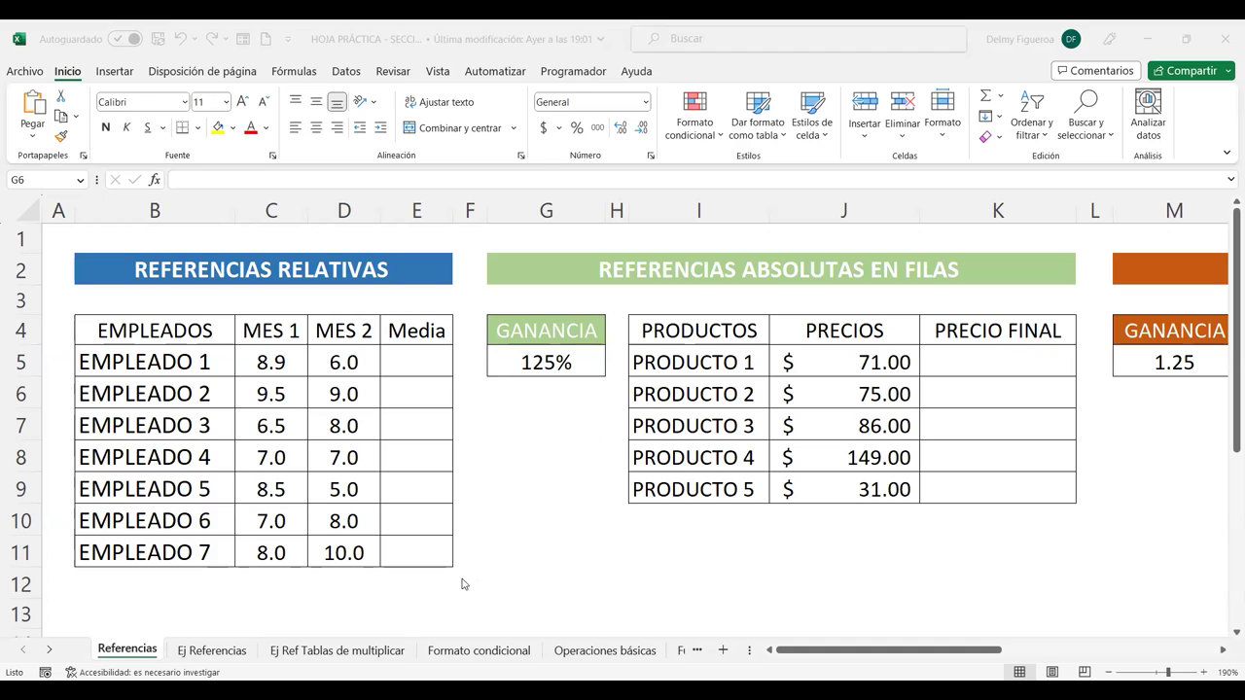
- Insert a new worksheet before the Referencias sheet and set the font size of all its cells to 14
{"action": "left_click", "coordinate": [569, 440]}
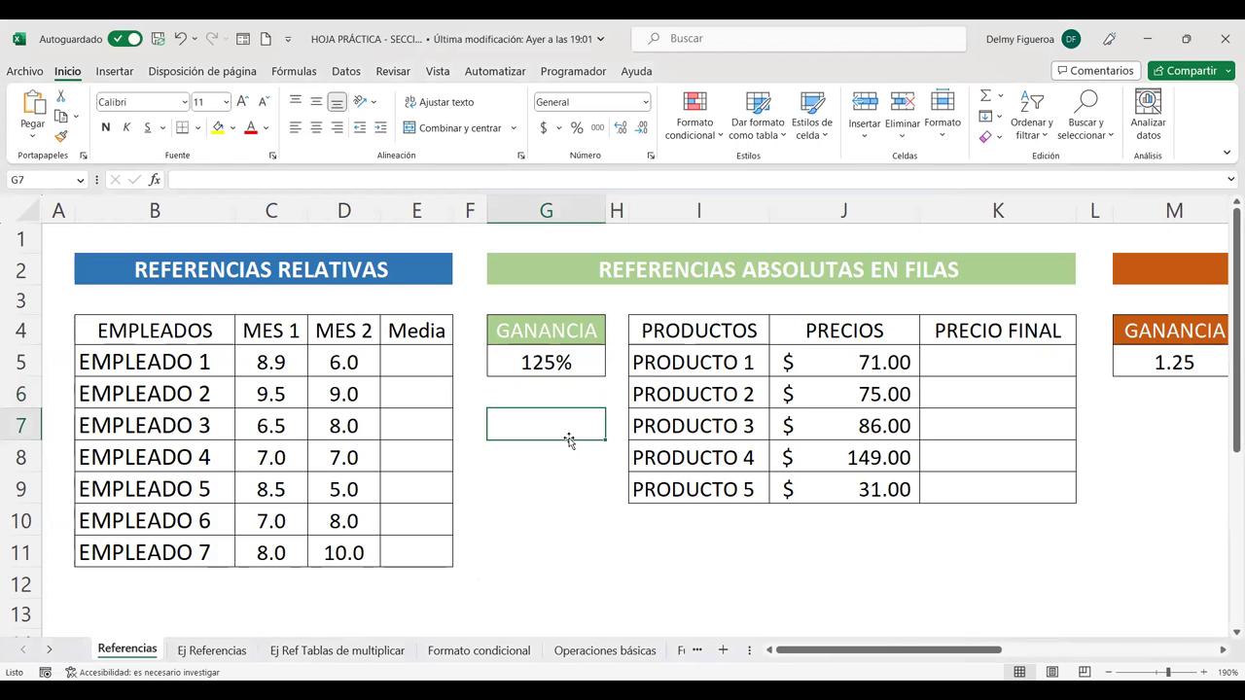
{"action": "key", "text": "shift+F11"}
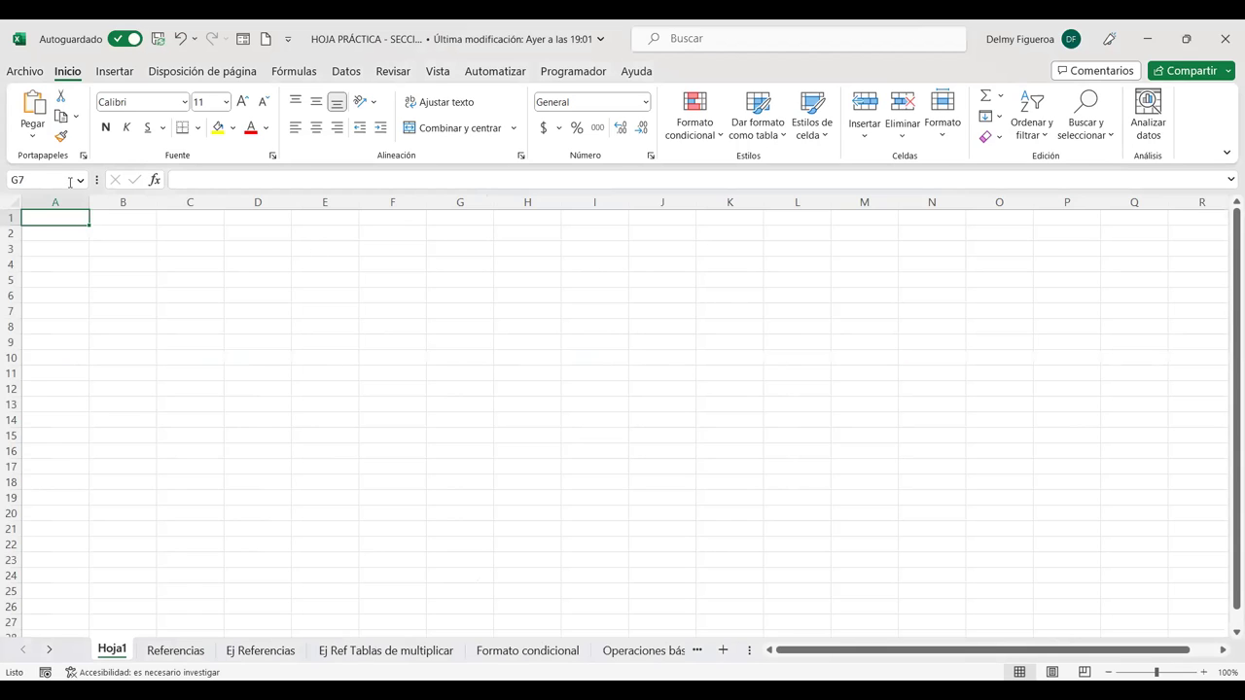
{"action": "left_click", "coordinate": [12, 202]}
{"action": "left_click", "coordinate": [245, 101]}
{"action": "left_click", "coordinate": [245, 101]}
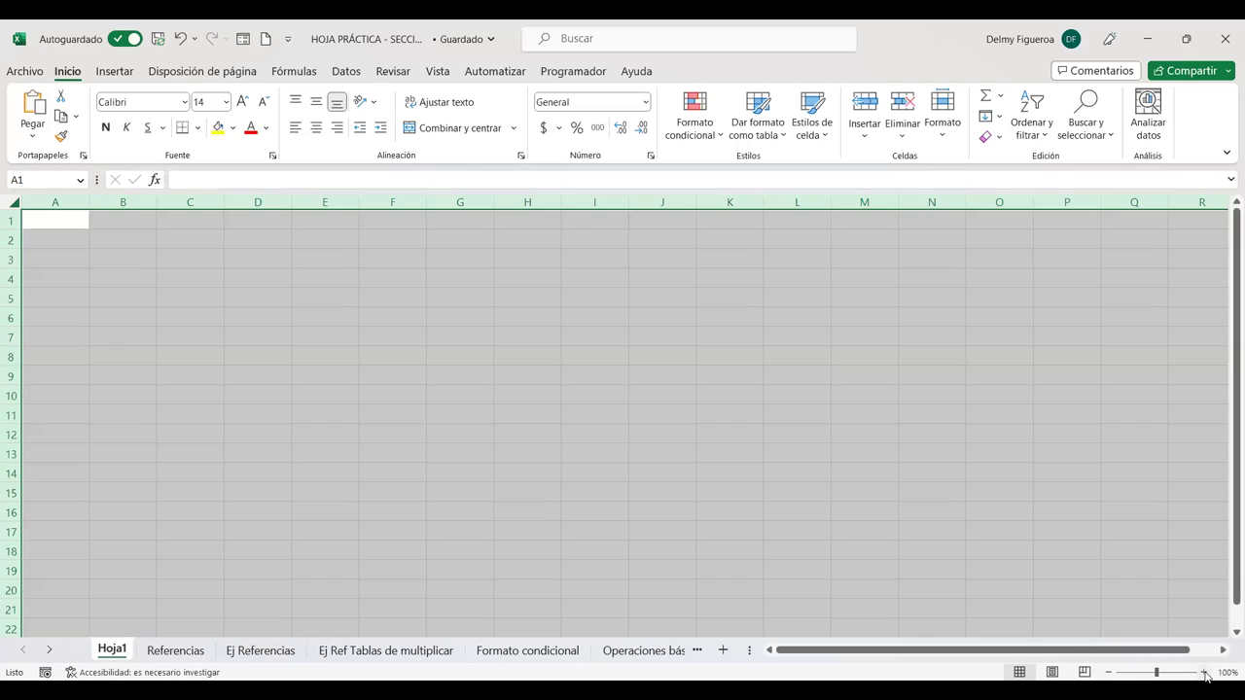
{"action": "left_click", "coordinate": [1204, 672]}
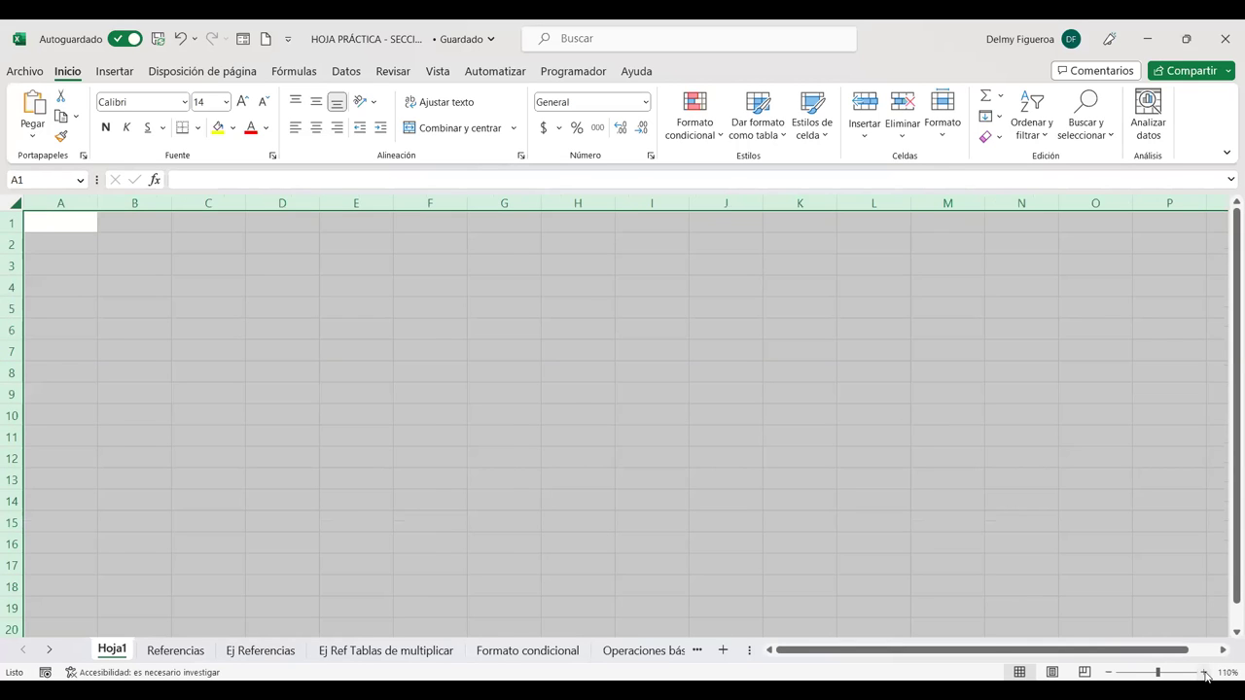
{"action": "left_click", "coordinate": [1205, 674]}
{"action": "left_click", "coordinate": [809, 434]}
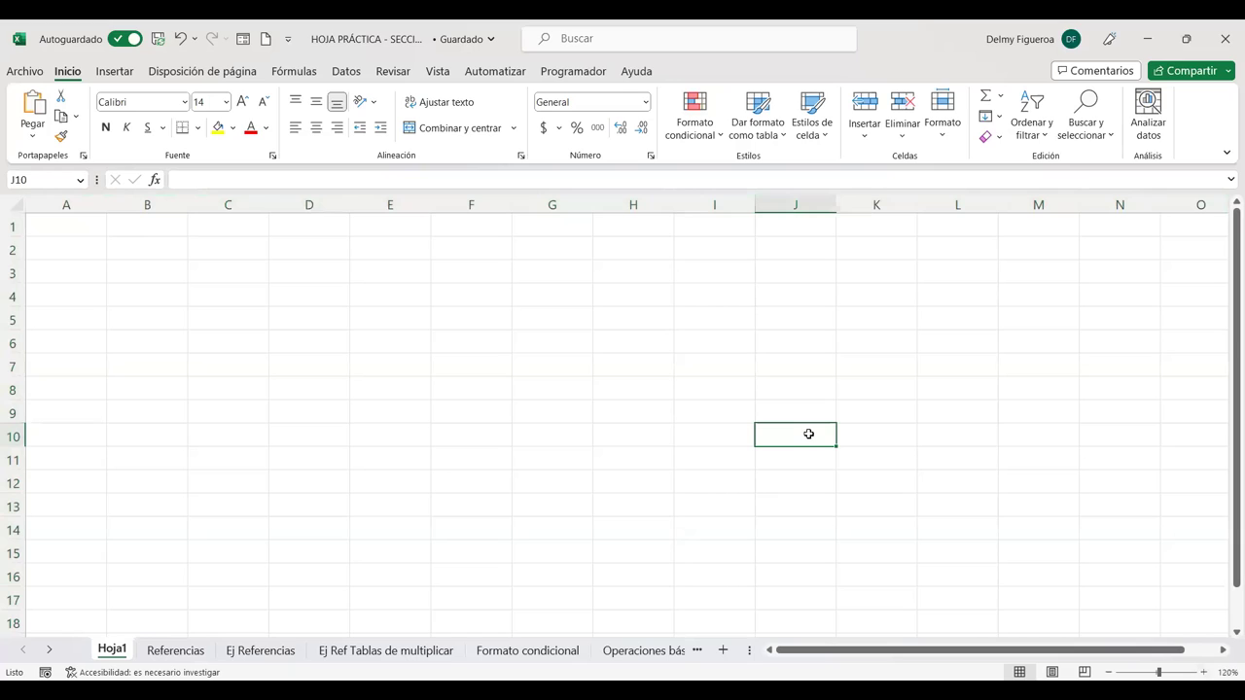
- Enter 28 in cell A1, then overwrite it with the text A1
{"action": "key", "text": "ctrl+Home"}
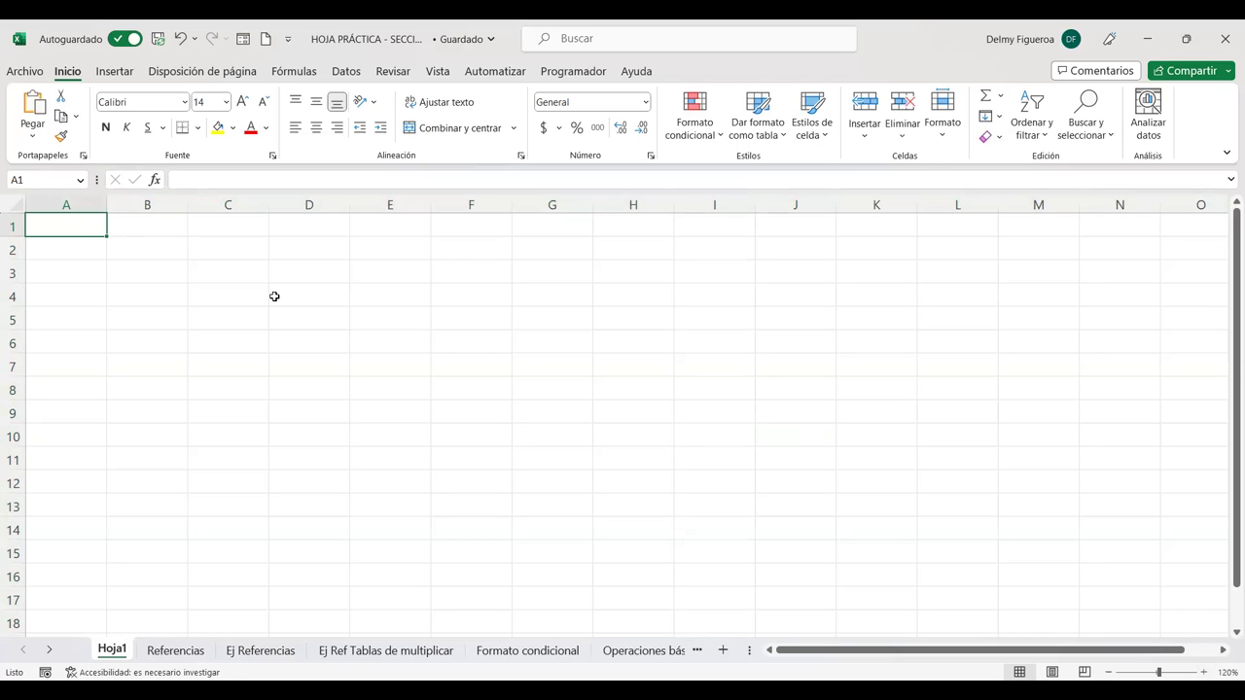
{"action": "type", "text": "28"}
{"action": "key", "text": "Tab"}
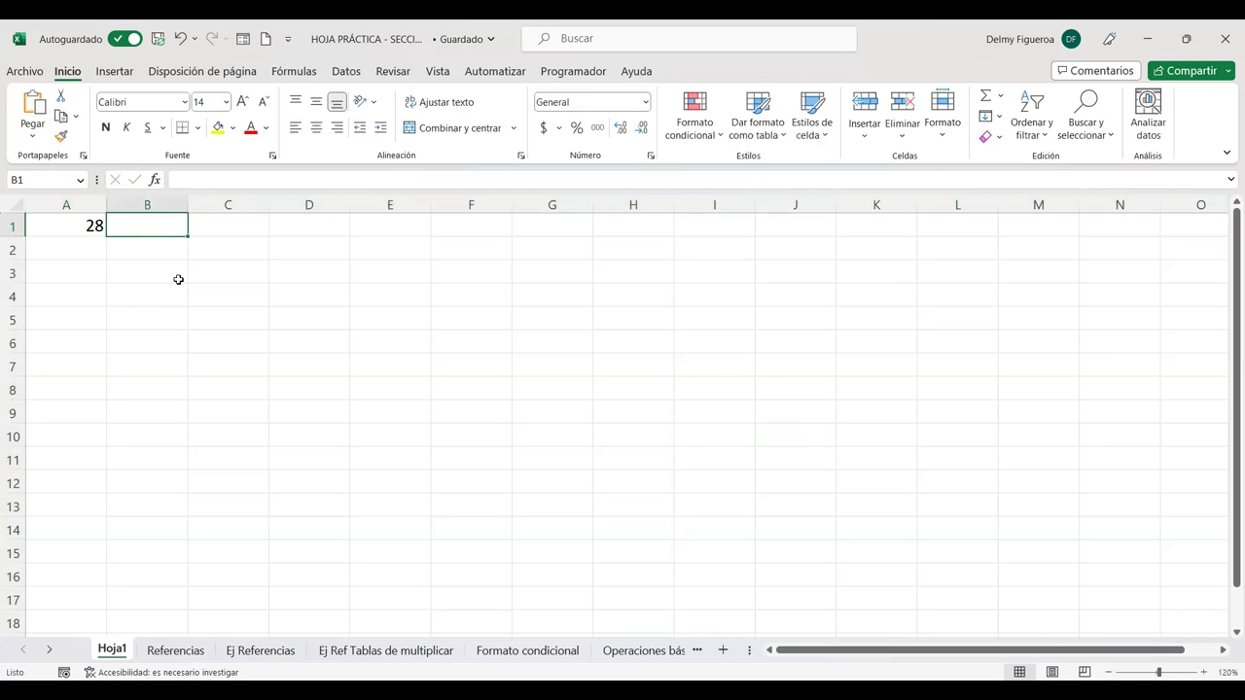
{"action": "left_click", "coordinate": [85, 226]}
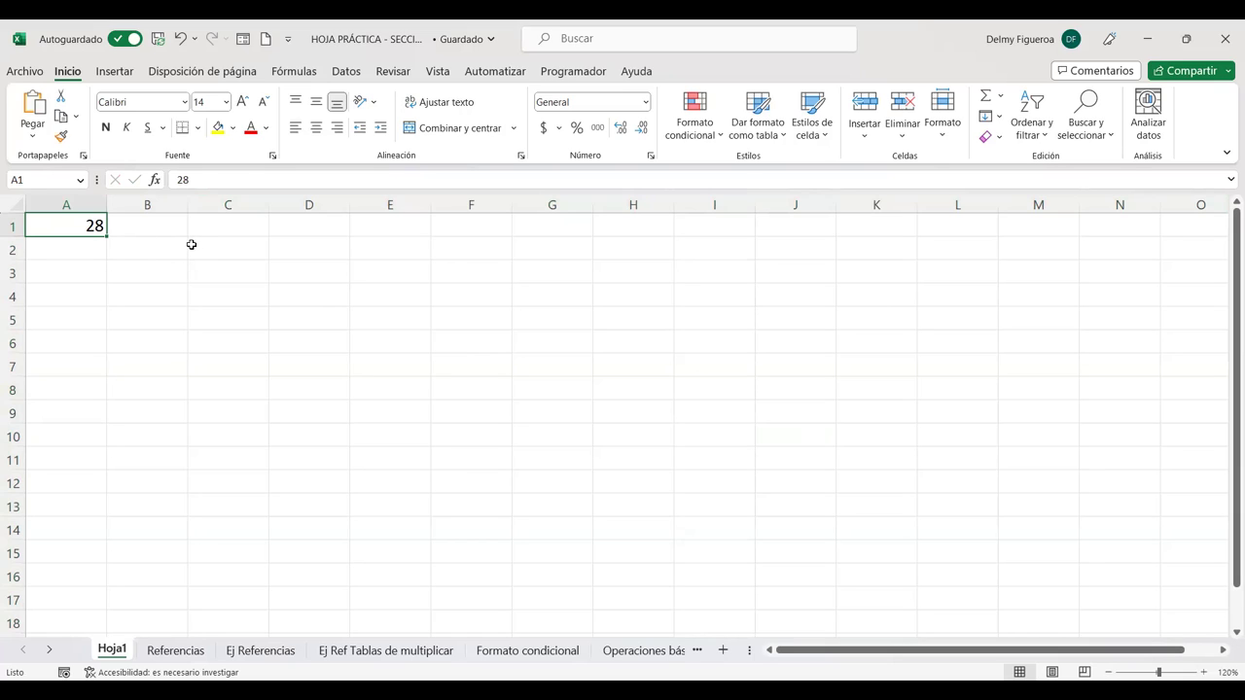
{"action": "type", "text": "A1"}
{"action": "key", "text": "Return"}
- Clear cell A1, then enter 28 in A1 and 2 in B1
{"action": "left_click", "coordinate": [76, 223]}
{"action": "key", "text": "Delete"}
{"action": "type", "text": "28"}
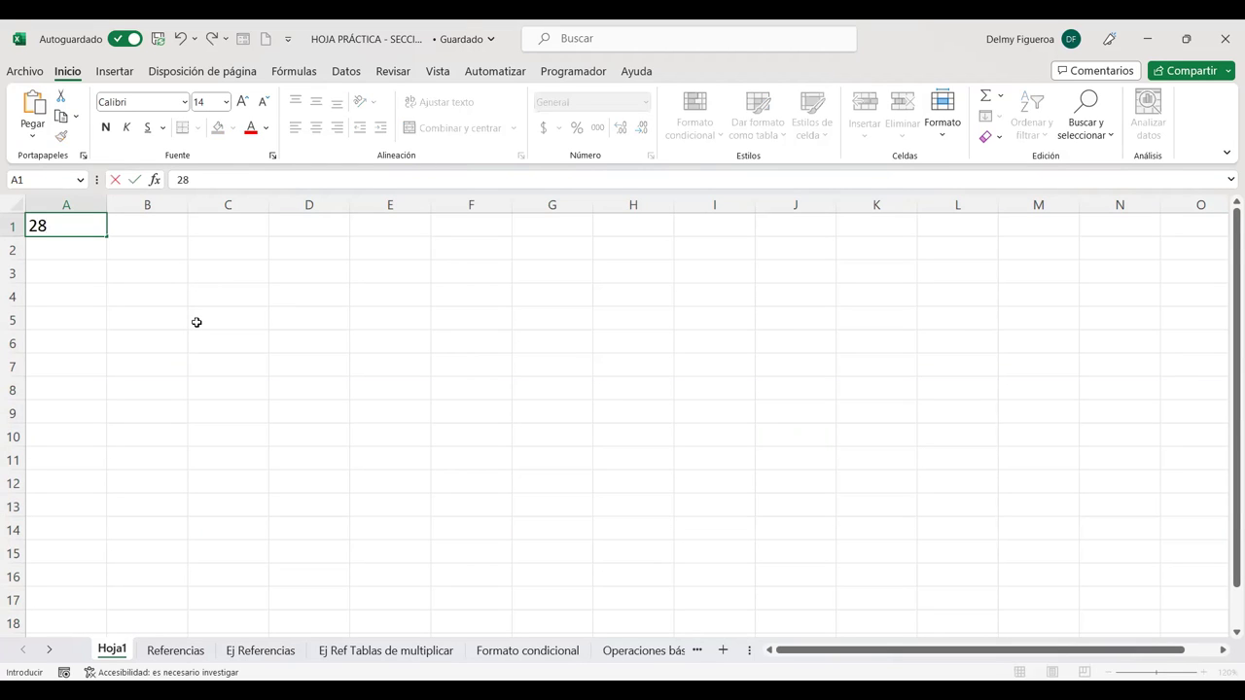
{"action": "key", "text": "Tab"}
{"action": "type", "text": "2"}
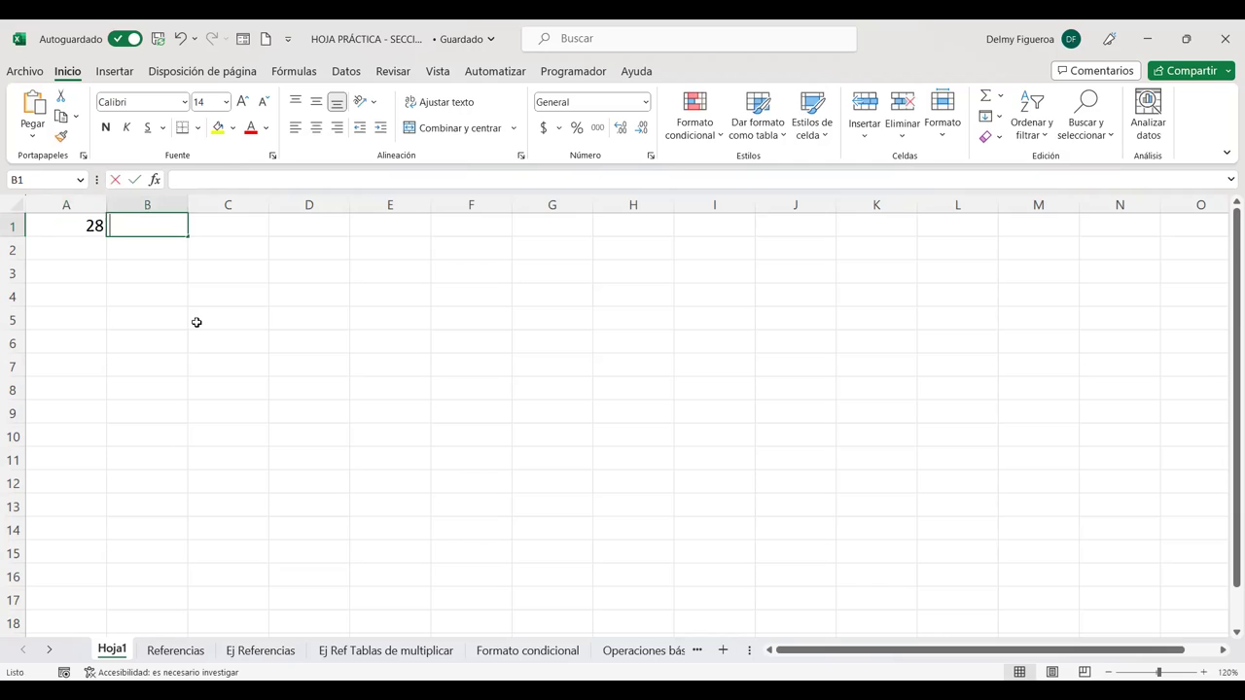
{"action": "key", "text": "Tab"}
{"action": "left_click_drag", "start_coordinate": [83, 227], "coordinate": [153, 233]}
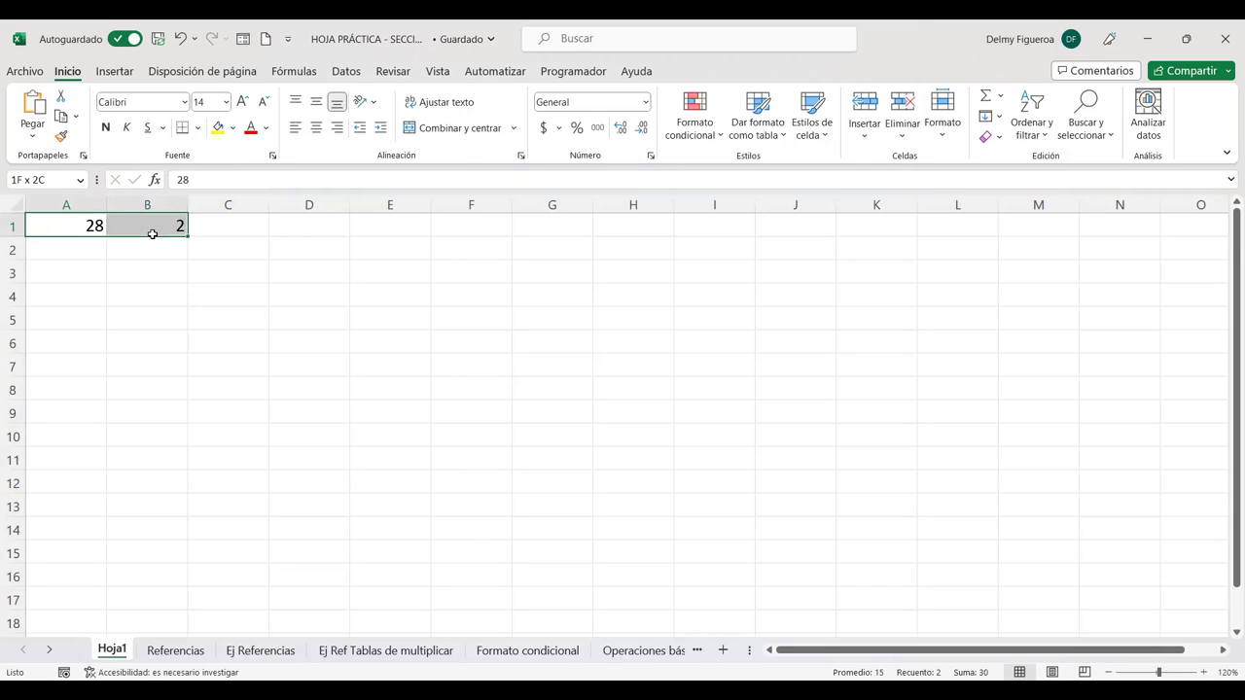
- Enter the formula =A1*B1 in cell C3 to multiply the two values
{"action": "left_click", "coordinate": [237, 278]}
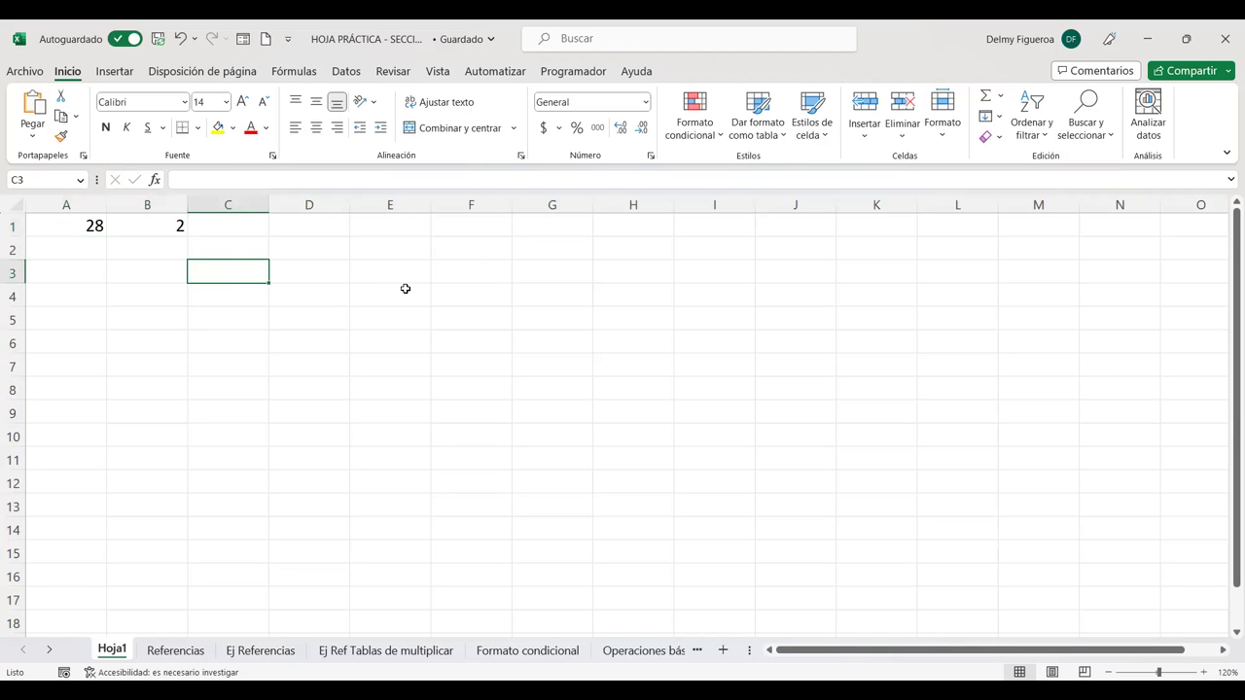
{"action": "type", "text": "="}
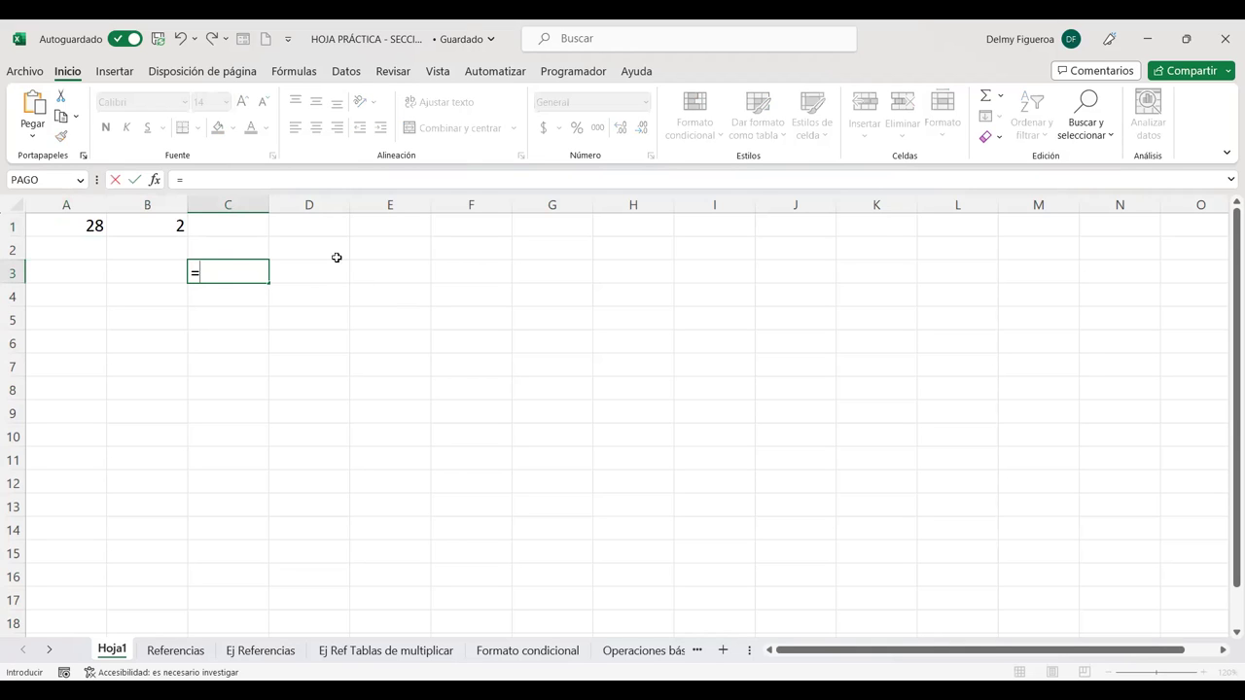
{"action": "left_click", "coordinate": [82, 225]}
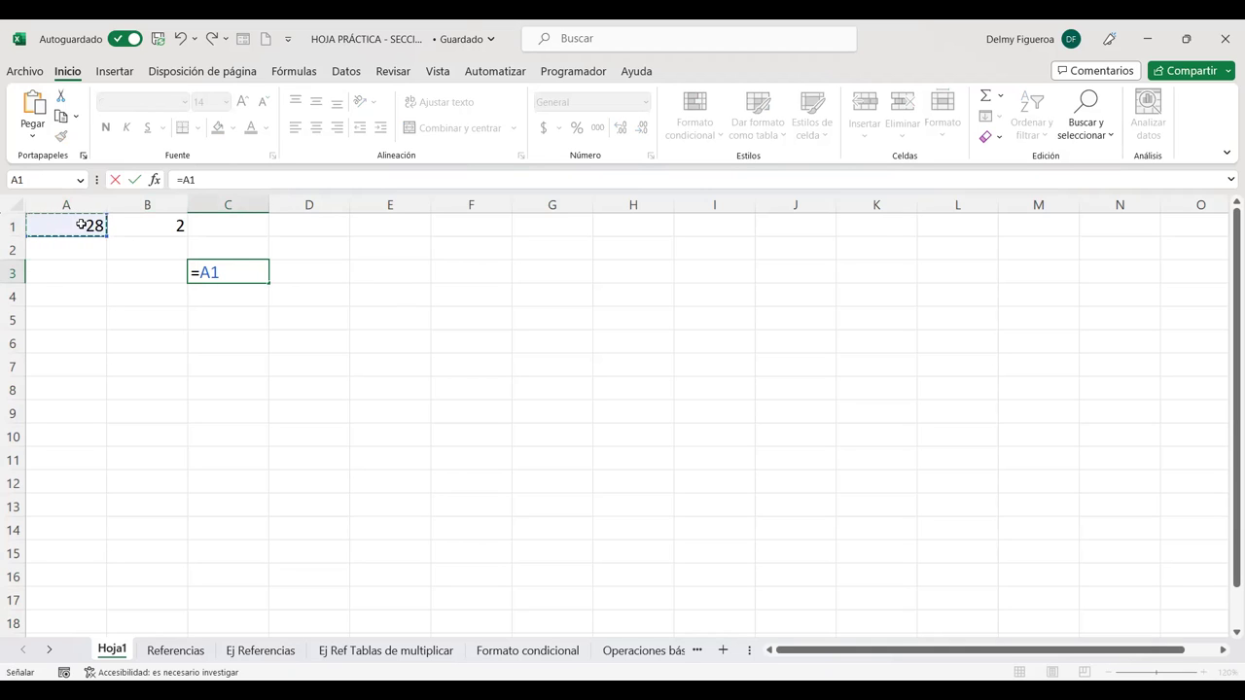
{"action": "type", "text": "*"}
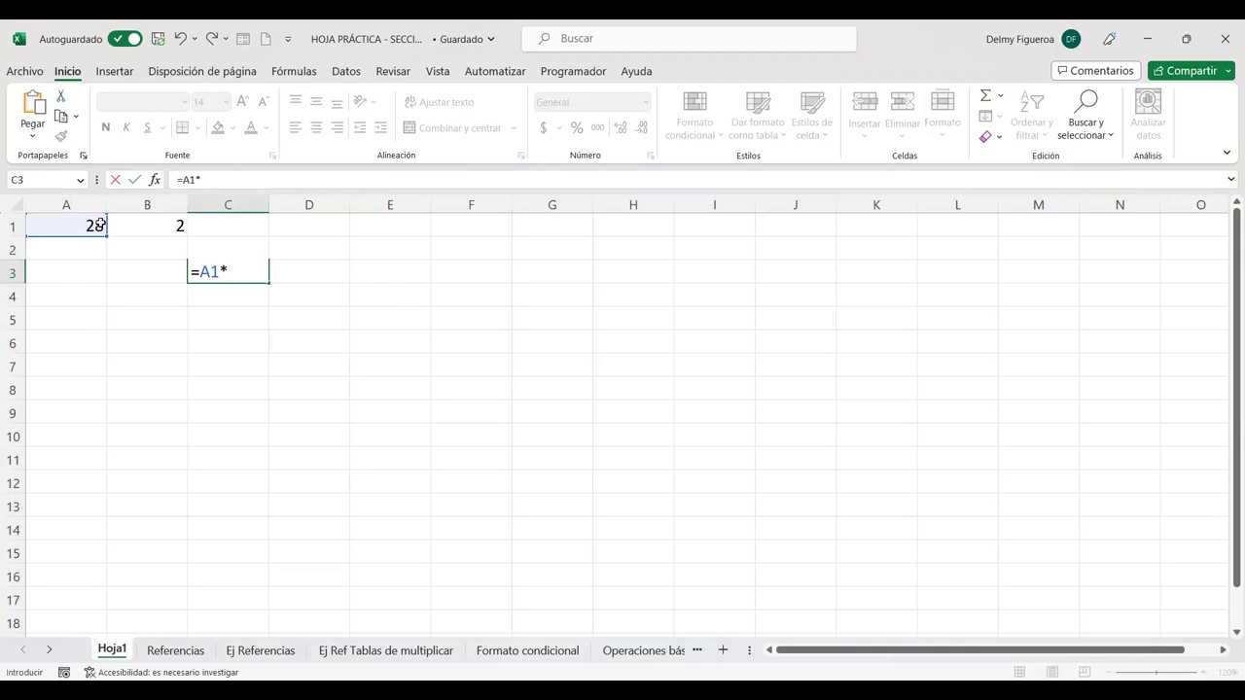
{"action": "left_click", "coordinate": [162, 223]}
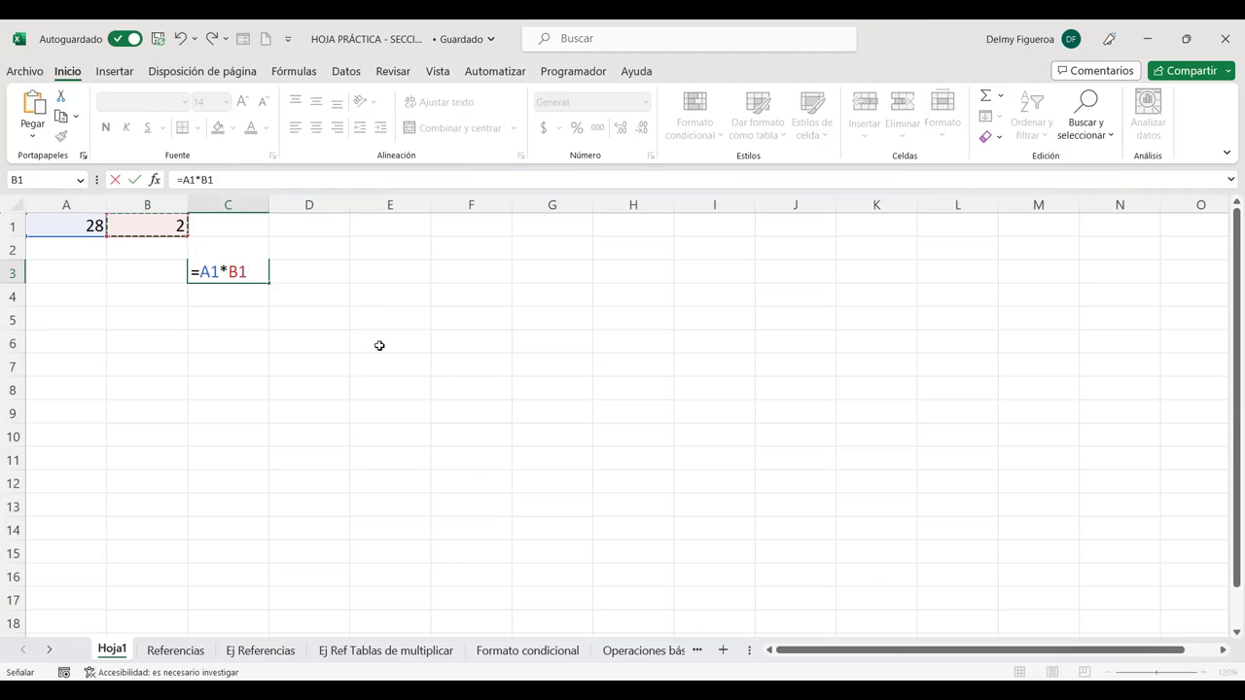
{"action": "key", "text": "Return"}
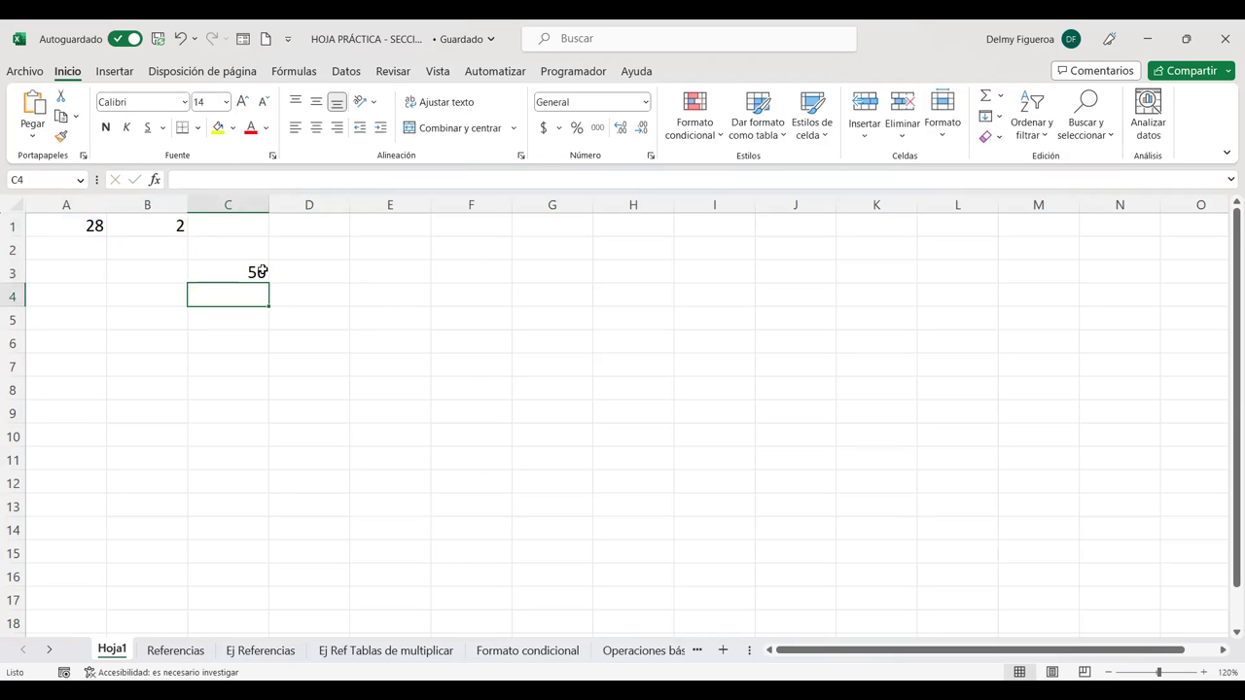
- Fill the C3 formula down to C4 and check which cells the copied relative references point to
{"action": "left_click", "coordinate": [255, 272]}
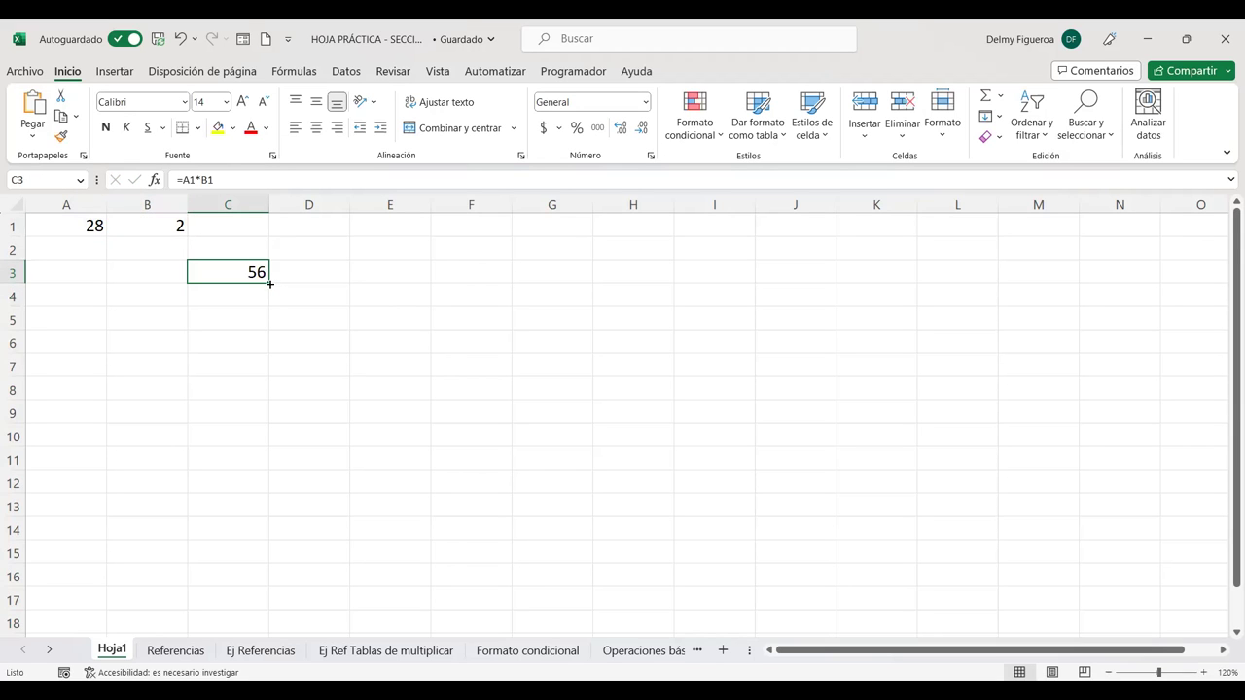
{"action": "left_click_drag", "start_coordinate": [268, 283], "coordinate": [272, 309]}
{"action": "key", "text": "Down"}
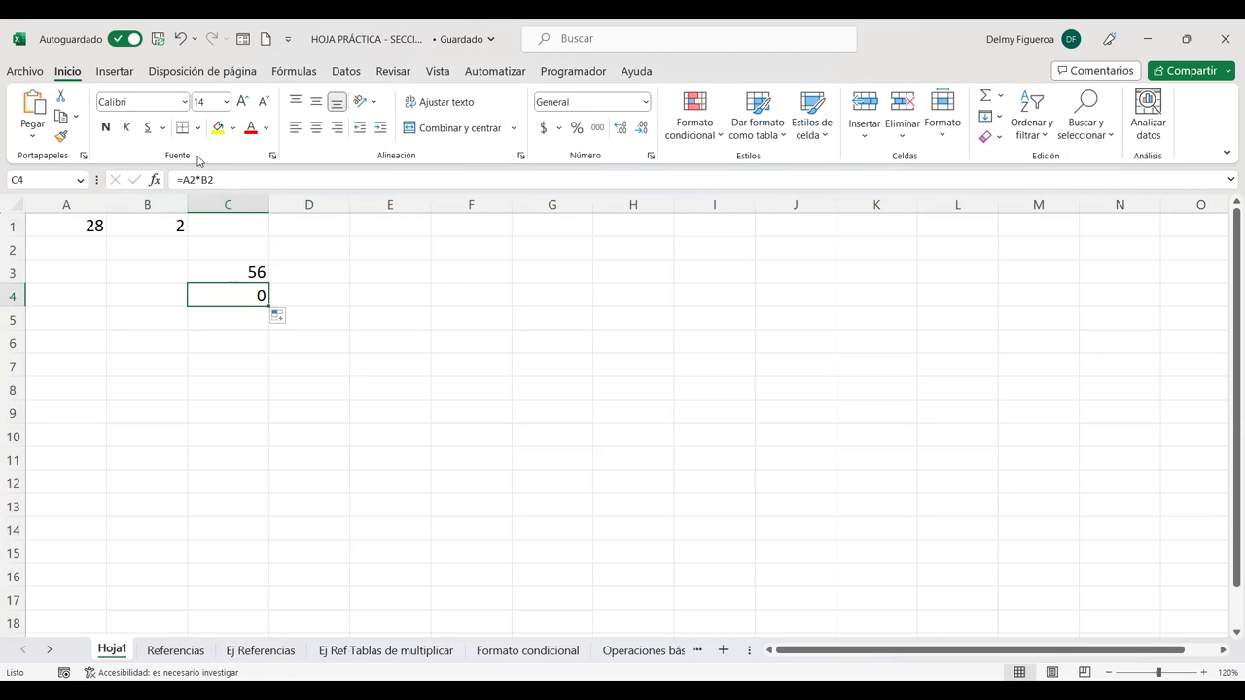
{"action": "left_click", "coordinate": [89, 247]}
{"action": "left_click", "coordinate": [154, 244]}
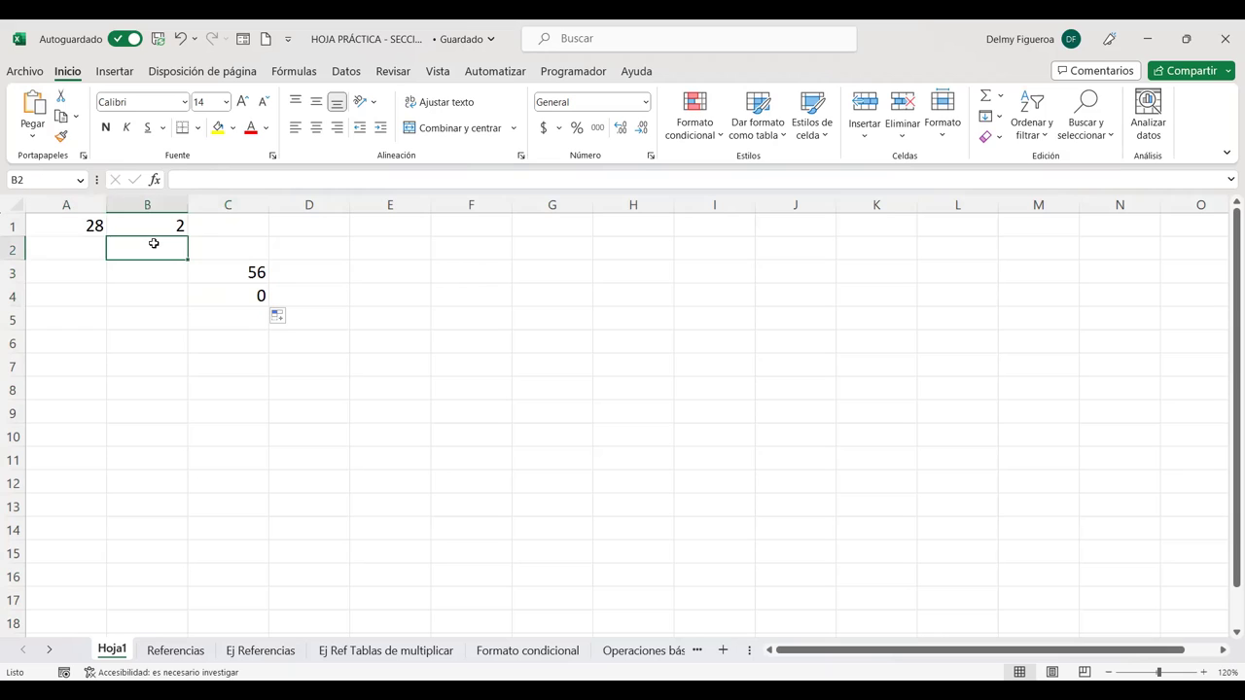
- Fill the C3 formula across to D3 and compare the relative references in both cells
{"action": "left_click", "coordinate": [226, 269]}
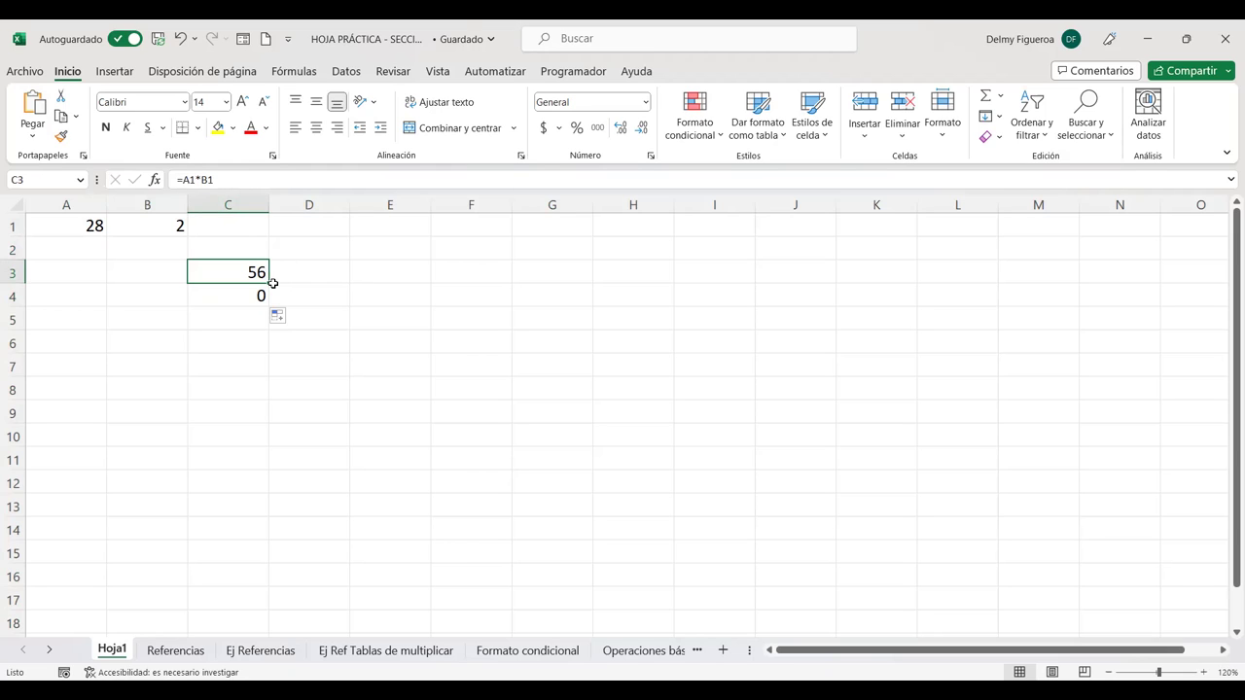
{"action": "left_click_drag", "start_coordinate": [269, 284], "coordinate": [321, 282]}
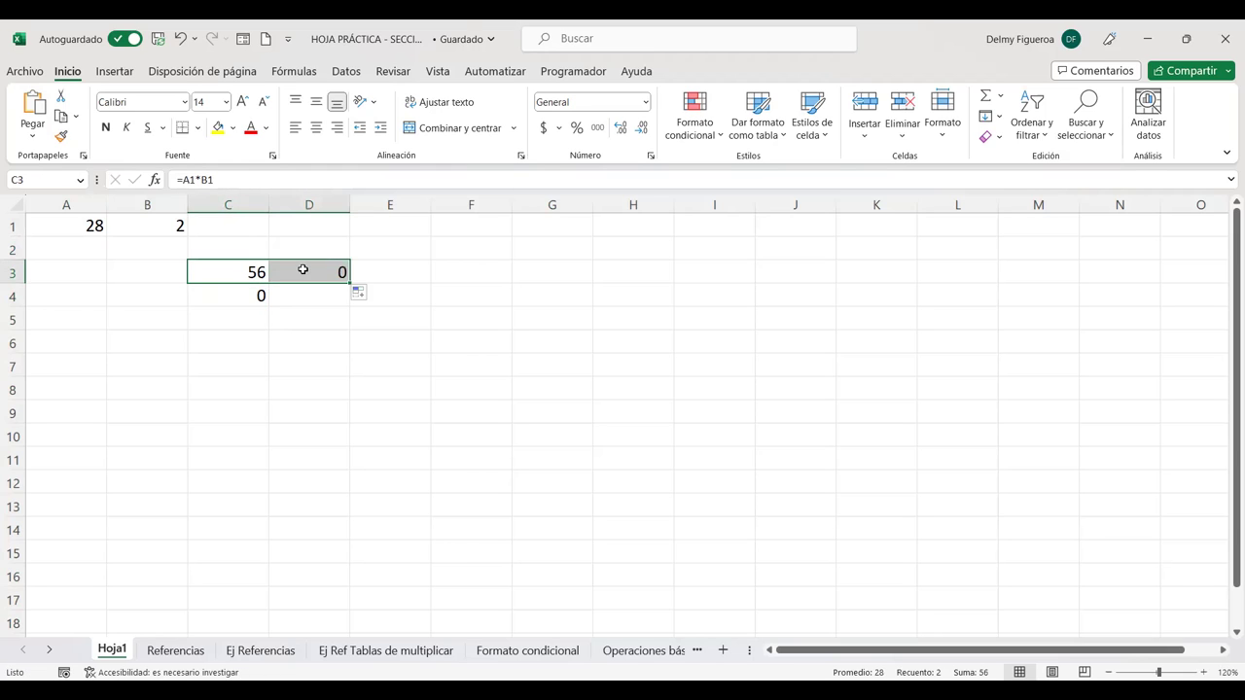
{"action": "left_click", "coordinate": [309, 268]}
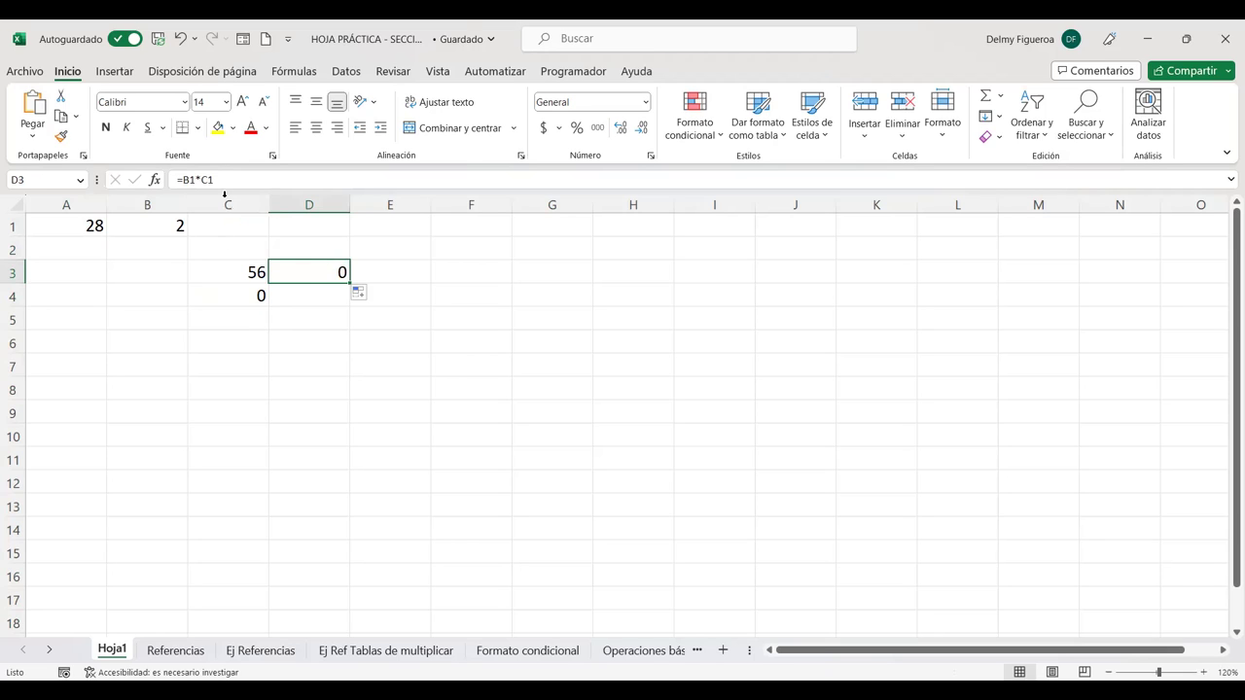
{"action": "left_click", "coordinate": [232, 271]}
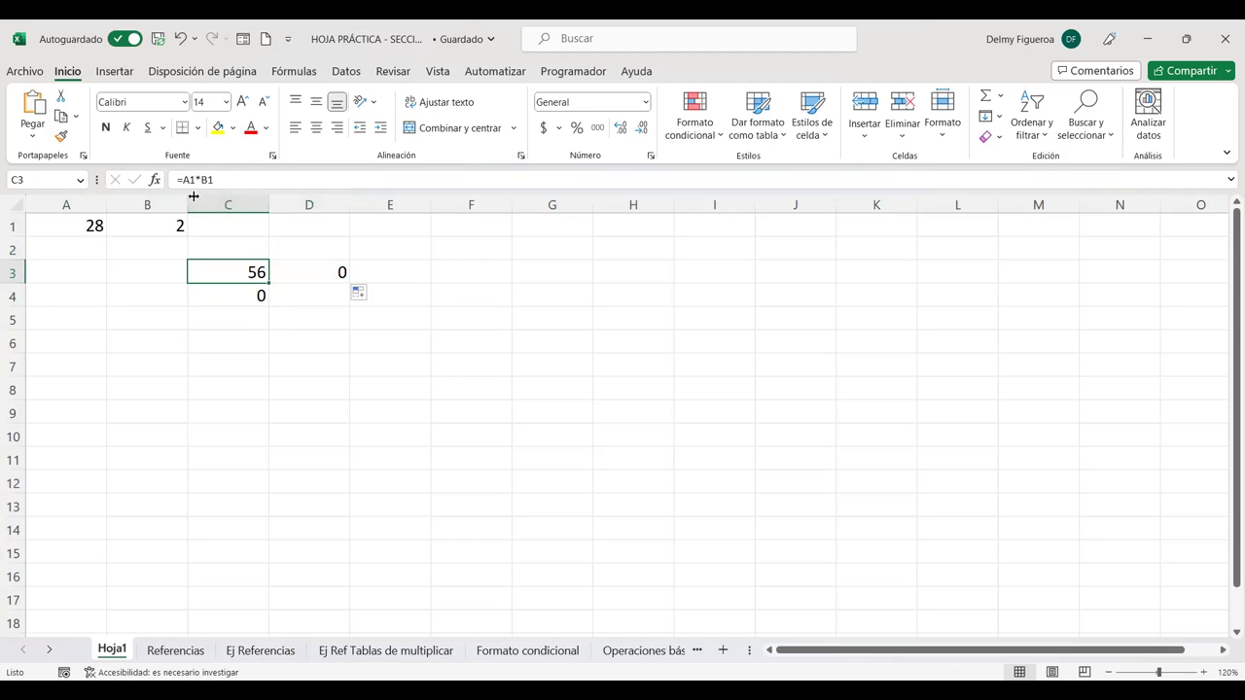
{"action": "left_click", "coordinate": [304, 272]}
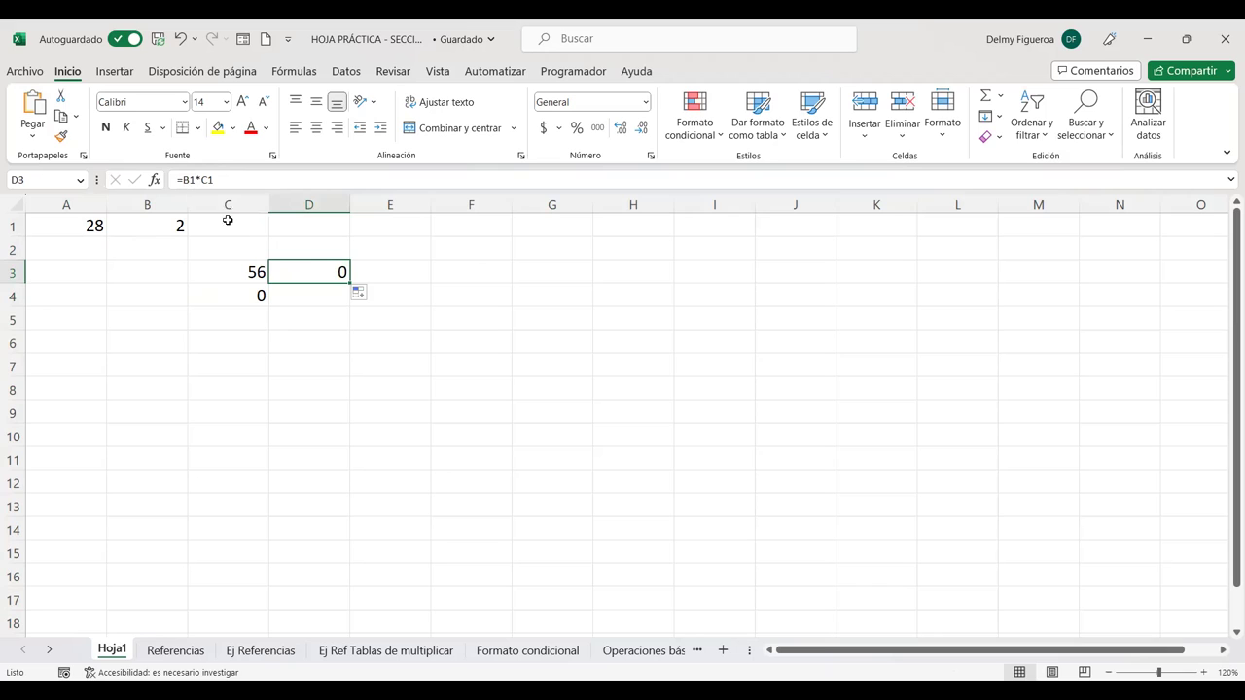
{"action": "left_click", "coordinate": [237, 269]}
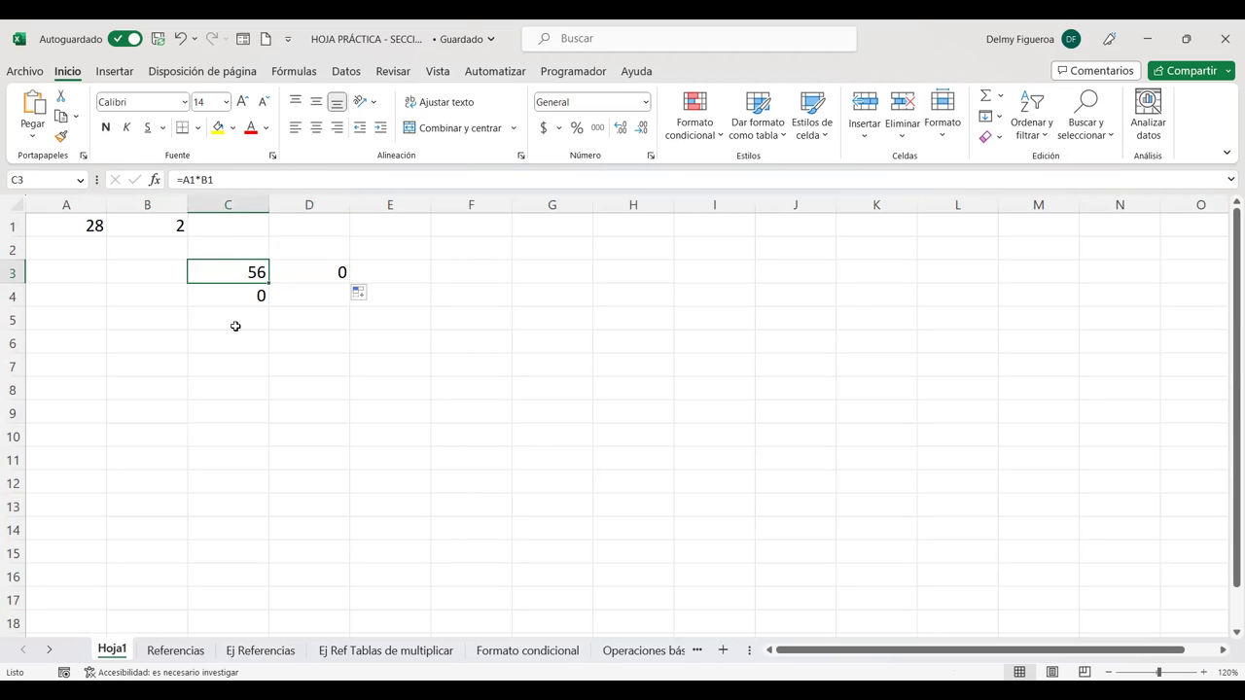
- Make the A1 reference absolute in the C3 formula so that it reads =$A$1*B1
{"action": "double_click", "coordinate": [240, 264]}
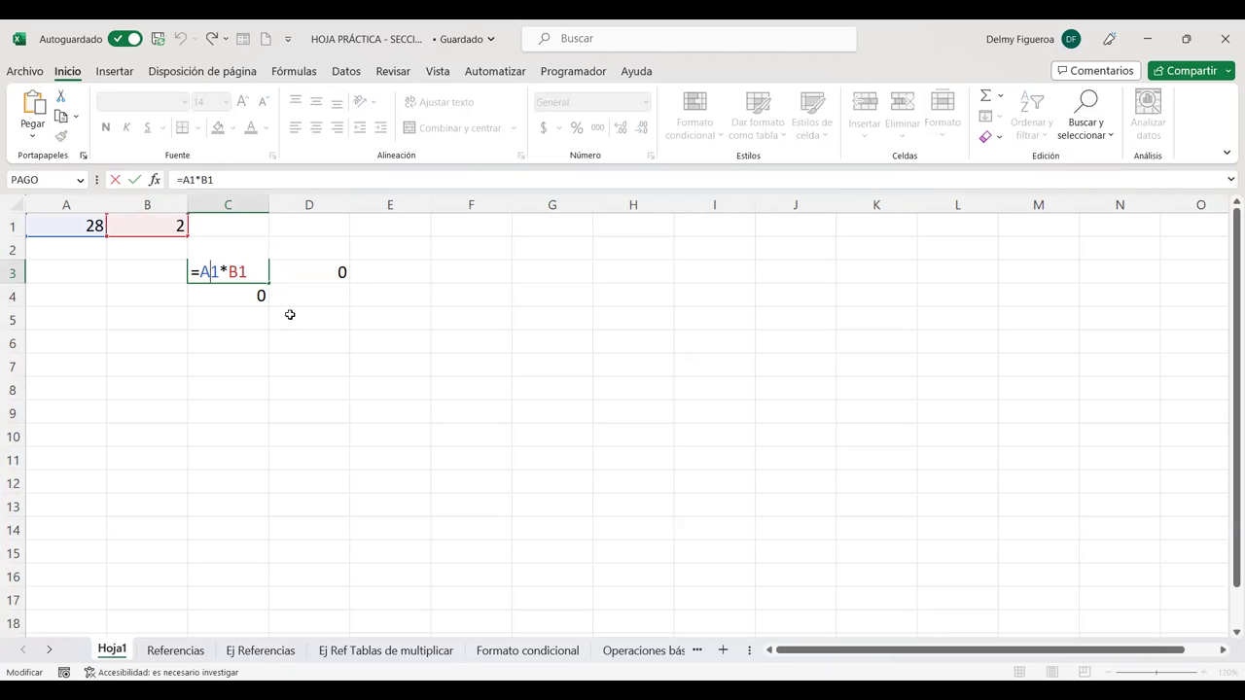
{"action": "key", "text": "F4"}
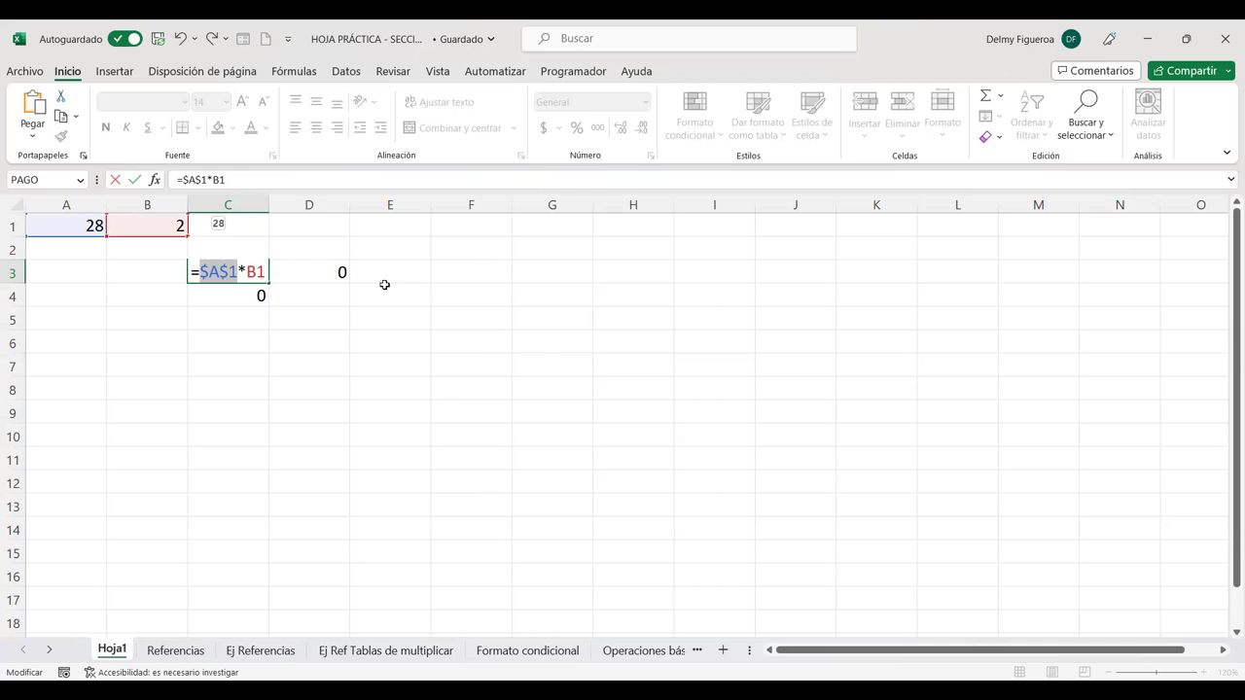
{"action": "key", "text": "Return"}
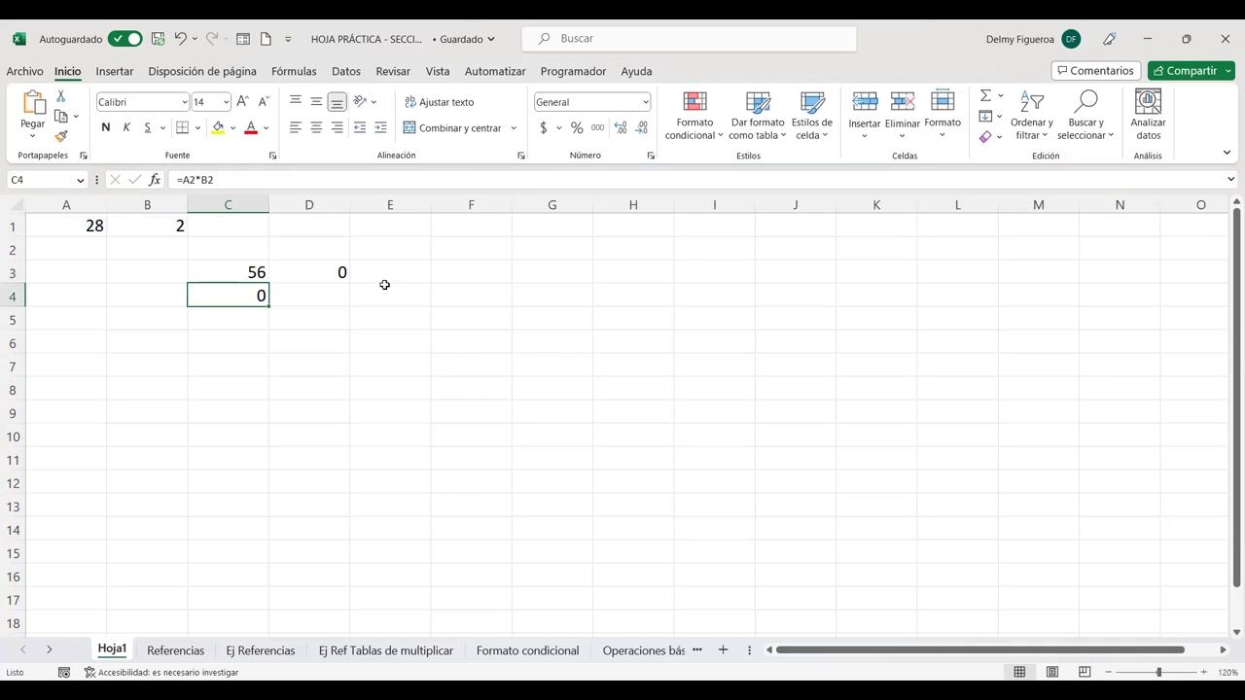
- Fill the C3 formula with the absolute reference down to C4 and compare the two formulas
{"action": "left_click", "coordinate": [245, 272]}
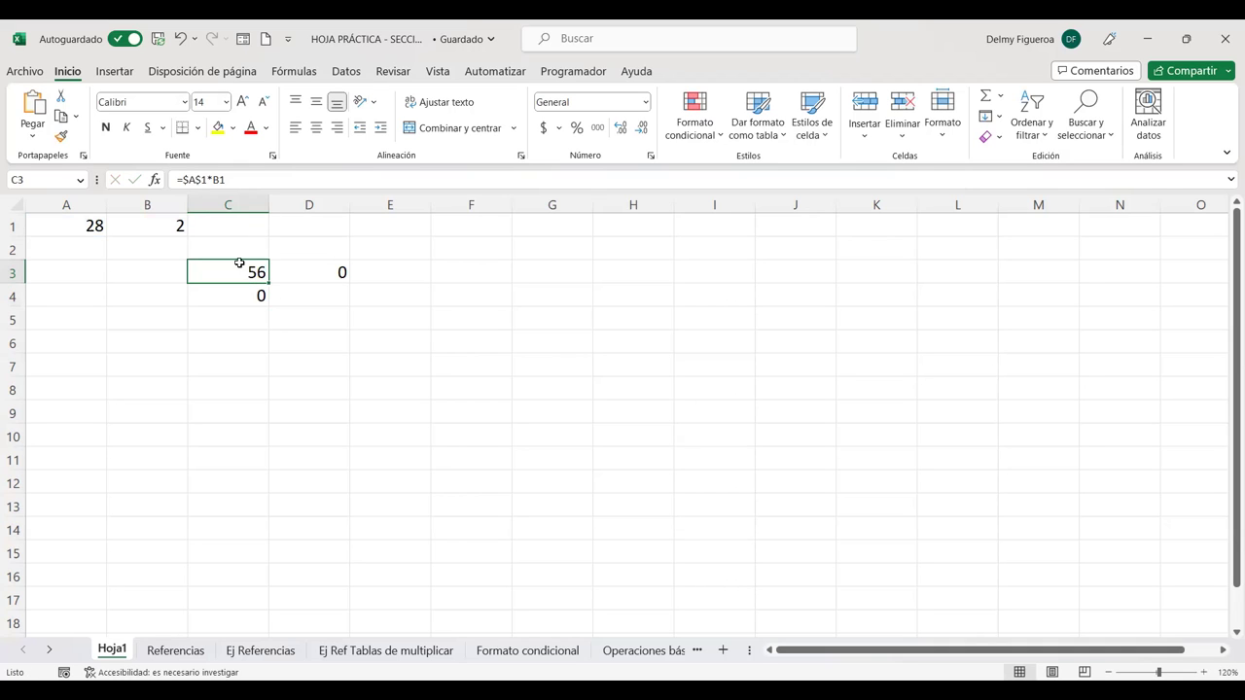
{"action": "left_click_drag", "start_coordinate": [269, 282], "coordinate": [271, 305]}
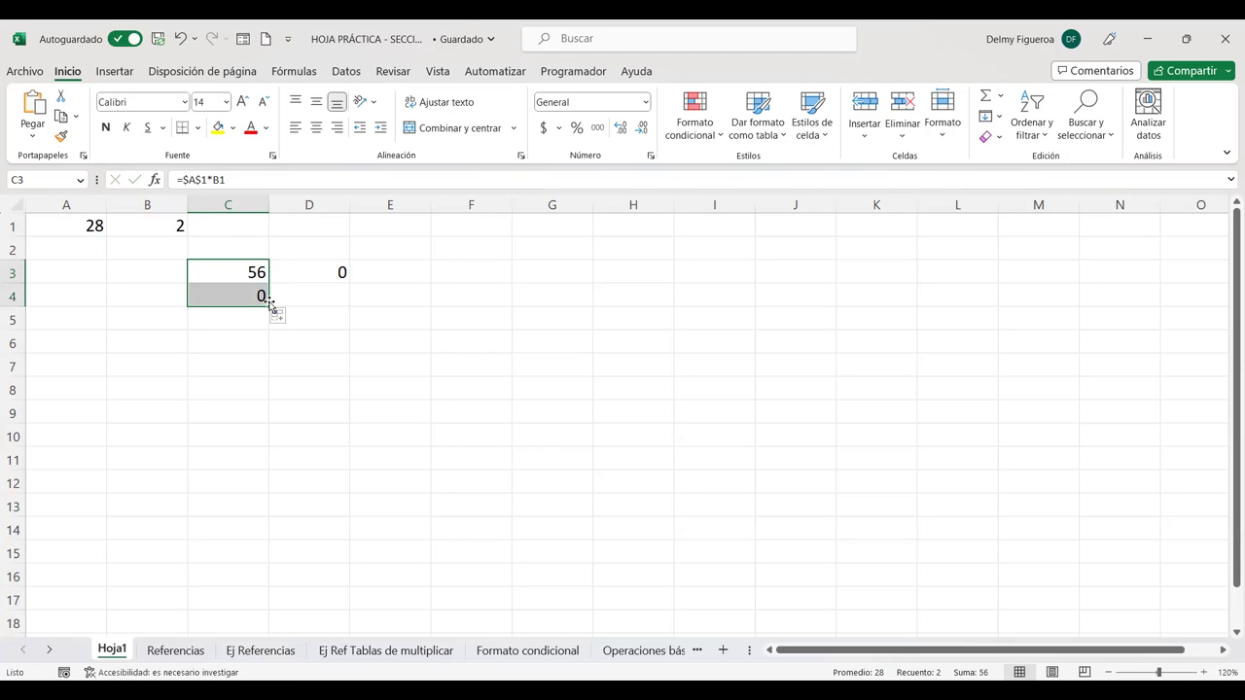
{"action": "left_click", "coordinate": [249, 296]}
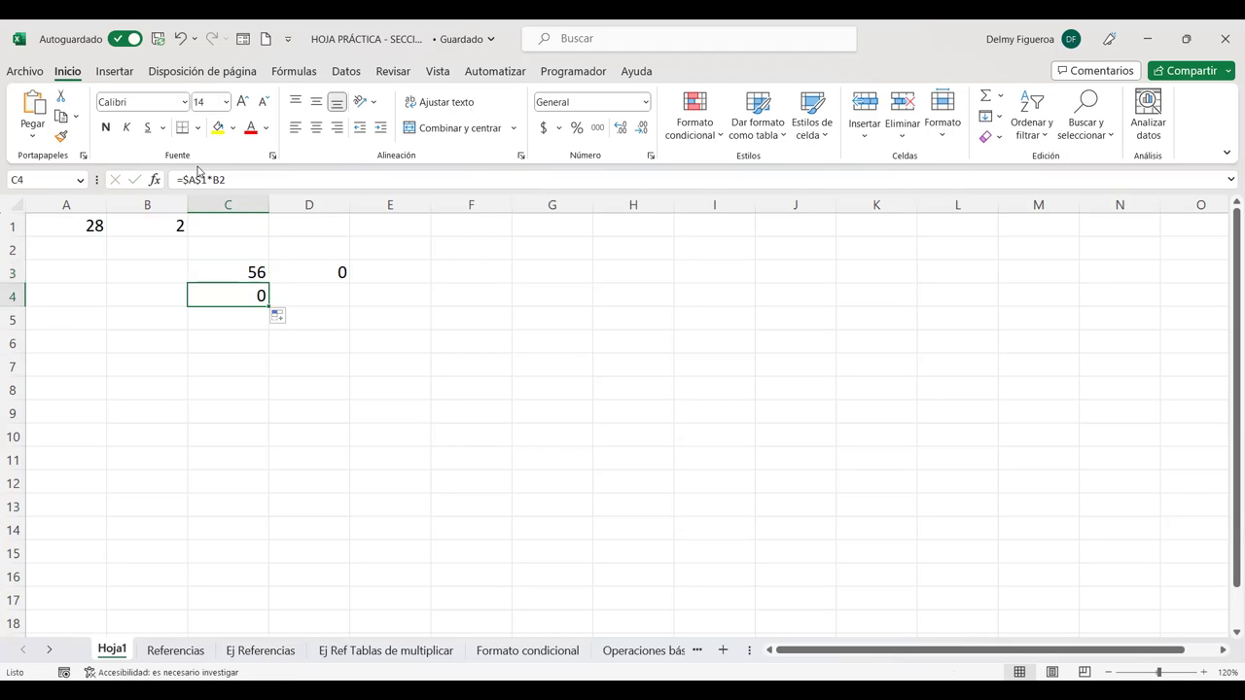
{"action": "left_click", "coordinate": [250, 271]}
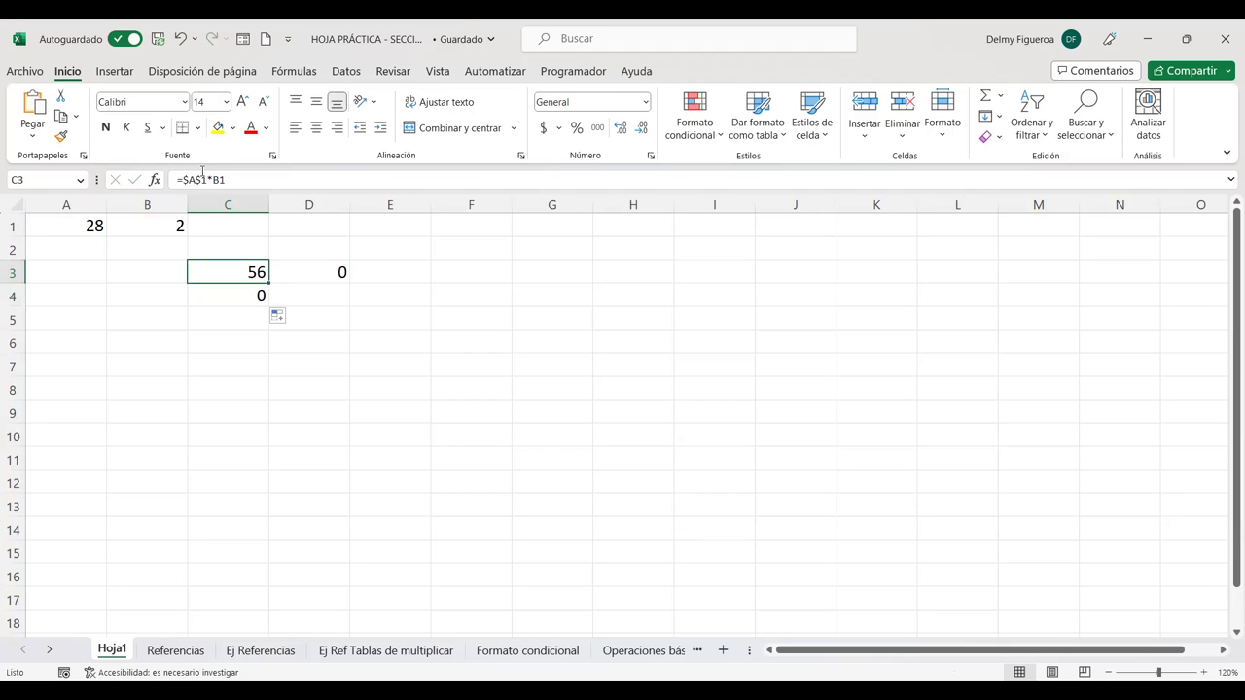
{"action": "left_click", "coordinate": [245, 294]}
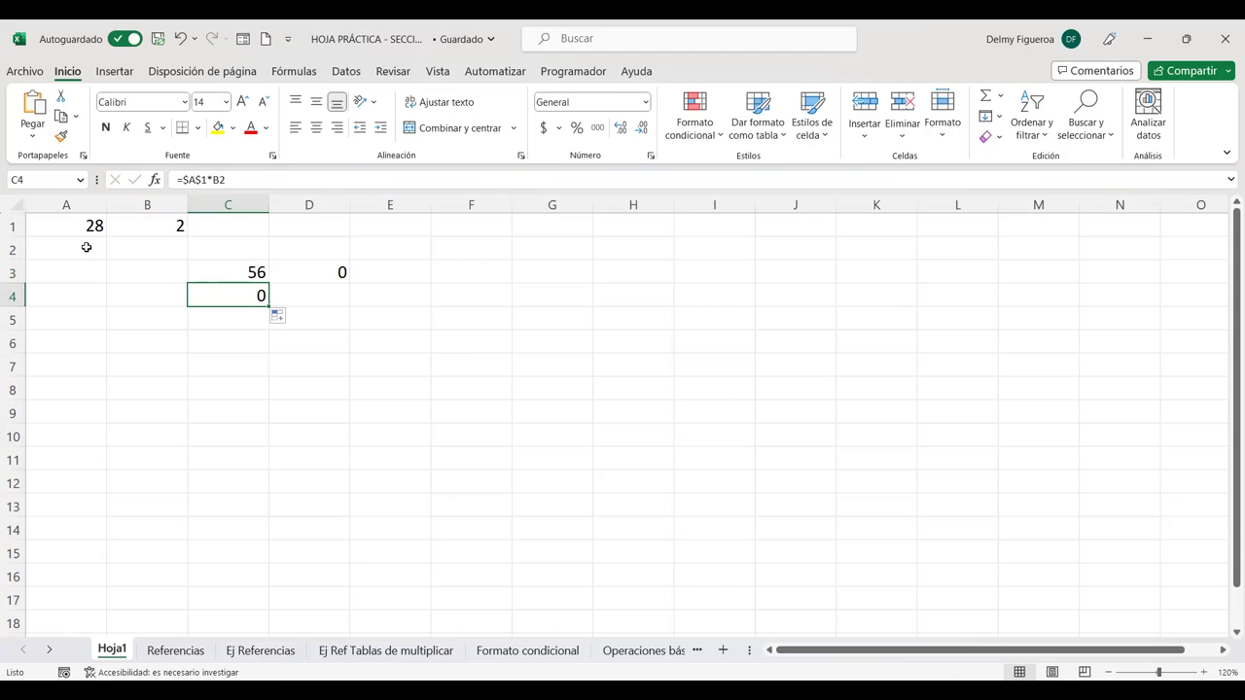
{"action": "left_click", "coordinate": [256, 271]}
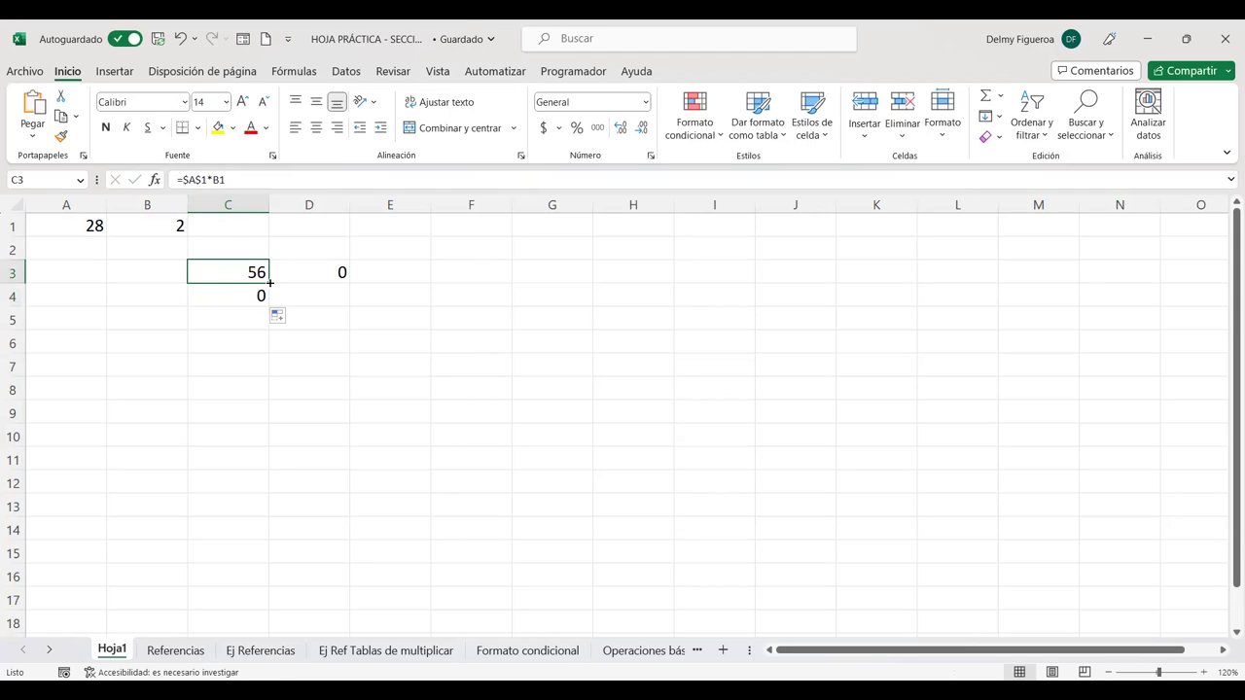
- Fill the C3 formula with the absolute A1 reference across to D3 and compare the formulas in C3, C4 and D3
{"action": "left_click_drag", "start_coordinate": [270, 282], "coordinate": [343, 280]}
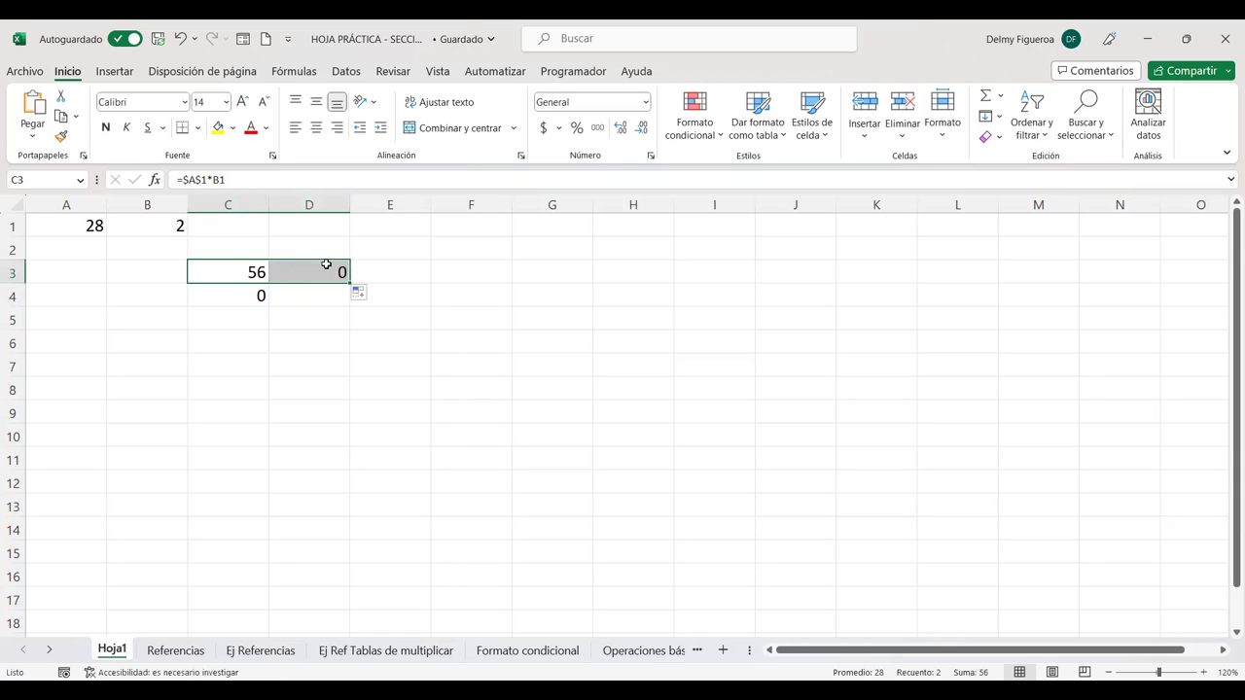
{"action": "left_click", "coordinate": [326, 262]}
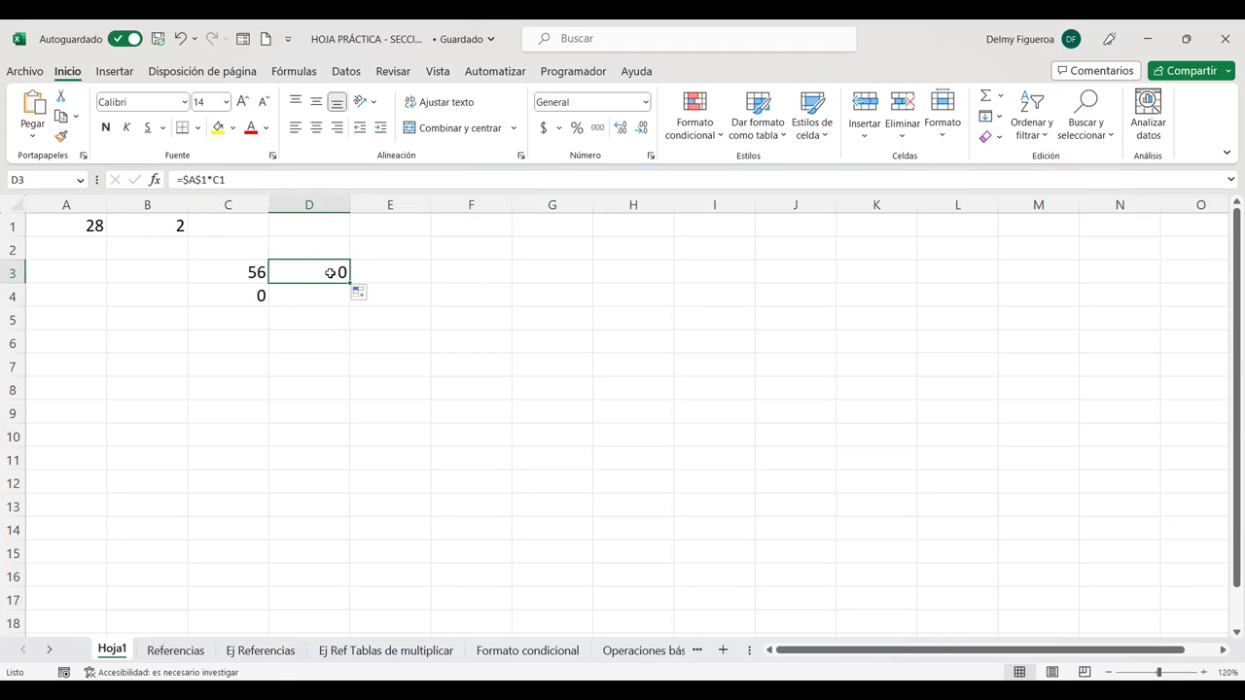
{"action": "left_click", "coordinate": [243, 271]}
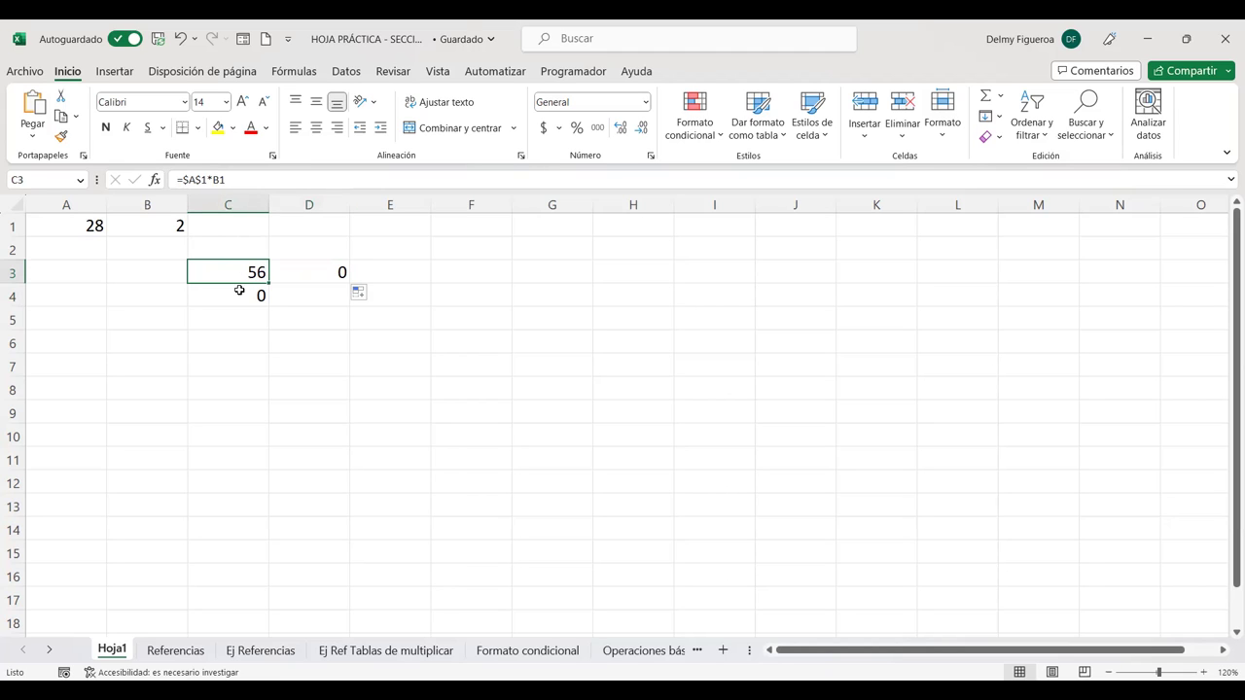
{"action": "left_click", "coordinate": [242, 295]}
{"action": "left_click", "coordinate": [243, 274]}
{"action": "left_click", "coordinate": [298, 265]}
{"action": "left_click", "coordinate": [301, 290]}
{"action": "left_click", "coordinate": [233, 286]}
{"action": "left_click", "coordinate": [236, 268]}
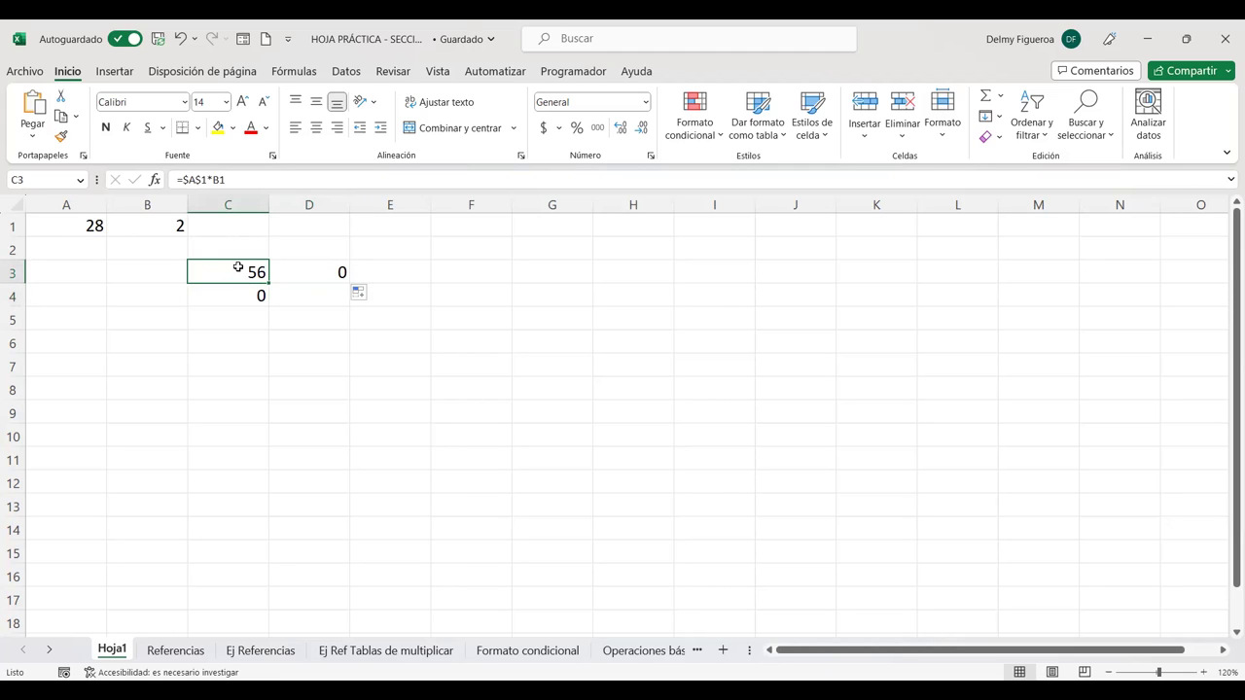
{"action": "left_click", "coordinate": [298, 269]}
{"action": "left_click", "coordinate": [234, 269]}
- Make the B1 reference in the C3 formula absolute as well, so that it reads =$A$1*$B$1
{"action": "double_click", "coordinate": [236, 265]}
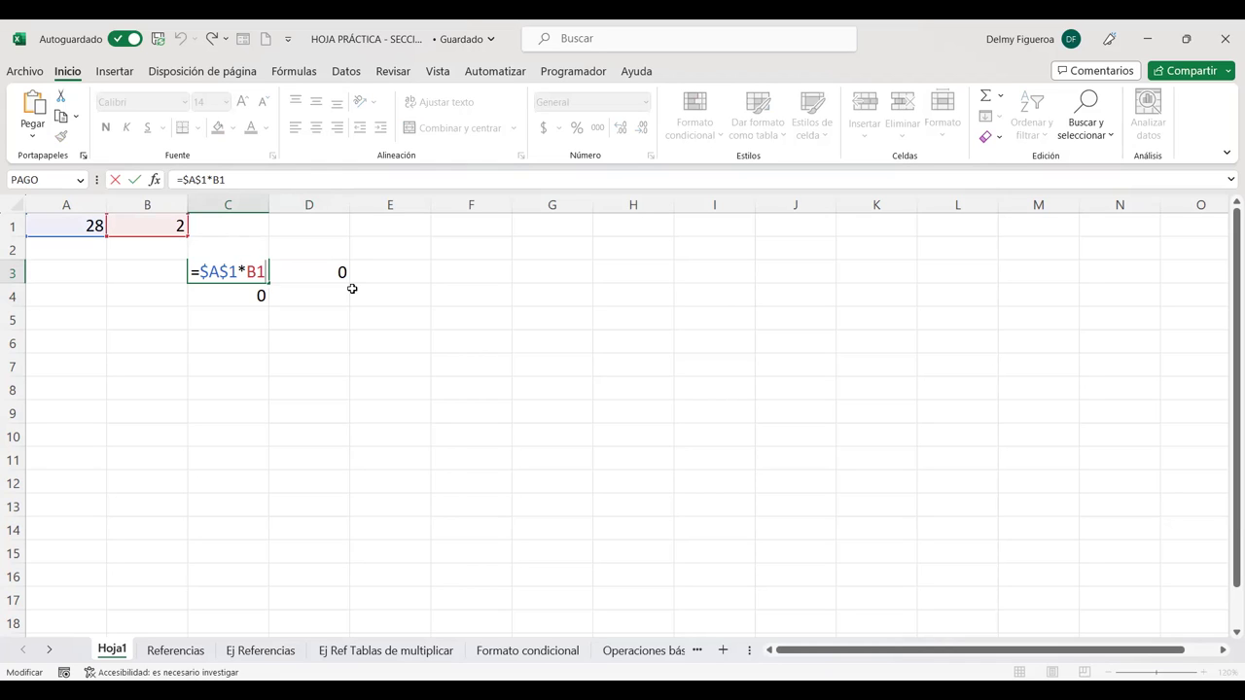
{"action": "key", "text": "F4"}
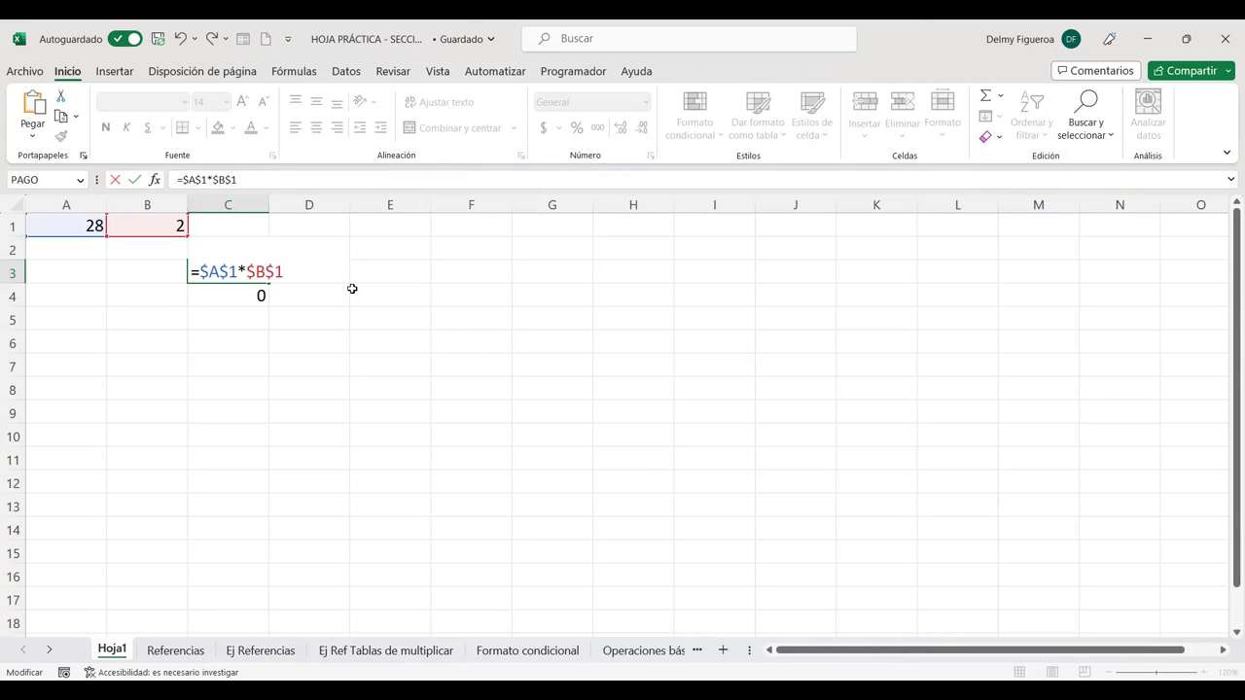
{"action": "key", "text": "Return"}
- Fill the fully absolute C3 formula down to C4 and across to D3, checking the references in each copy
{"action": "left_click", "coordinate": [227, 265]}
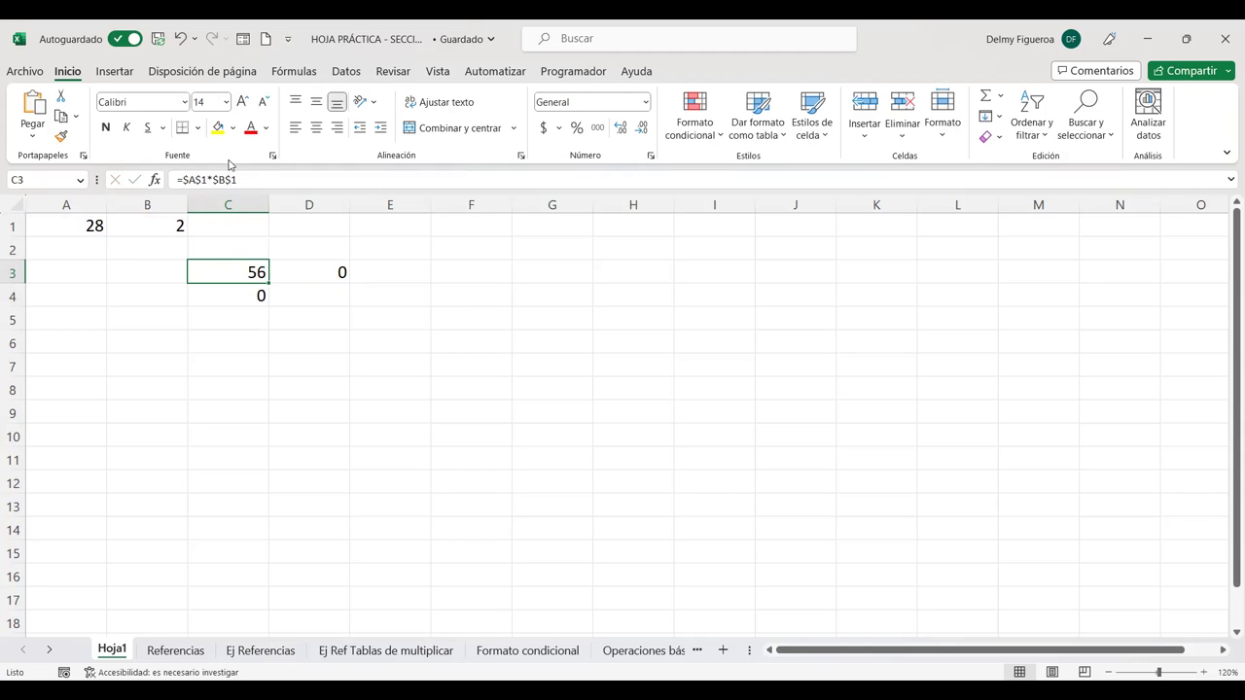
{"action": "left_click_drag", "start_coordinate": [269, 285], "coordinate": [284, 318]}
{"action": "left_click", "coordinate": [245, 292]}
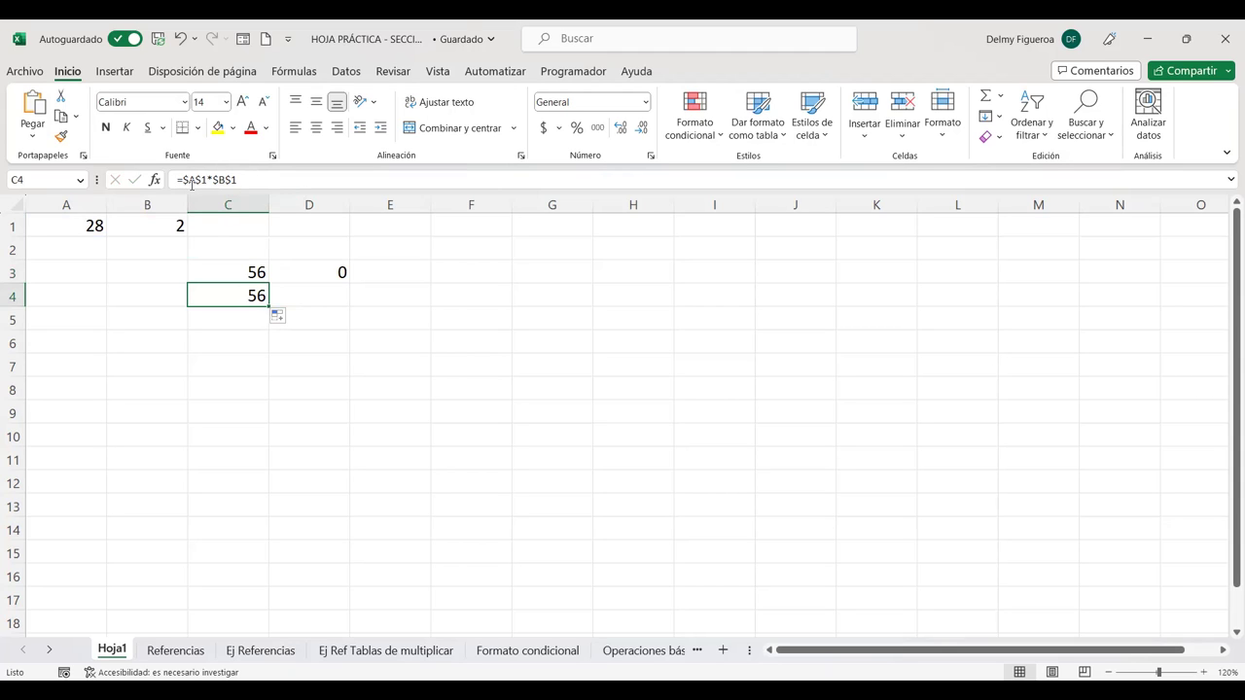
{"action": "left_click", "coordinate": [251, 273]}
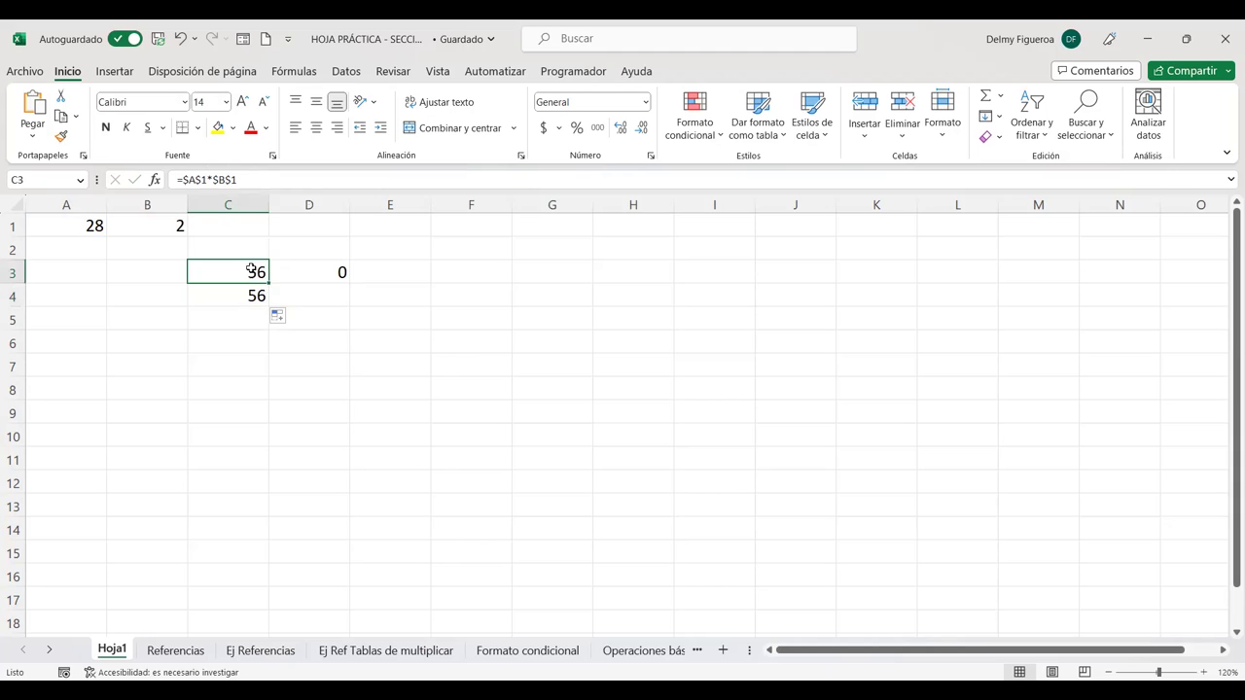
{"action": "left_click_drag", "start_coordinate": [270, 281], "coordinate": [348, 277]}
{"action": "left_click", "coordinate": [316, 271]}
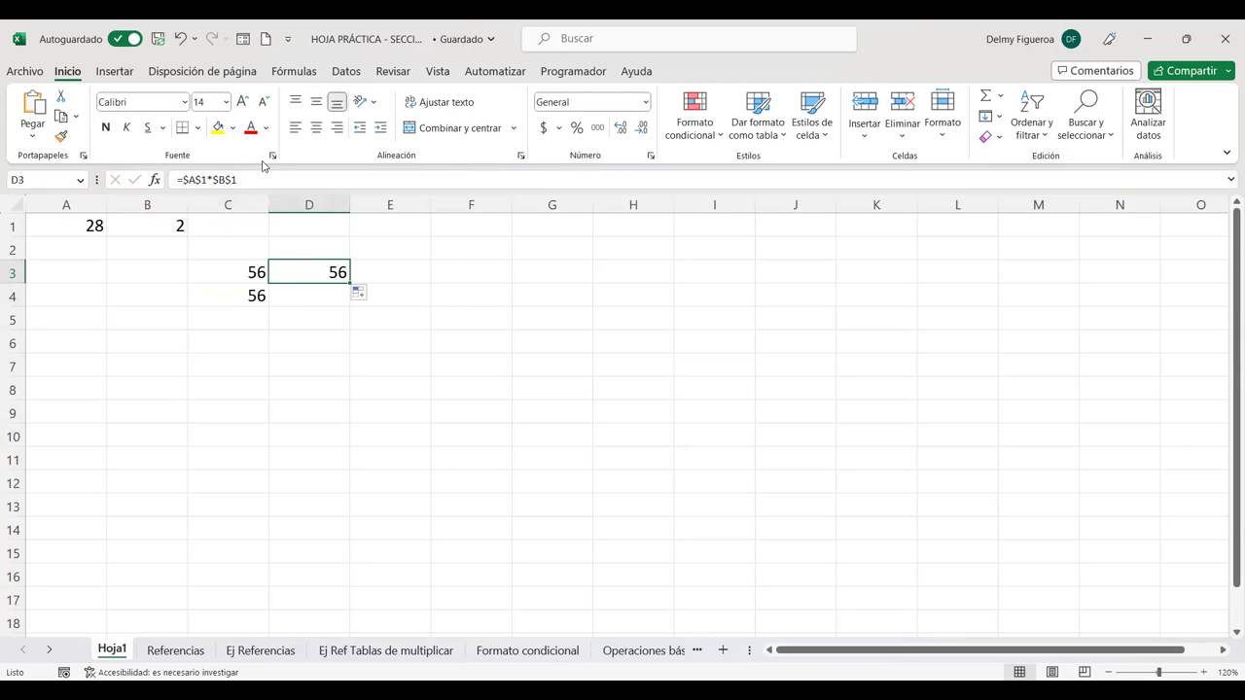
{"action": "left_click", "coordinate": [238, 270]}
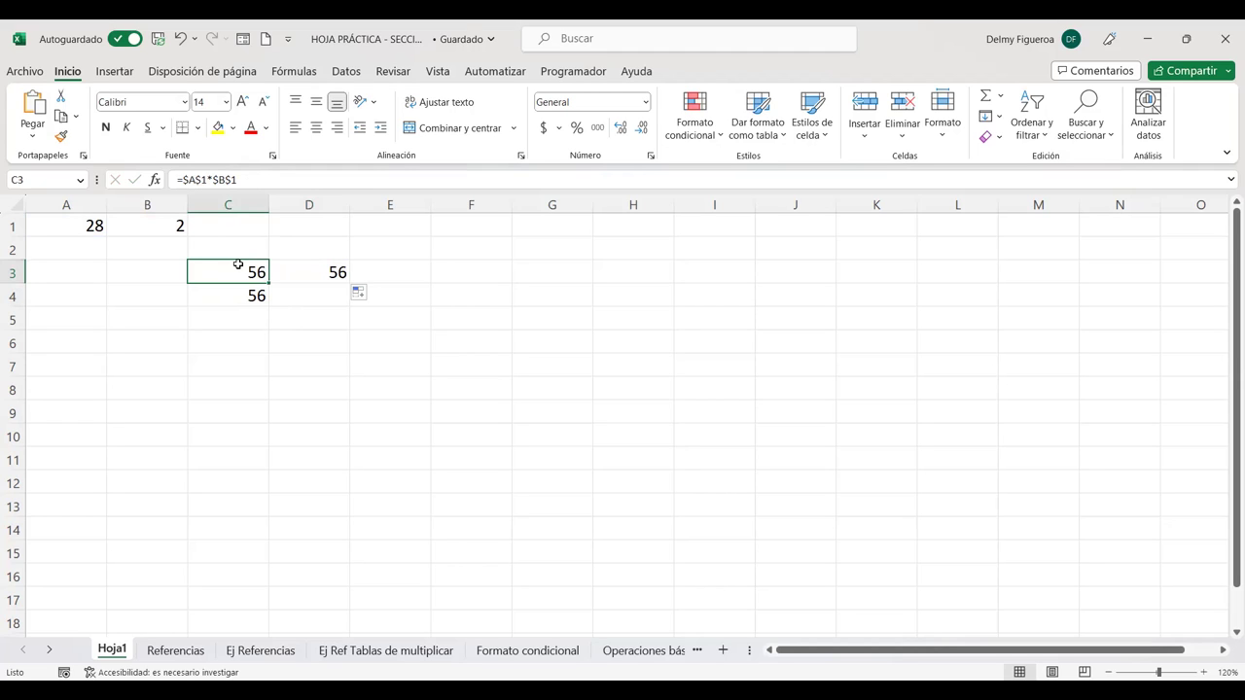
- Cycle the A1 reference in the C3 formula through its reference types, ending with the column-locked mixed formula =$A1*$B$1
{"action": "double_click", "coordinate": [238, 264]}
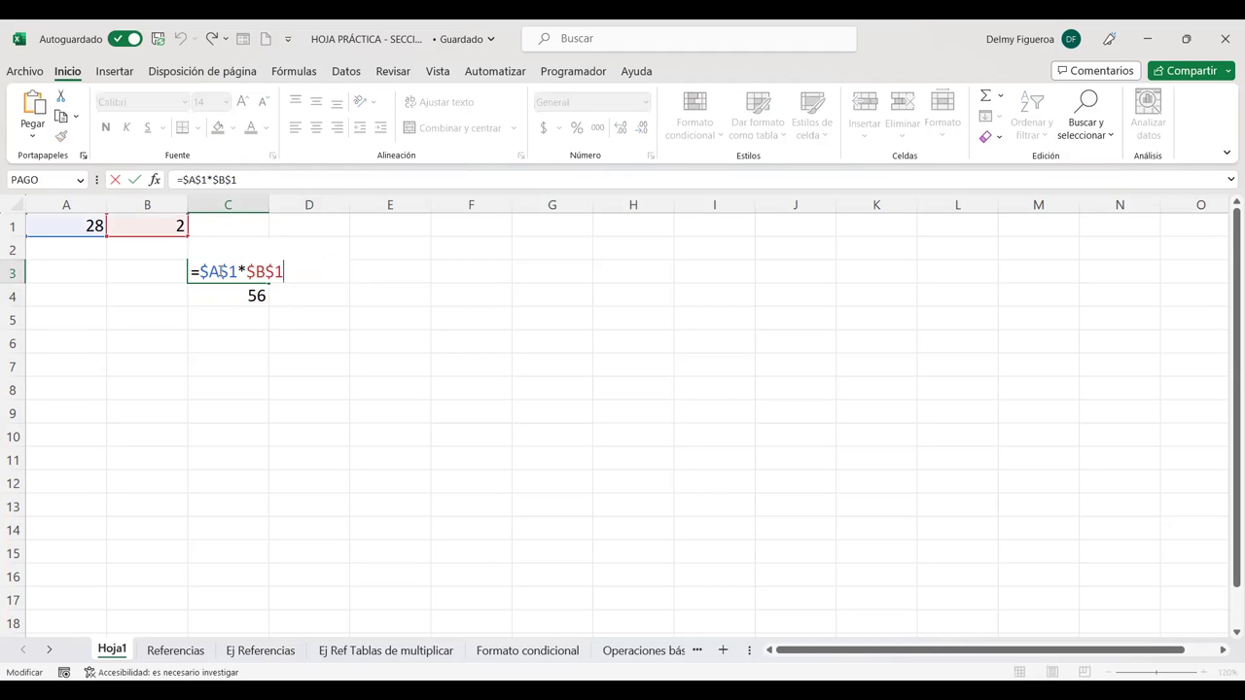
{"action": "left_click", "coordinate": [221, 276]}
{"action": "key", "text": "F4"}
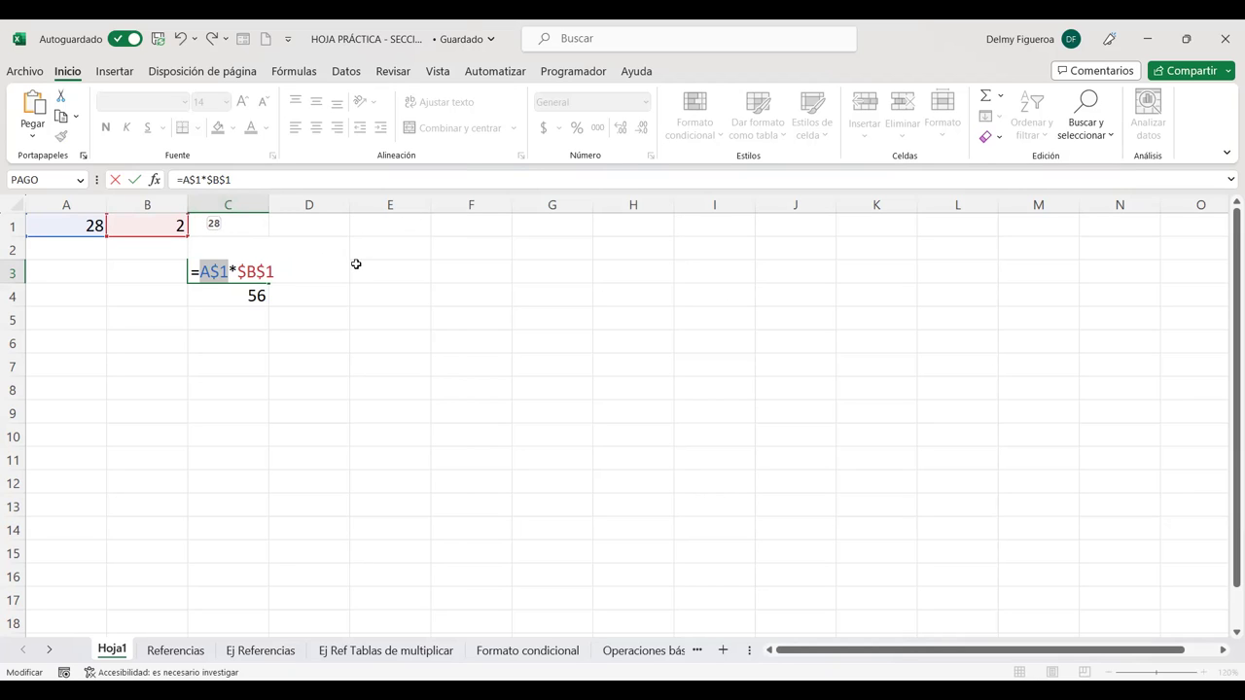
{"action": "key", "text": "F4"}
{"action": "key", "text": "F4"}
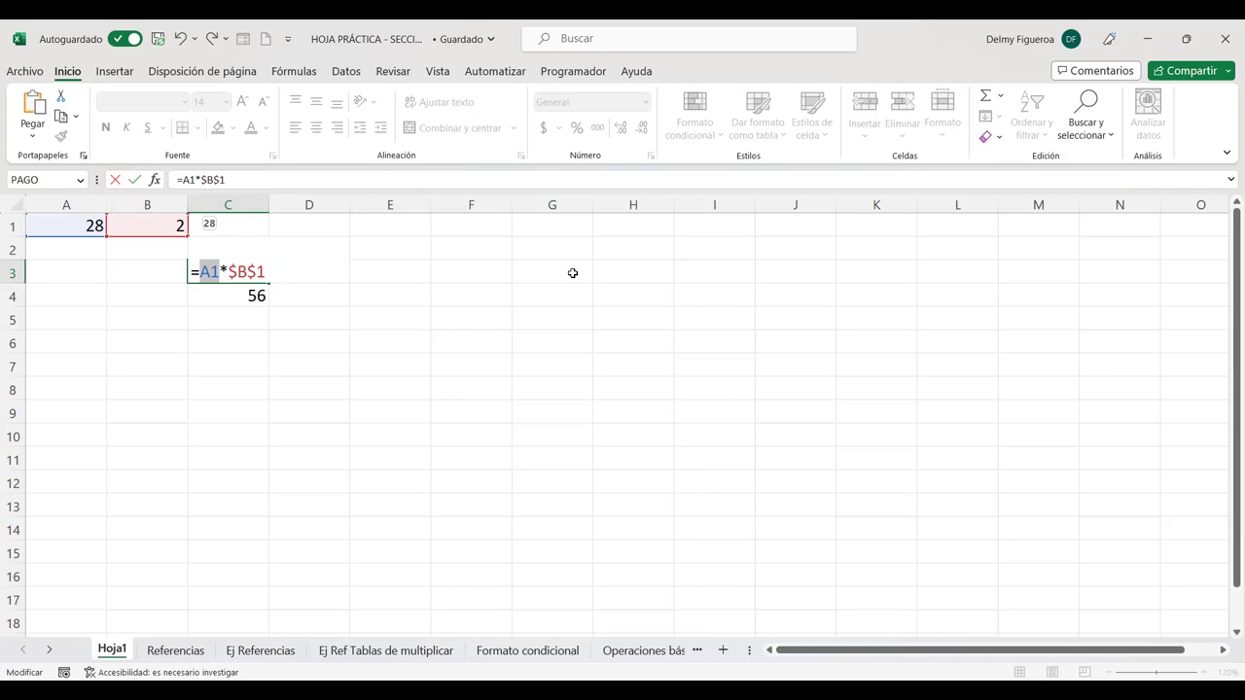
{"action": "key", "text": "F4"}
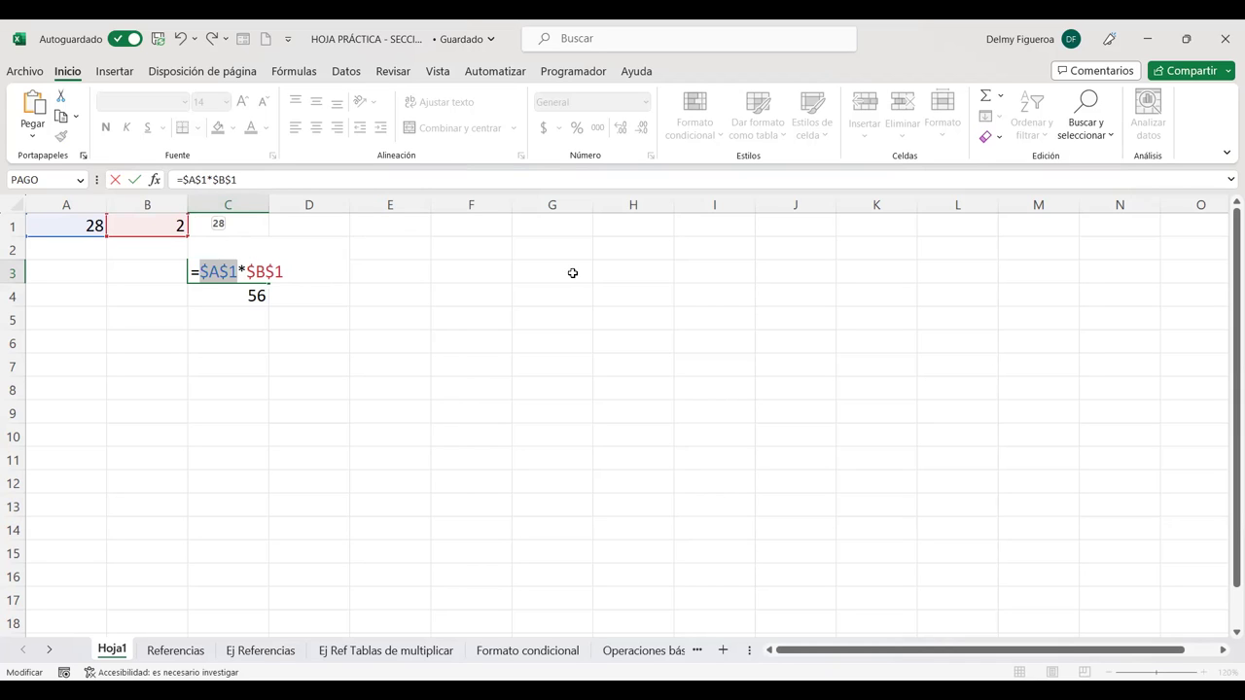
{"action": "key", "text": "F4"}
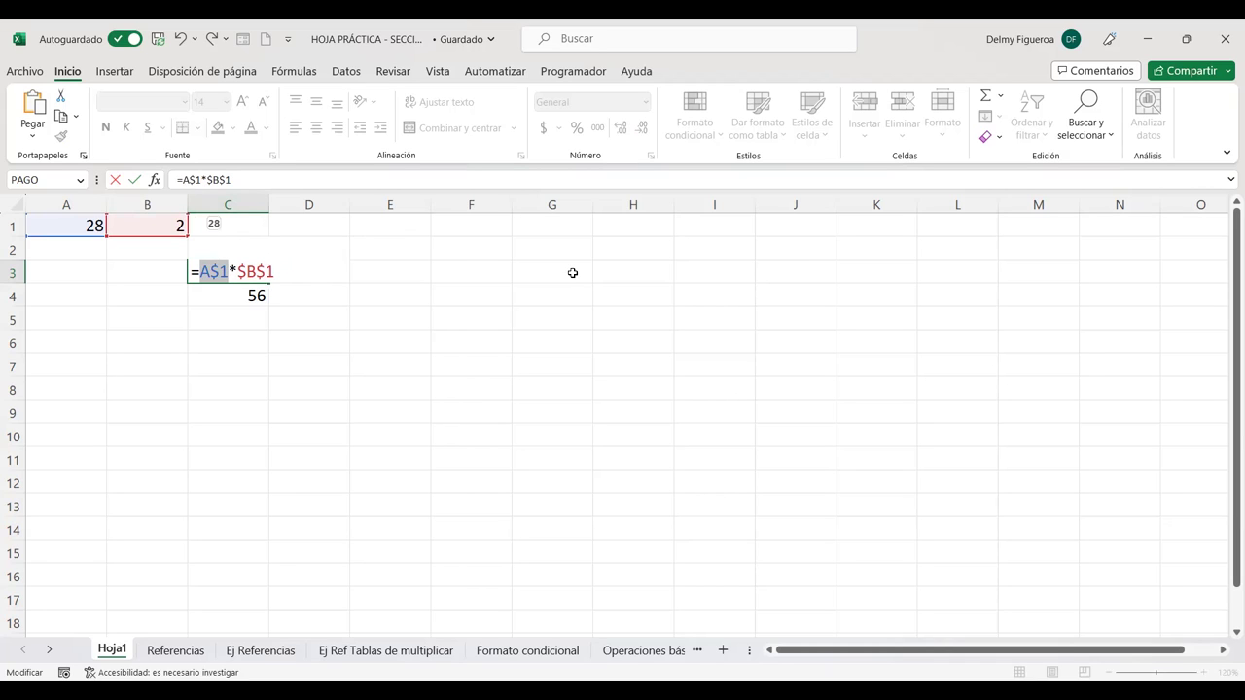
{"action": "key", "text": "F4"}
{"action": "key", "text": "Return"}
- Fill the C3 formula with the mixed reference down to C4 and compare which cells both formulas point to
{"action": "left_click", "coordinate": [251, 274]}
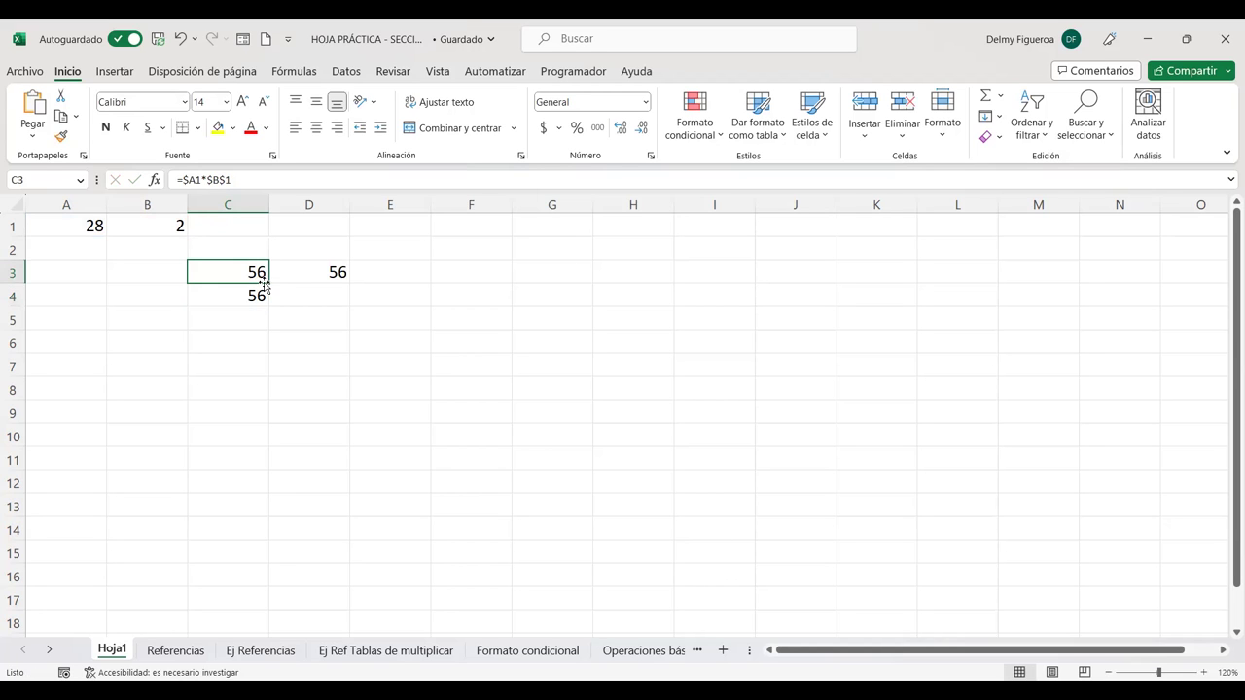
{"action": "left_click_drag", "start_coordinate": [263, 283], "coordinate": [262, 304]}
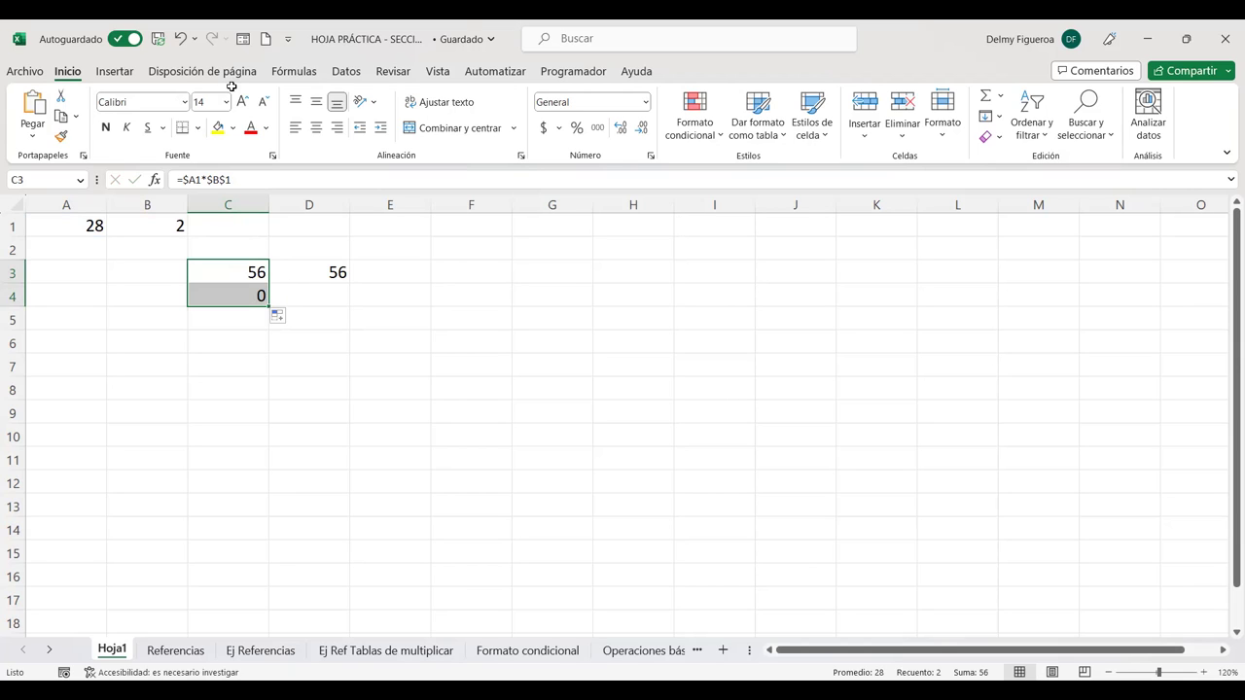
{"action": "left_click", "coordinate": [292, 294]}
{"action": "left_click", "coordinate": [239, 271]}
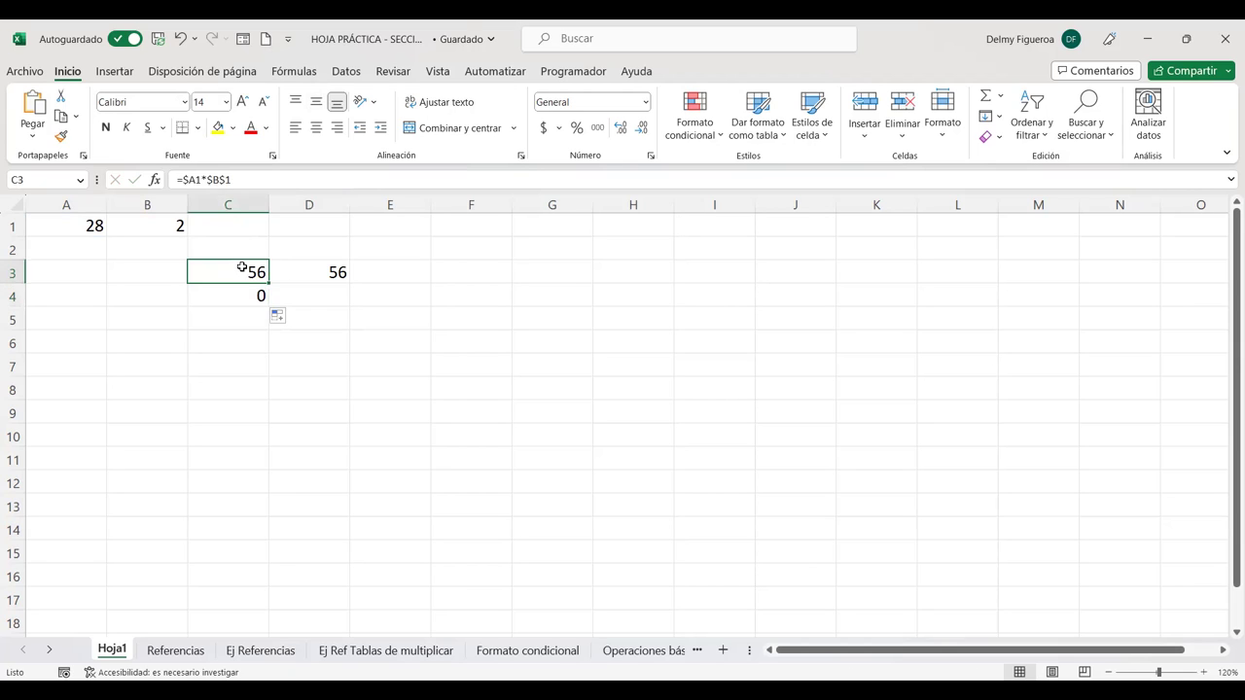
{"action": "left_click", "coordinate": [250, 292]}
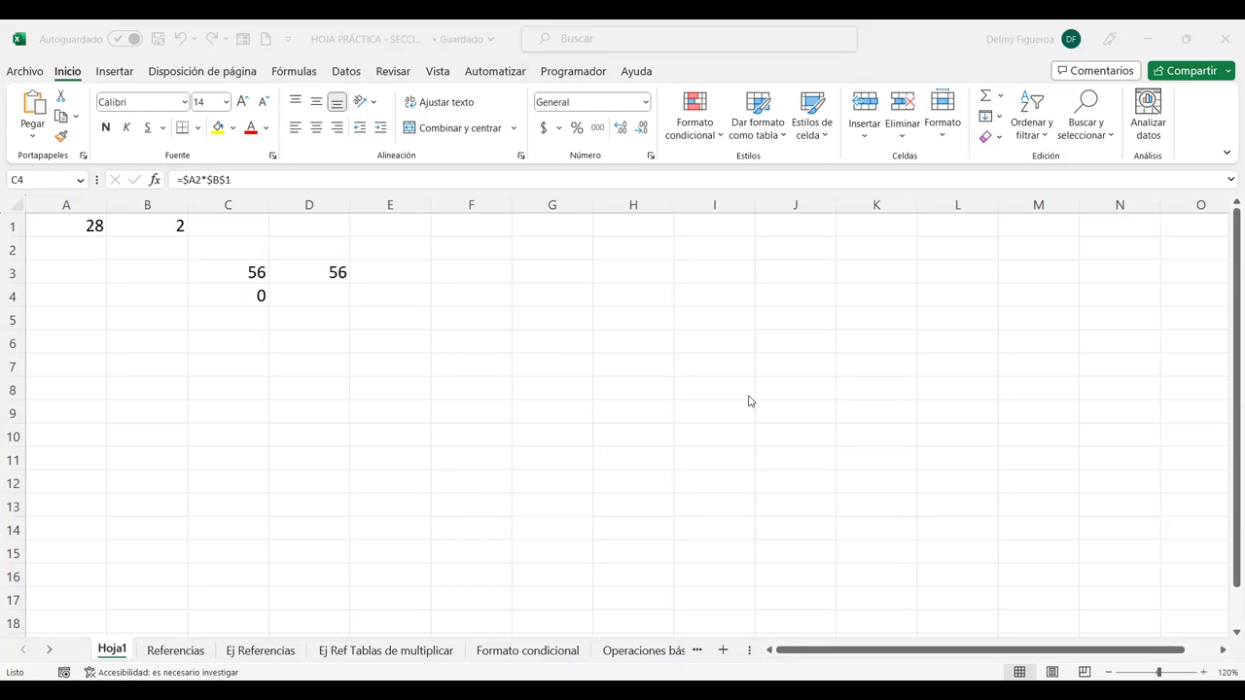
{"action": "left_click", "coordinate": [243, 262]}
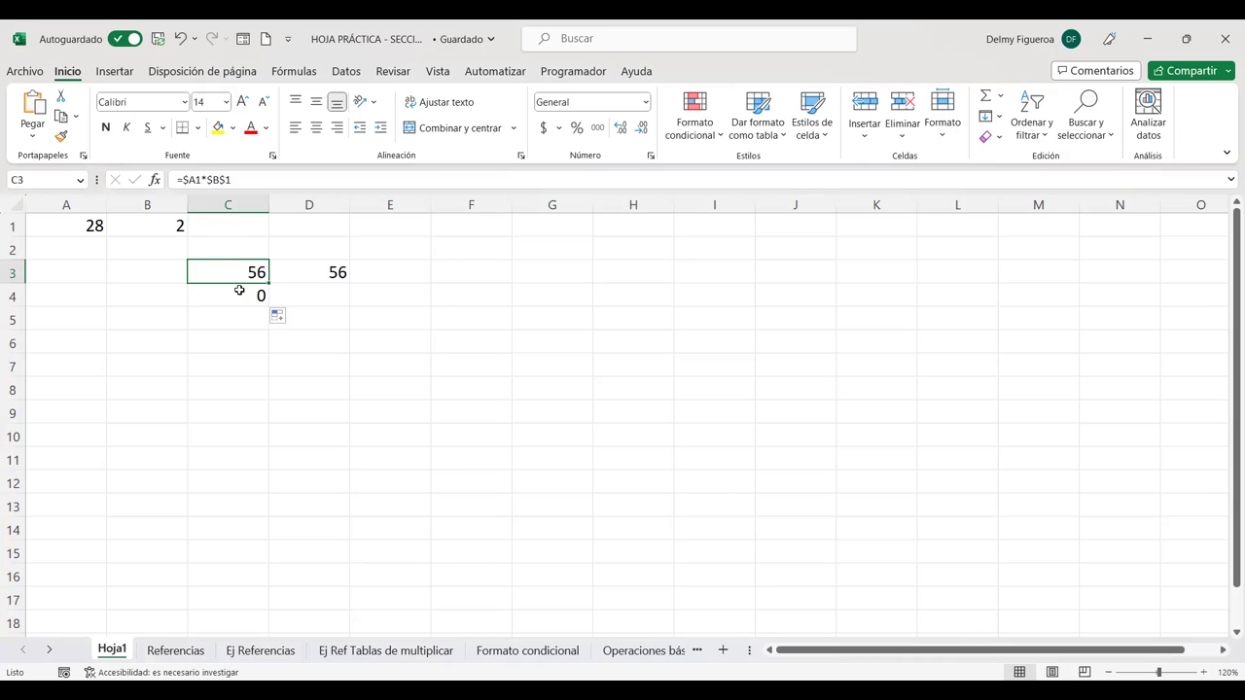
{"action": "key", "text": "F2"}
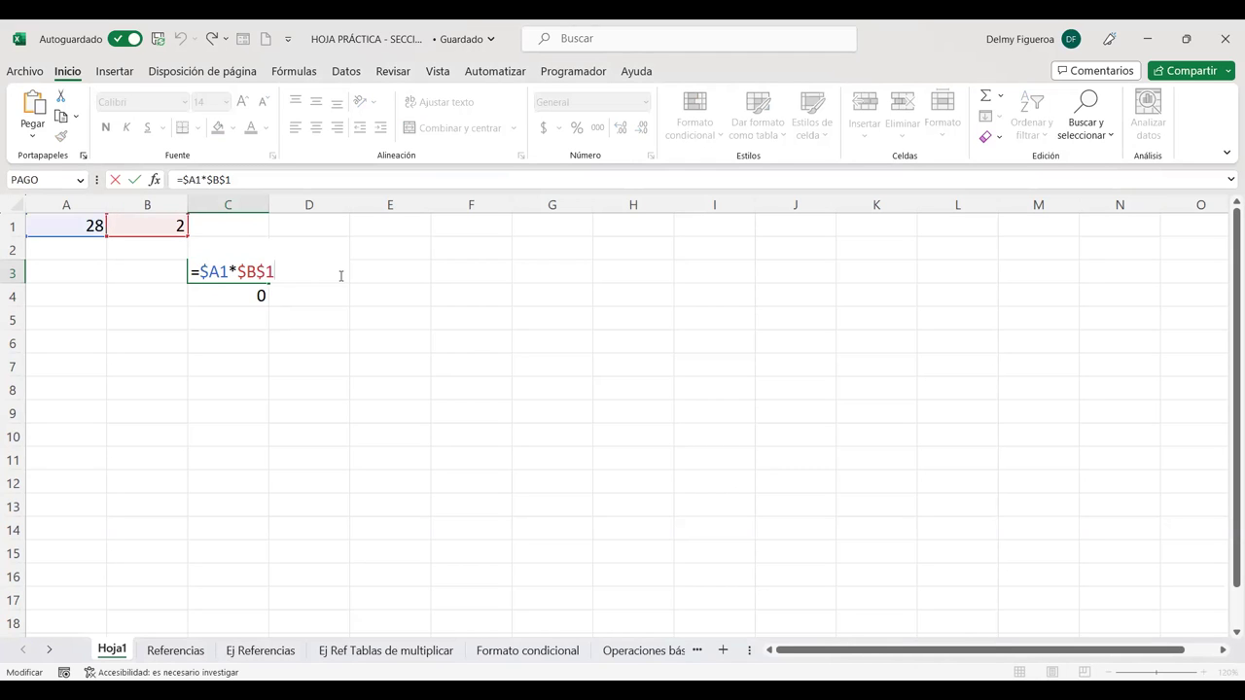
{"action": "key", "text": "Return"}
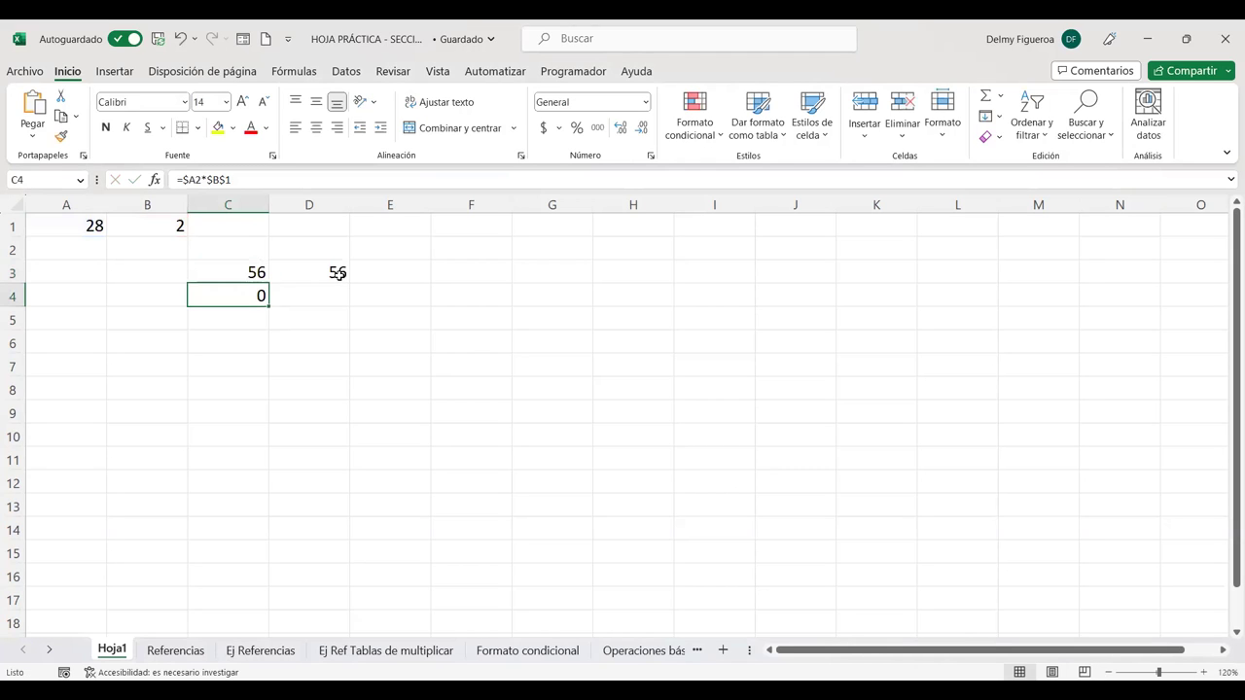
{"action": "double_click", "coordinate": [259, 295]}
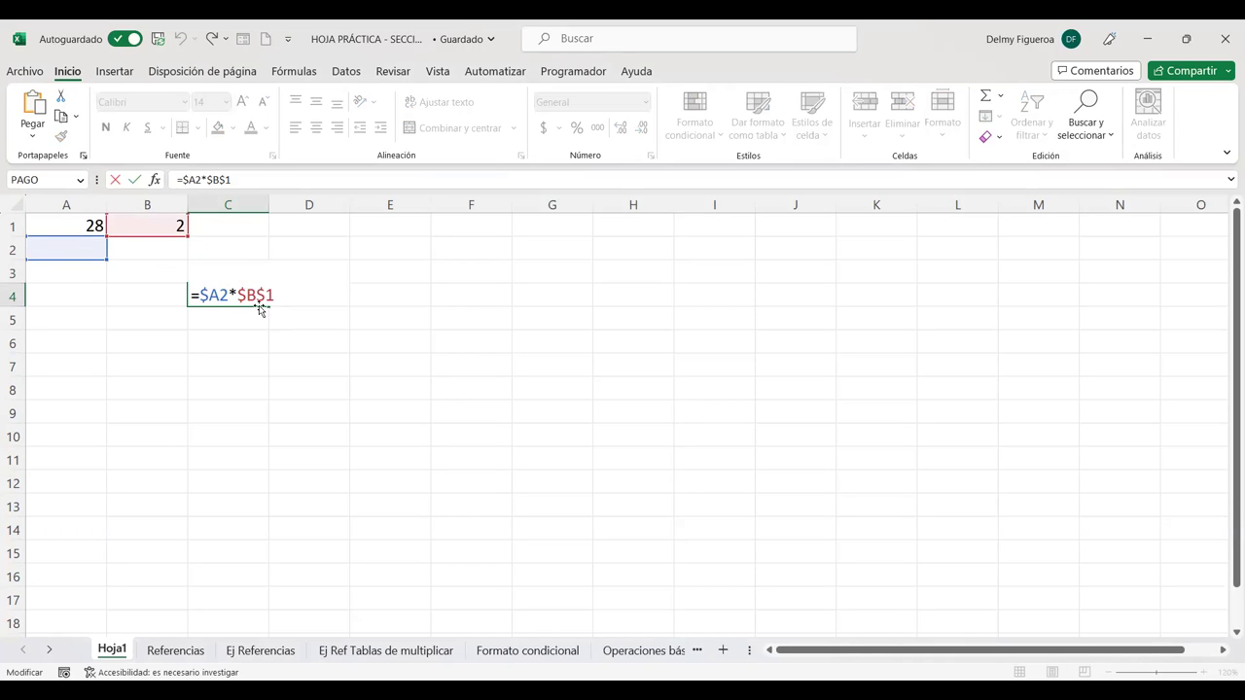
{"action": "key", "text": "Return"}
- Fill the C3 formula with the mixed reference across to D3 and compare it with the original
{"action": "left_click", "coordinate": [234, 272]}
{"action": "left_click_drag", "start_coordinate": [269, 282], "coordinate": [350, 280]}
{"action": "left_click", "coordinate": [320, 265]}
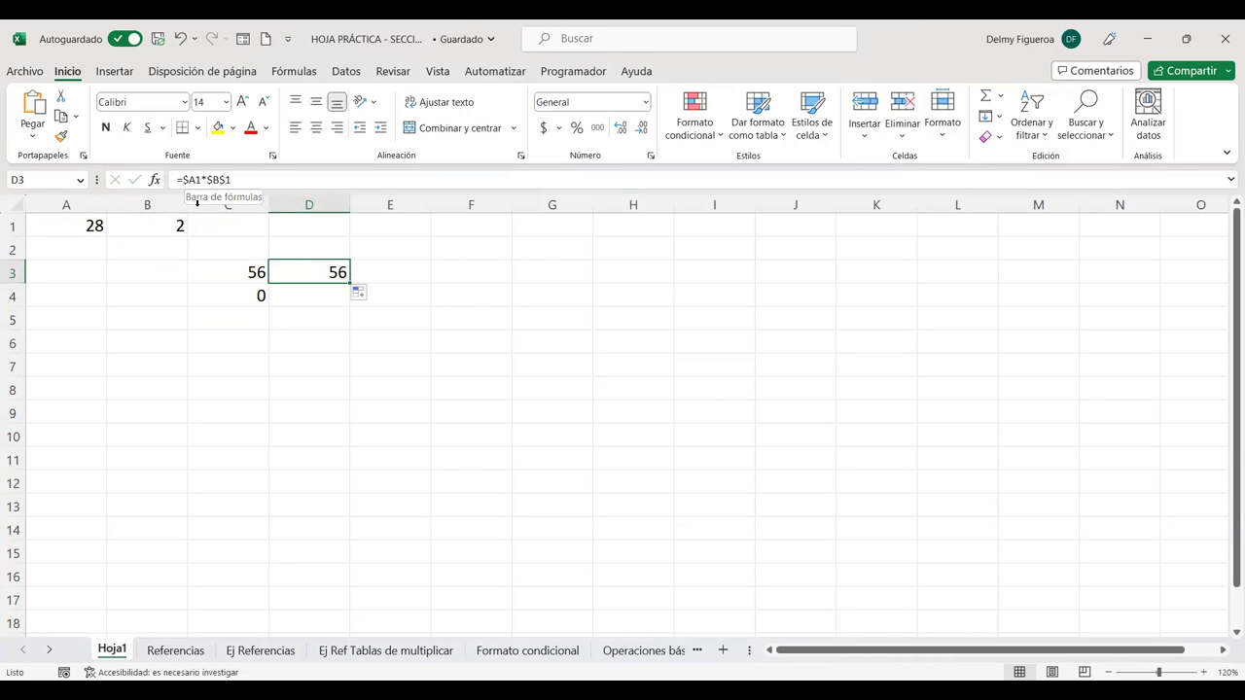
{"action": "left_click", "coordinate": [251, 274]}
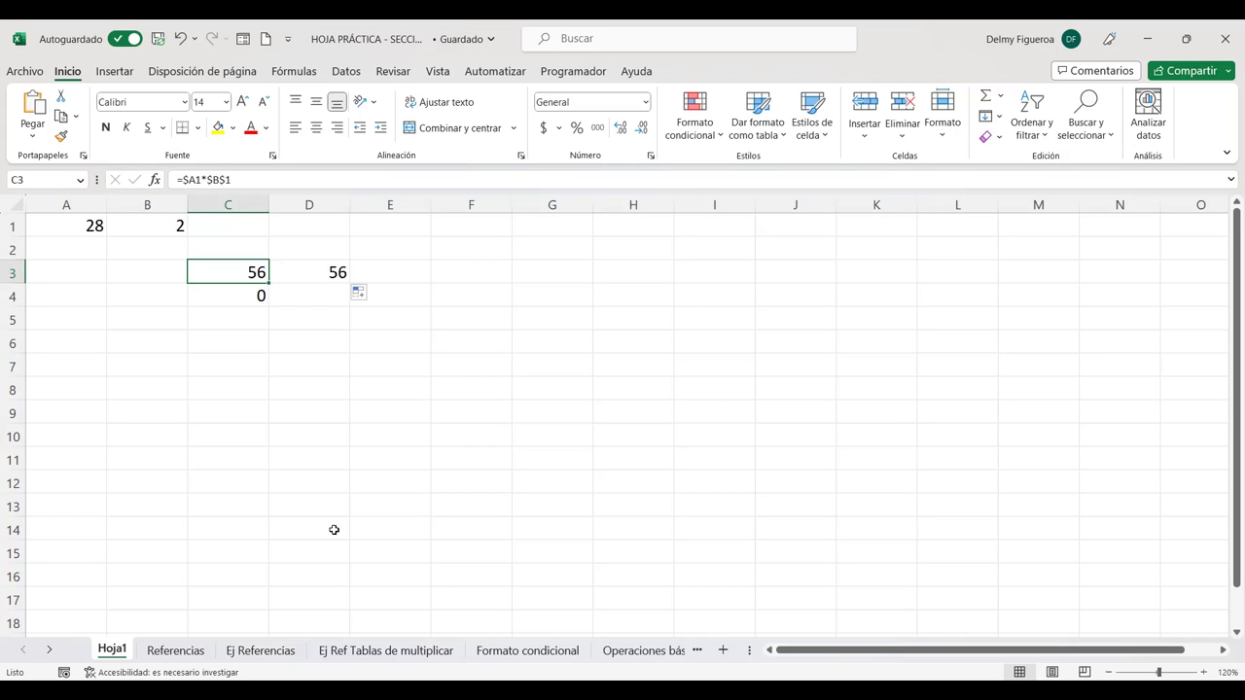
- Enter the label "Referencias relativas" in cell A6
{"action": "left_click", "coordinate": [88, 336]}
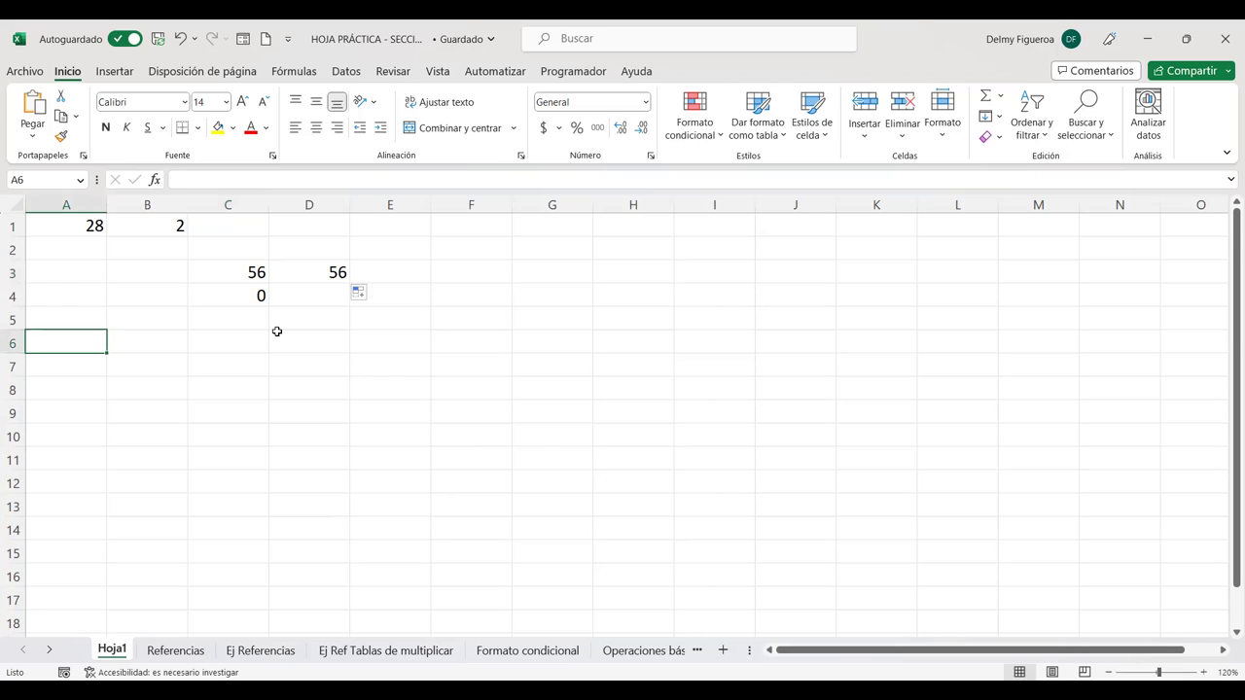
{"action": "type", "text": "REferencias relativas"}
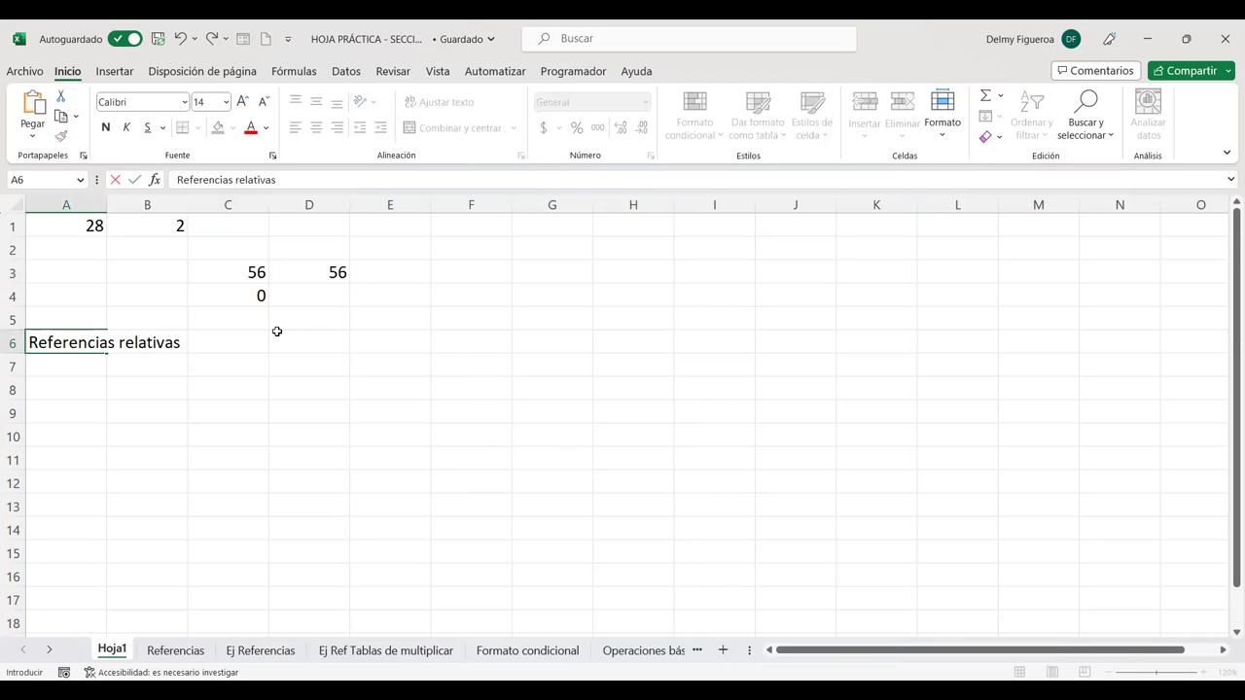
{"action": "key", "text": "Return"}
- Copy the A6 label to A7 and change its wording to "Referencias absolutas"
{"action": "key", "text": "Up"}
{"action": "key", "text": "ctrl+c"}
{"action": "key", "text": "Down"}
{"action": "key", "text": "Return"}
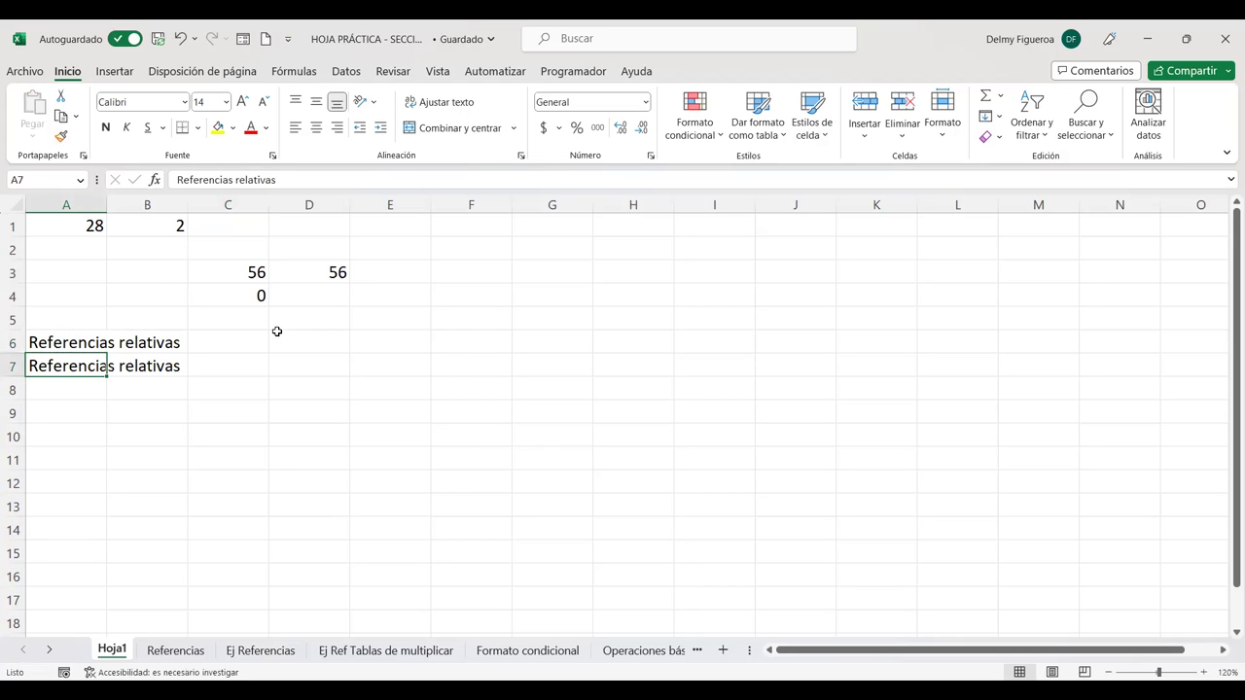
{"action": "key", "text": "F2"}
{"action": "key", "text": "ctrl+shift+Left"}
{"action": "type", "text": "absolutas"}
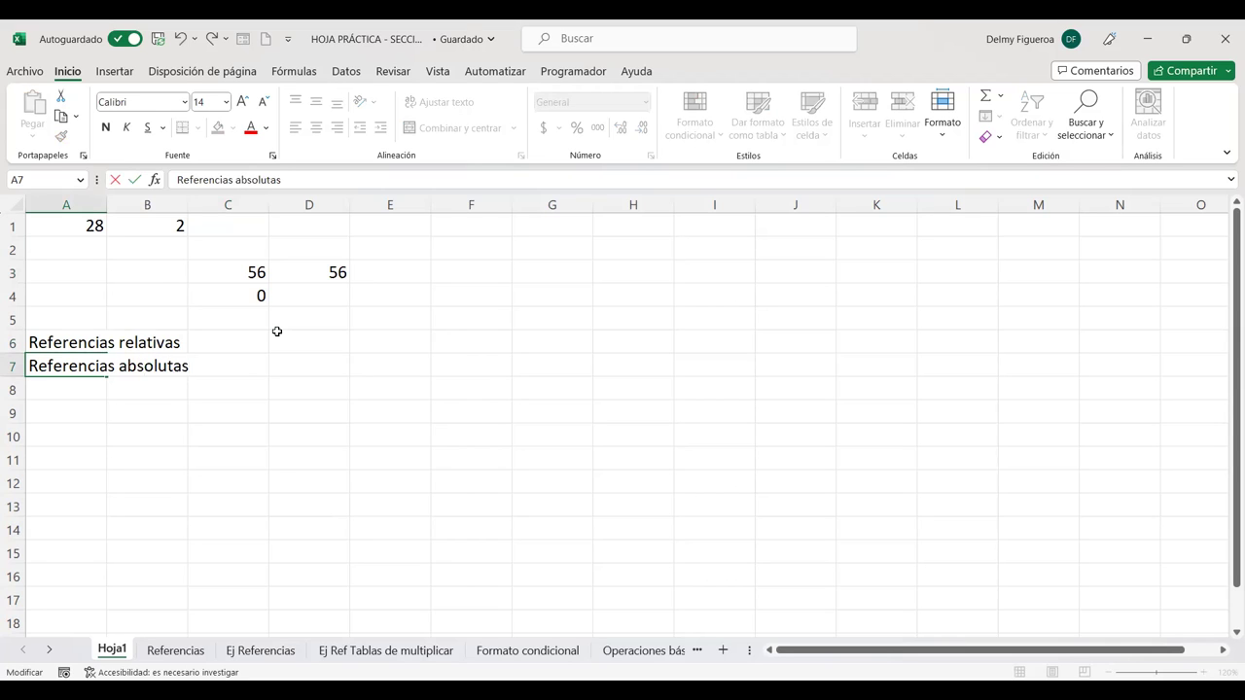
{"action": "key", "text": "Return"}
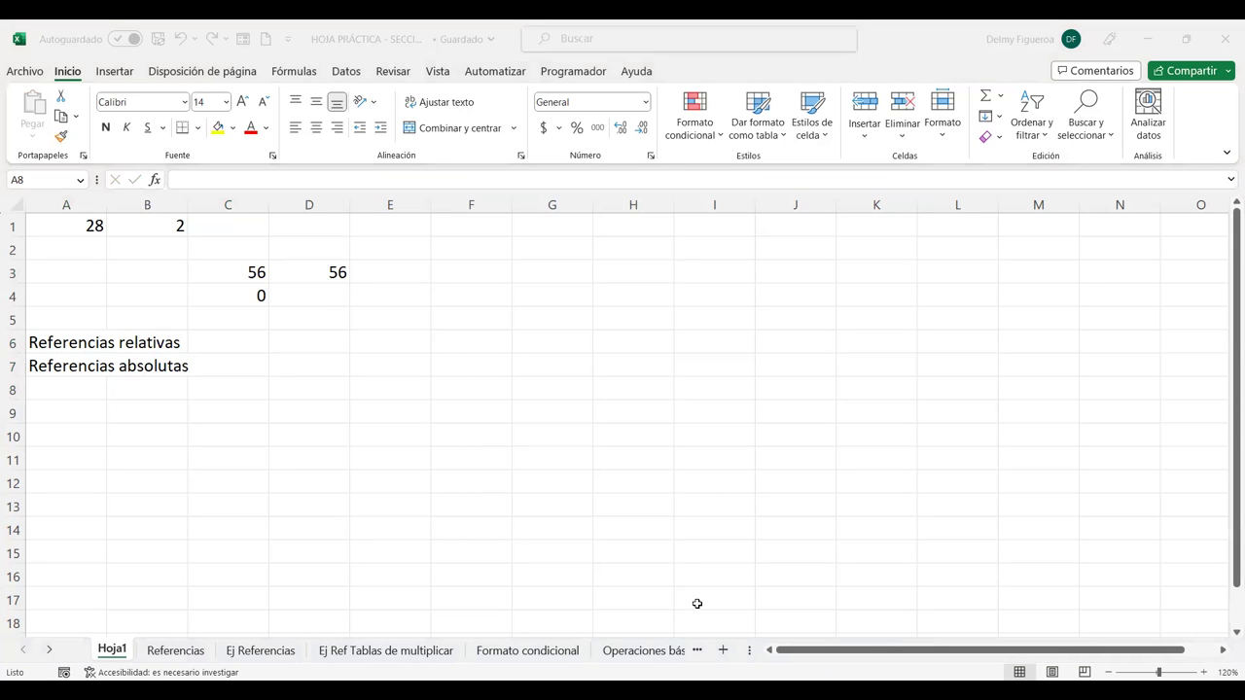
- Copy the A7 label to A8 and change its wording to "Referencias mixta"
{"action": "left_click", "coordinate": [85, 367]}
{"action": "key", "text": "ctrl+c"}
{"action": "key", "text": "Down"}
{"action": "key", "text": "Return"}
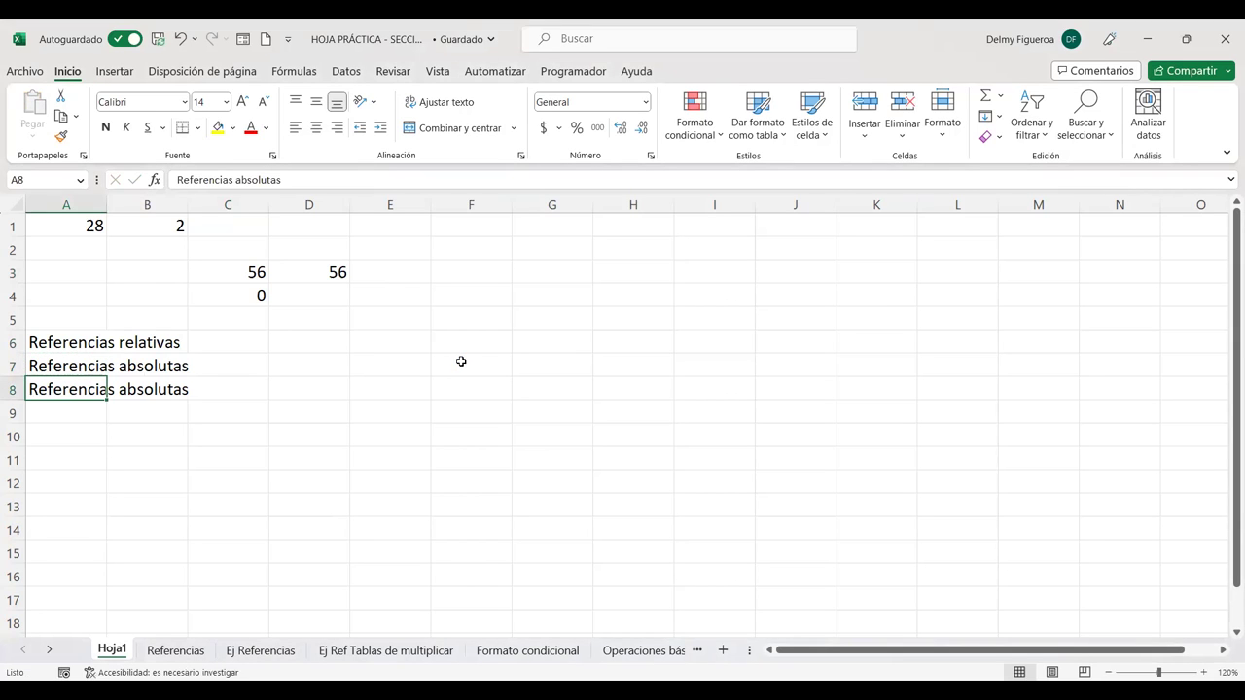
{"action": "key", "text": "F2"}
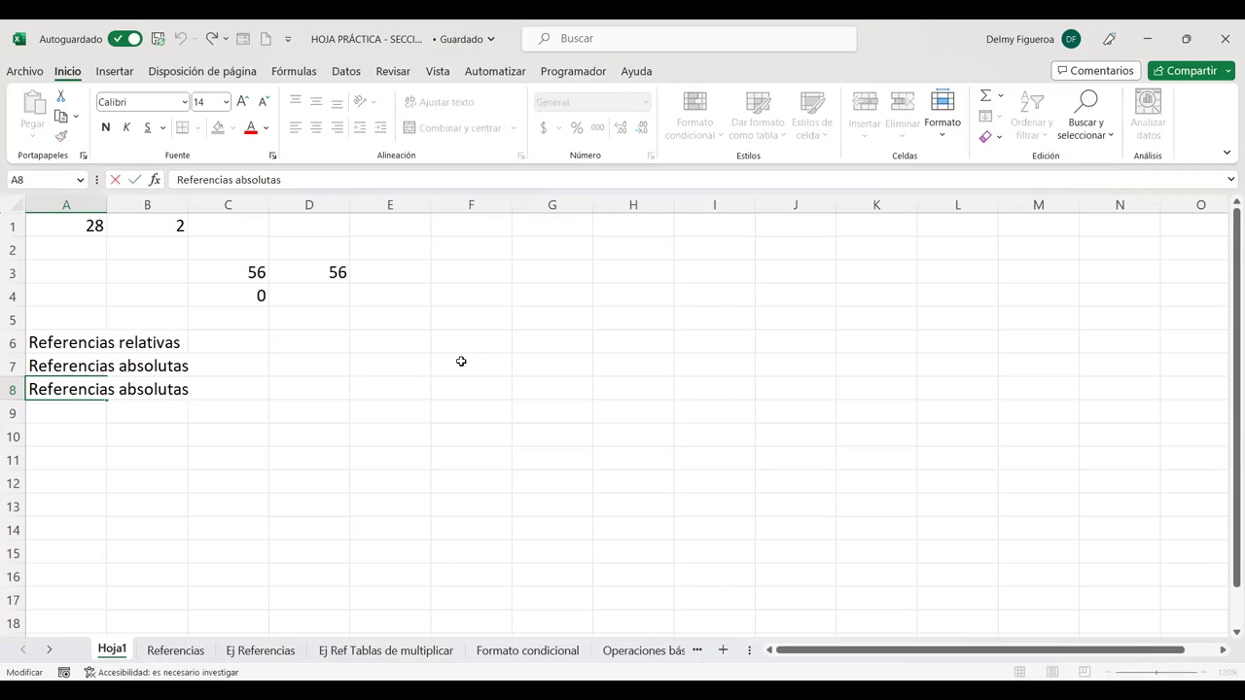
{"action": "key", "text": "ctrl+shift+Left"}
{"action": "type", "text": "mis"}
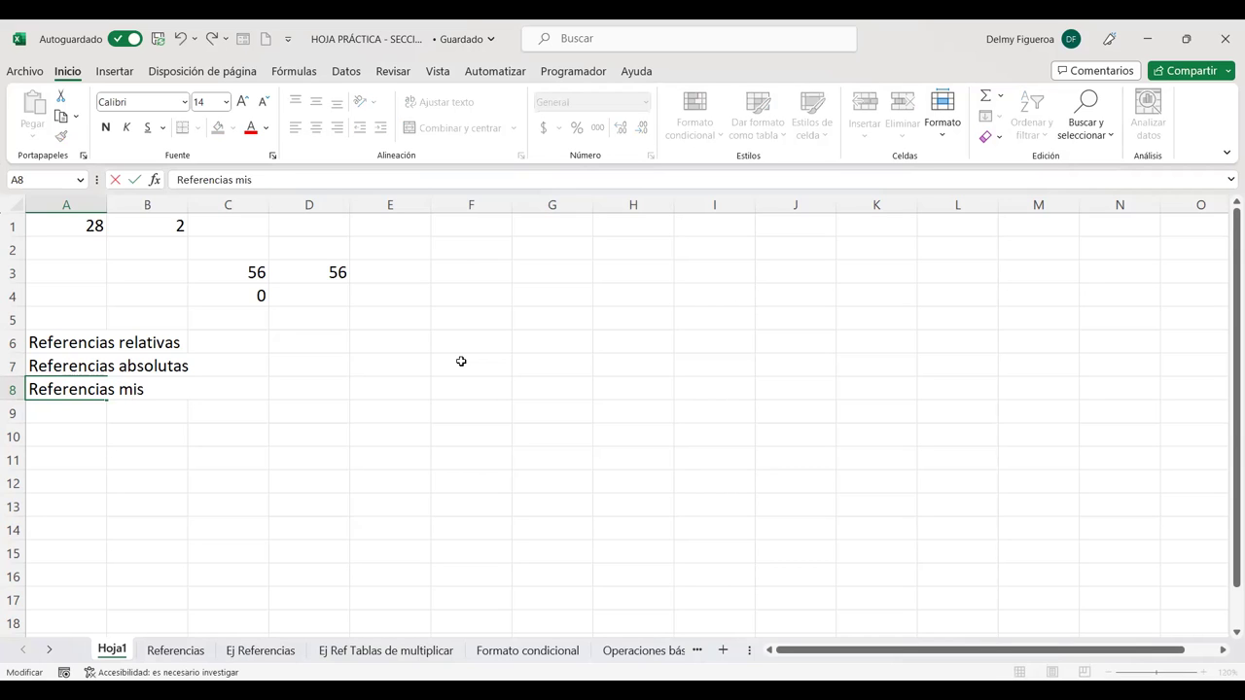
{"action": "key", "text": "BackSpace"}
{"action": "type", "text": "xta"}
{"action": "key", "text": "Return"}
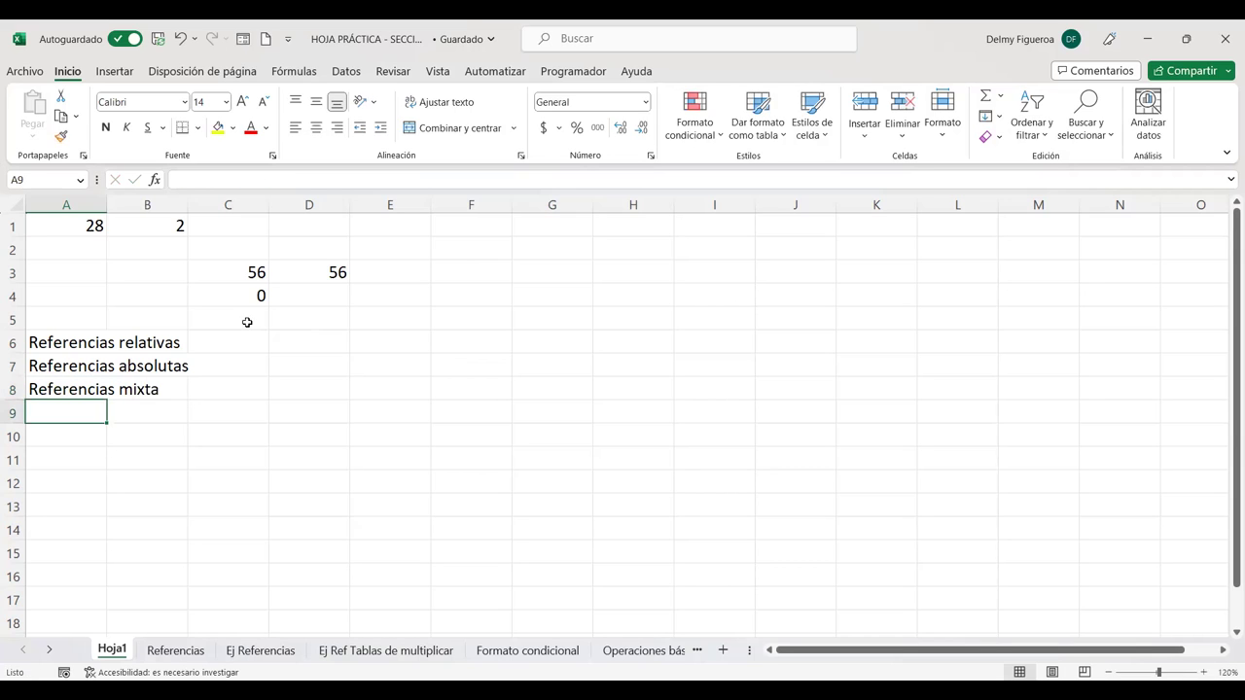
- Enter "A1" in cell D6 as the example for the relative references label
{"action": "left_click", "coordinate": [236, 338]}
{"action": "left_click", "coordinate": [289, 345]}
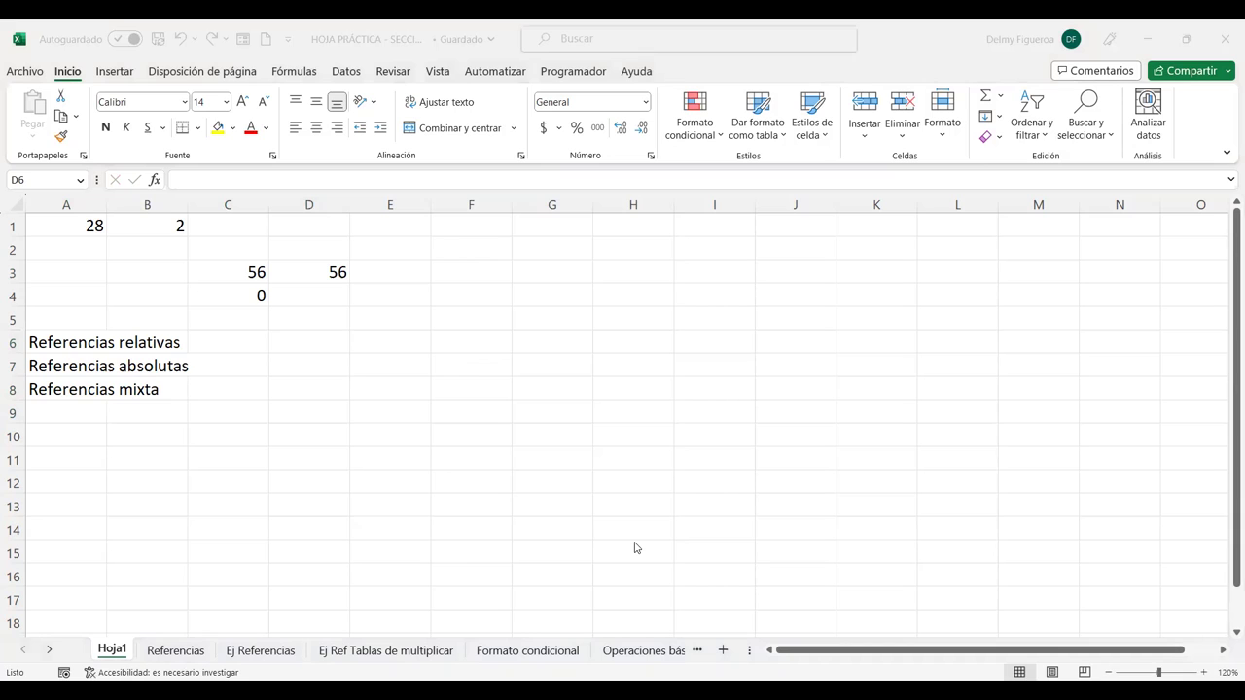
{"action": "left_click", "coordinate": [264, 346]}
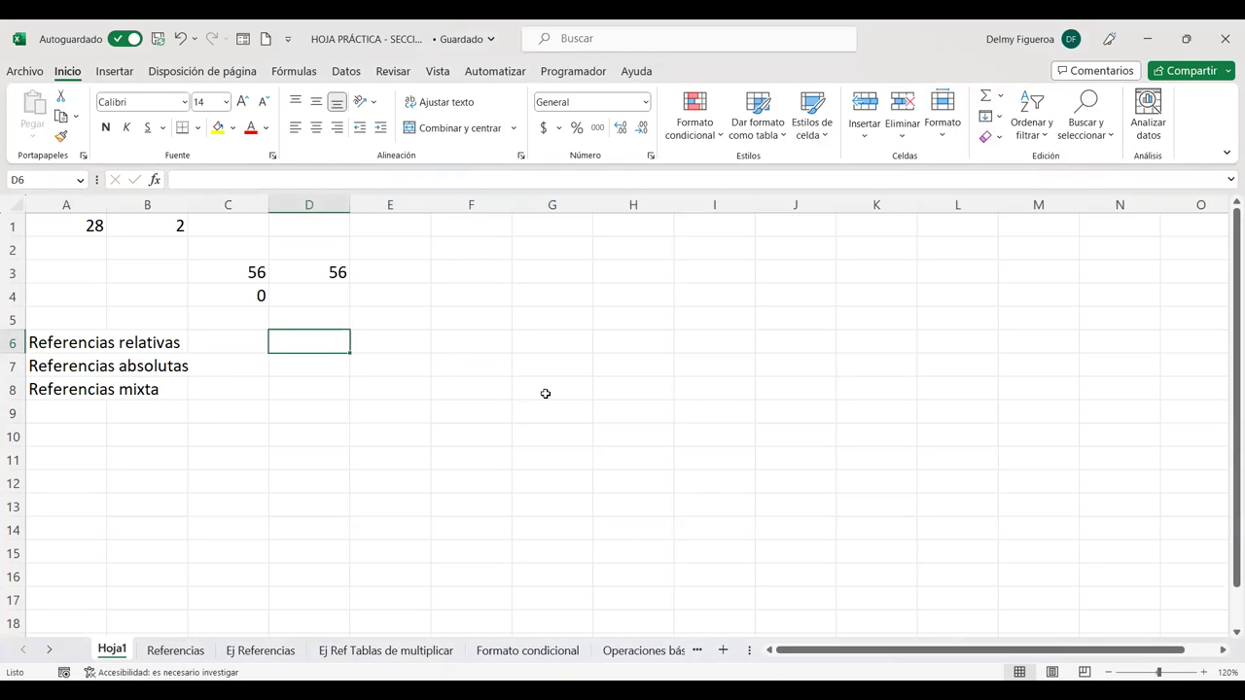
{"action": "type", "text": "A!"}
{"action": "key", "text": "BackSpace"}
{"action": "type", "text": "1"}
{"action": "key", "text": "Return"}
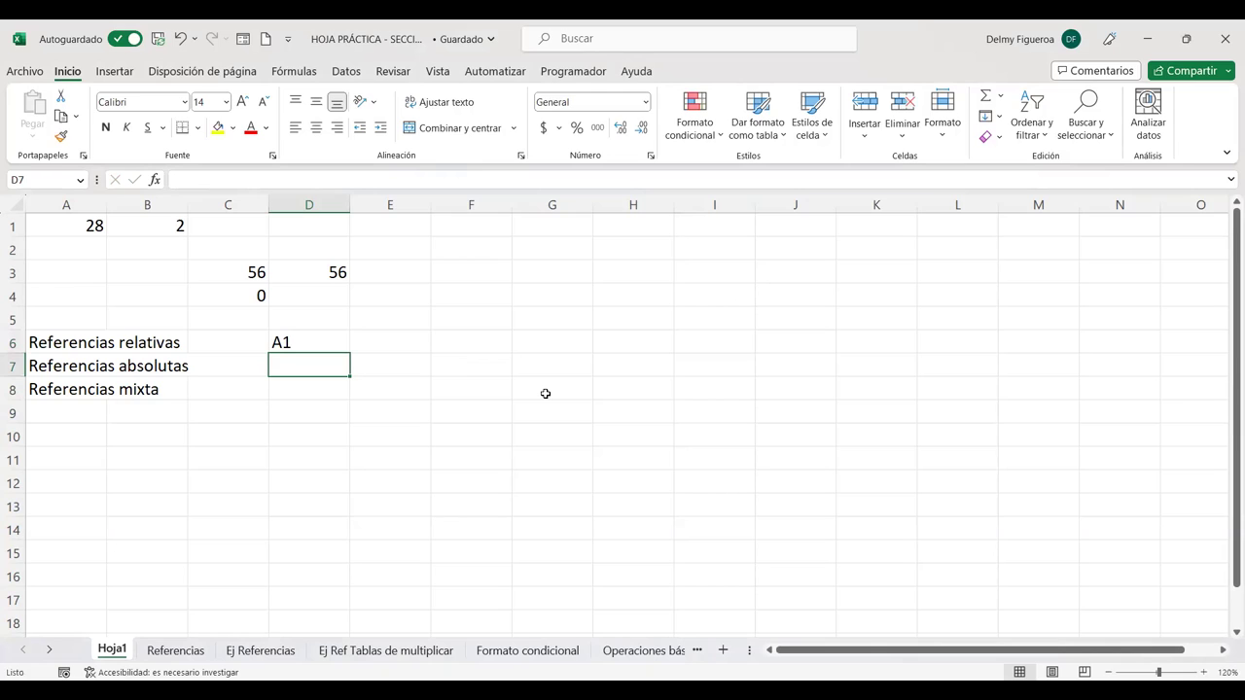
- Enter "$A$1" in cell D7 as the example of an absolute reference
{"action": "type", "text": "$A$"}
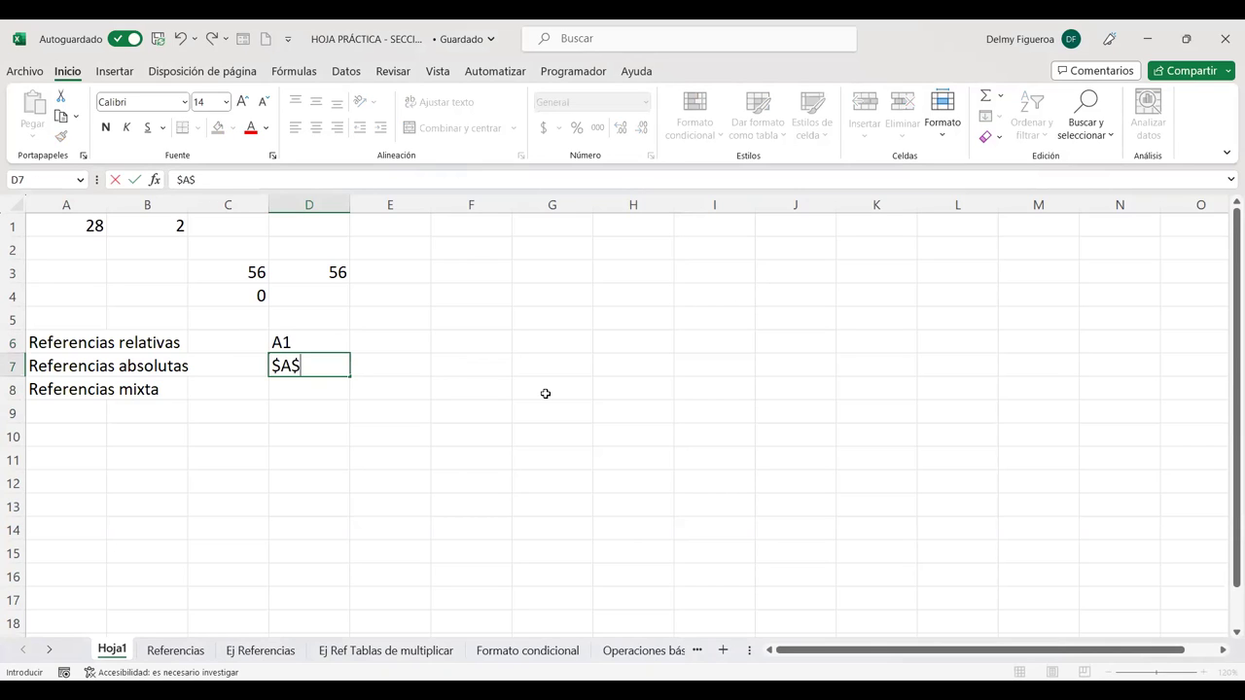
{"action": "type", "text": "!"}
{"action": "key", "text": "BackSpace"}
{"action": "type", "text": "1"}
{"action": "key", "text": "Return"}
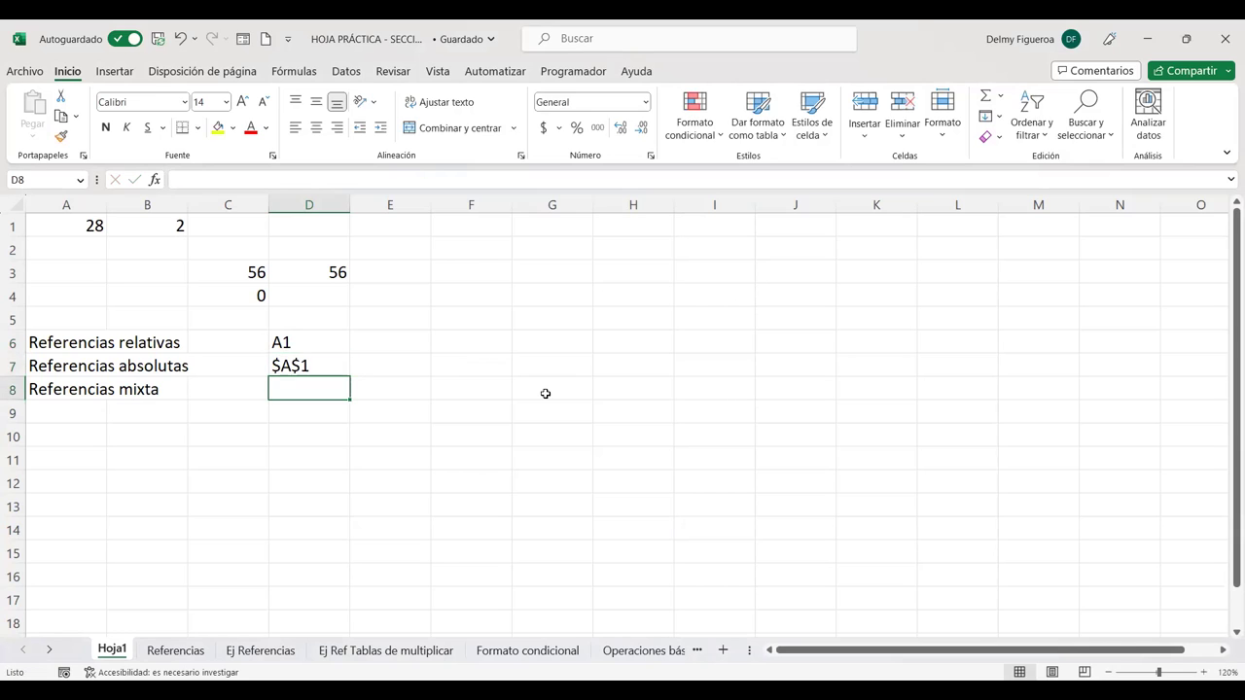
- Enter the mixed reference example "$A1 ó A$1" in cell D8 and review the three examples in D6:D8
{"action": "type", "text": "$A$1"}
{"action": "key", "text": "BackSpace"}
{"action": "key", "text": "BackSpace"}
{"action": "type", "text": "1"}
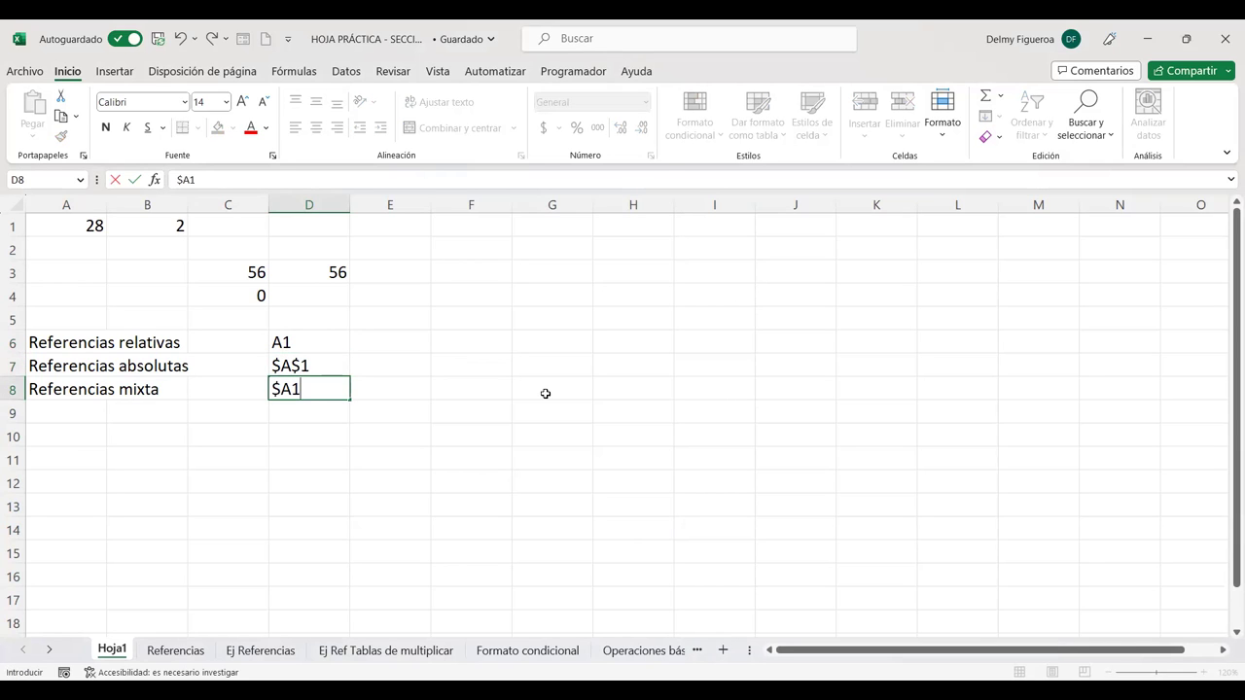
{"action": "type", "text": " ó a$"}
{"action": "left_click", "coordinate": [320, 389]}
{"action": "key", "text": "Delete"}
{"action": "type", "text": "A"}
{"action": "key", "text": "Return"}
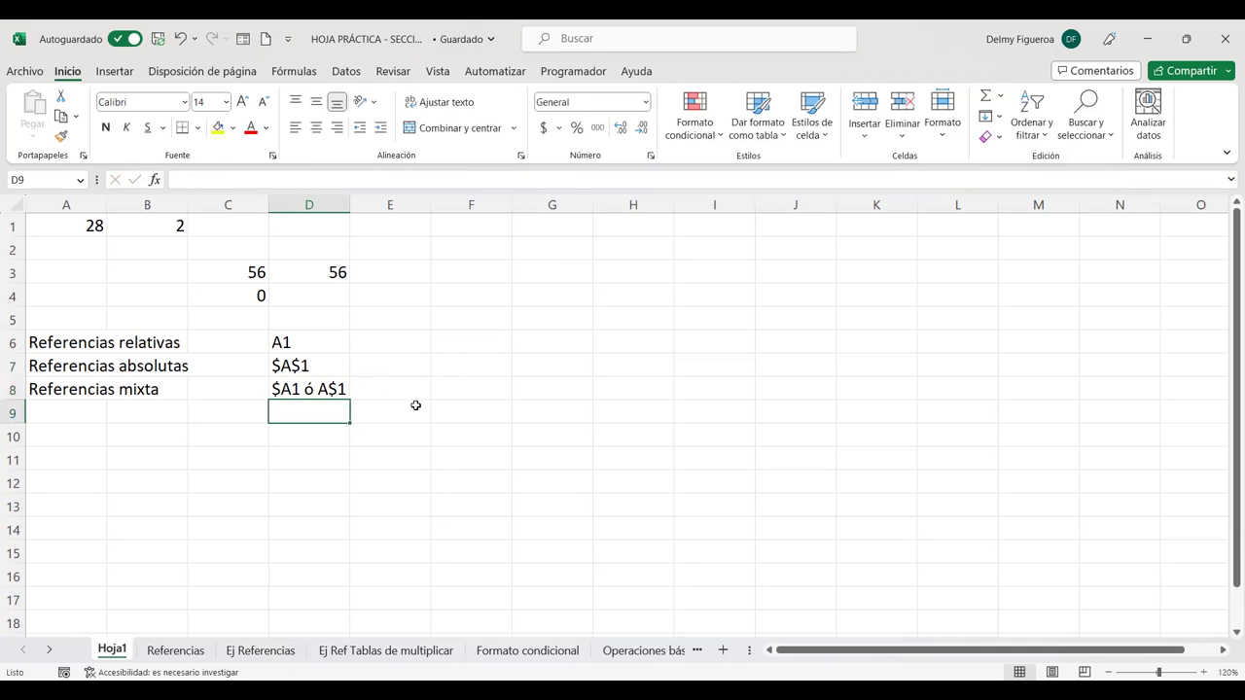
{"action": "left_click", "coordinate": [505, 389]}
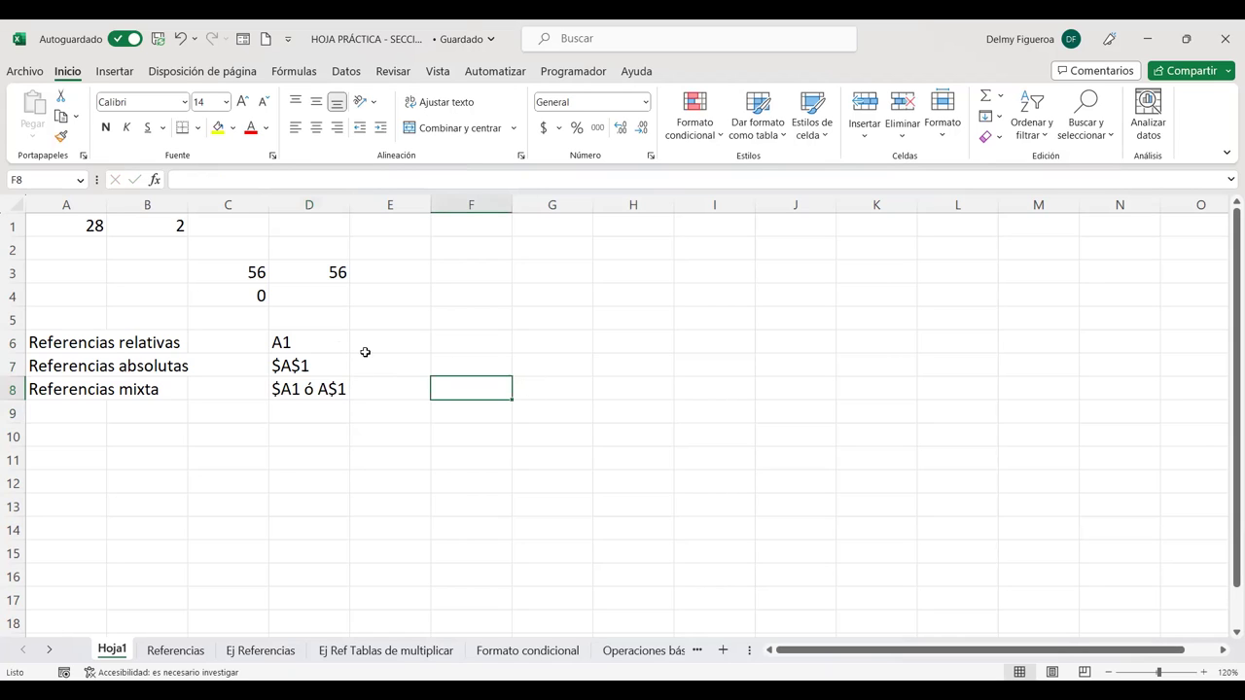
{"action": "left_click", "coordinate": [324, 347]}
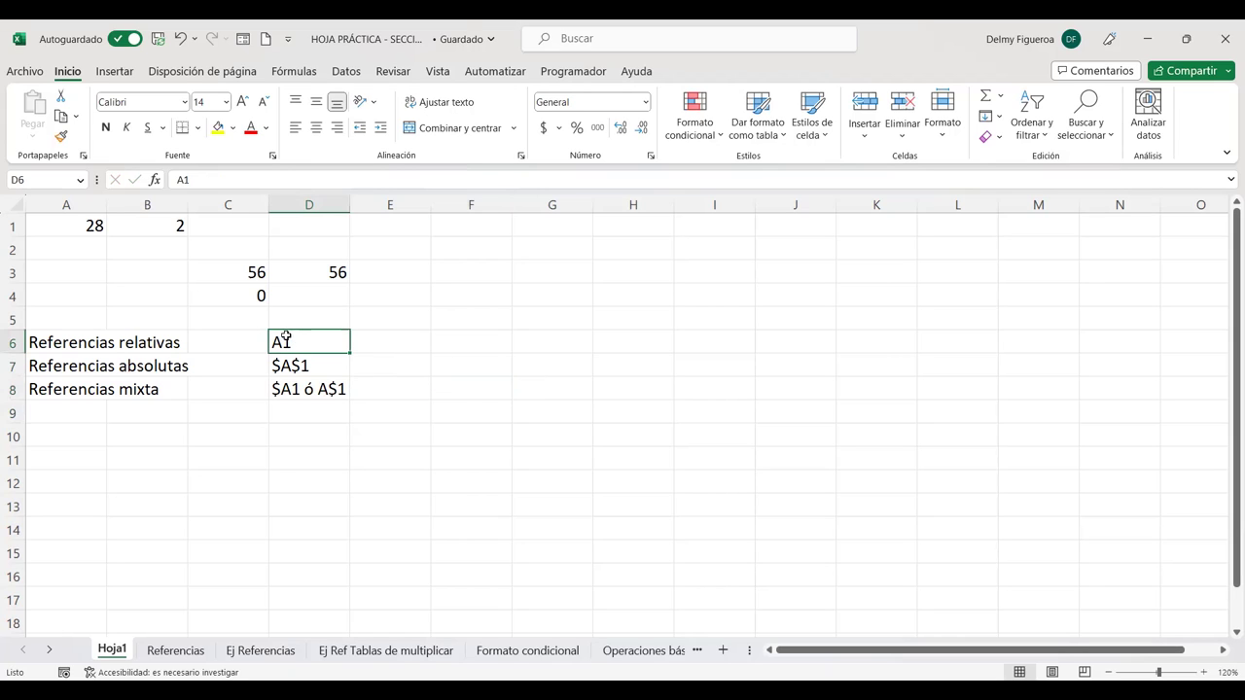
{"action": "left_click", "coordinate": [322, 365]}
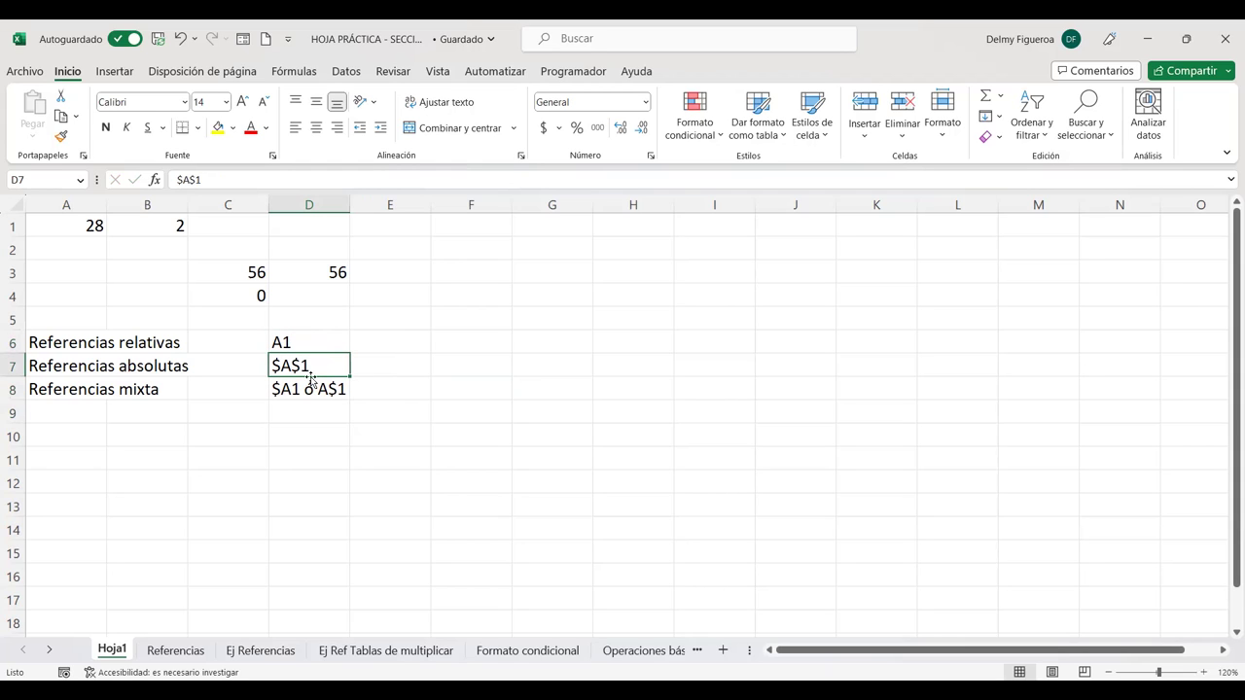
{"action": "left_click", "coordinate": [310, 389]}
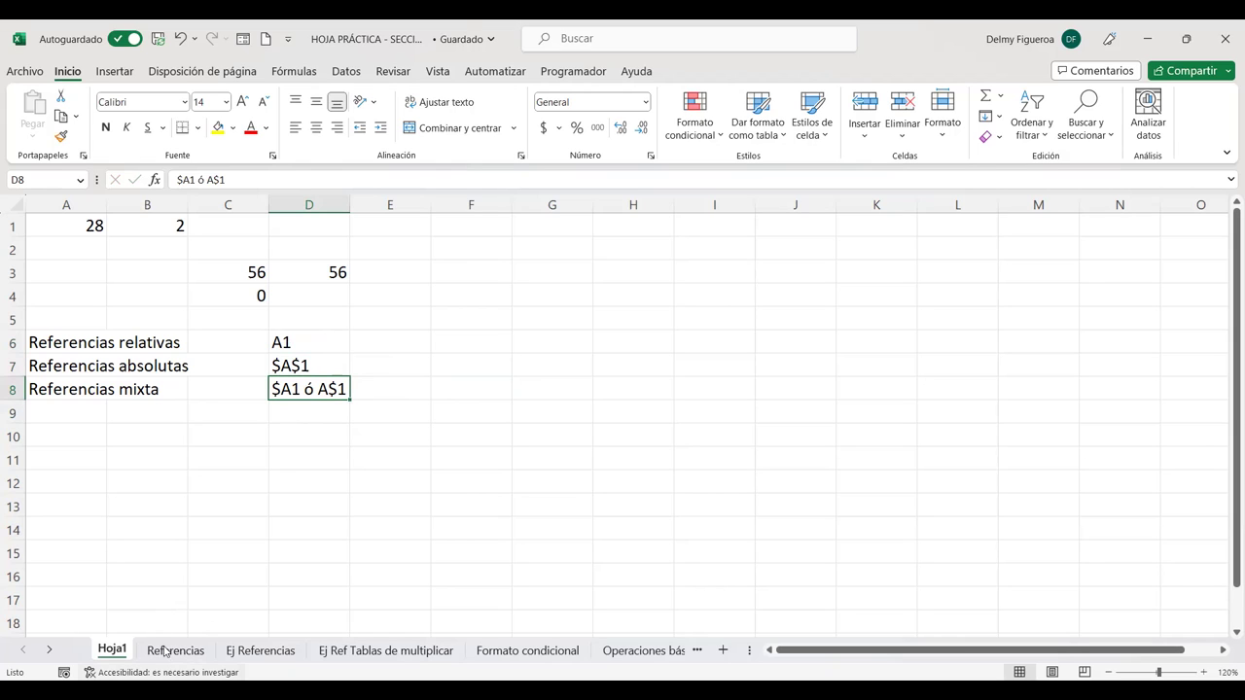
- On the Referencias sheet, calculate EMPLEADO 1's average of both months in E5 with PROMEDIO over C5:D5
{"action": "left_click", "coordinate": [195, 658]}
{"action": "left_click", "coordinate": [416, 371]}
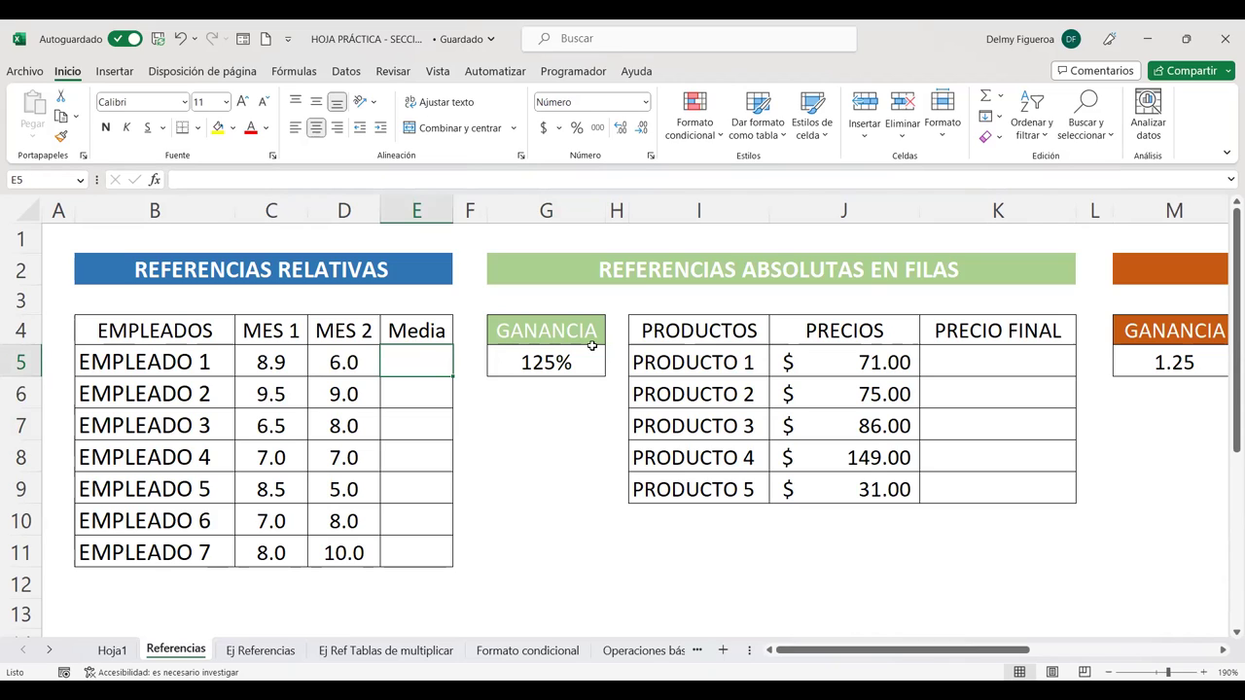
{"action": "type", "text": "+"}
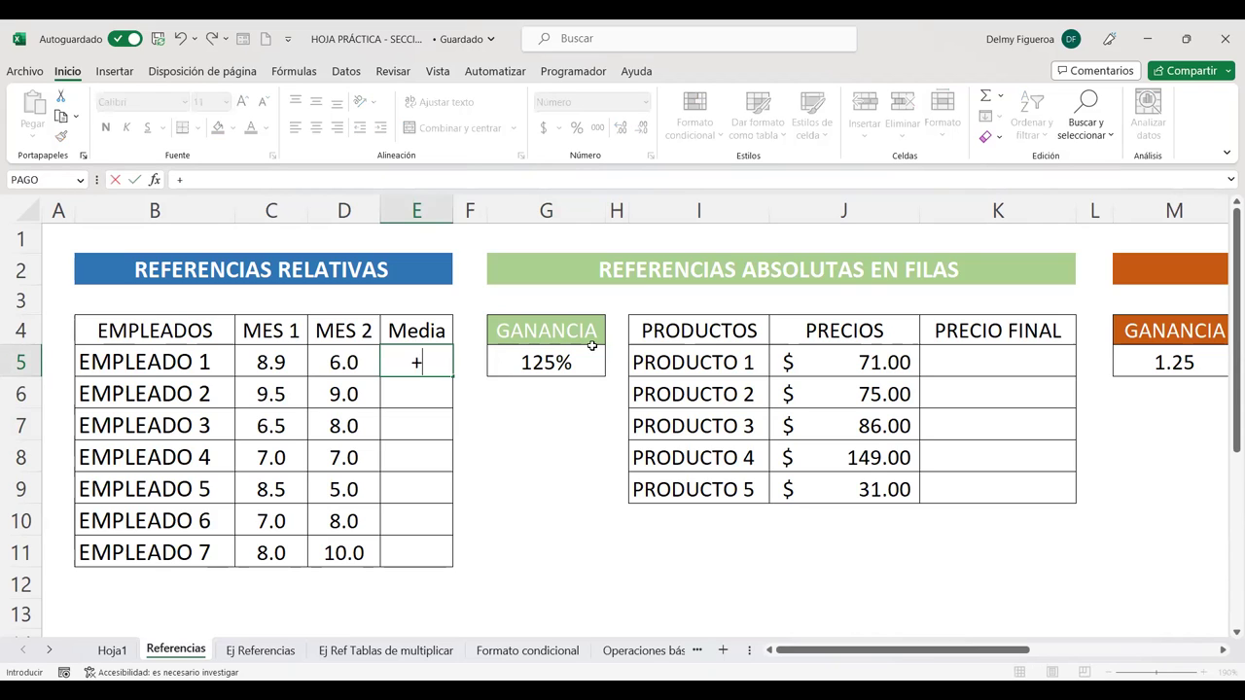
{"action": "type", "text": "prome"}
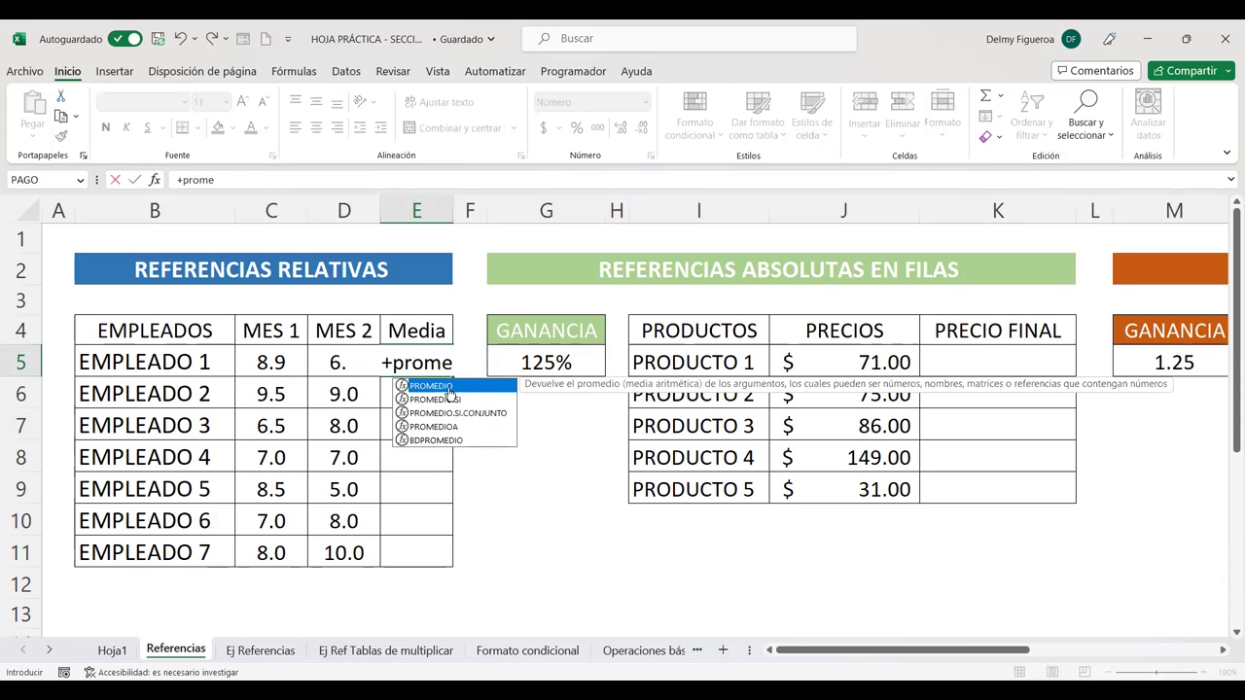
{"action": "double_click", "coordinate": [449, 387]}
{"action": "left_click_drag", "start_coordinate": [272, 364], "coordinate": [323, 361]}
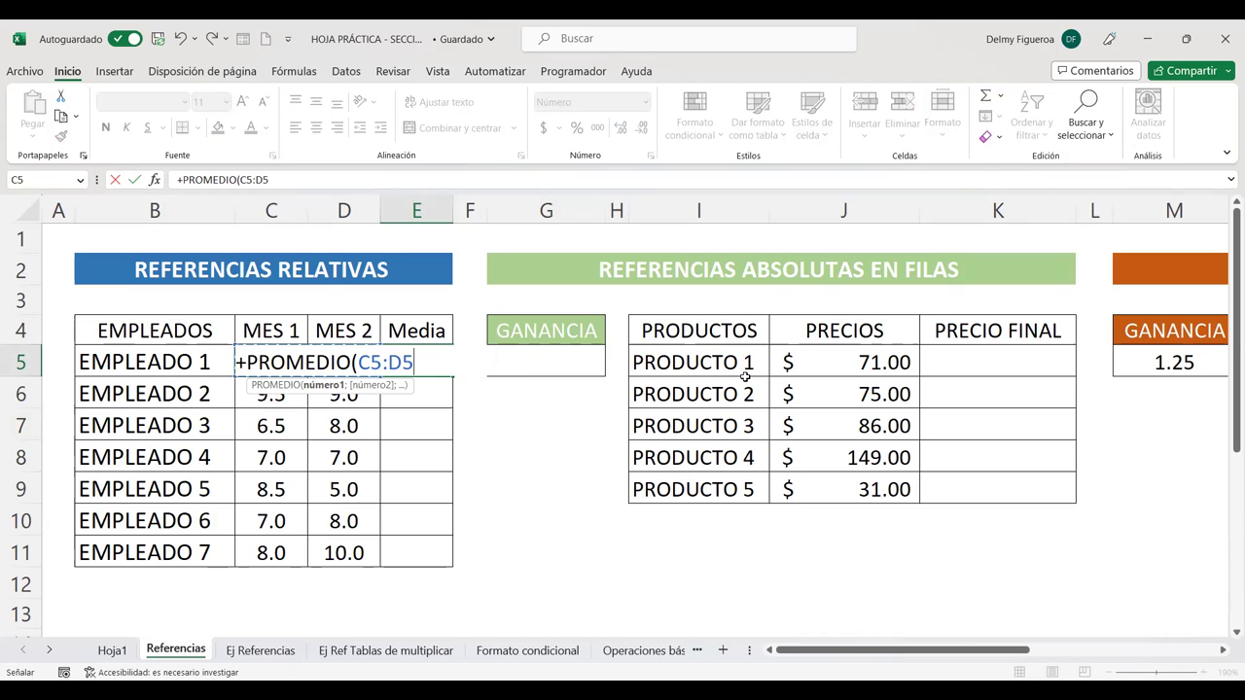
{"action": "key", "text": "Return"}
{"action": "left_click", "coordinate": [418, 360]}
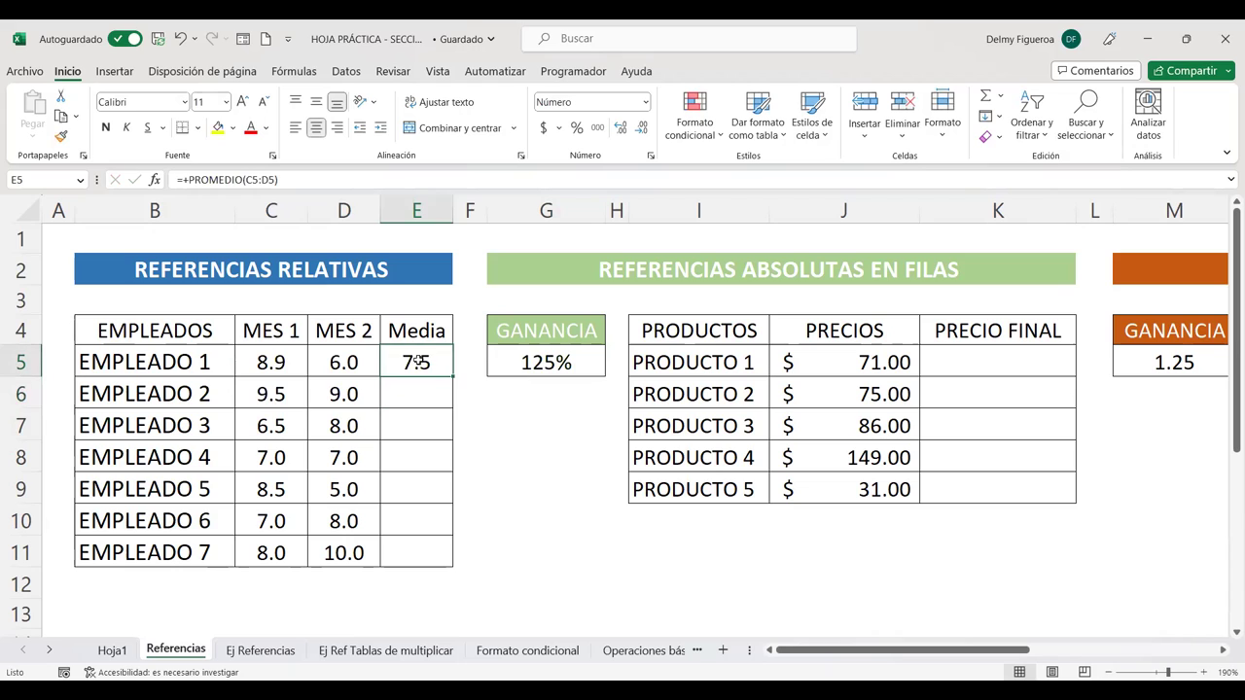
- Fill the average formula from E5 down to E11 for all remaining employees
{"action": "left_click", "coordinate": [204, 360]}
{"action": "left_click_drag", "start_coordinate": [272, 360], "coordinate": [374, 362]}
{"action": "left_click", "coordinate": [425, 359]}
{"action": "left_click_drag", "start_coordinate": [256, 392], "coordinate": [375, 504]}
{"action": "left_click", "coordinate": [432, 388]}
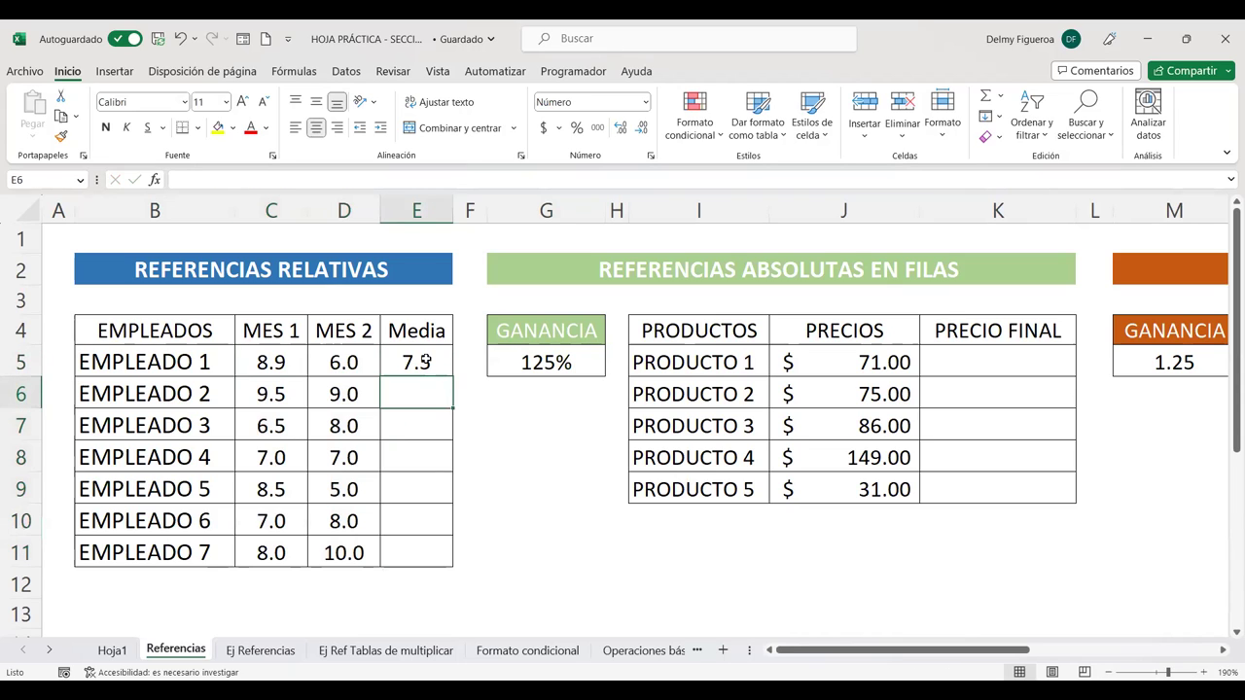
{"action": "left_click", "coordinate": [429, 357]}
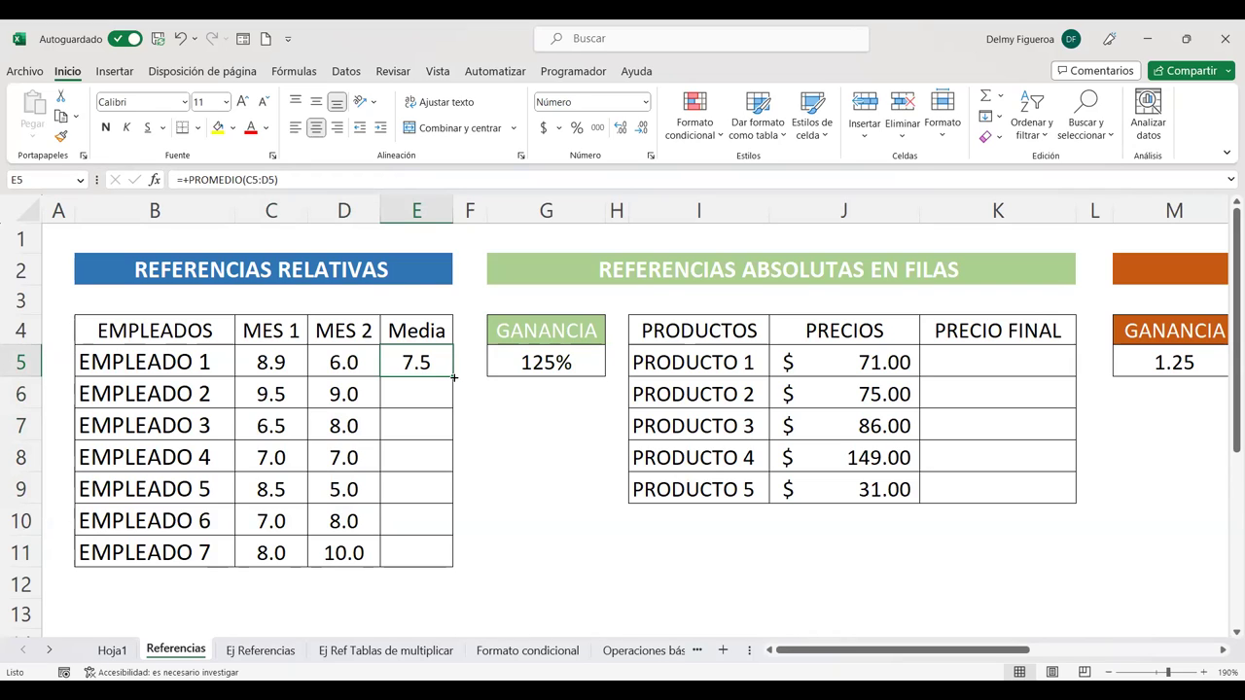
{"action": "left_click_drag", "start_coordinate": [454, 377], "coordinate": [450, 568]}
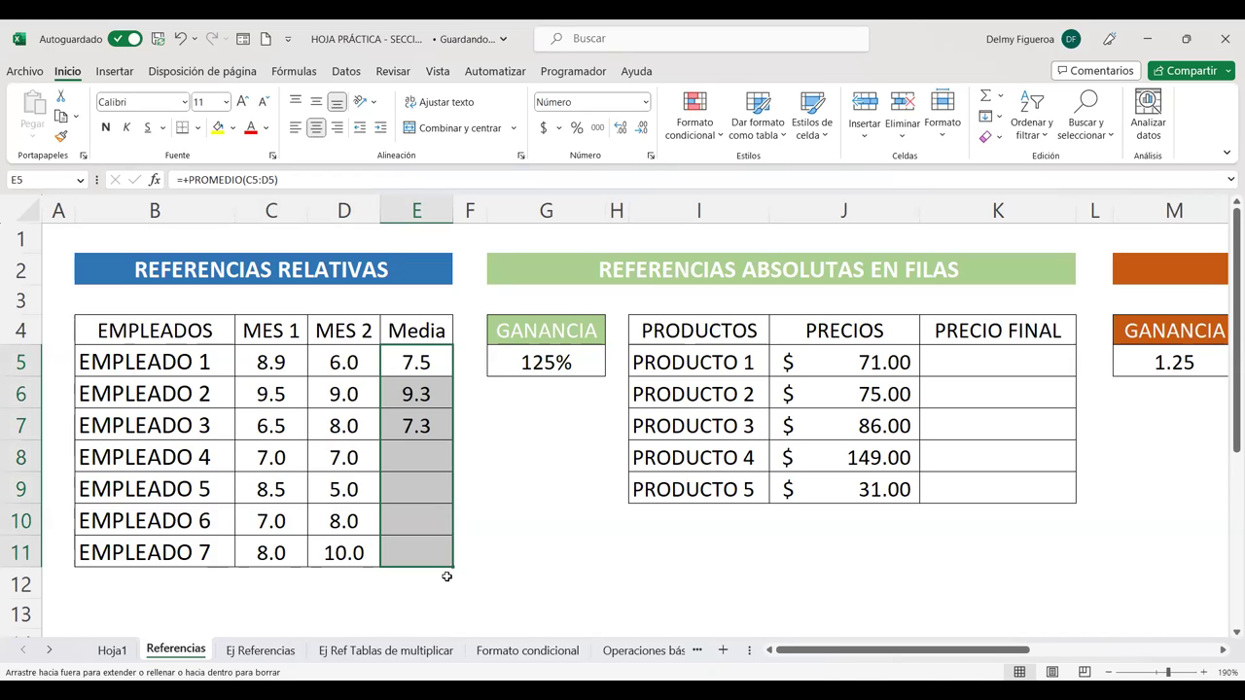
- Check how the cell references change in the copied average formulas from E6 to E11
{"action": "left_click", "coordinate": [412, 393]}
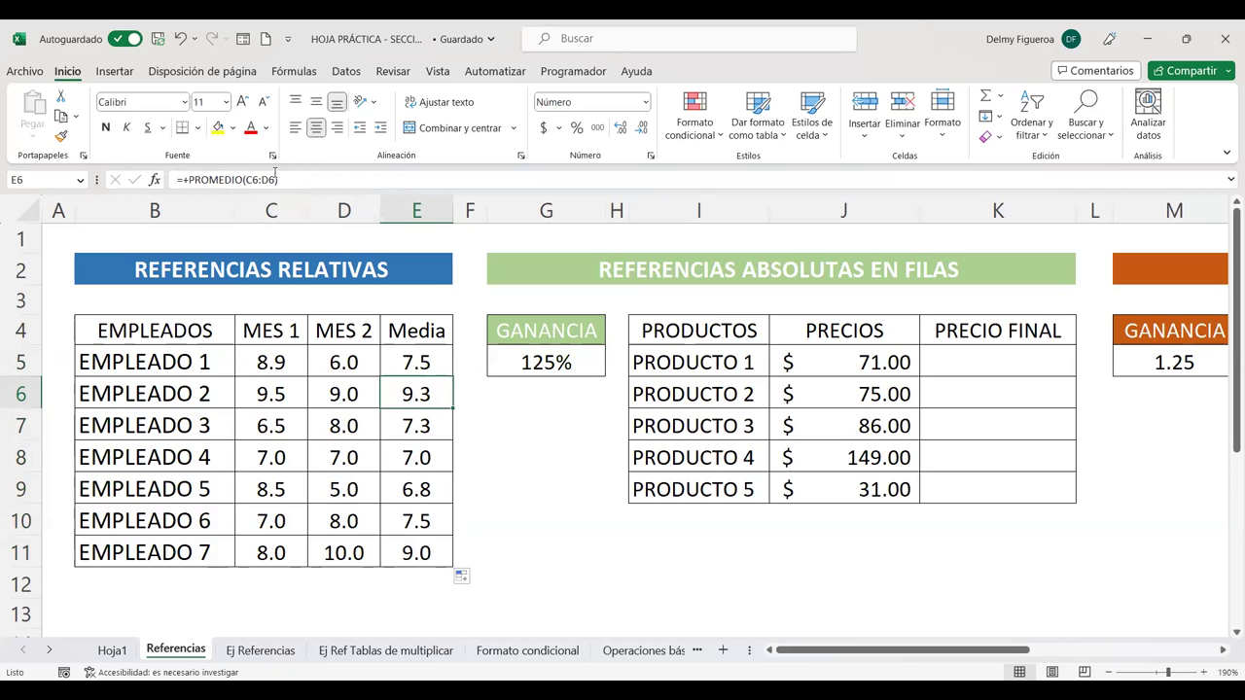
{"action": "key", "text": "Down"}
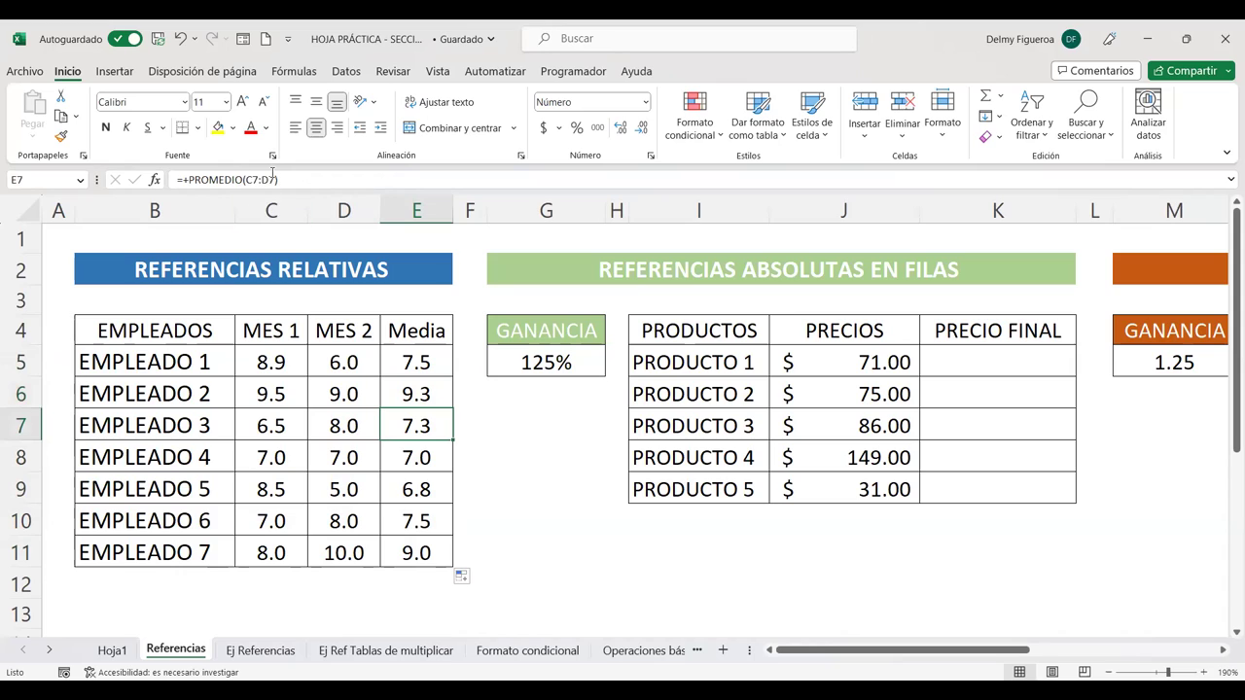
{"action": "key", "text": "Down"}
{"action": "key", "text": "Down"}
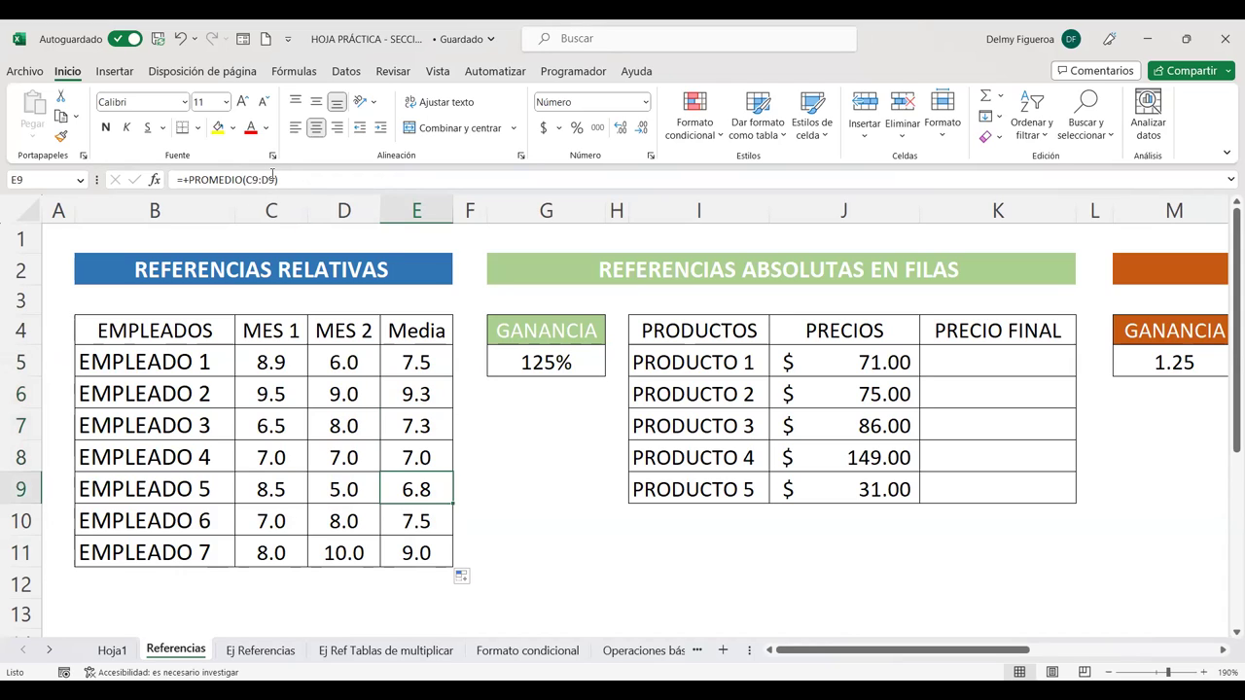
{"action": "key", "text": "Down"}
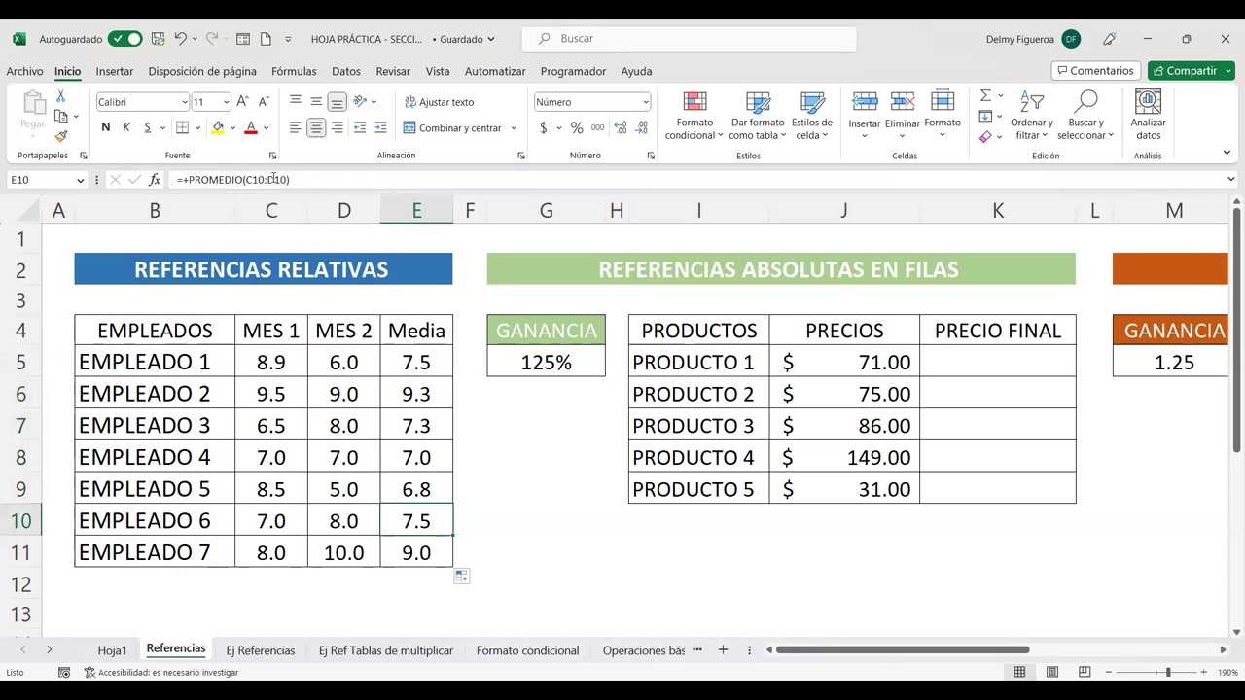
{"action": "key", "text": "Down"}
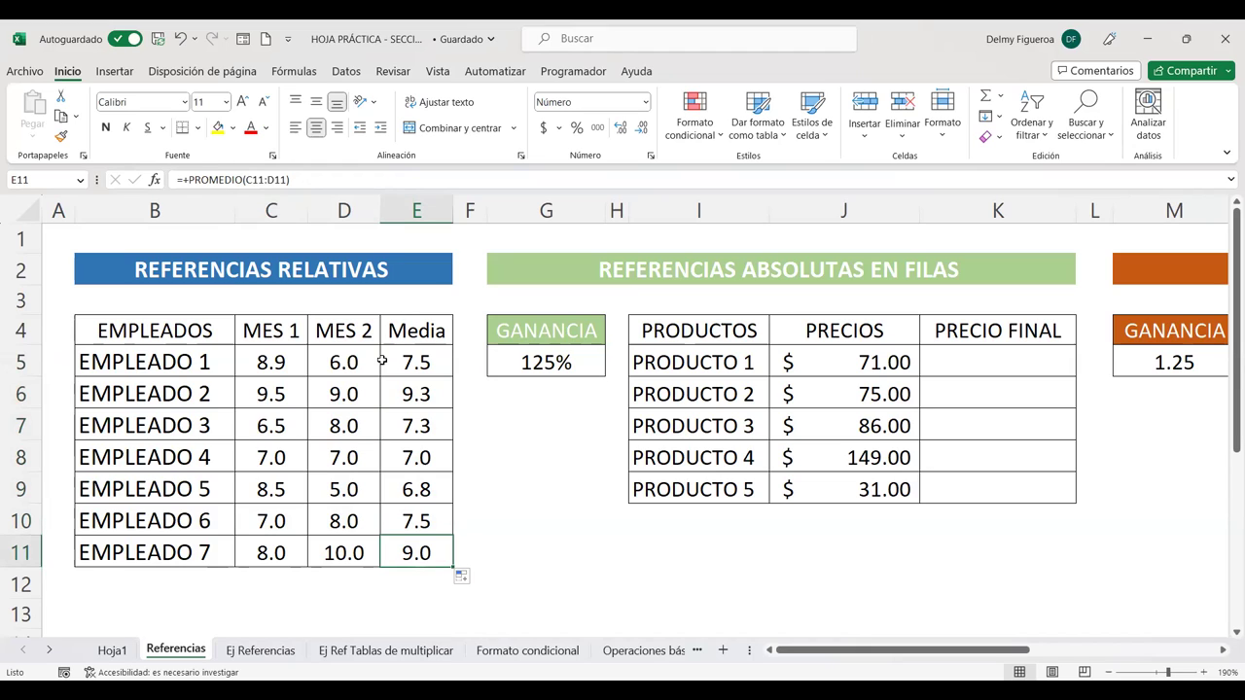
{"action": "left_click", "coordinate": [352, 358]}
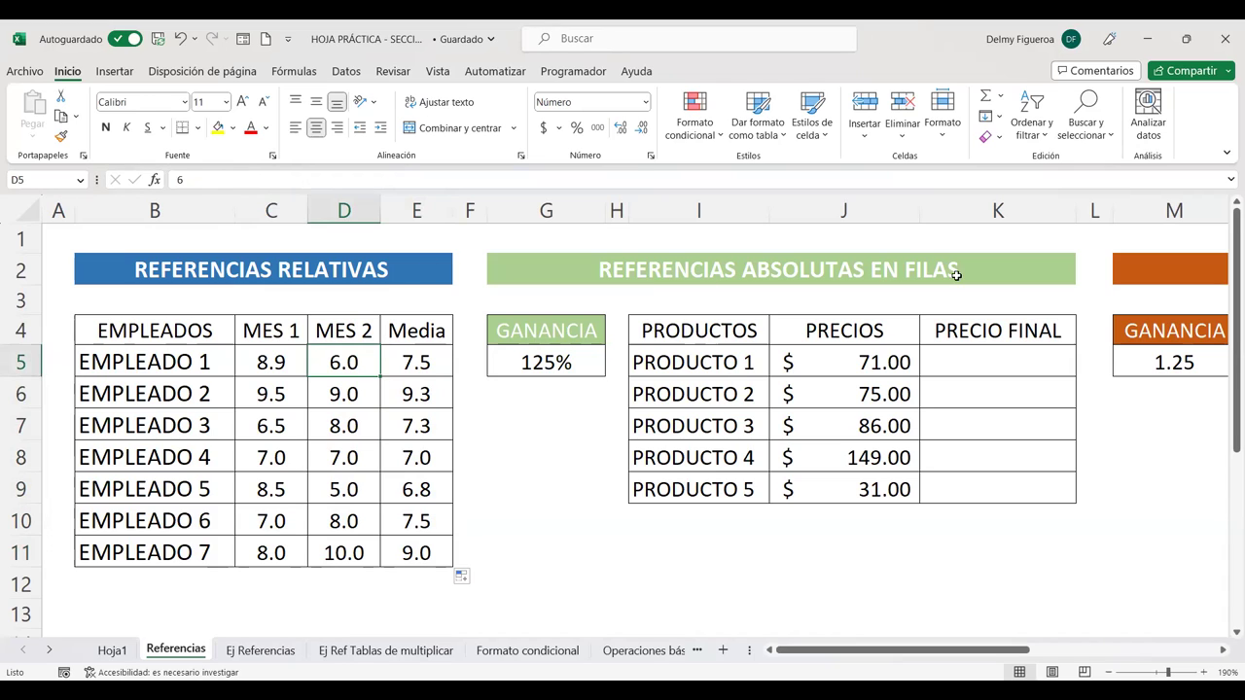
- Examine the product prices in J5:J9, the GANANCIA percentage in G5 and the row they share with the PRECIO FINAL cell
{"action": "left_click", "coordinate": [978, 361]}
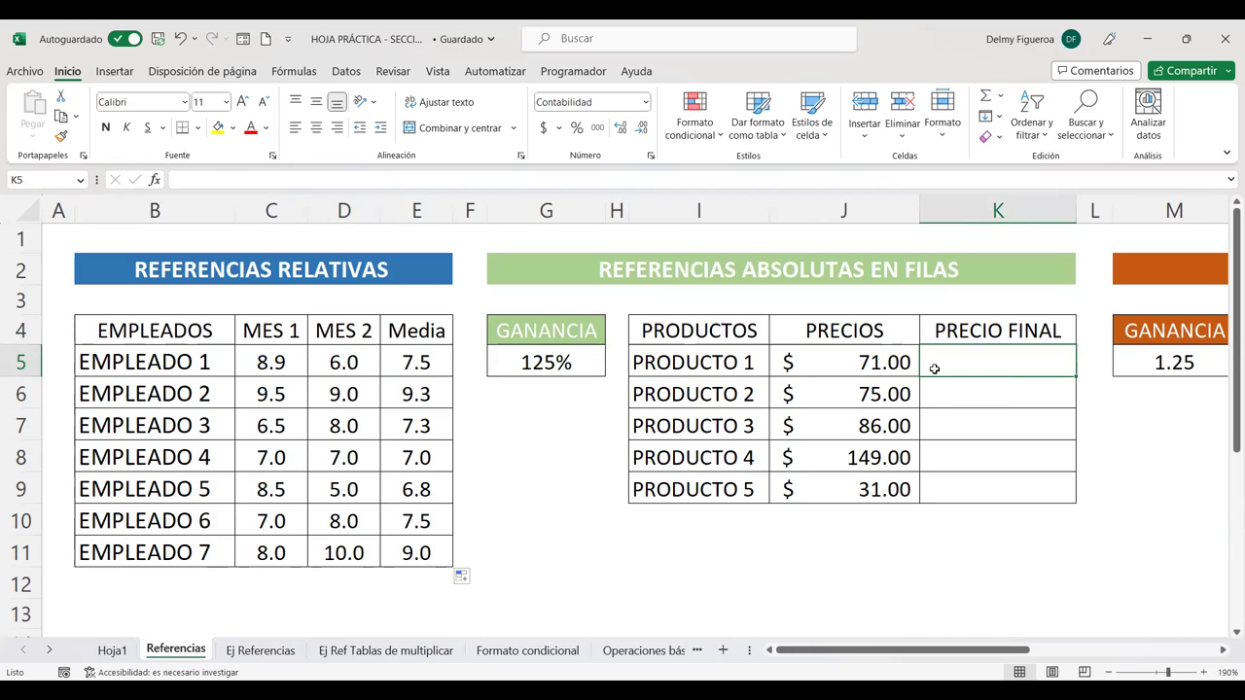
{"action": "left_click", "coordinate": [871, 361]}
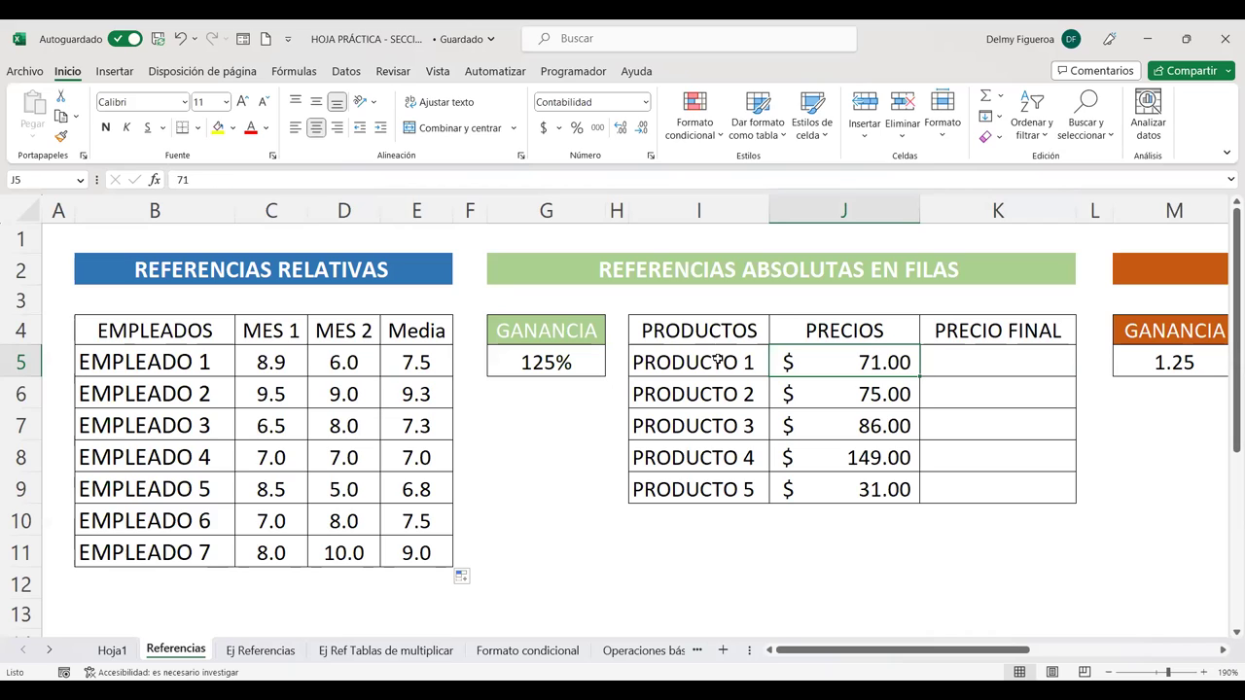
{"action": "left_click", "coordinate": [828, 390]}
{"action": "left_click", "coordinate": [848, 426]}
{"action": "left_click", "coordinate": [856, 453]}
{"action": "left_click", "coordinate": [861, 485]}
{"action": "left_click", "coordinate": [580, 357]}
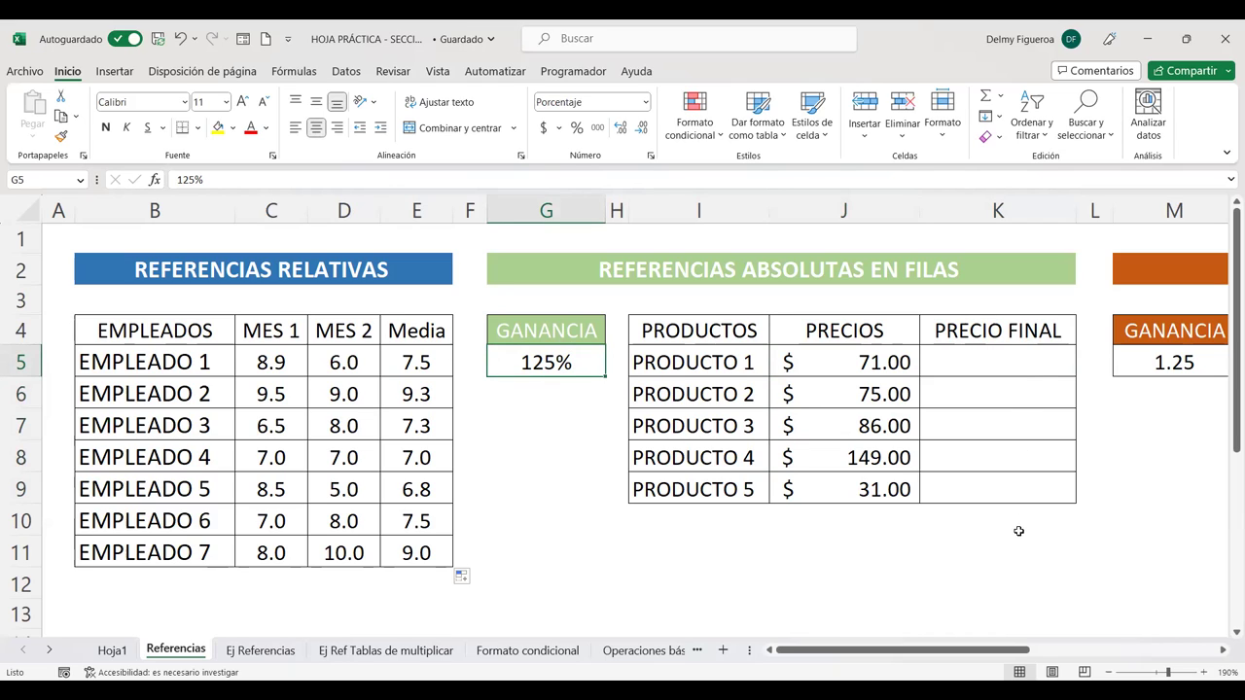
{"action": "left_click", "coordinate": [1023, 362]}
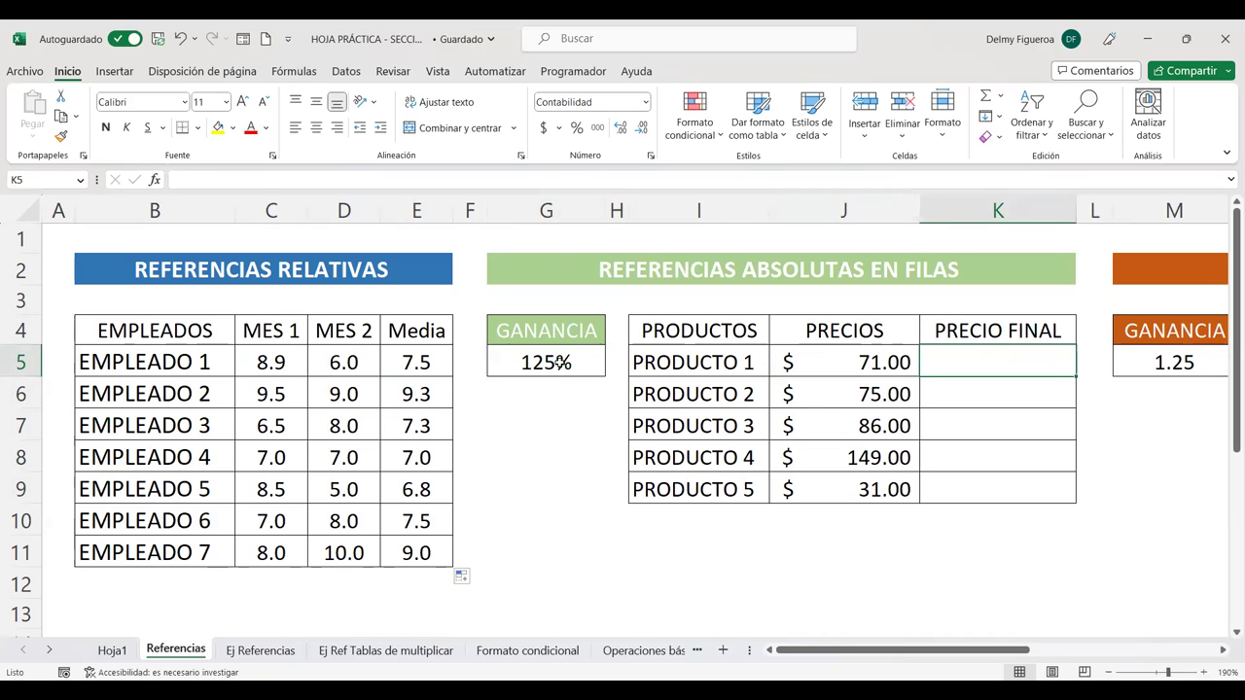
{"action": "left_click", "coordinate": [20, 362]}
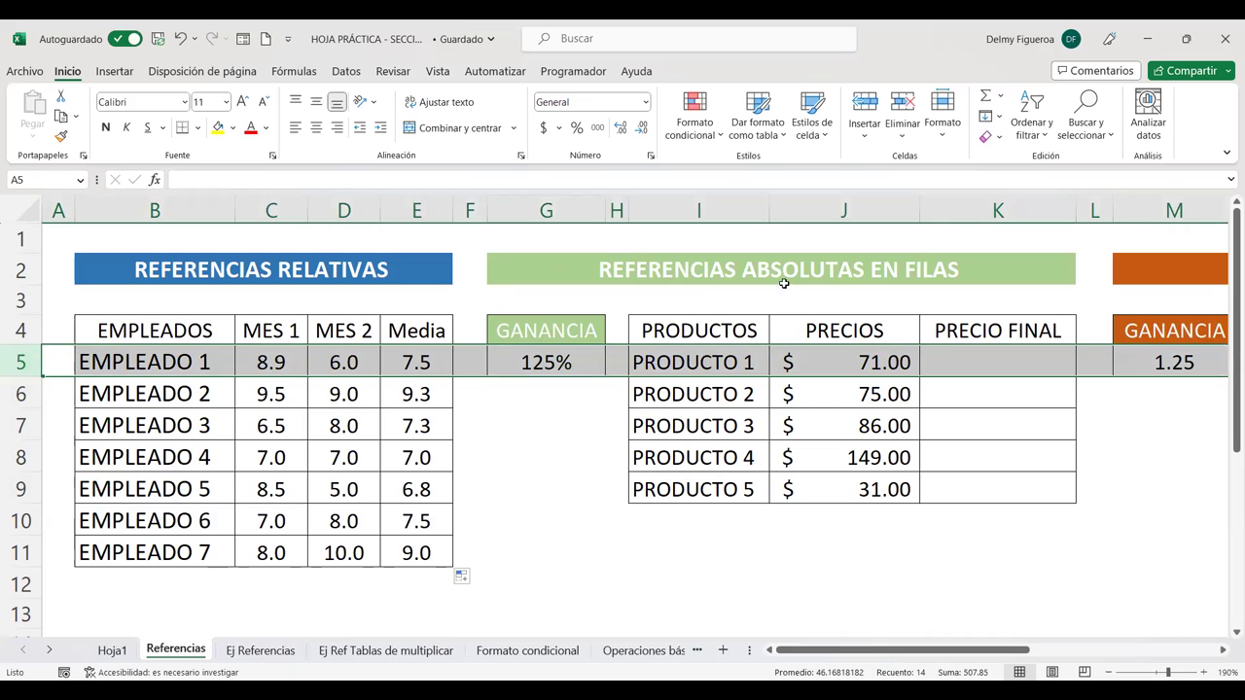
{"action": "left_click", "coordinate": [970, 364]}
{"action": "left_click", "coordinate": [879, 361]}
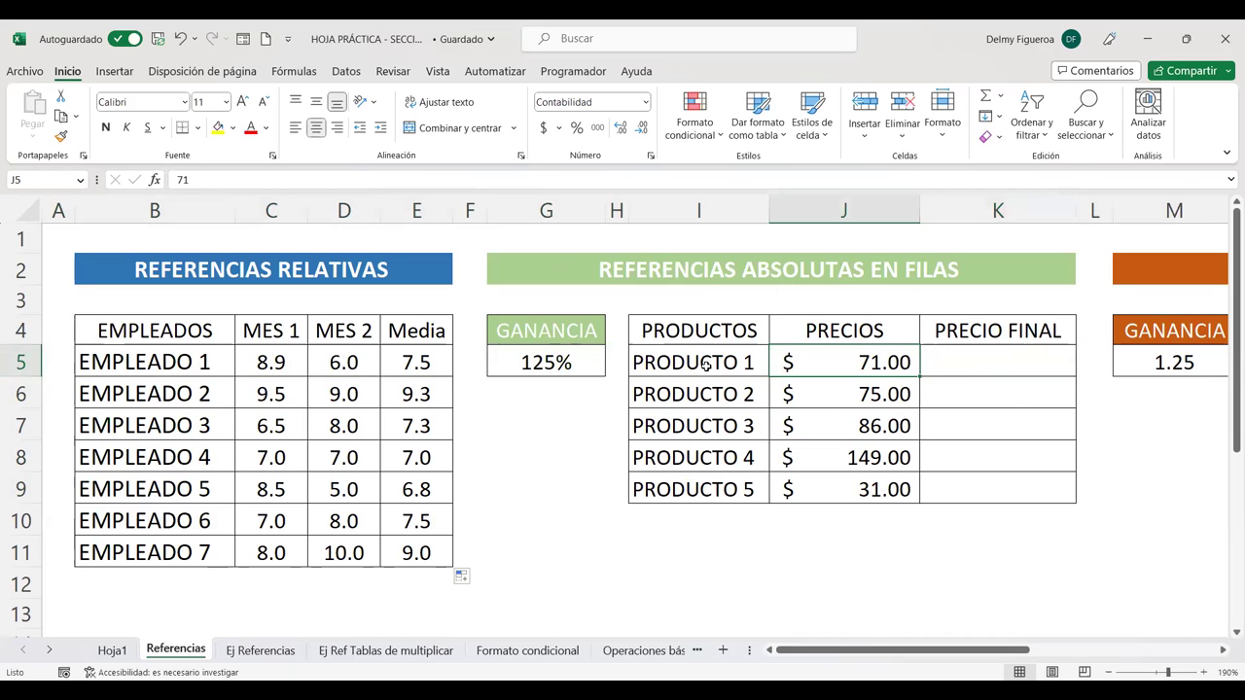
- Calculate PRODUCTO 1's final price in K5 with =J5*G$5, fixing only the row of the GANANCIA reference
{"action": "left_click", "coordinate": [971, 362]}
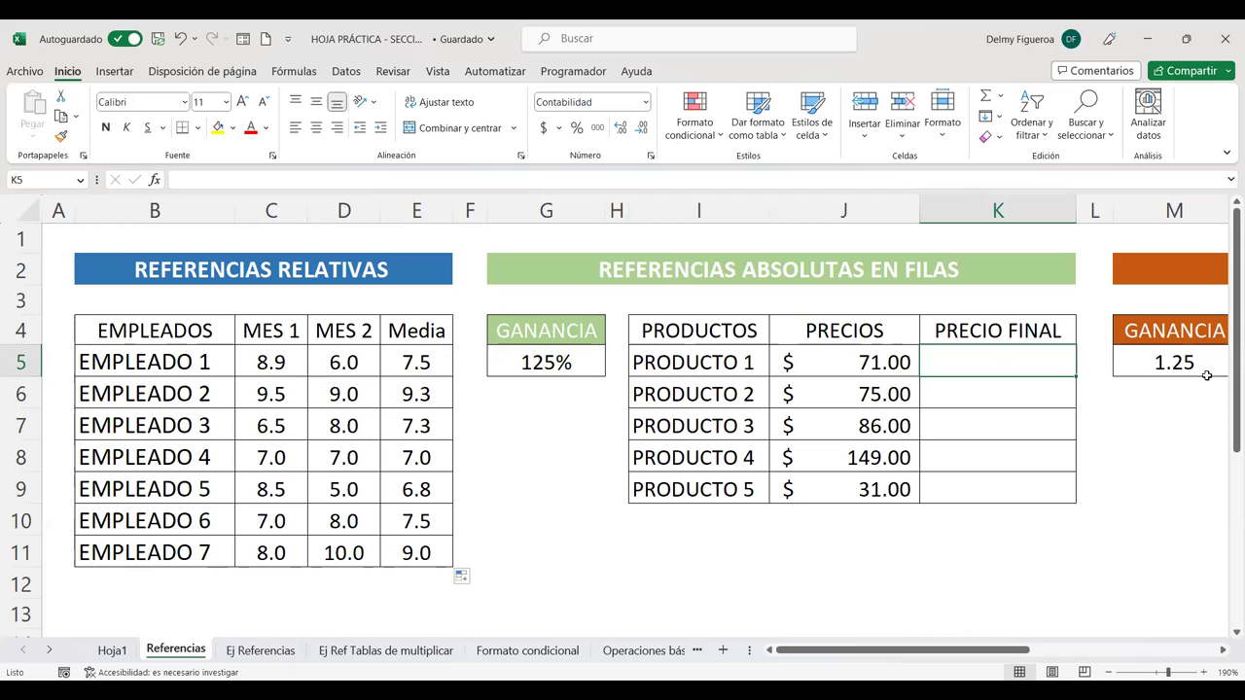
{"action": "type", "text": "="}
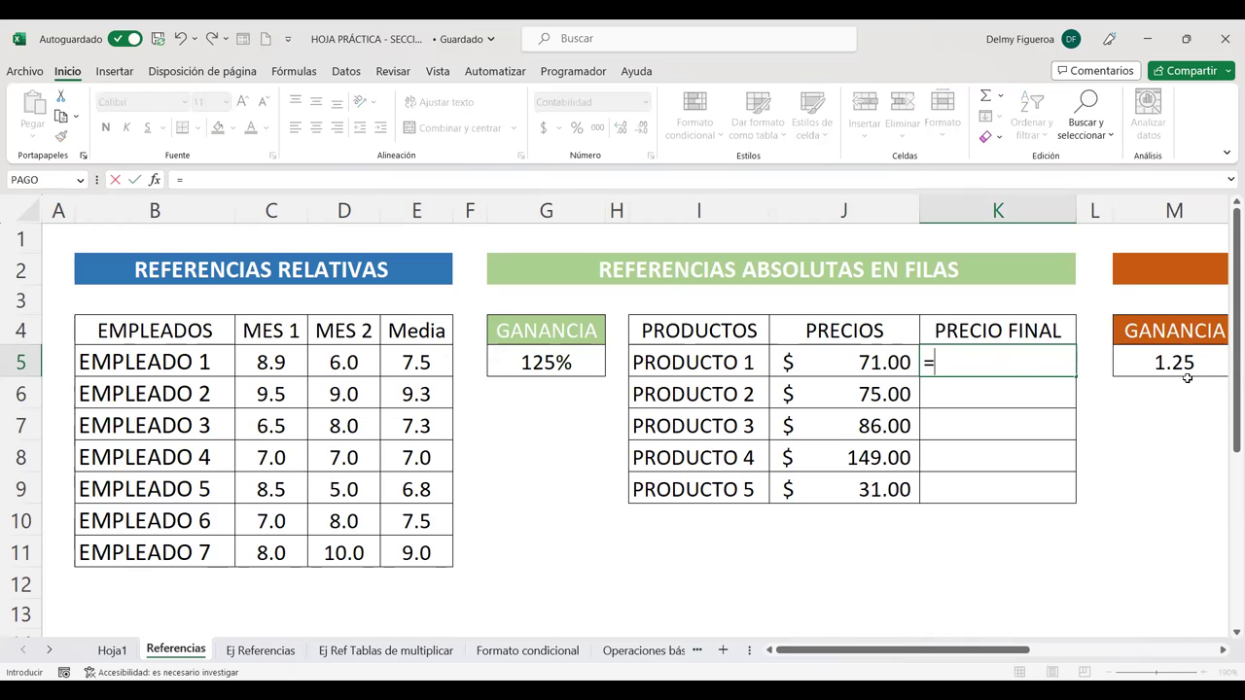
{"action": "left_click", "coordinate": [877, 362]}
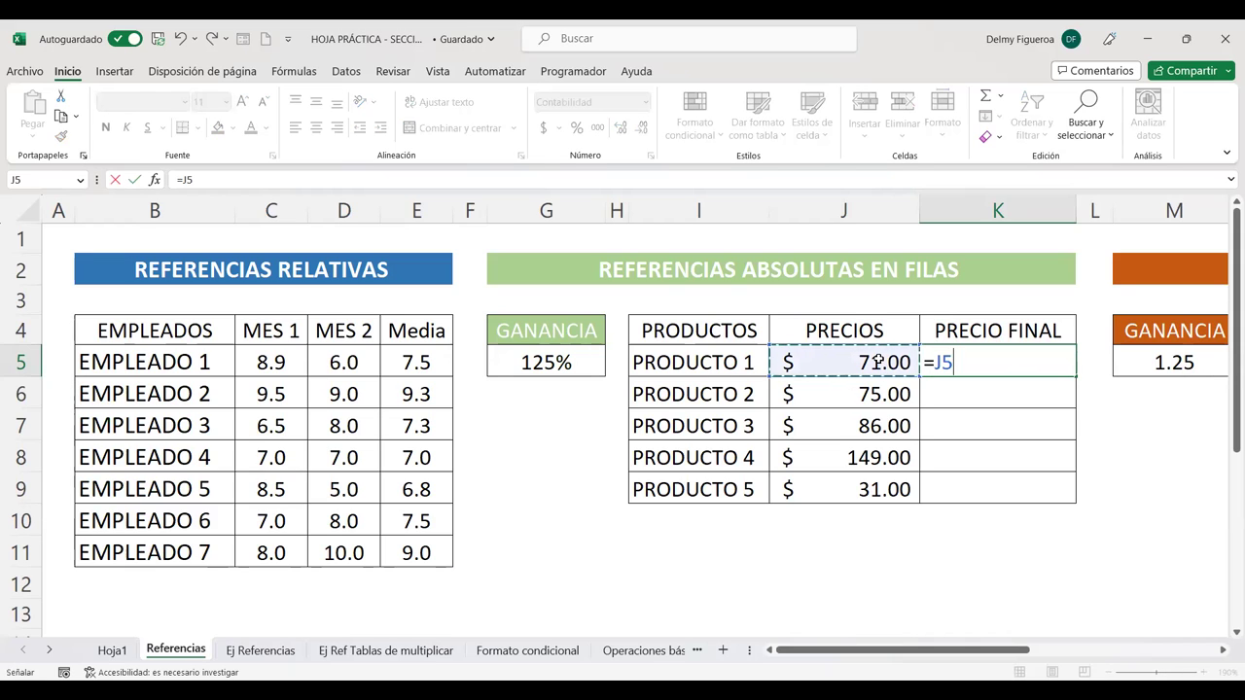
{"action": "type", "text": "*"}
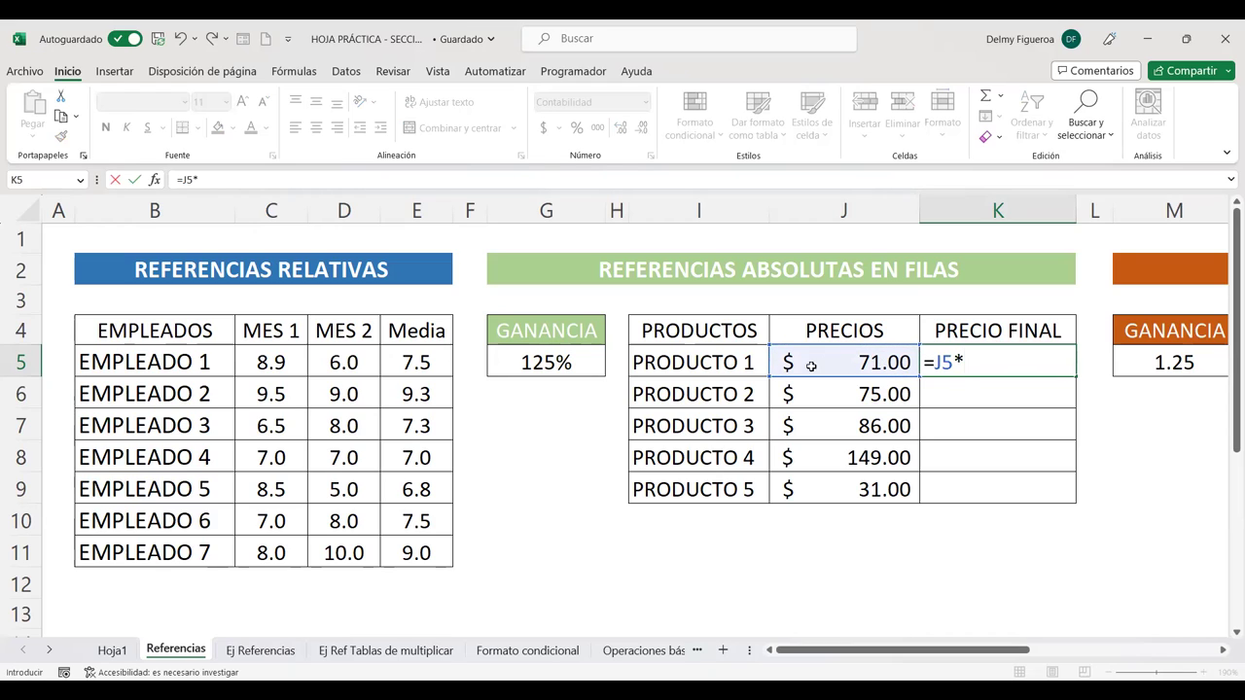
{"action": "left_click", "coordinate": [556, 358]}
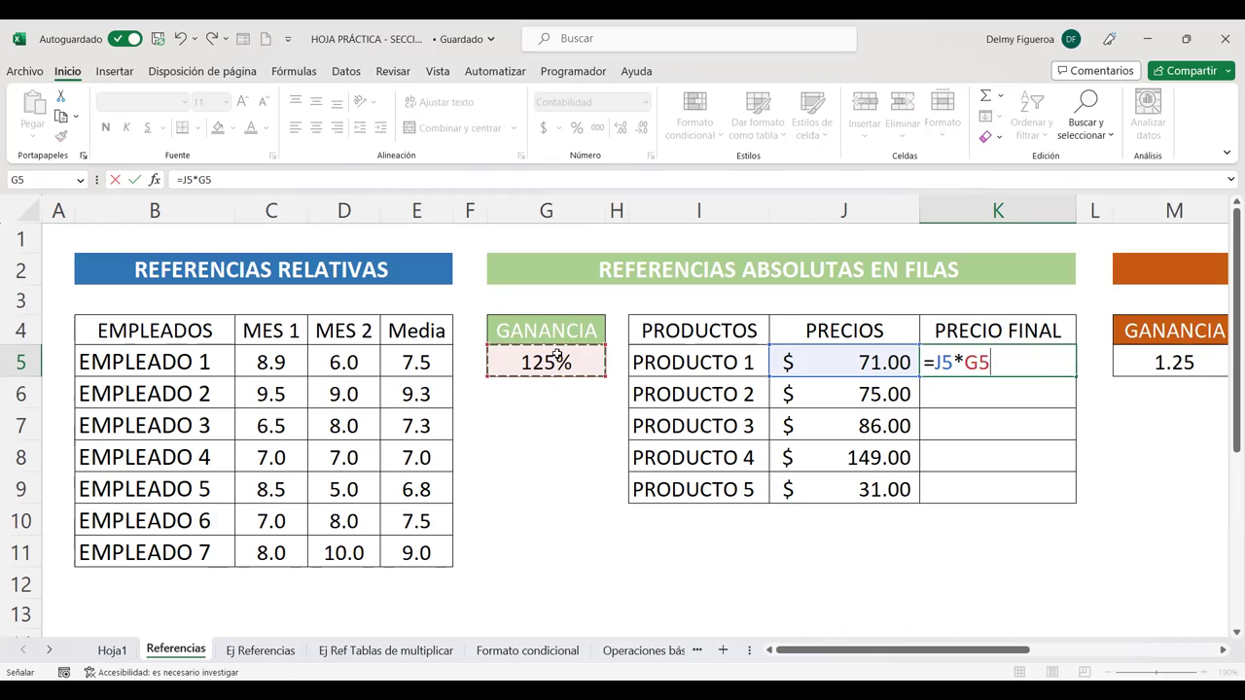
{"action": "key", "text": "F4"}
{"action": "key", "text": "F4"}
{"action": "key", "text": "Return"}
- Fill the final price formula from K5 down to K9 and check the references in the copied formulas
{"action": "left_click", "coordinate": [1030, 358]}
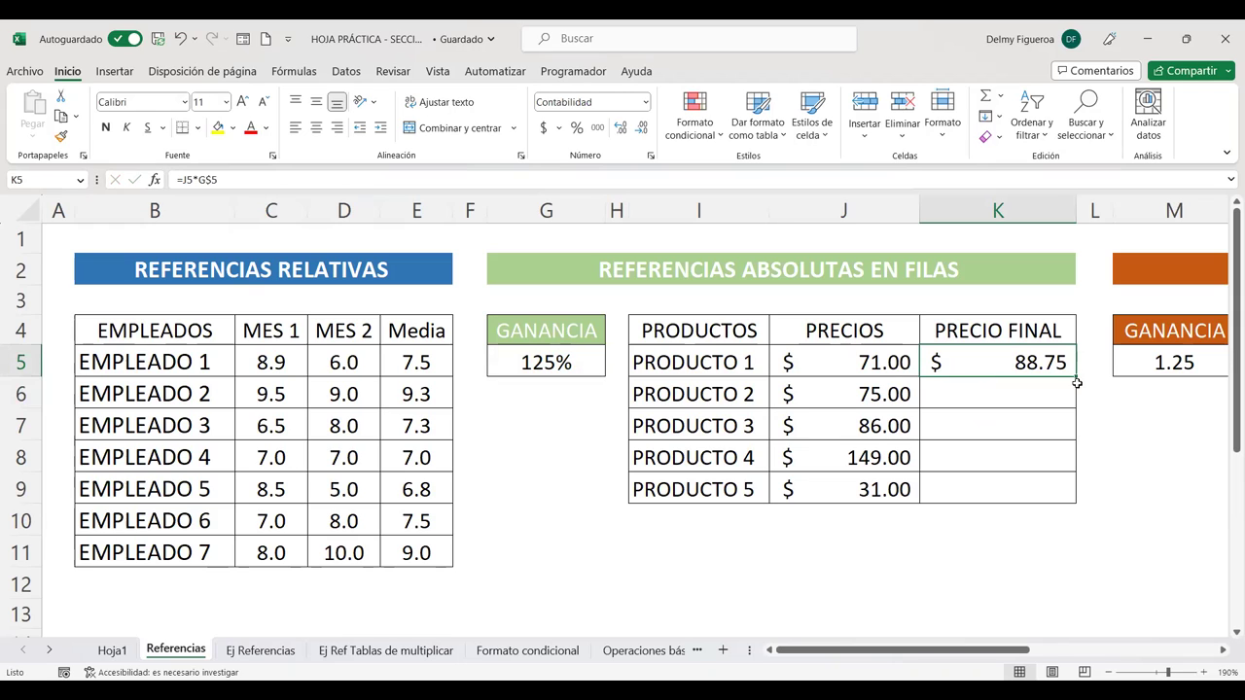
{"action": "left_click_drag", "start_coordinate": [1077, 375], "coordinate": [1069, 489]}
{"action": "left_click", "coordinate": [1037, 394]}
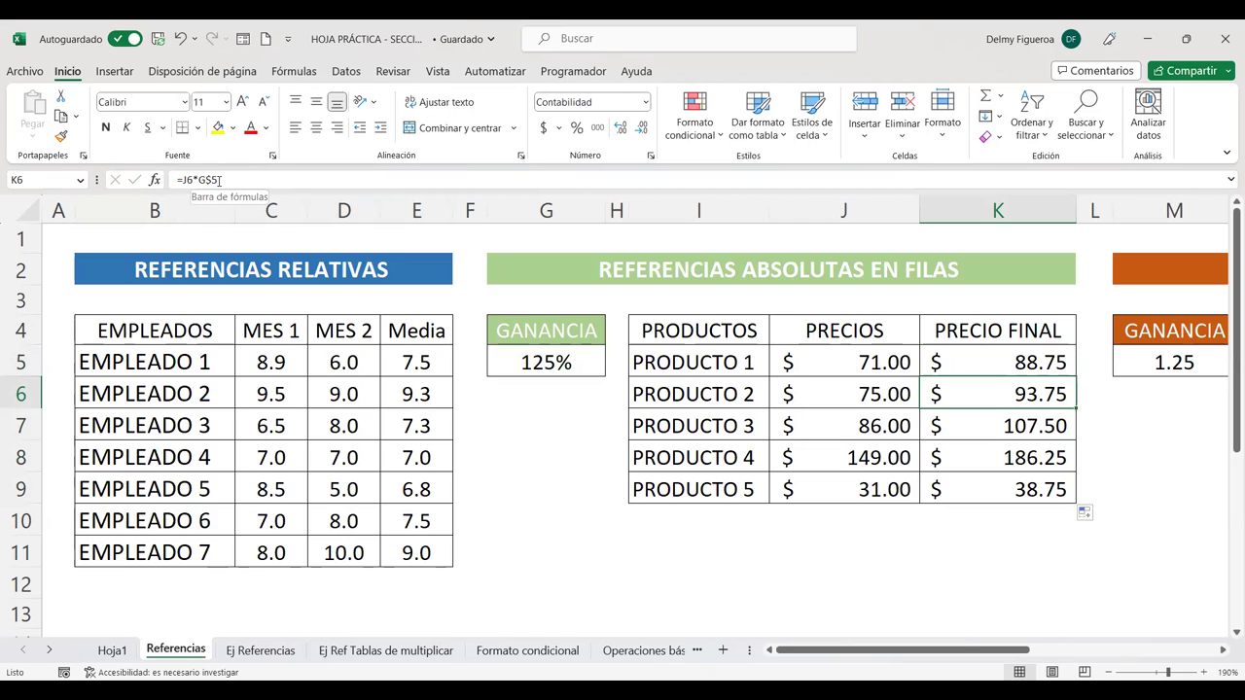
{"action": "key", "text": "Down"}
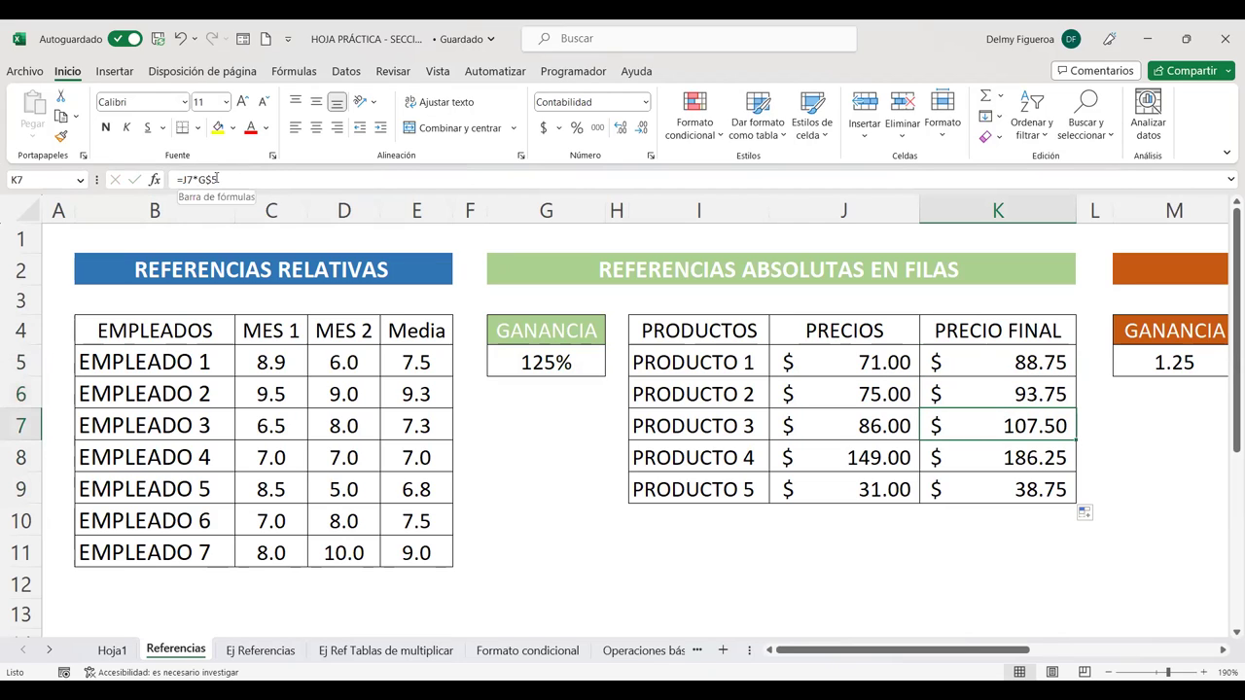
{"action": "key", "text": "Down"}
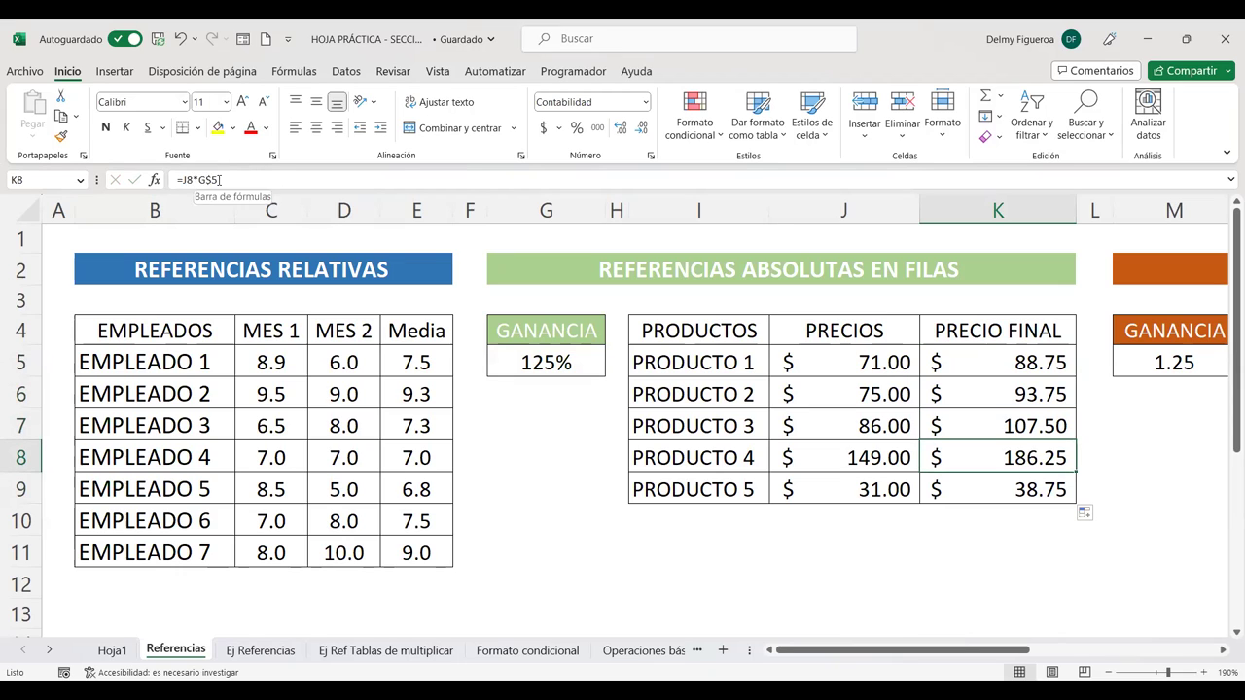
{"action": "key", "text": "Down"}
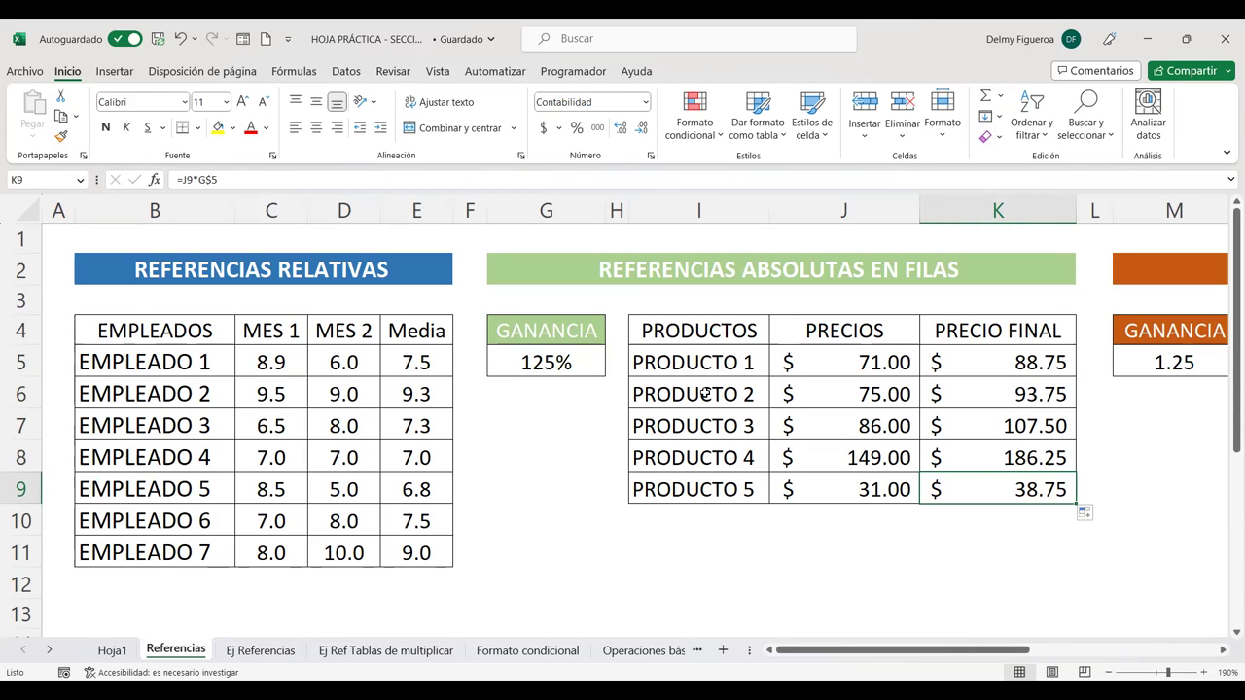
- Change the K5 formula to the fully relative =J5*G5 and fill it down to K9
{"action": "left_click", "coordinate": [1026, 356]}
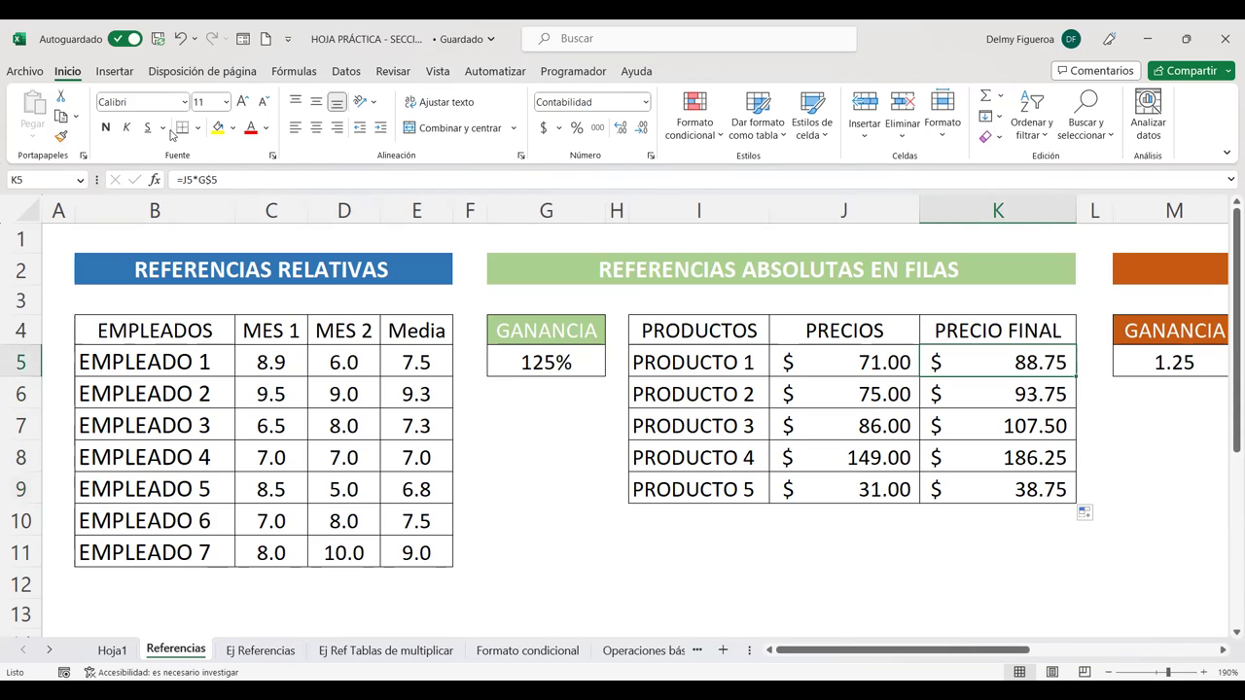
{"action": "left_click", "coordinate": [523, 179]}
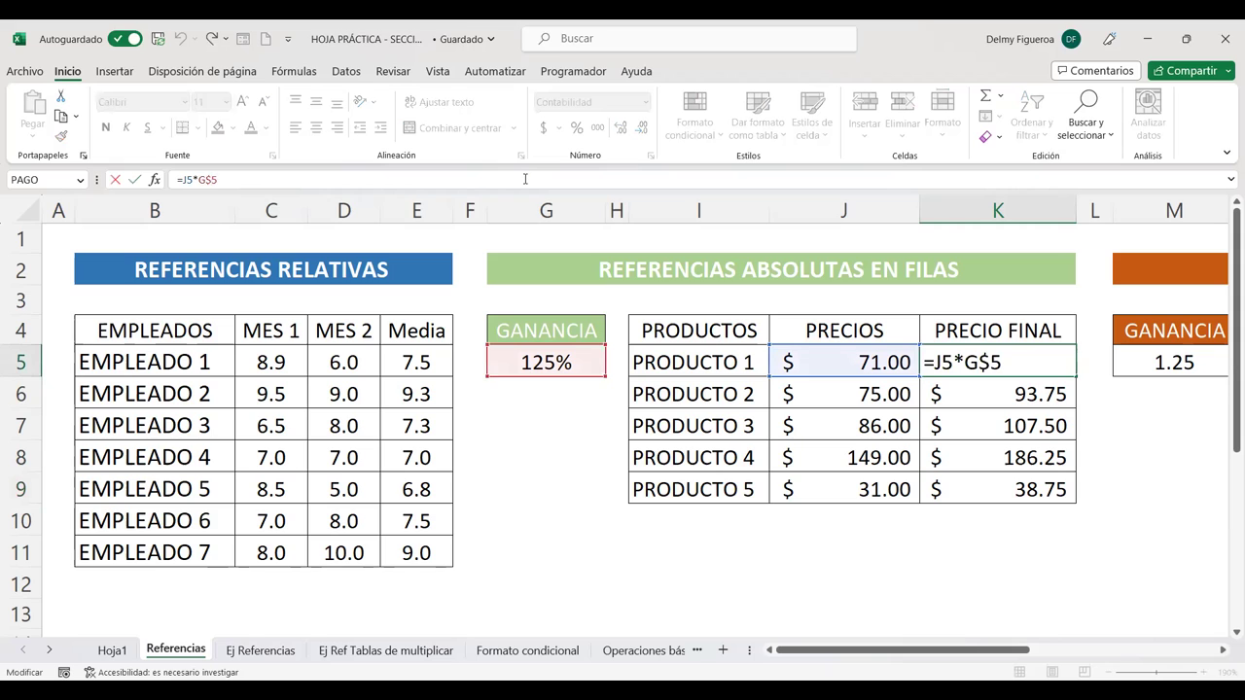
{"action": "key", "text": "F4"}
{"action": "key", "text": "F4"}
{"action": "key", "text": "ctrl+Return"}
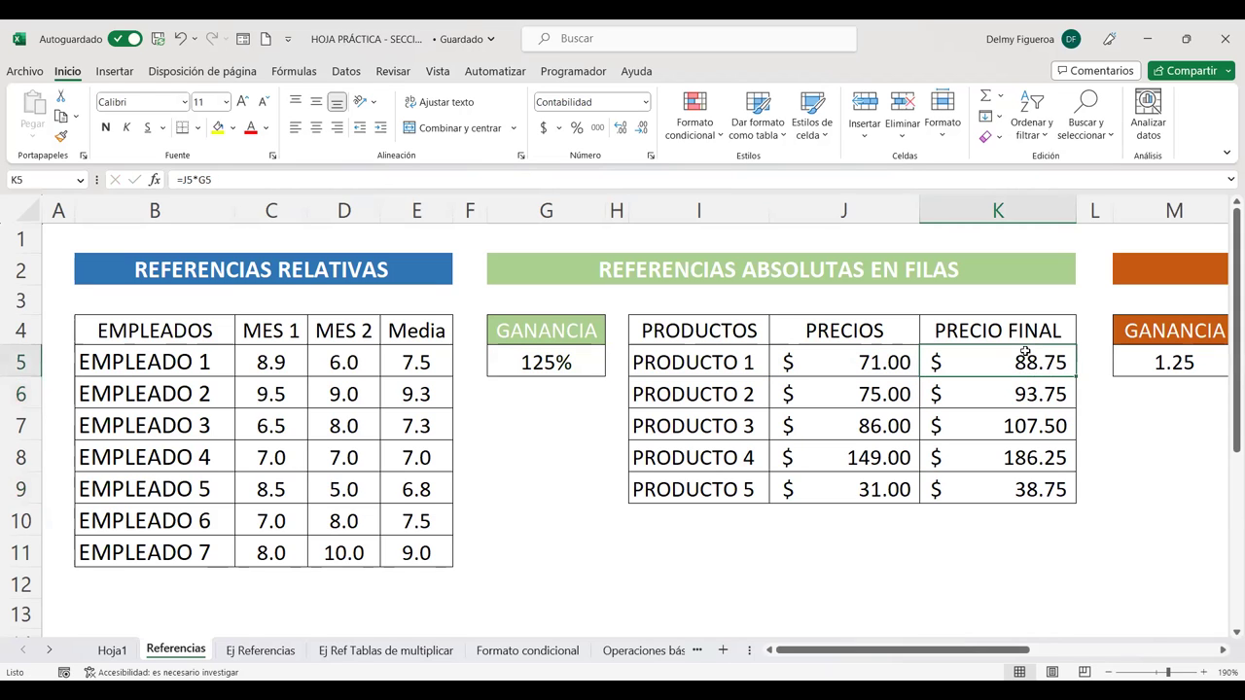
{"action": "left_click_drag", "start_coordinate": [1078, 377], "coordinate": [1084, 491]}
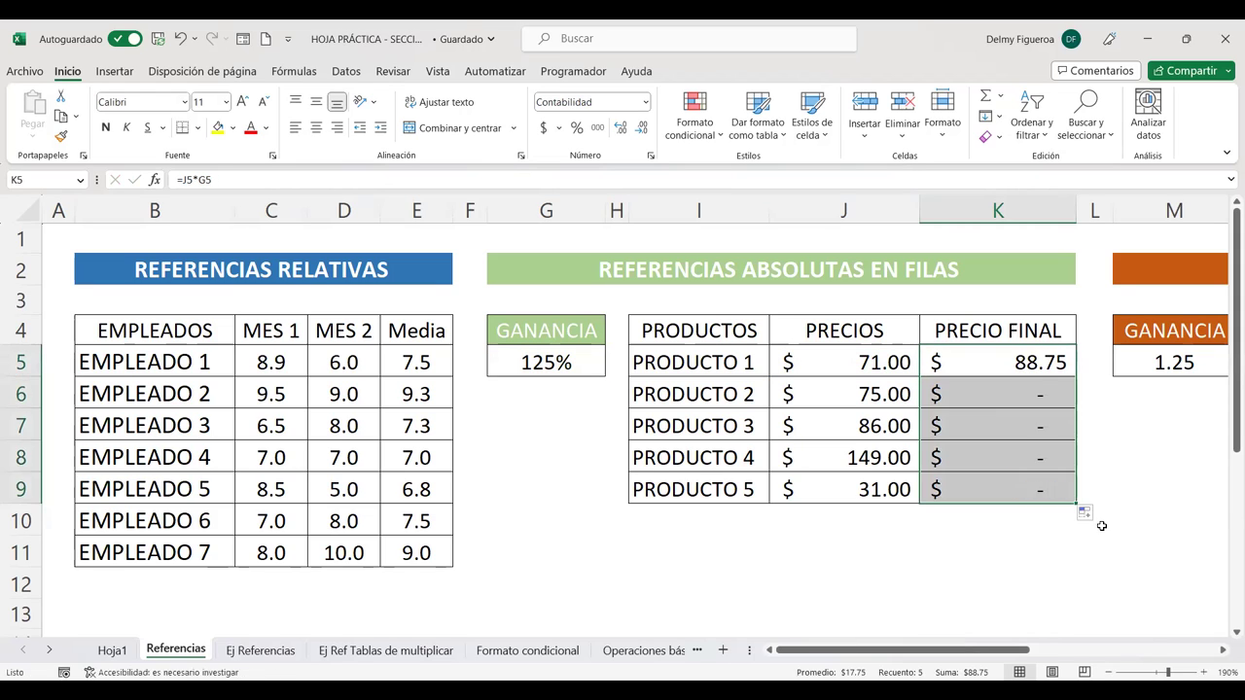
- Check how the GANANCIA reference shifts in the copied formulas below K5 and compare it with cell G5
{"action": "left_click", "coordinate": [1023, 360]}
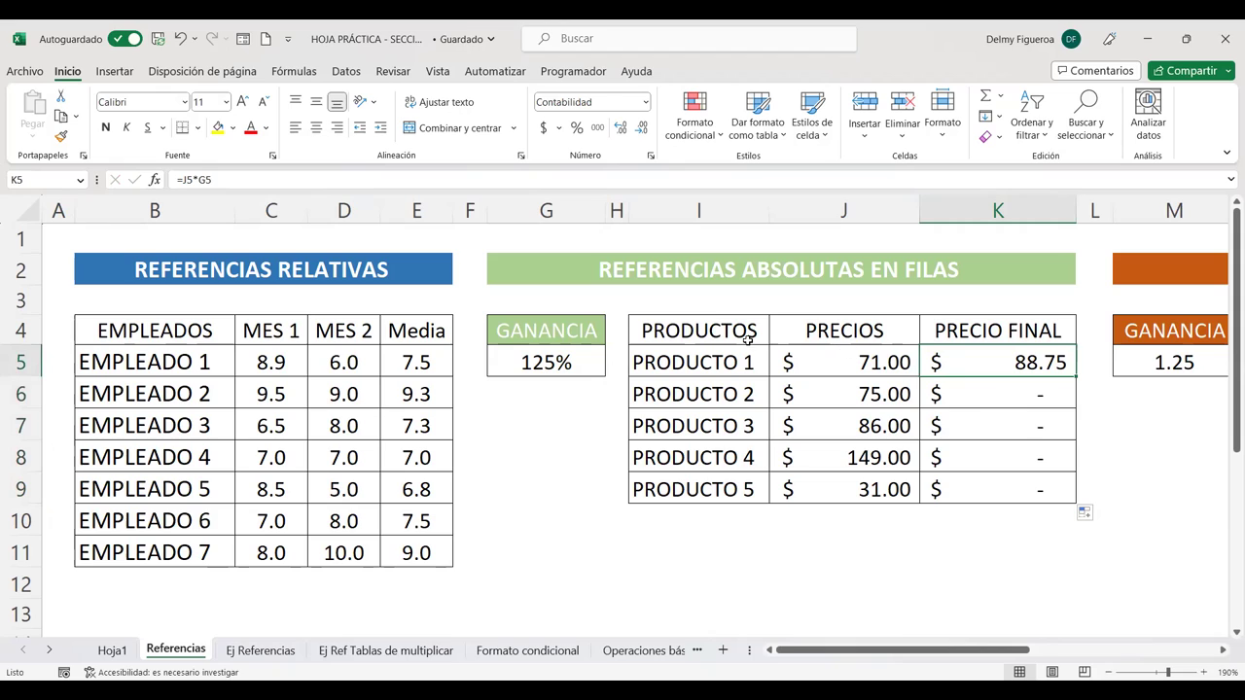
{"action": "key", "text": "Down"}
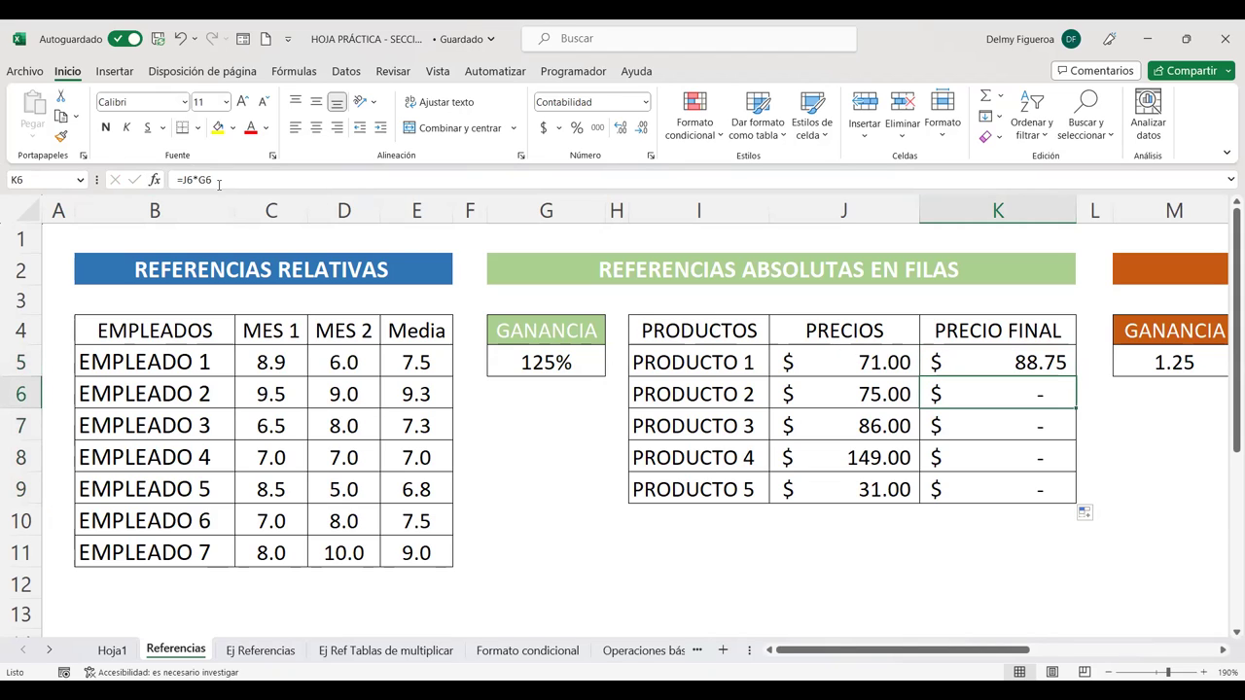
{"action": "key", "text": "Down"}
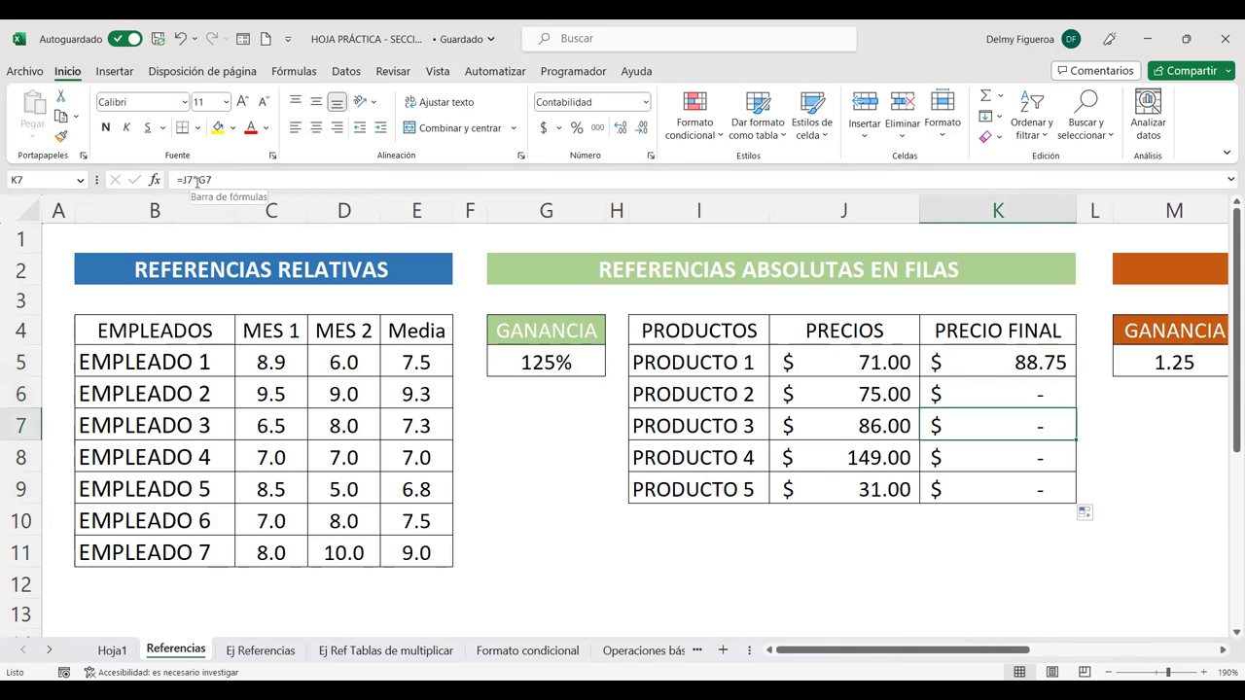
{"action": "key", "text": "Down"}
{"action": "left_click", "coordinate": [979, 361]}
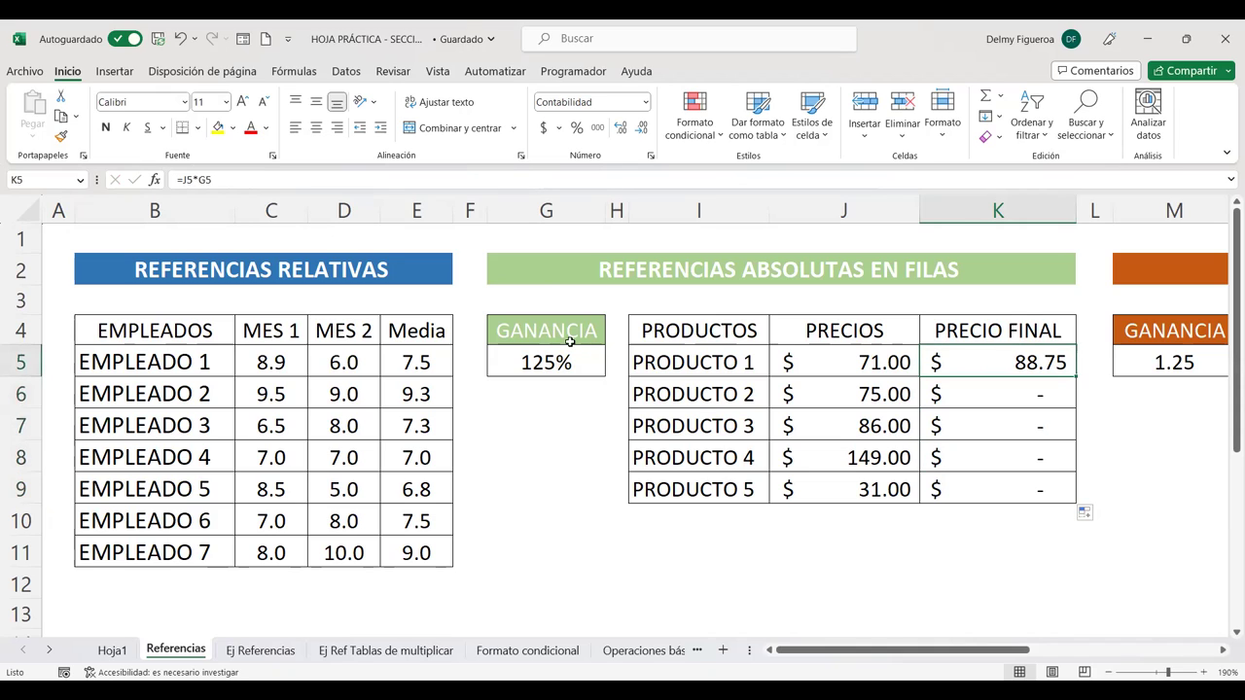
{"action": "left_click", "coordinate": [545, 364]}
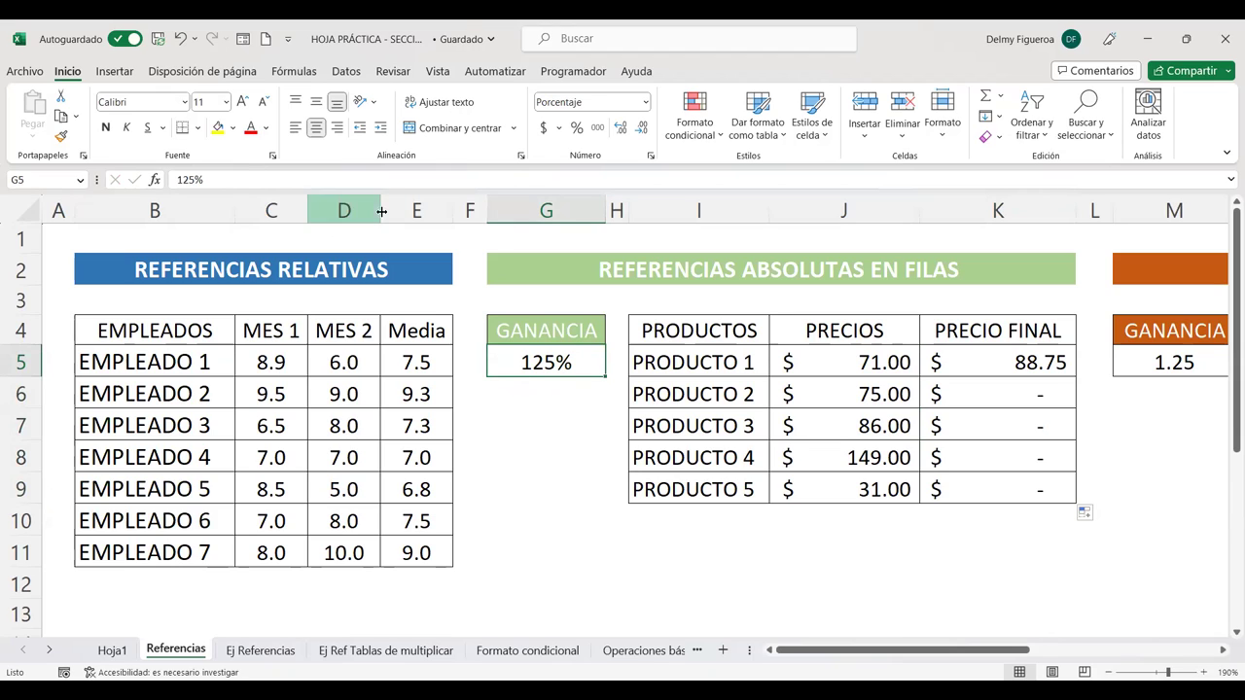
- Fix the row again in K5 so the formula reads =J5*G$5, and refill it down to K9
{"action": "left_click", "coordinate": [1015, 366]}
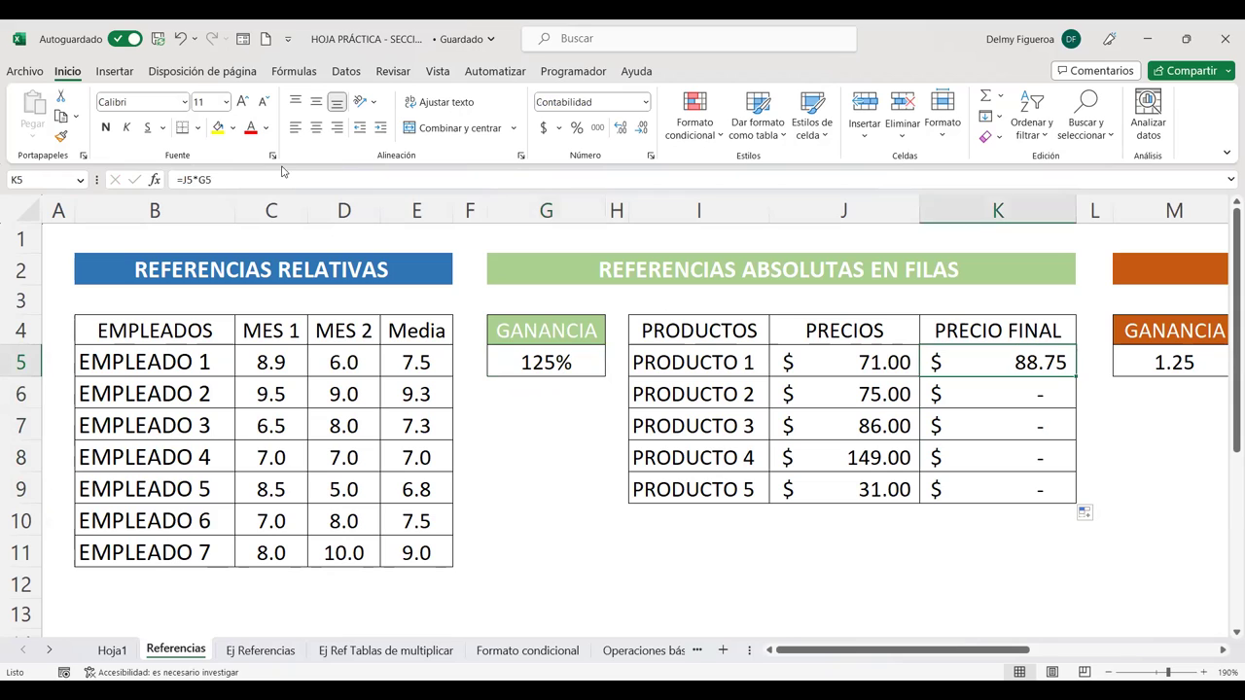
{"action": "left_click", "coordinate": [208, 179]}
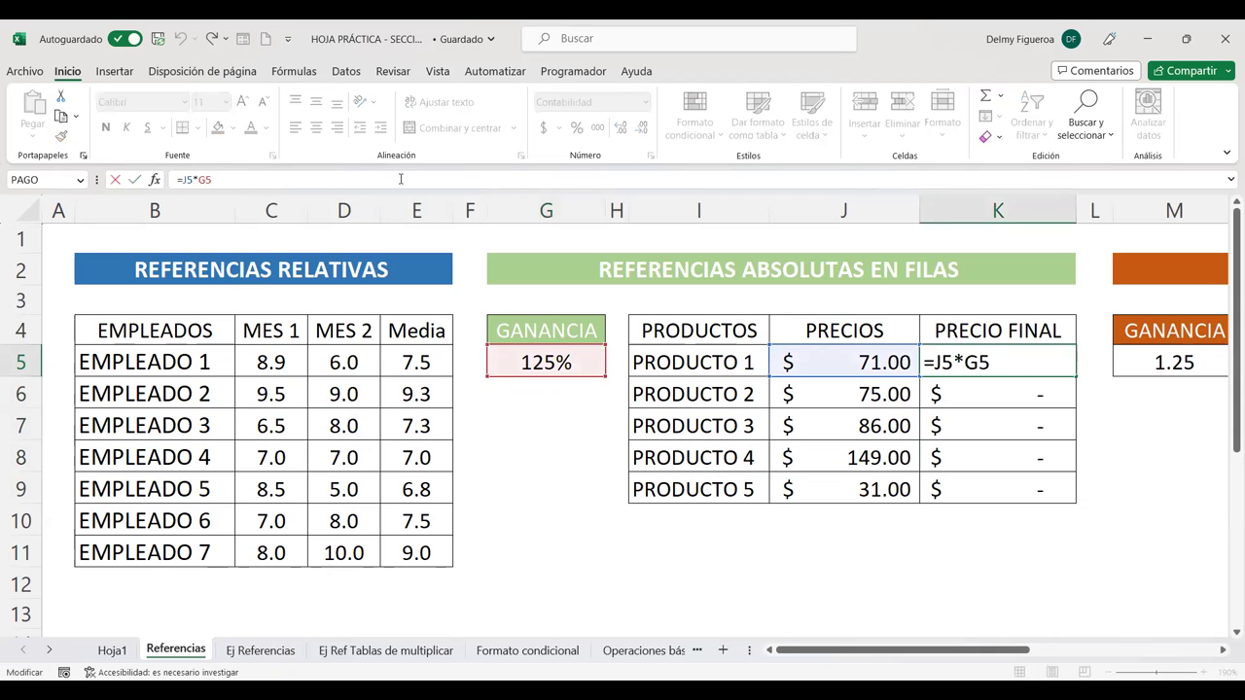
{"action": "type", "text": "$"}
{"action": "key", "text": "Return"}
{"action": "left_click", "coordinate": [1015, 363]}
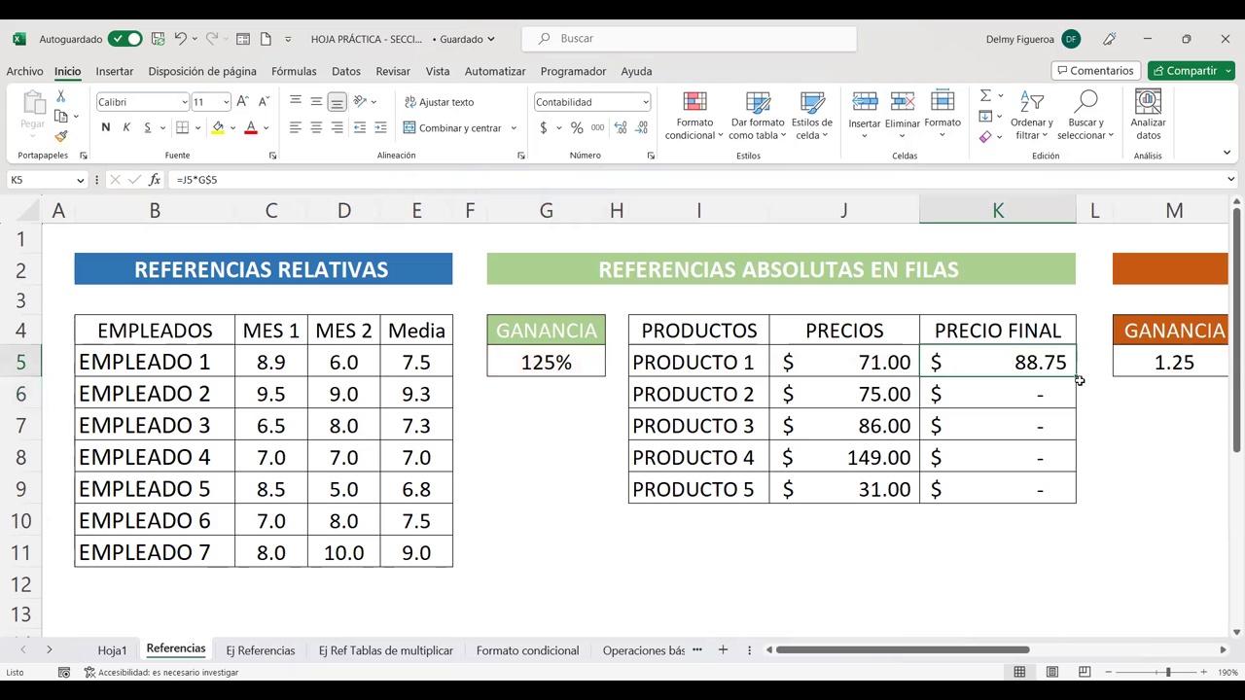
{"action": "left_click_drag", "start_coordinate": [1077, 374], "coordinate": [1074, 499]}
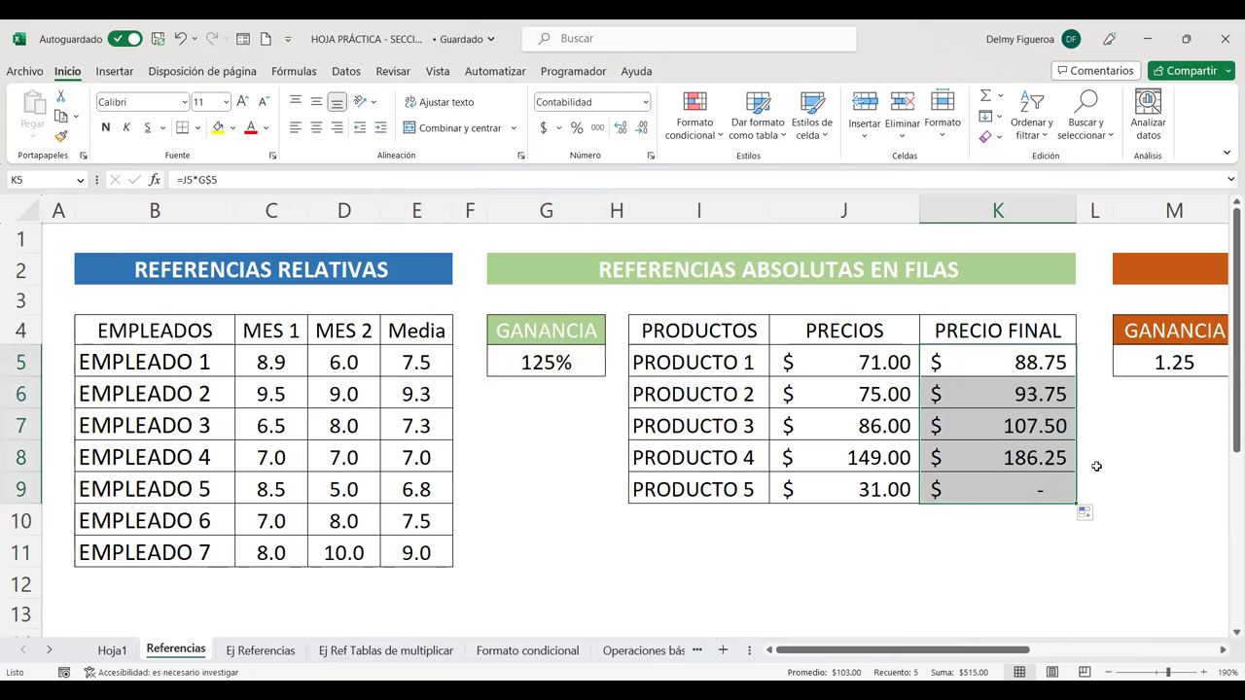
{"action": "left_click", "coordinate": [1014, 354]}
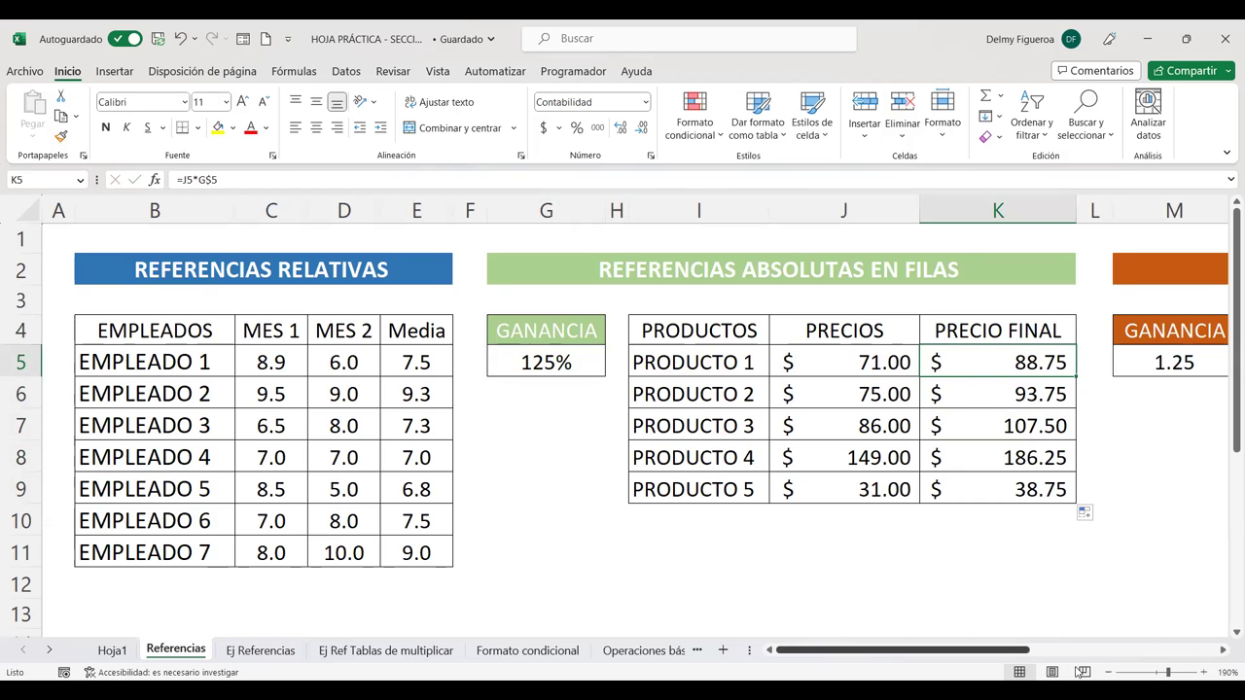
- In the REFERENCIAS ABSOLUTAS EN COLUMNAS table, calculate PRODUCTO 1's final price in P6 with =P5*$M5, fixing only the GANANCIA column
{"action": "left_click_drag", "start_coordinate": [1026, 649], "coordinate": [1172, 658]}
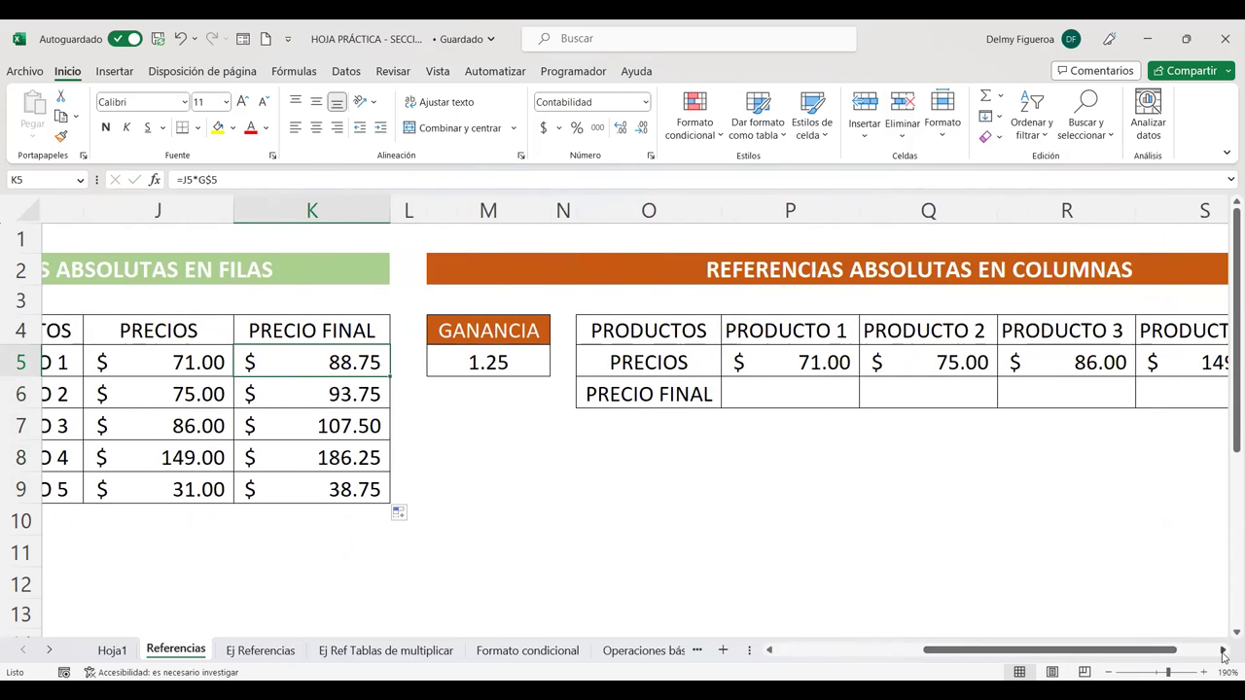
{"action": "left_click", "coordinate": [1222, 650]}
{"action": "left_click", "coordinate": [1223, 651]}
{"action": "left_click", "coordinate": [1223, 650]}
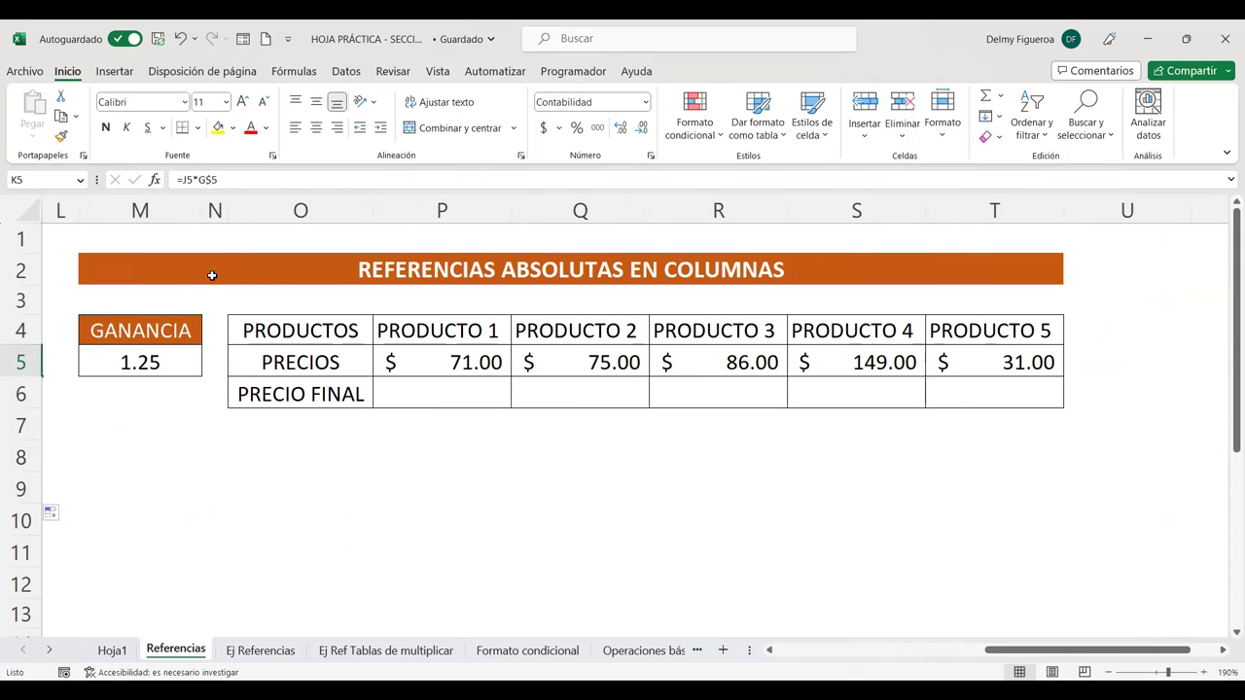
{"action": "left_click", "coordinate": [156, 361]}
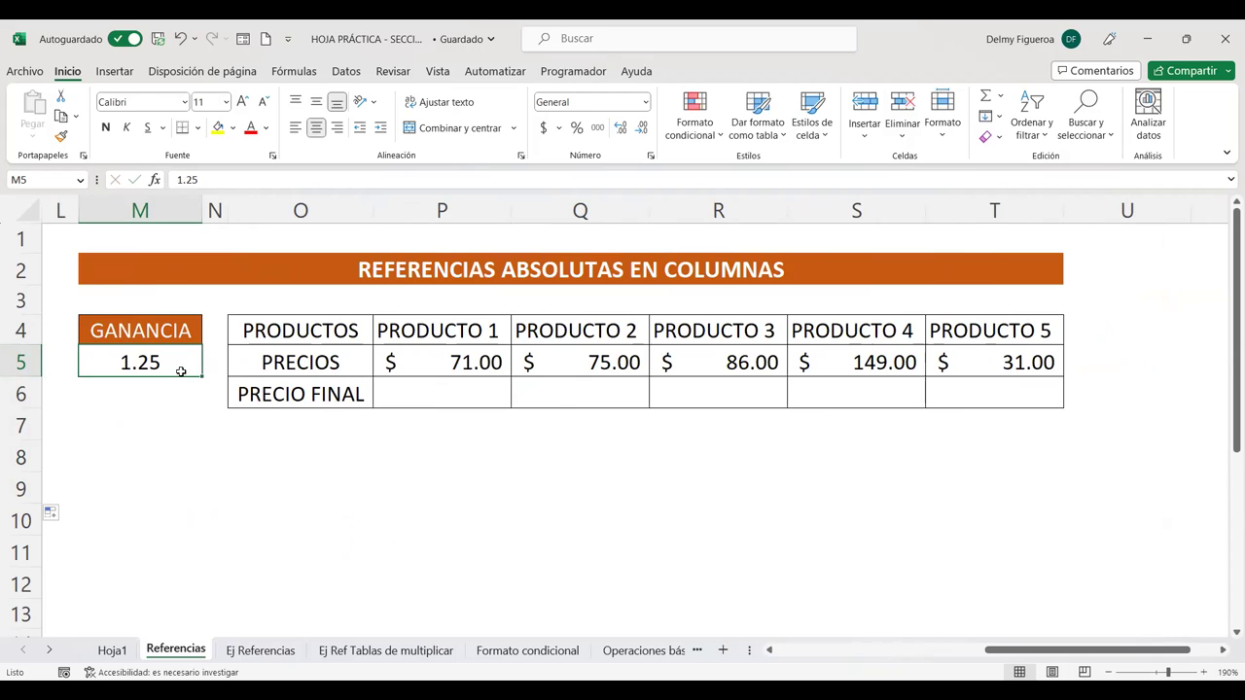
{"action": "left_click", "coordinate": [439, 393]}
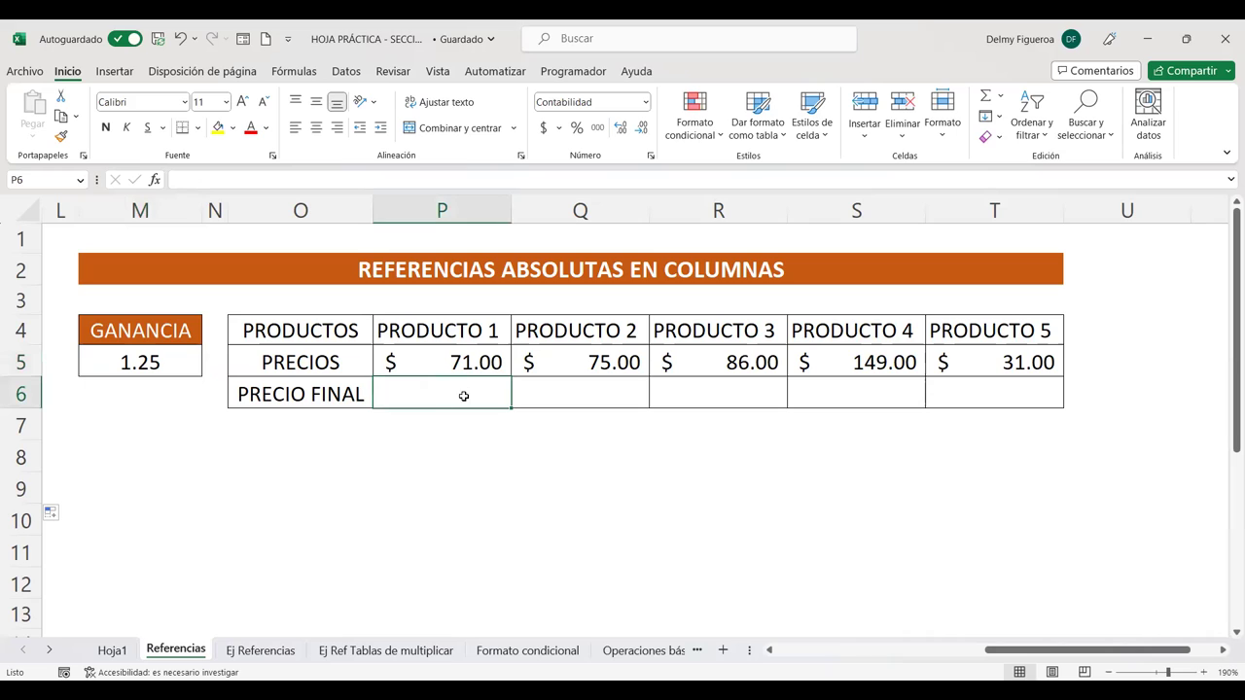
{"action": "type", "text": "="}
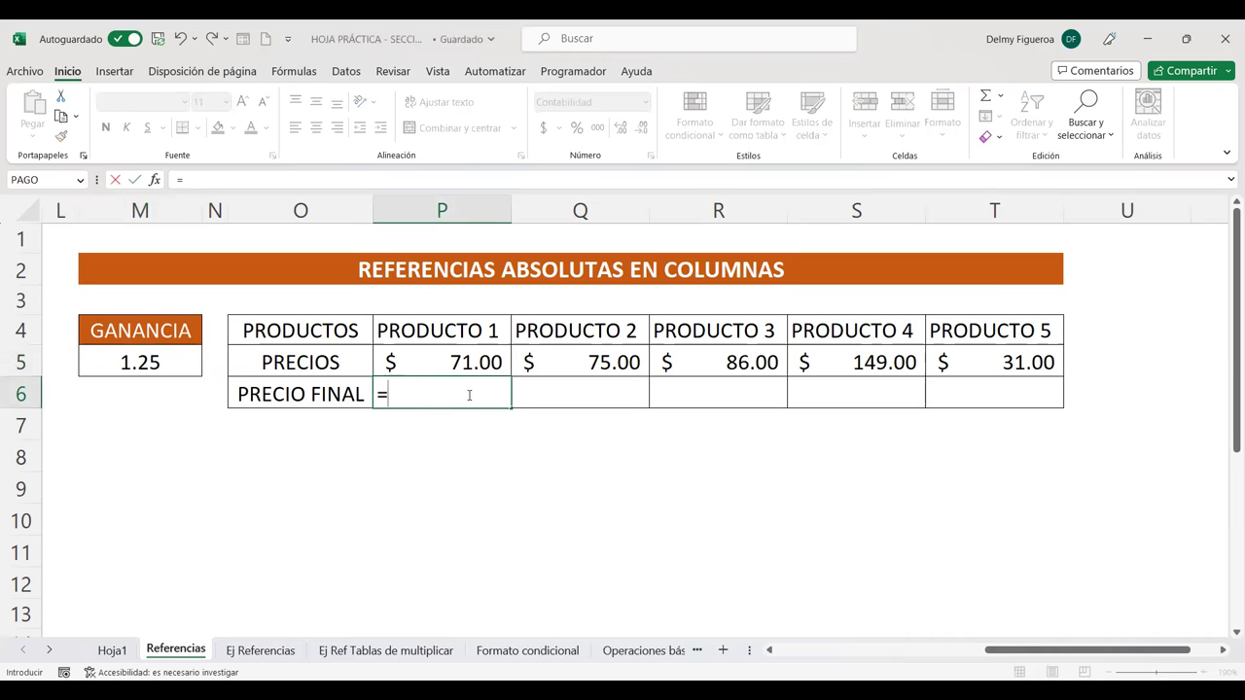
{"action": "left_click", "coordinate": [464, 358]}
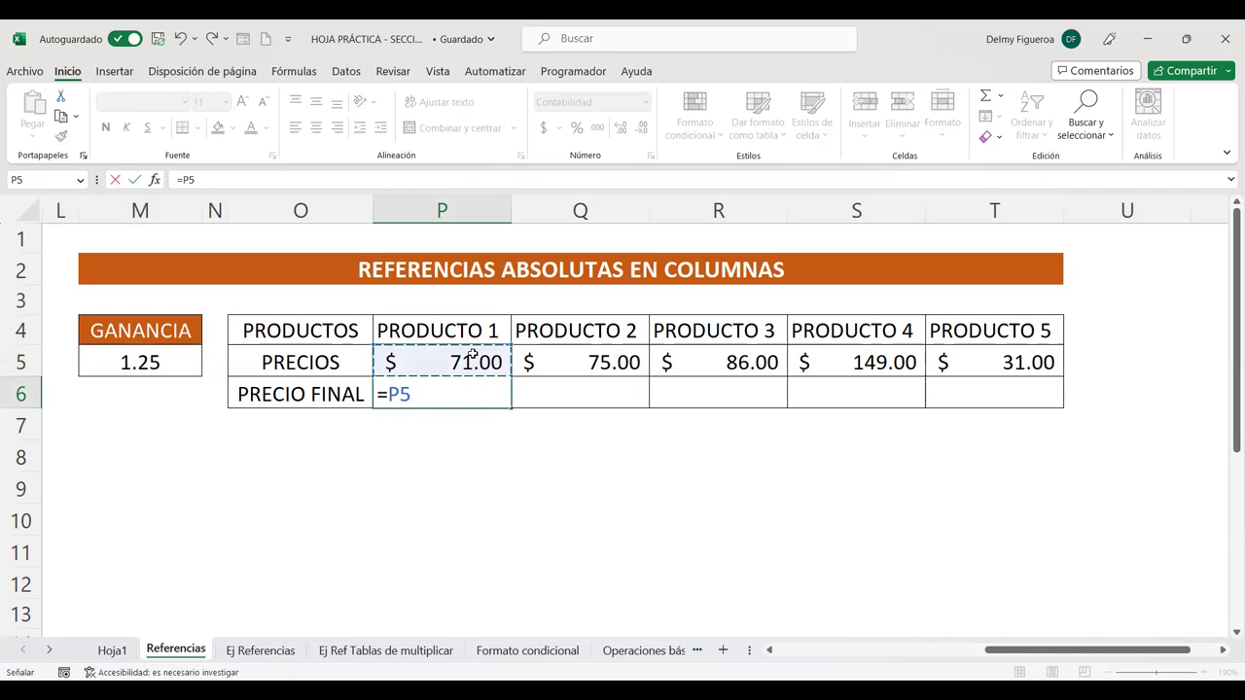
{"action": "type", "text": "*"}
{"action": "left_click", "coordinate": [158, 362]}
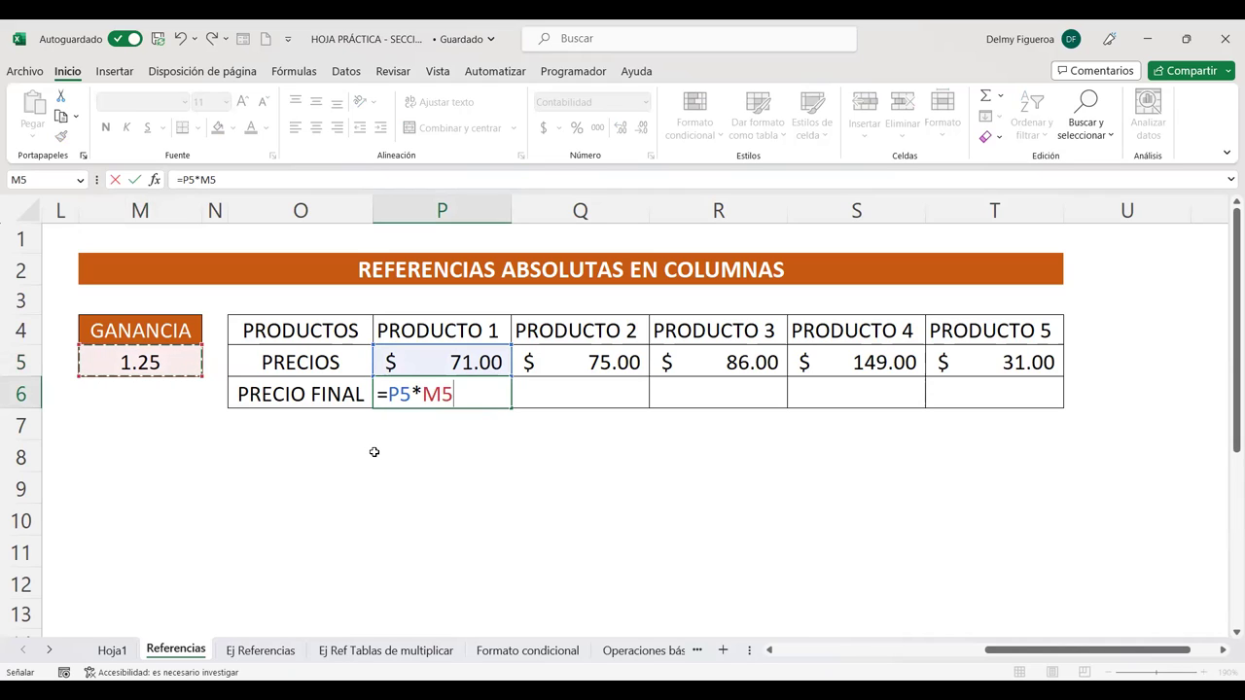
{"action": "key", "text": "F4"}
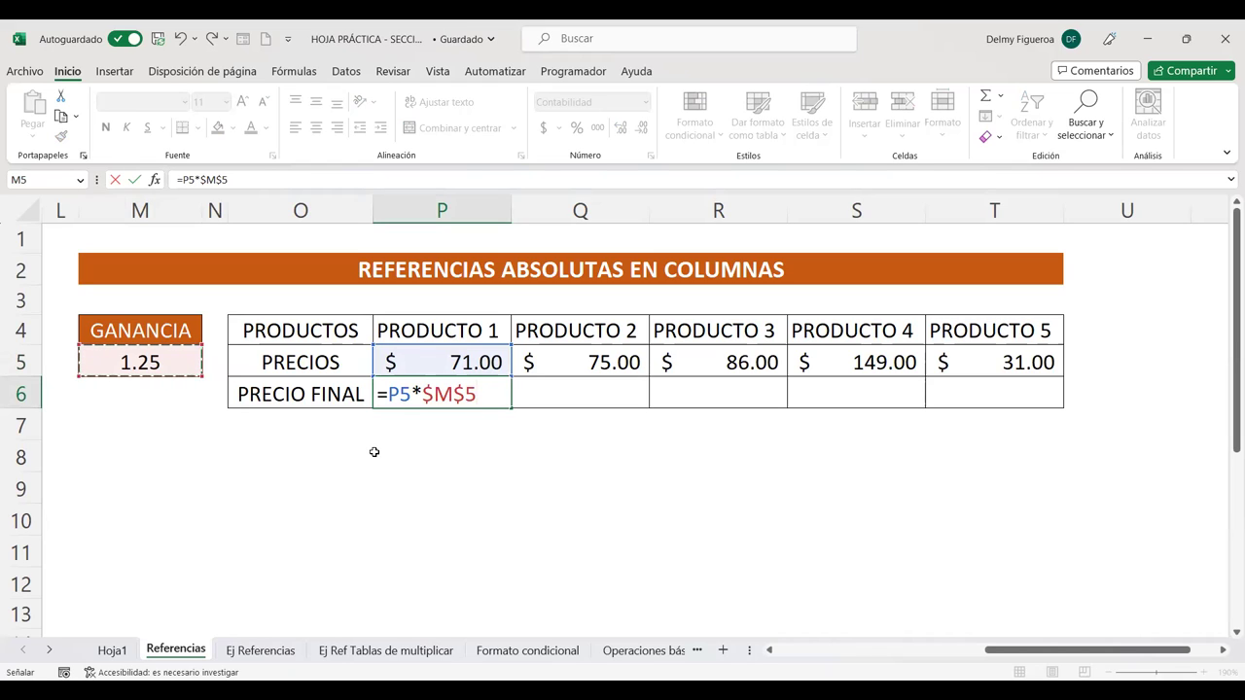
{"action": "key", "text": "F4"}
{"action": "key", "text": "F4"}
{"action": "key", "text": "Return"}
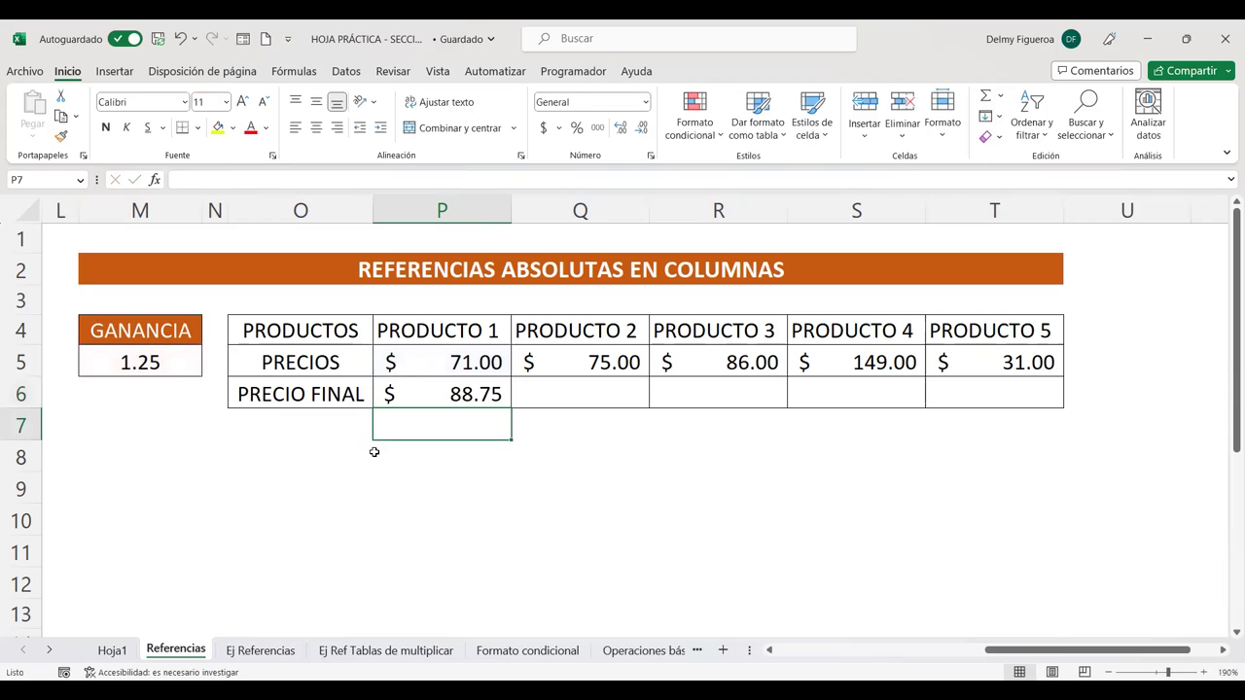
- Fill the final price formula from P6 across to T6 and check the copied formula in Q6
{"action": "left_click", "coordinate": [442, 395]}
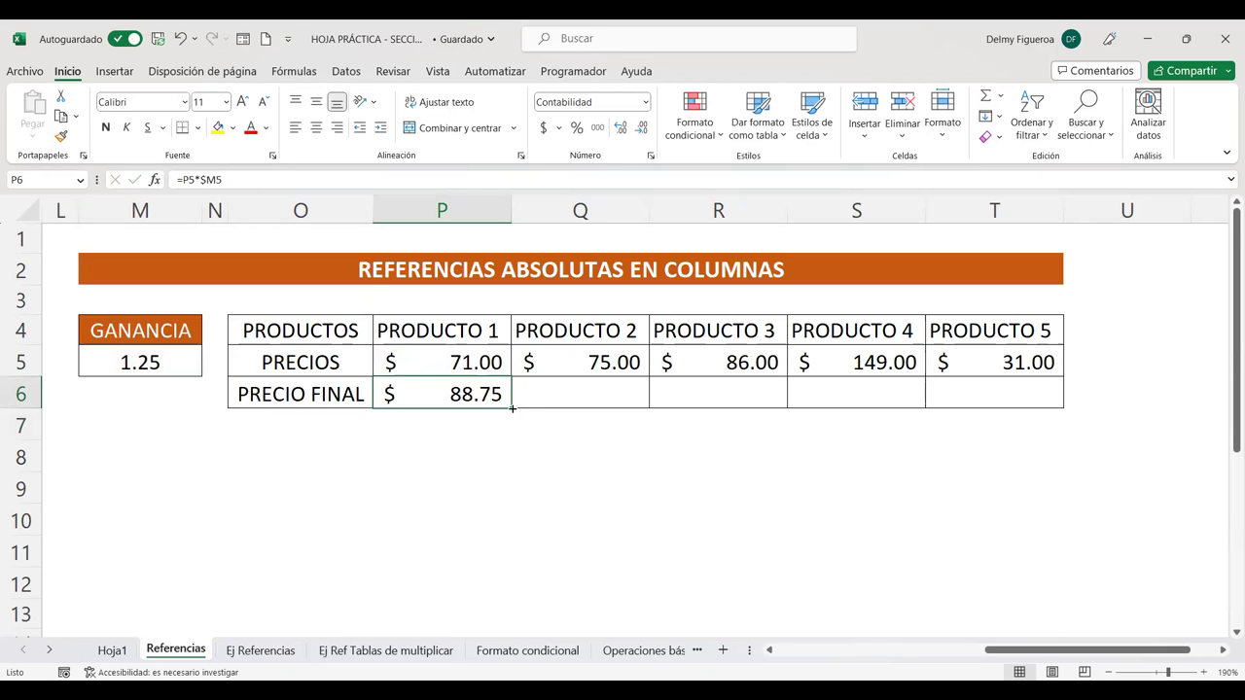
{"action": "left_click_drag", "start_coordinate": [512, 408], "coordinate": [1041, 413]}
{"action": "left_click", "coordinate": [616, 393]}
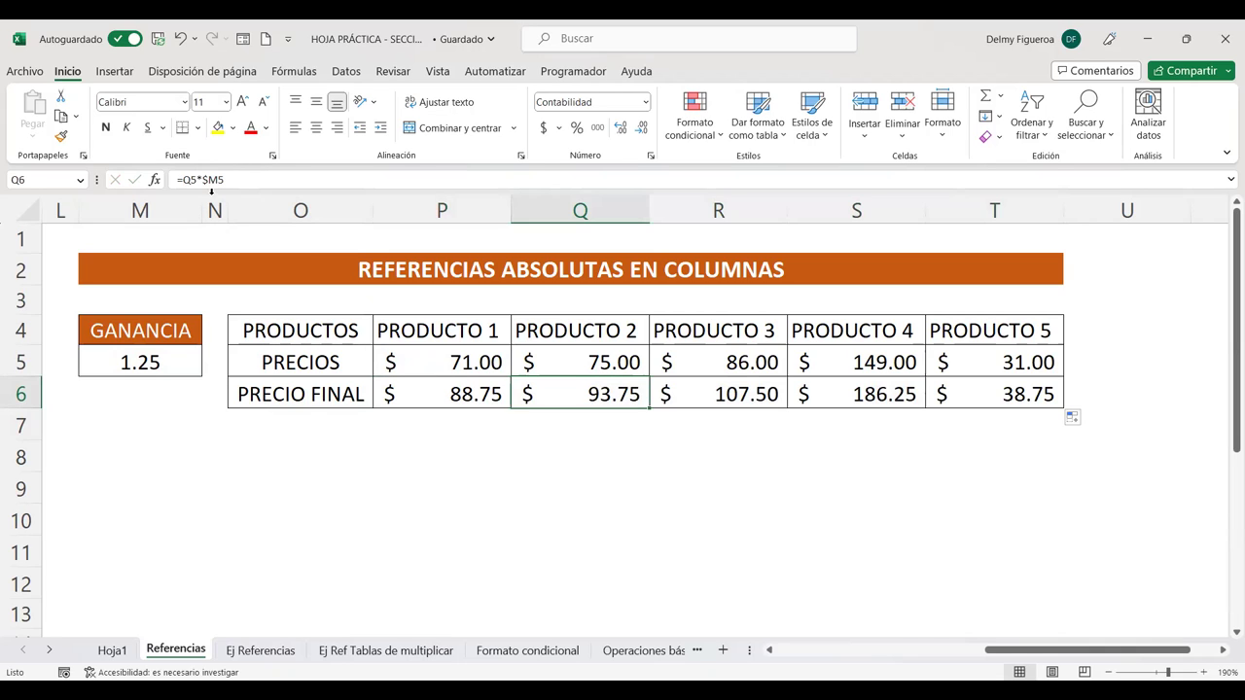
- Check the copied final price formulas in R6, S6 and T6 for the fixed GANANCIA column
{"action": "key", "text": "Right"}
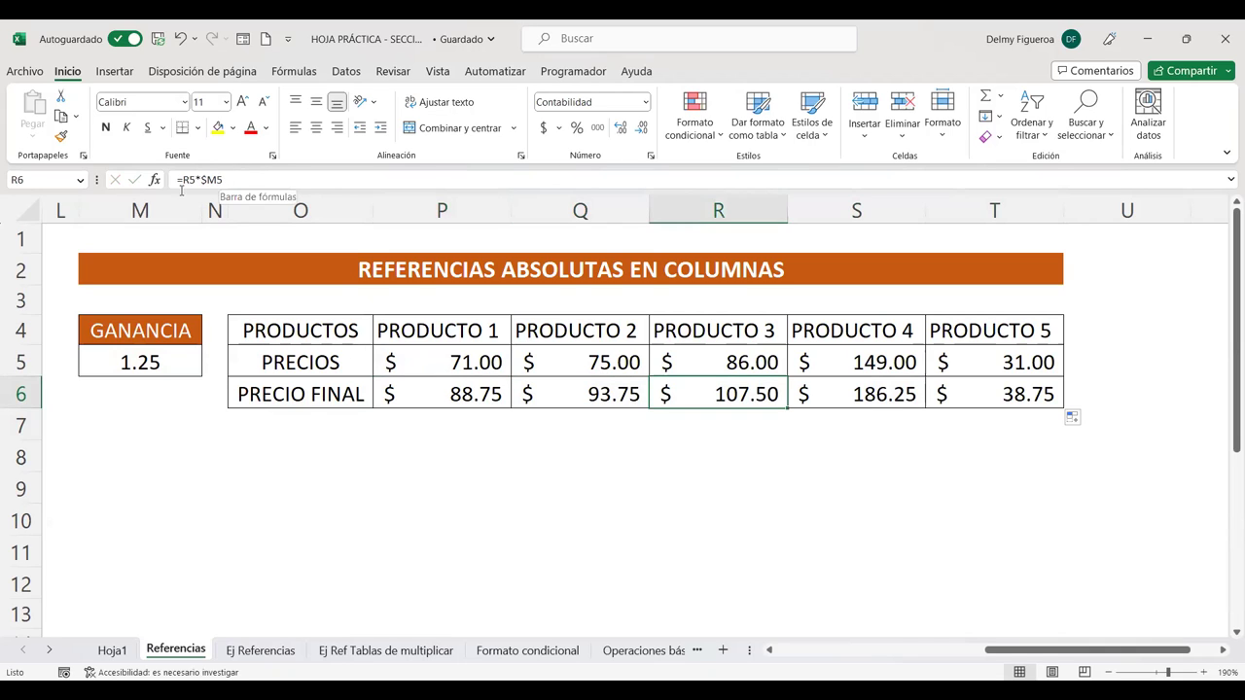
{"action": "key", "text": "Right"}
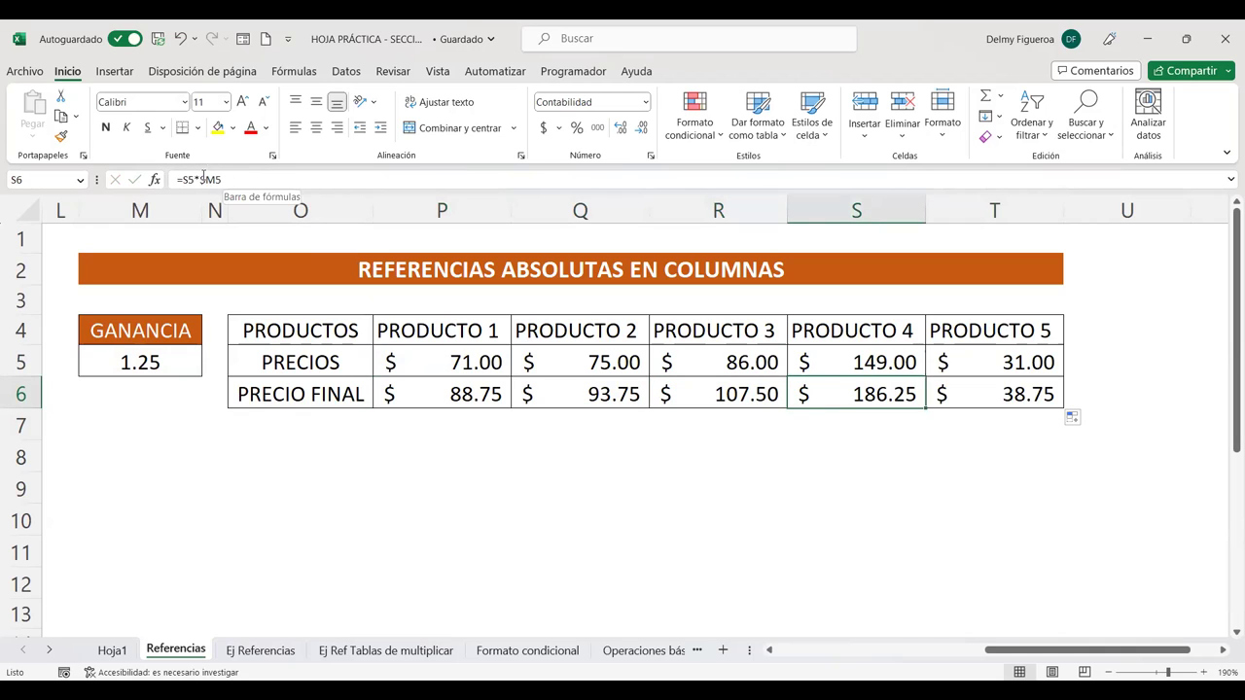
{"action": "key", "text": "Right"}
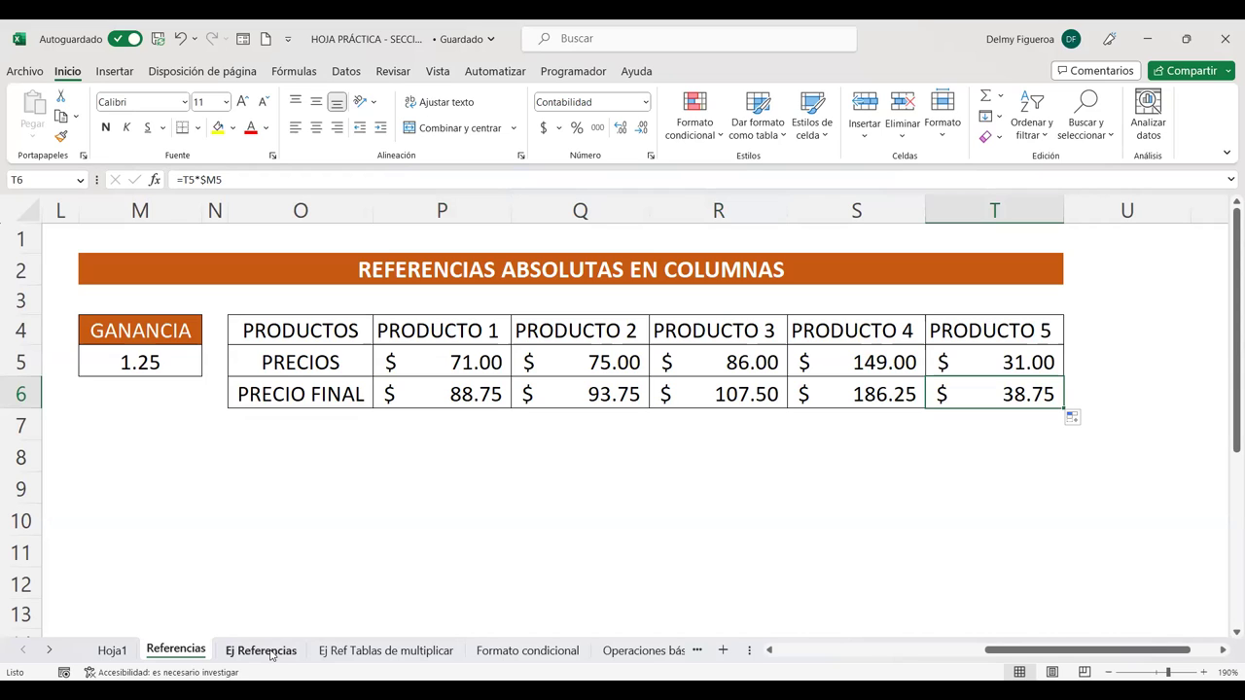
{"action": "scroll", "coordinate": [444, 500], "scroll_direction": "down", "scroll_amount": 5}
{"action": "scroll", "coordinate": [445, 500], "scroll_direction": "up", "scroll_amount": 5}
{"action": "scroll", "coordinate": [1196, 653], "scroll_direction": "right", "scroll_amount": 5}
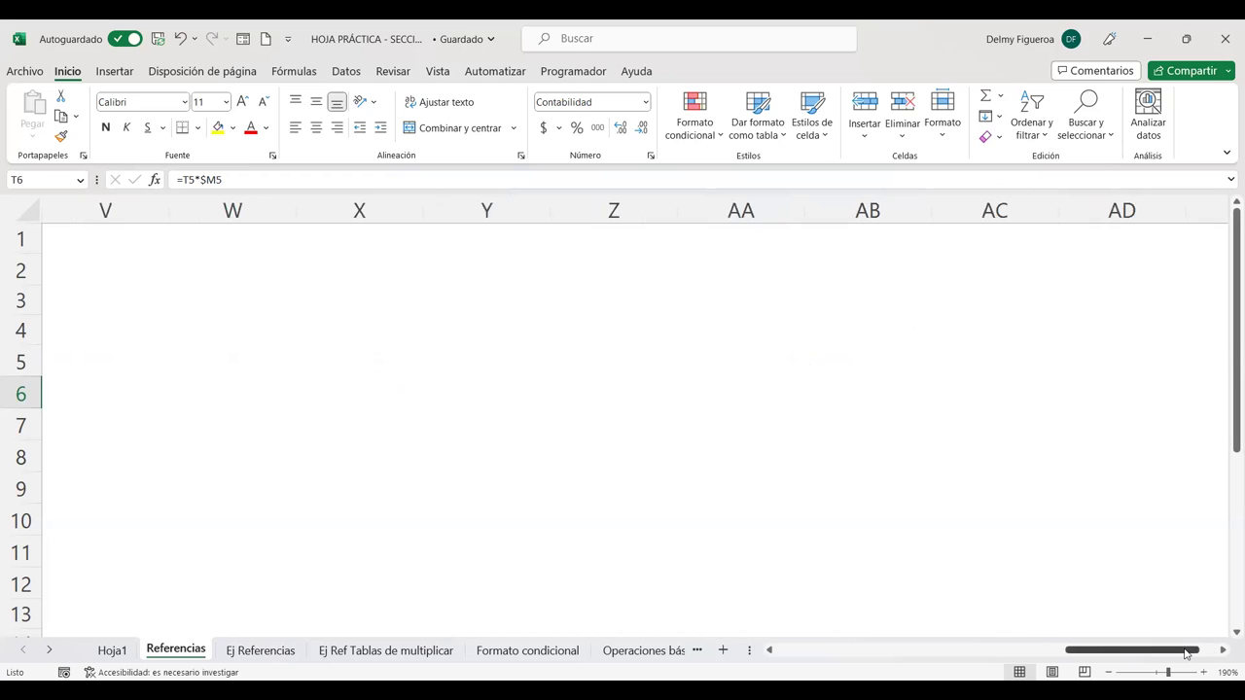
{"action": "scroll", "coordinate": [1186, 654], "scroll_direction": "left", "scroll_amount": 3}
{"action": "scroll", "coordinate": [1186, 653], "scroll_direction": "left", "scroll_amount": 3}
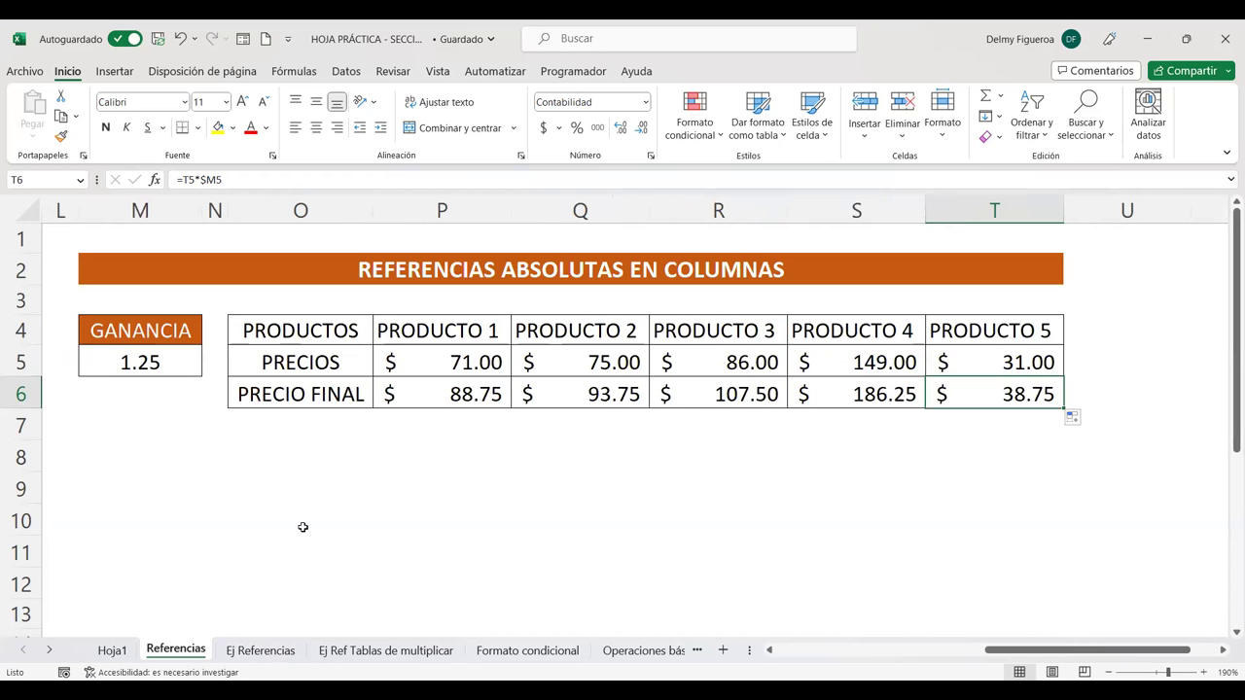
- Open the Ej Referencias sheet and review the employees' base salaries in the PLANILLA table
{"action": "left_click", "coordinate": [257, 650]}
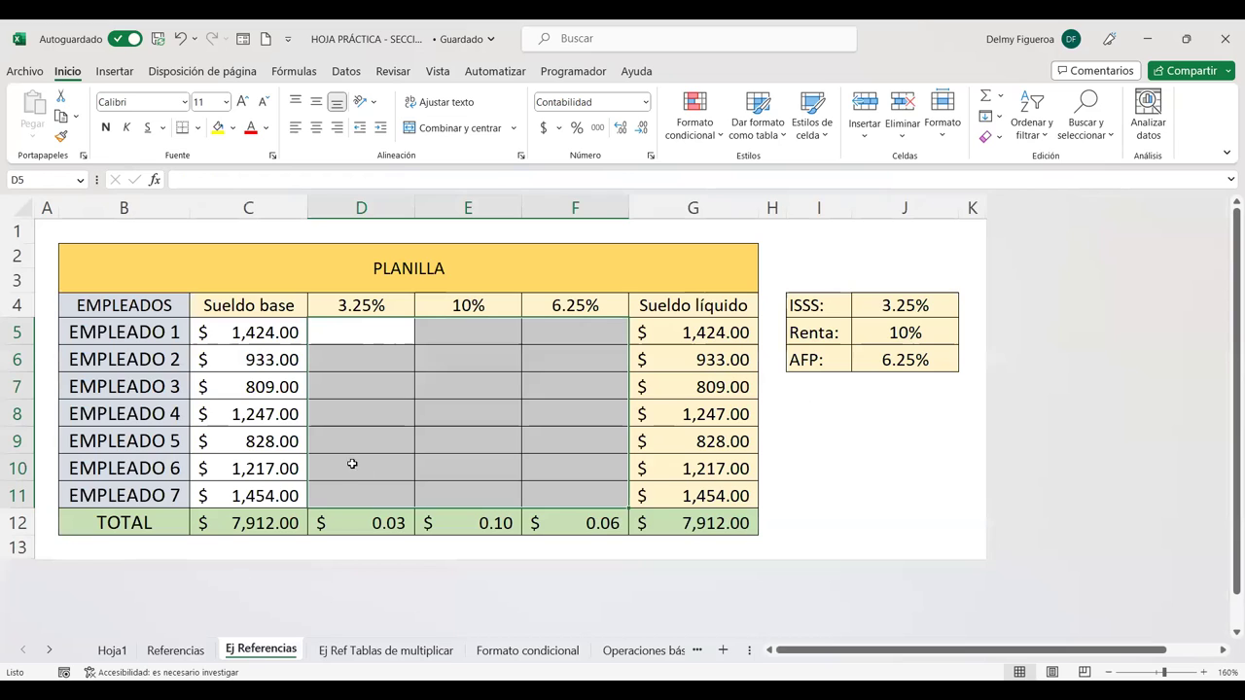
{"action": "left_click", "coordinate": [387, 333]}
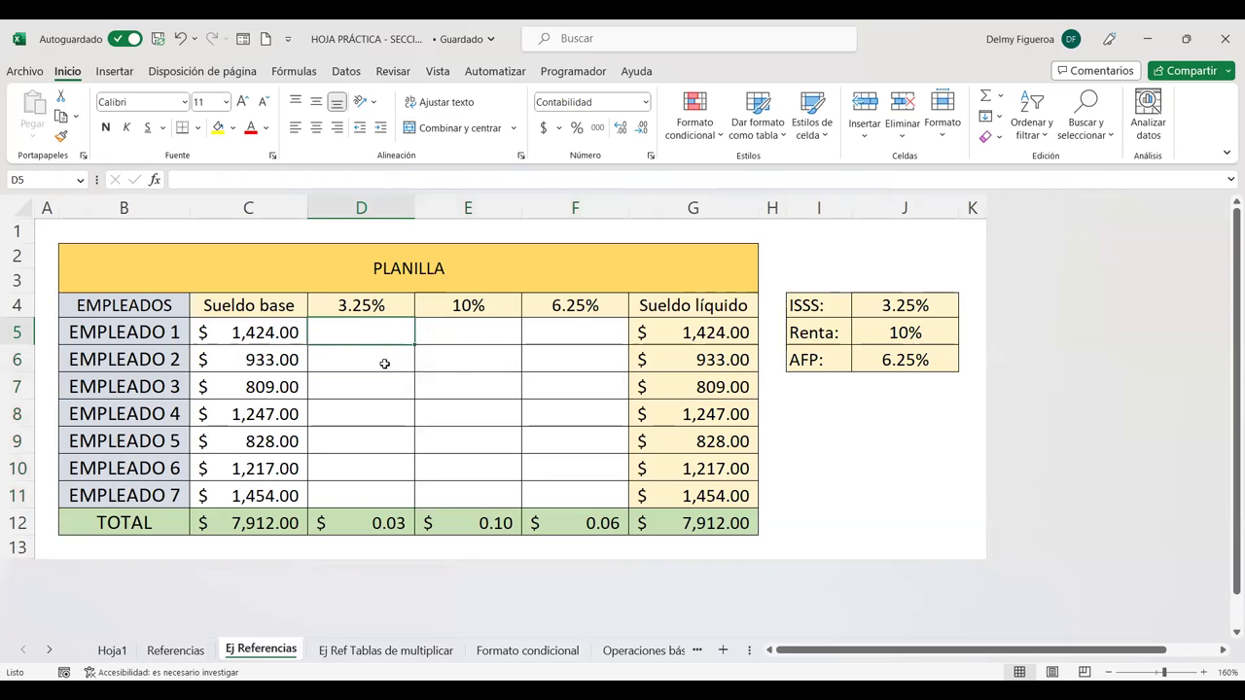
{"action": "left_click", "coordinate": [263, 331]}
{"action": "left_click", "coordinate": [263, 371]}
{"action": "left_click", "coordinate": [255, 387]}
{"action": "left_click", "coordinate": [248, 413]}
{"action": "left_click", "coordinate": [253, 441]}
{"action": "left_click", "coordinate": [251, 468]}
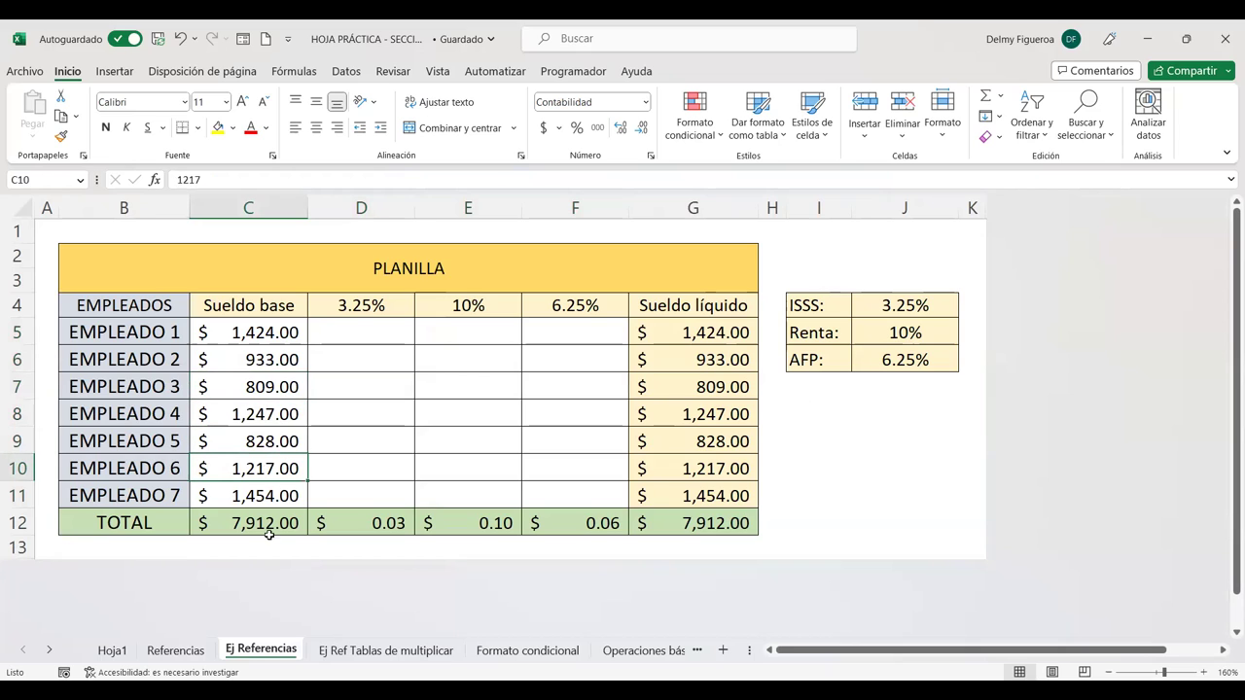
- Examine the three percentage deduction columns and the Sueldo líquido formula in G5
{"action": "left_click", "coordinate": [386, 304]}
{"action": "left_click", "coordinate": [468, 308]}
{"action": "left_click", "coordinate": [577, 301]}
{"action": "left_click", "coordinate": [579, 330]}
{"action": "left_click", "coordinate": [574, 385]}
{"action": "left_click", "coordinate": [574, 414]}
{"action": "left_click", "coordinate": [690, 331]}
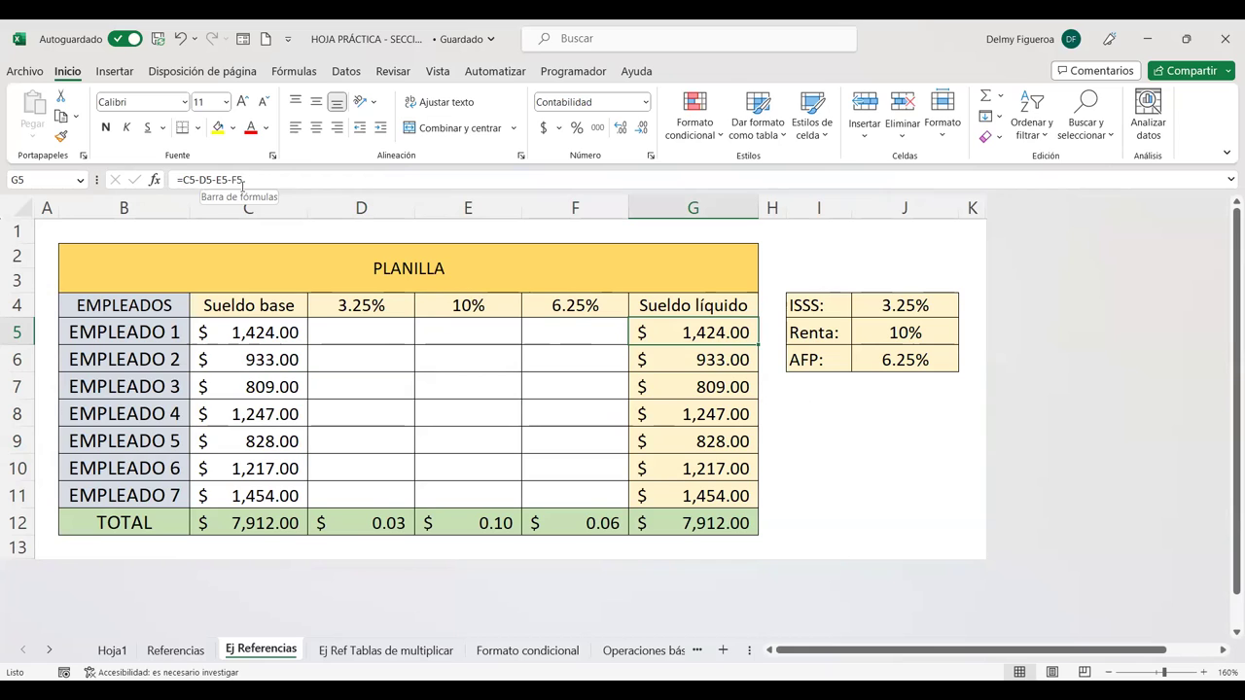
- Review the ISSS, Renta and AFP rates in J4 to J6 that the deductions depend on
{"action": "left_click", "coordinate": [380, 331]}
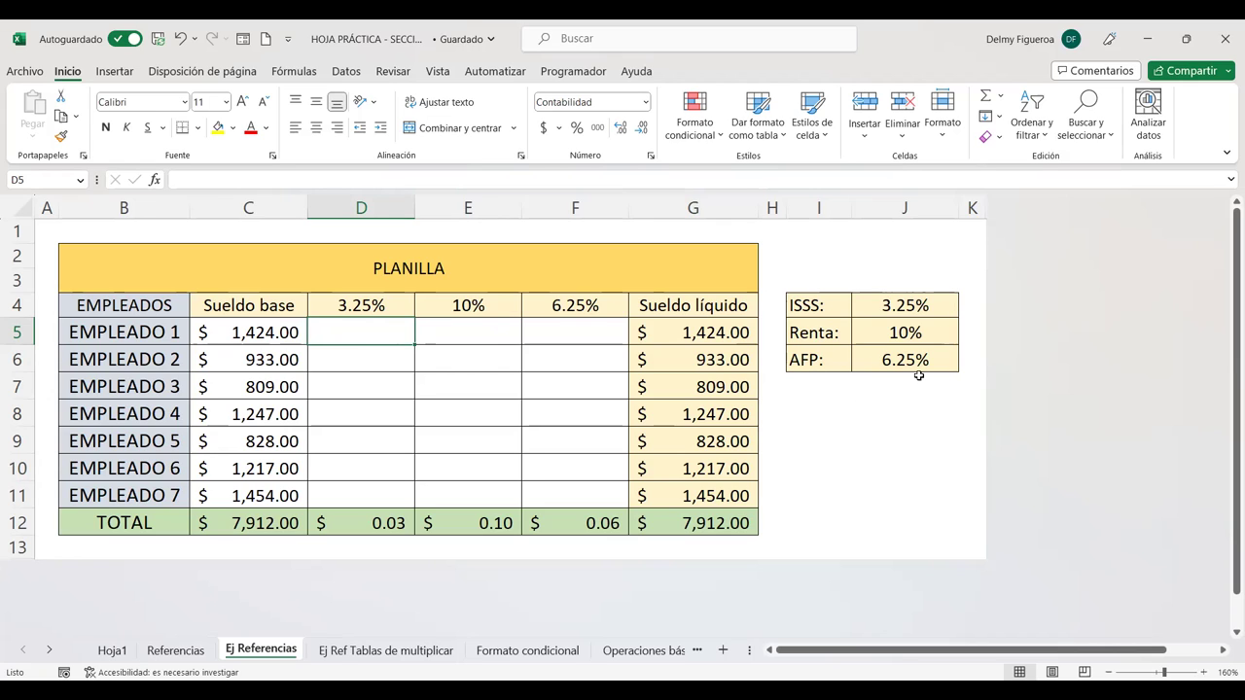
{"action": "left_click", "coordinate": [905, 306]}
{"action": "left_click", "coordinate": [906, 332]}
{"action": "left_click", "coordinate": [915, 359]}
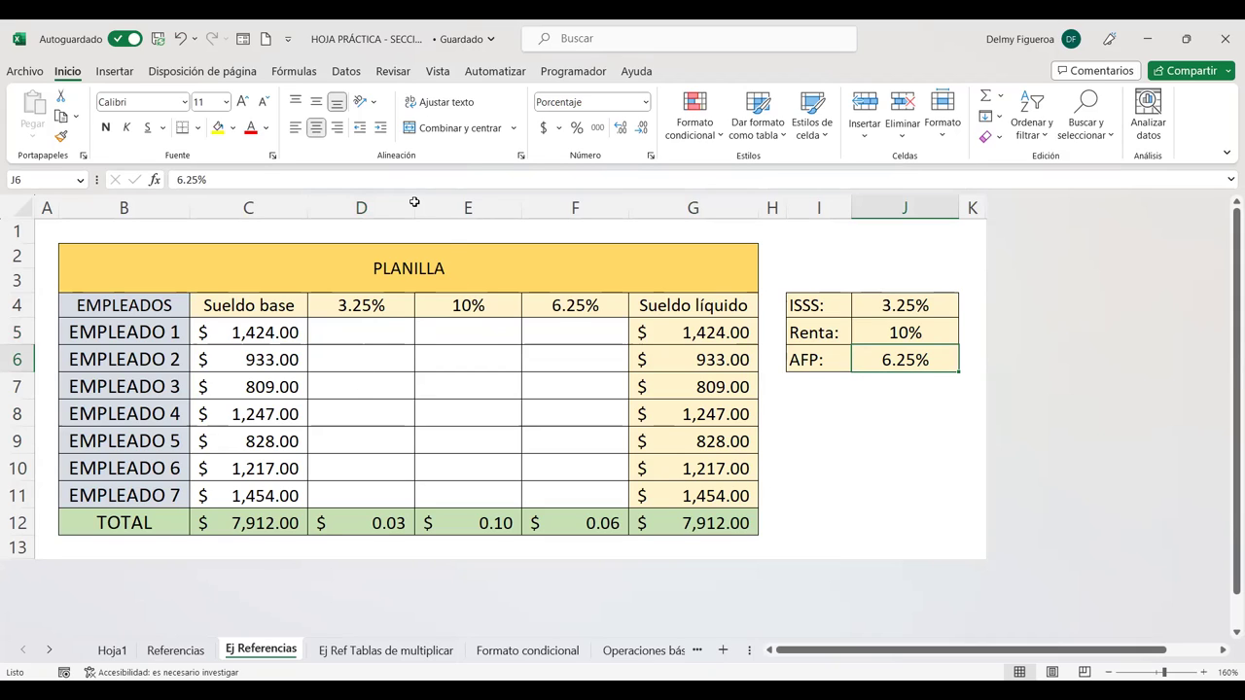
- Calculate EMPLEADO 1's ISSS deduction in D5 with =C5*$J$4, making the rate reference absolute
{"action": "key", "text": "Left"}
{"action": "key", "text": "Left"}
{"action": "key", "text": "Left"}
{"action": "key", "text": "Left"}
{"action": "key", "text": "Left"}
{"action": "key", "text": "Left"}
{"action": "key", "text": "Up"}
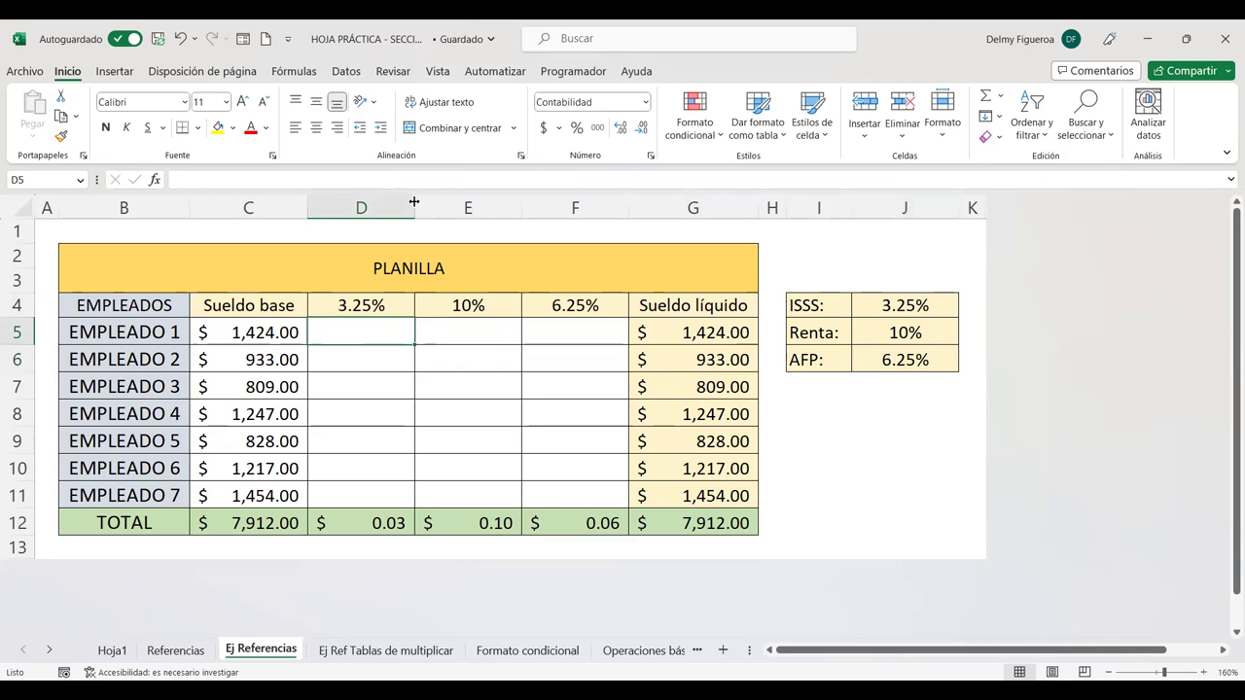
{"action": "type", "text": "="}
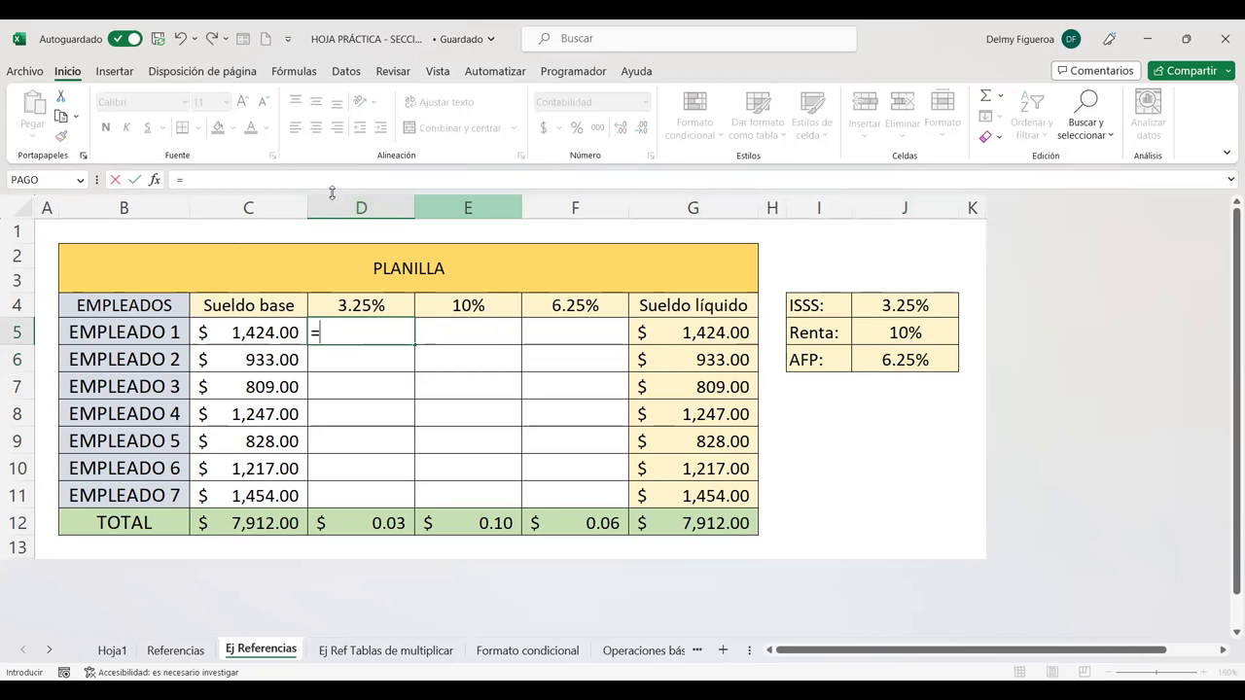
{"action": "left_click", "coordinate": [266, 328]}
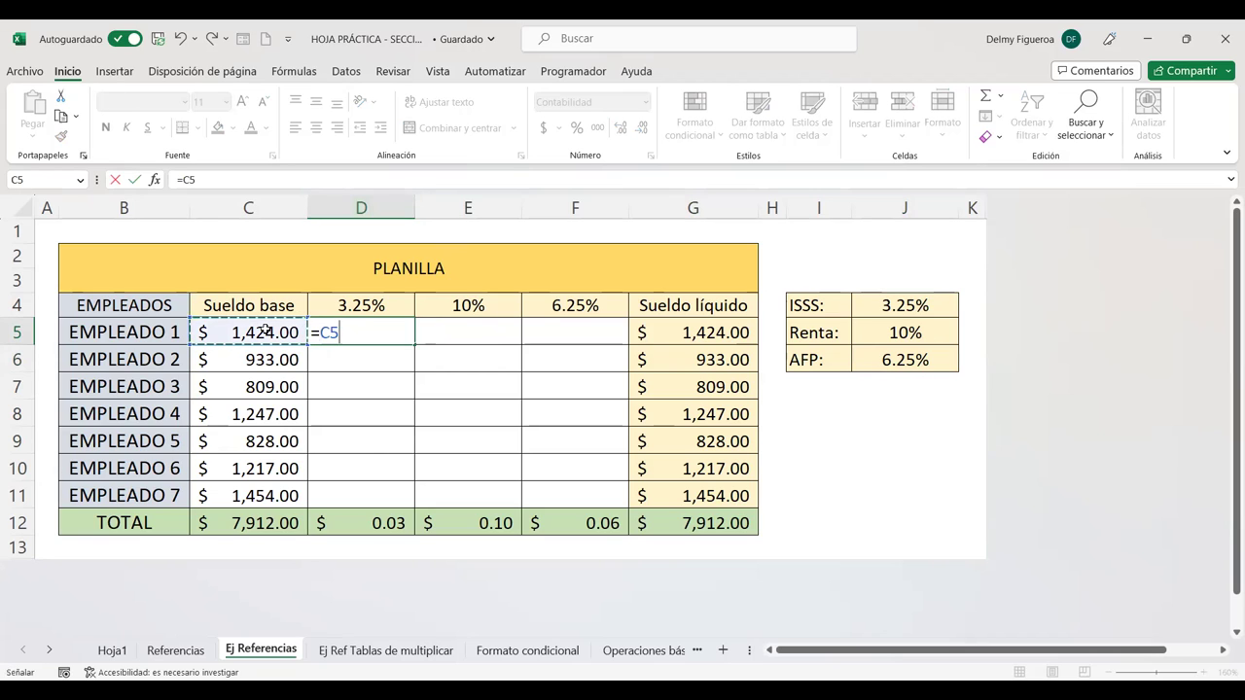
{"action": "type", "text": "*"}
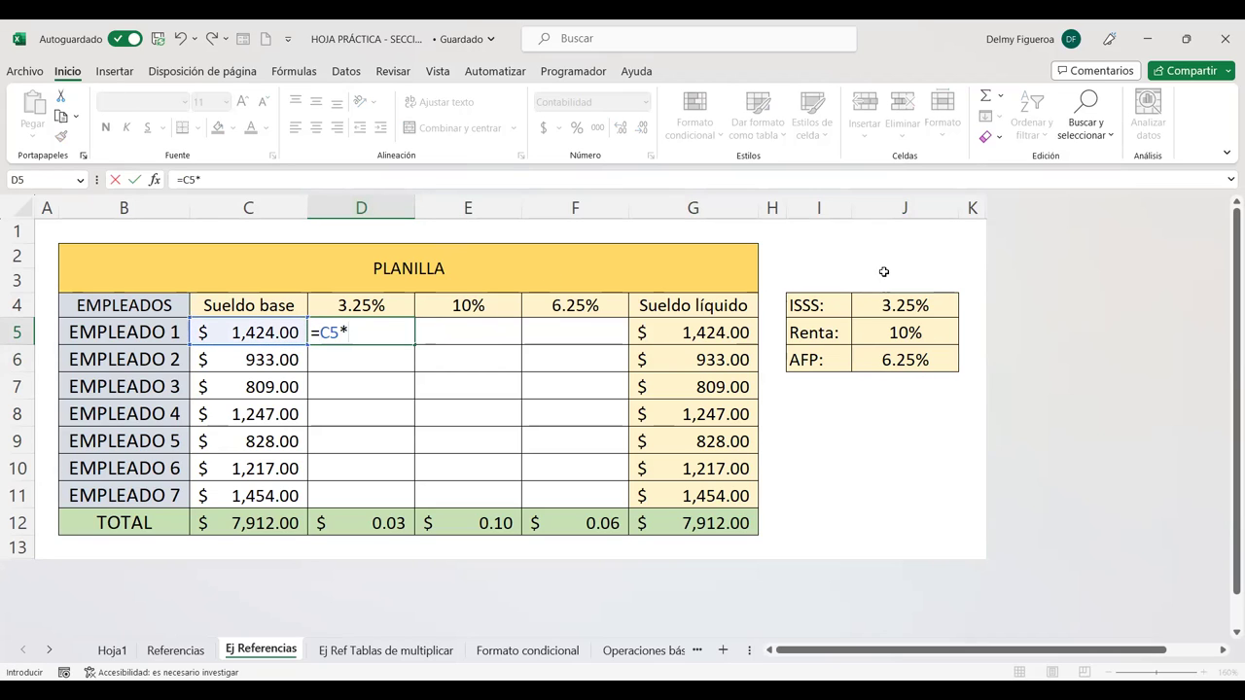
{"action": "left_click", "coordinate": [919, 305]}
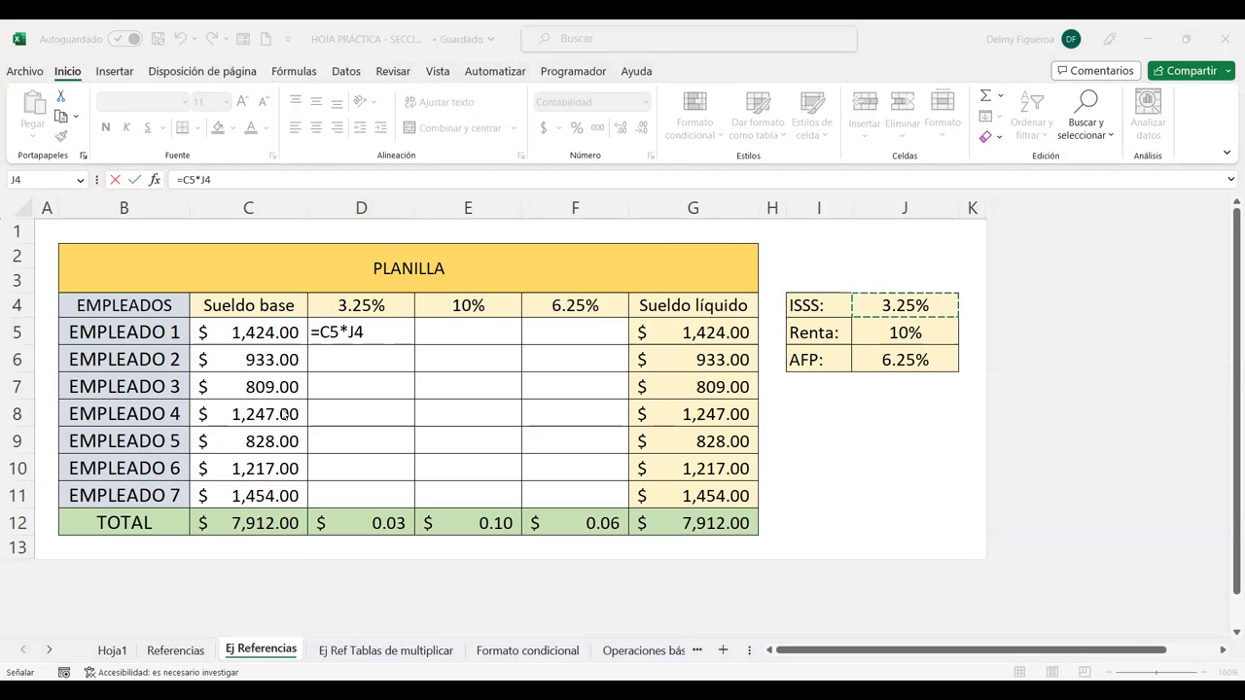
{"action": "left_click", "coordinate": [375, 333]}
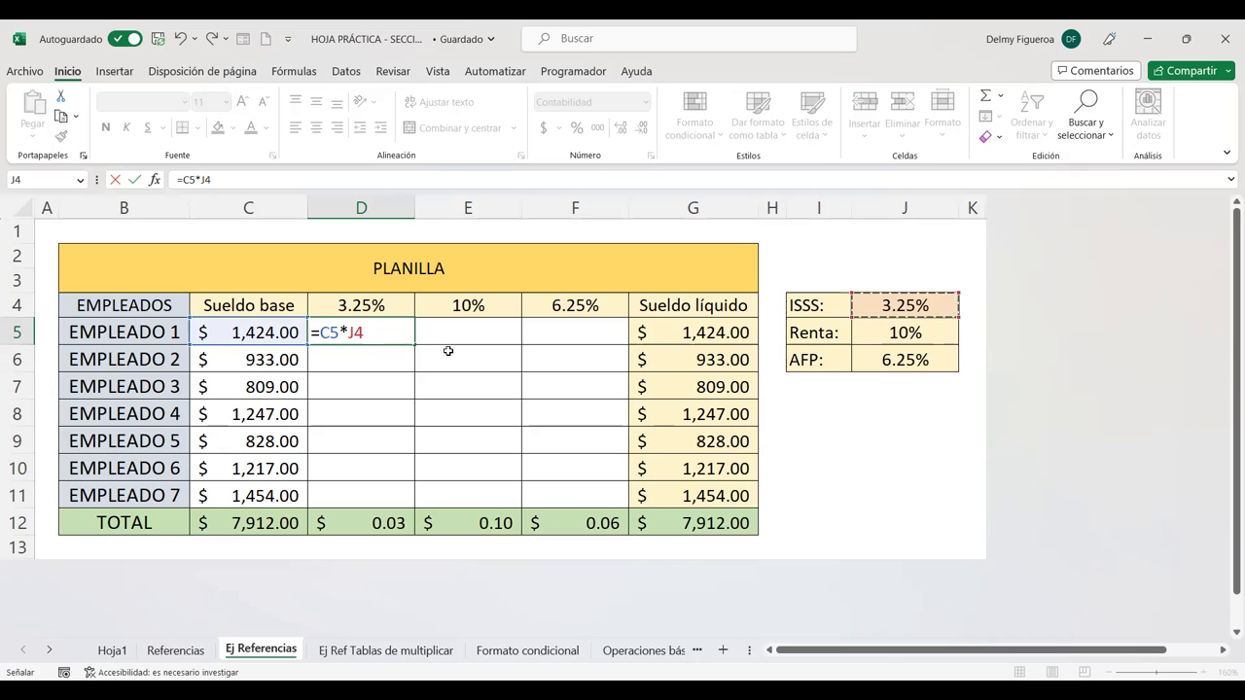
{"action": "key", "text": "F4"}
{"action": "key", "text": "Return"}
- Fill the ISSS formula from D5 down to D11 and check the copied formulas
{"action": "left_click", "coordinate": [402, 332]}
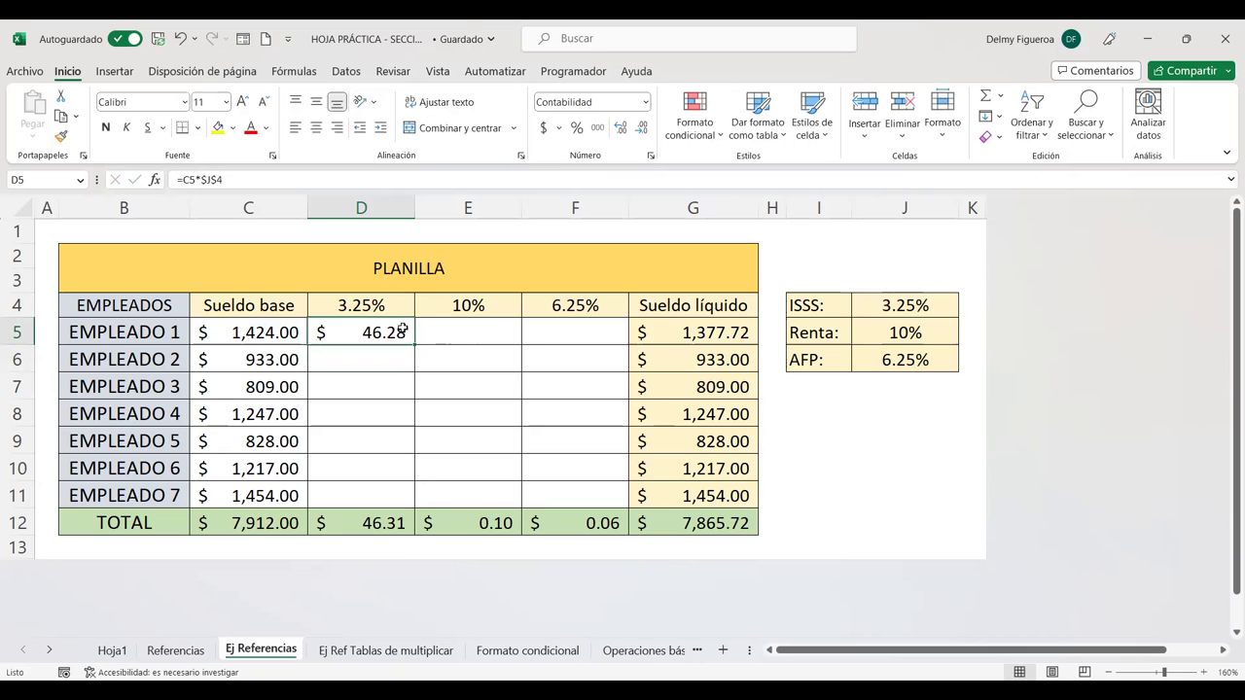
{"action": "left_click_drag", "start_coordinate": [416, 345], "coordinate": [392, 497]}
{"action": "left_click", "coordinate": [398, 358]}
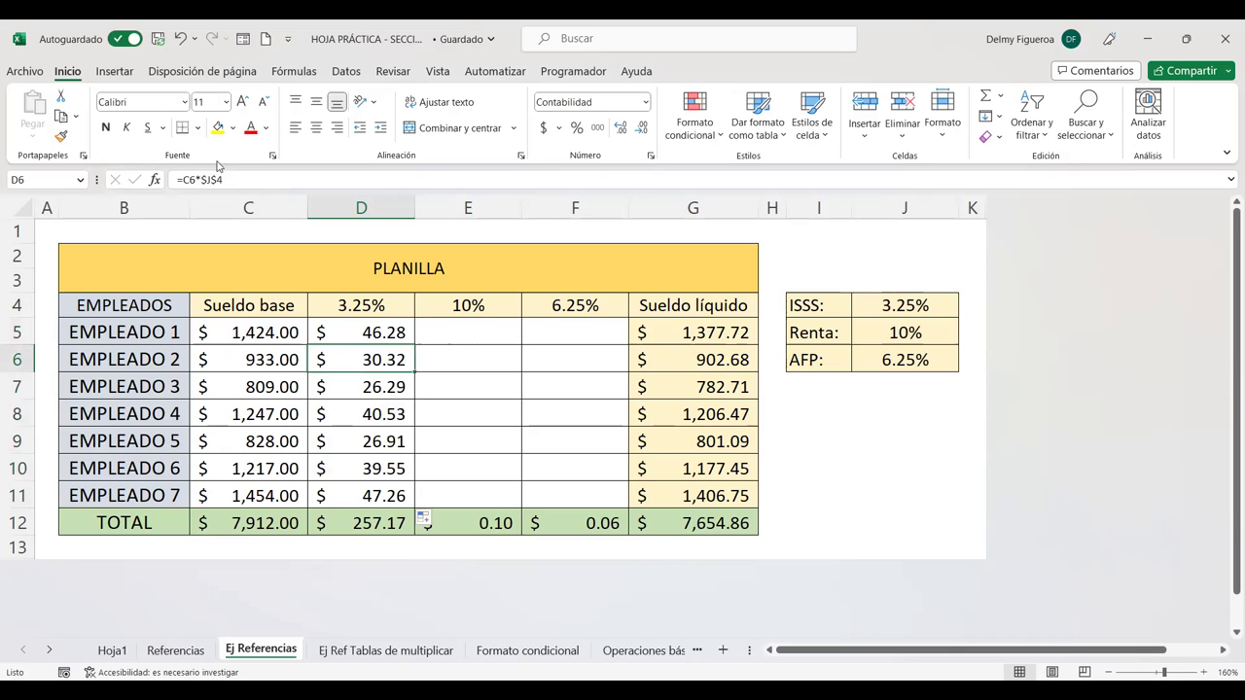
{"action": "key", "text": "Down"}
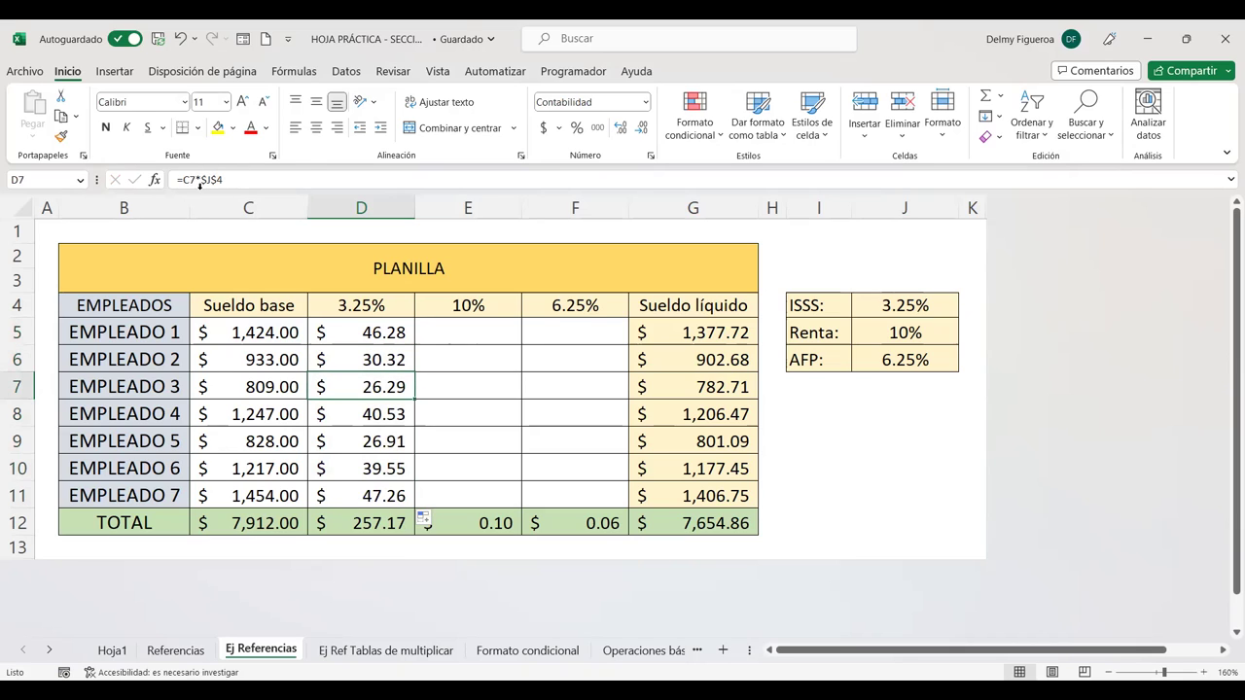
{"action": "key", "text": "Down"}
{"action": "key", "text": "Down"}
{"action": "key", "text": "Down"}
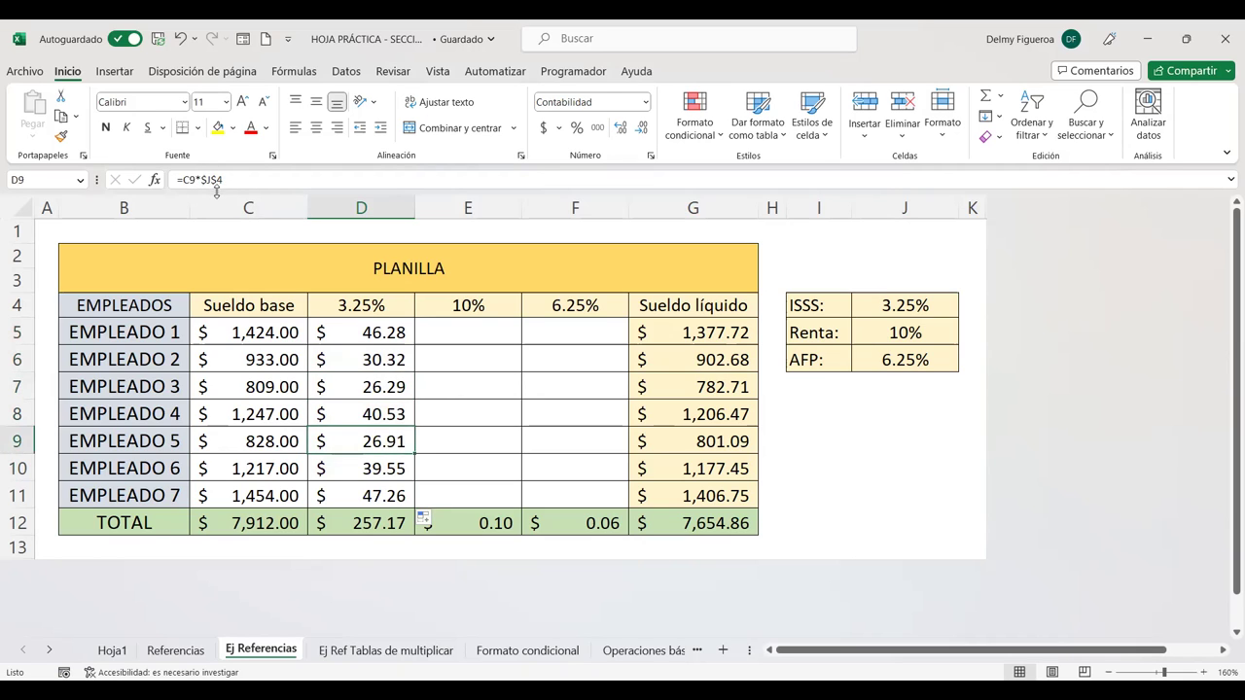
{"action": "key", "text": "Down"}
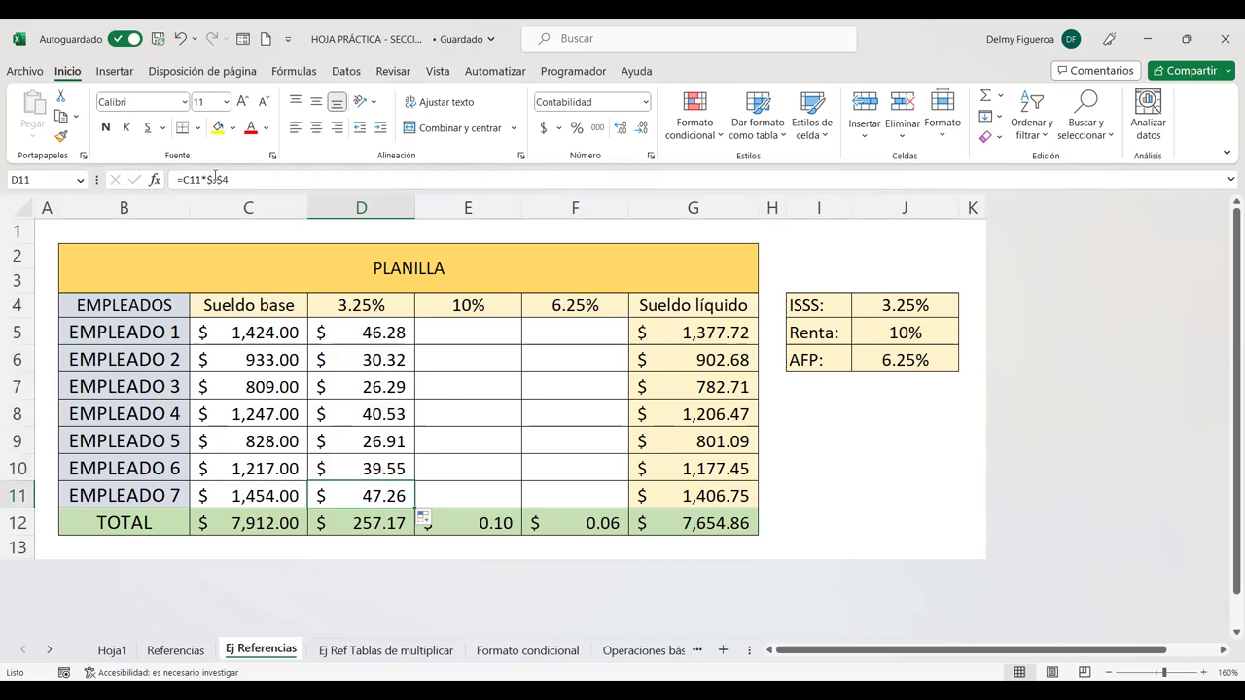
- Calculate EMPLEADO 1's Renta deduction in E5 with =C5*$J$5, making the rate reference absolute
{"action": "left_click", "coordinate": [473, 329]}
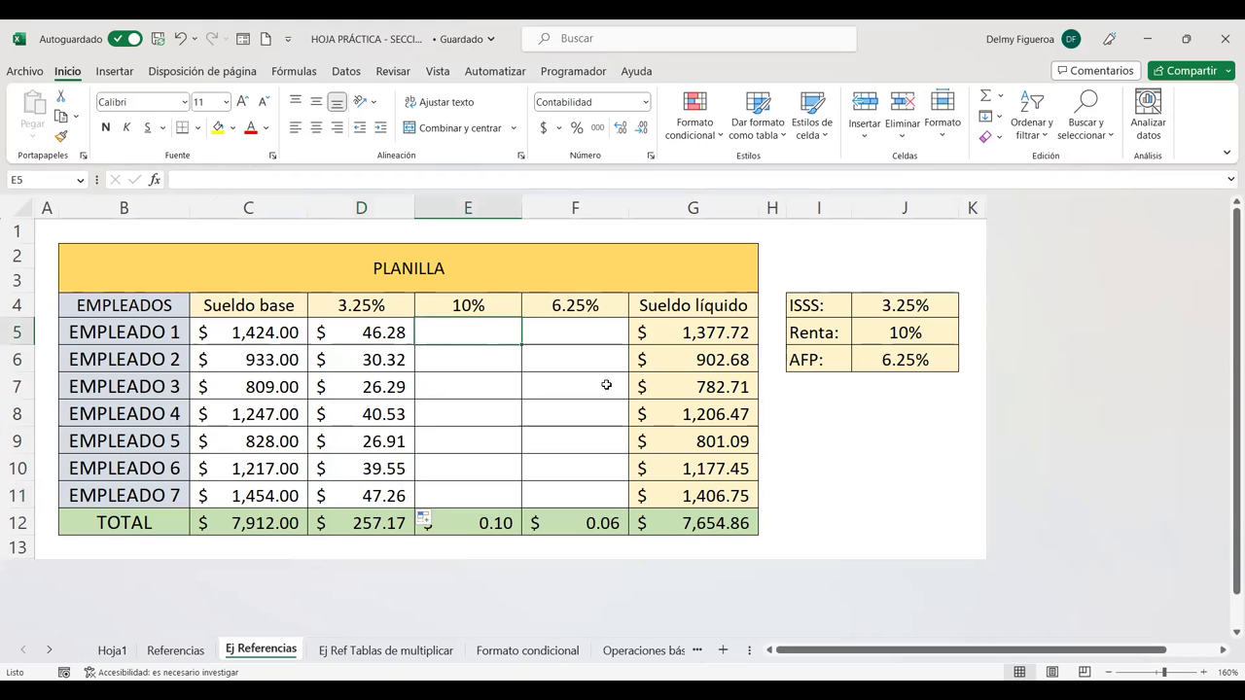
{"action": "type", "text": "="}
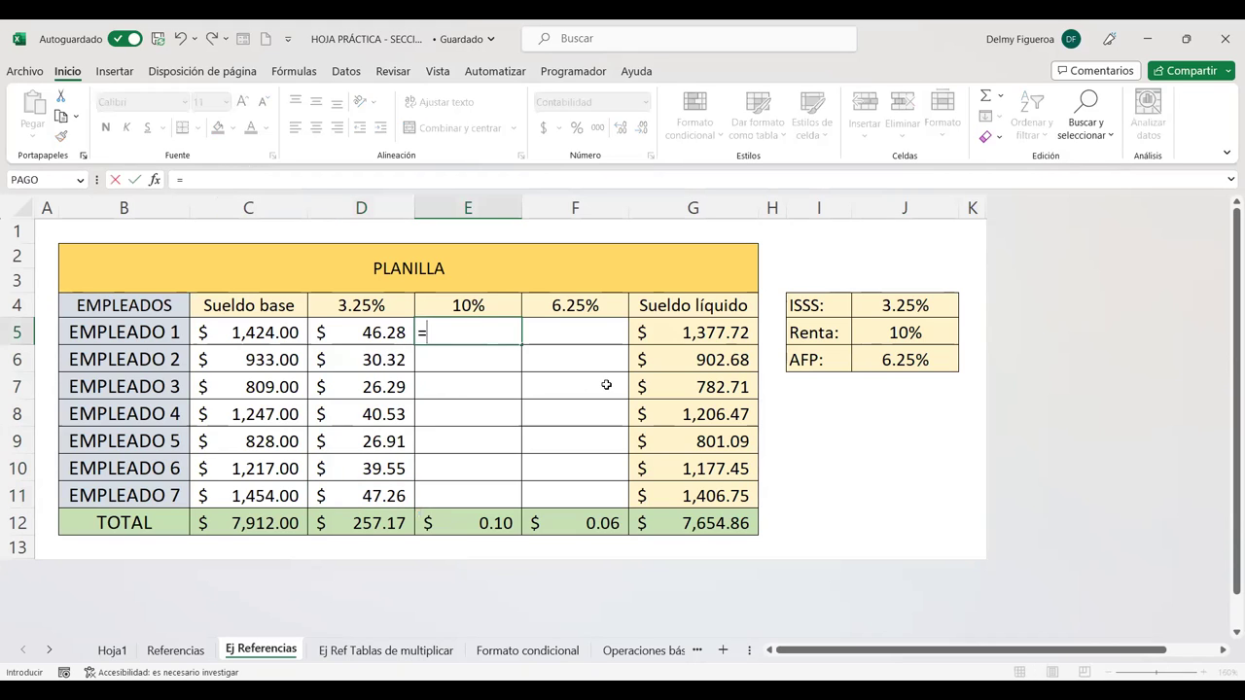
{"action": "left_click", "coordinate": [272, 333]}
{"action": "type", "text": "*"}
{"action": "left_click", "coordinate": [921, 329]}
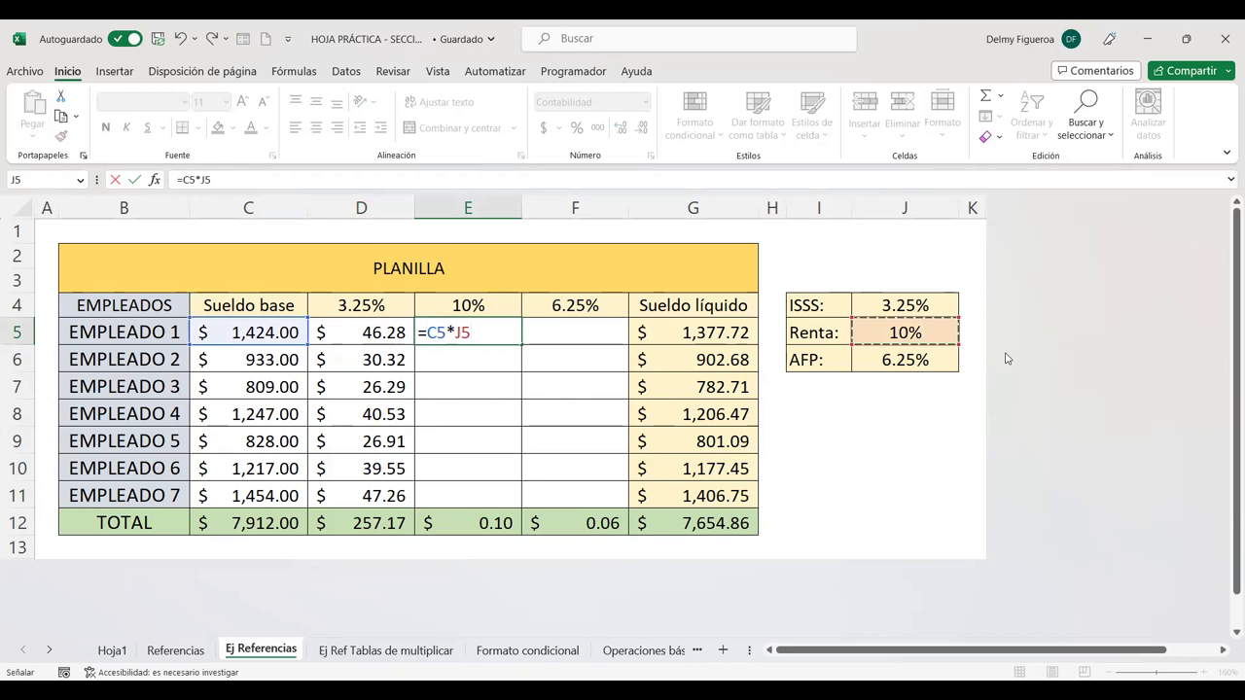
{"action": "key", "text": "F4"}
{"action": "key", "text": "Return"}
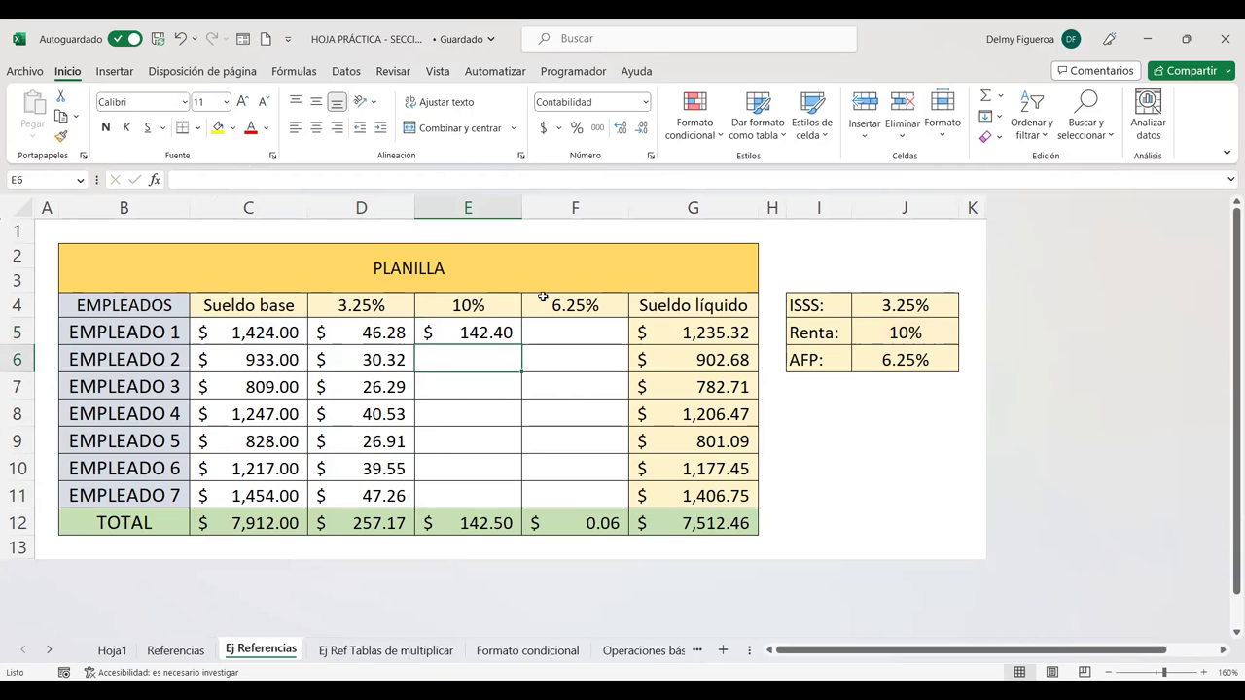
- Fill the Renta formula from E5 down to E11 and check the copied formulas
{"action": "left_click", "coordinate": [491, 325]}
{"action": "left_click_drag", "start_coordinate": [523, 345], "coordinate": [530, 491]}
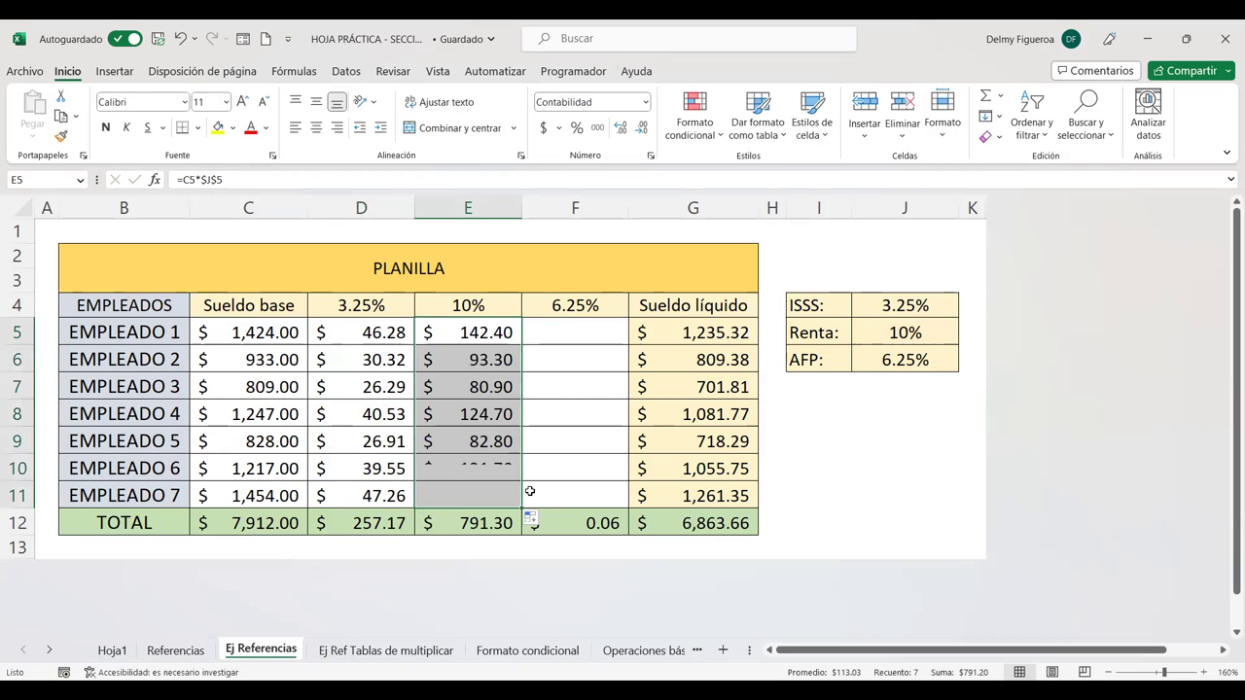
{"action": "left_click", "coordinate": [478, 360]}
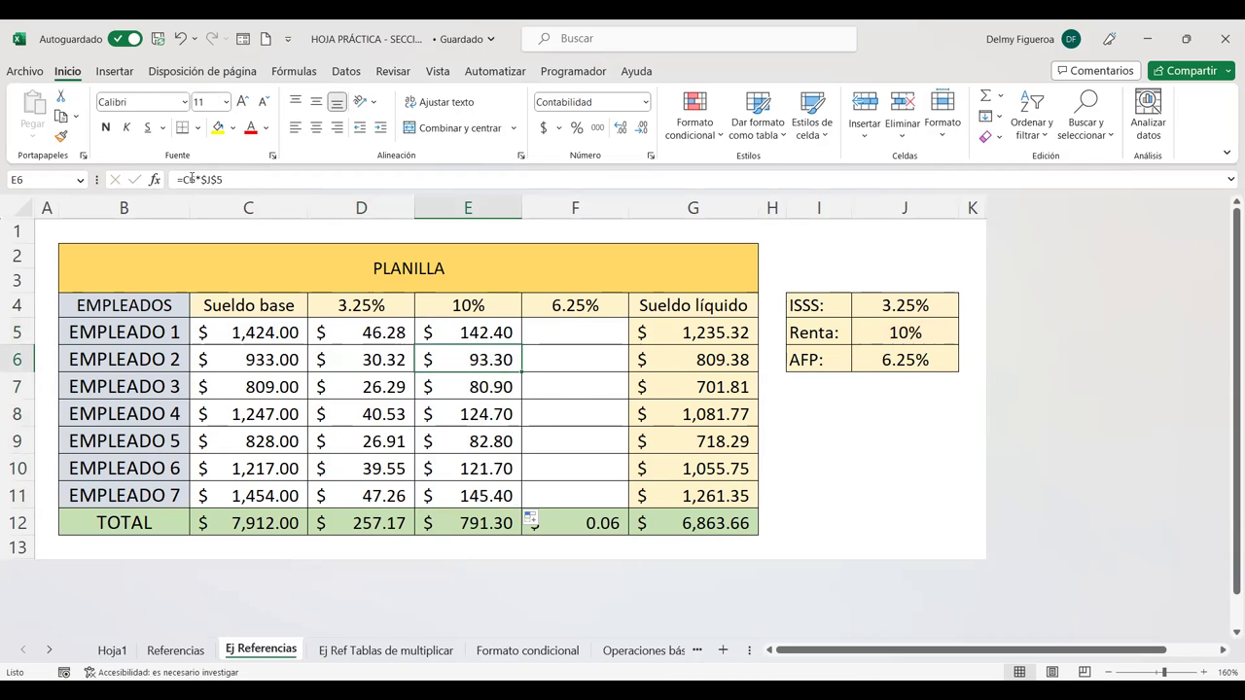
{"action": "key", "text": "Down"}
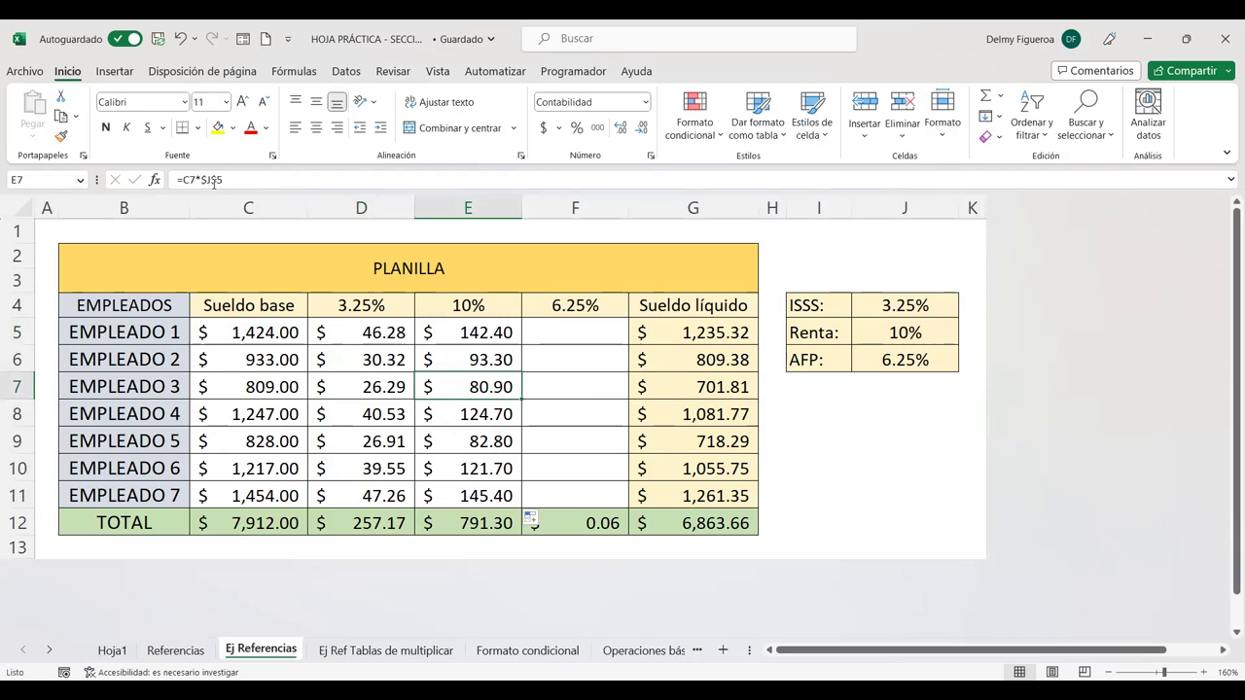
{"action": "key", "text": "Down"}
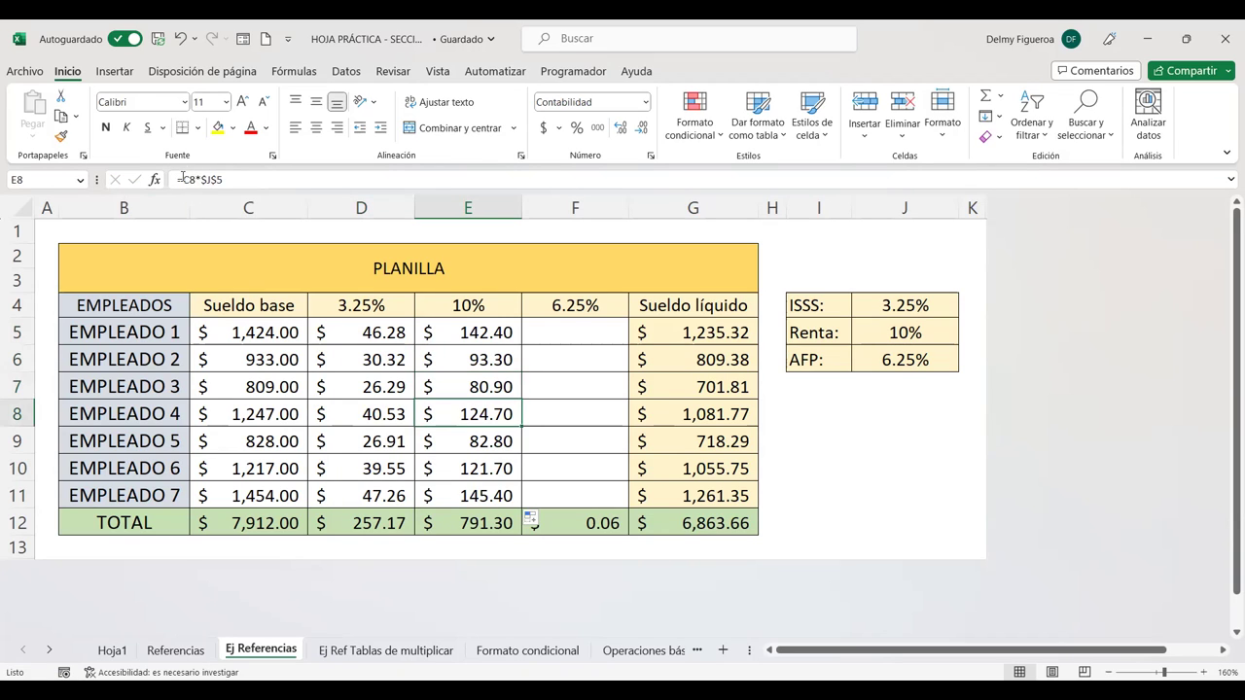
{"action": "key", "text": "Down"}
{"action": "key", "text": "Down"}
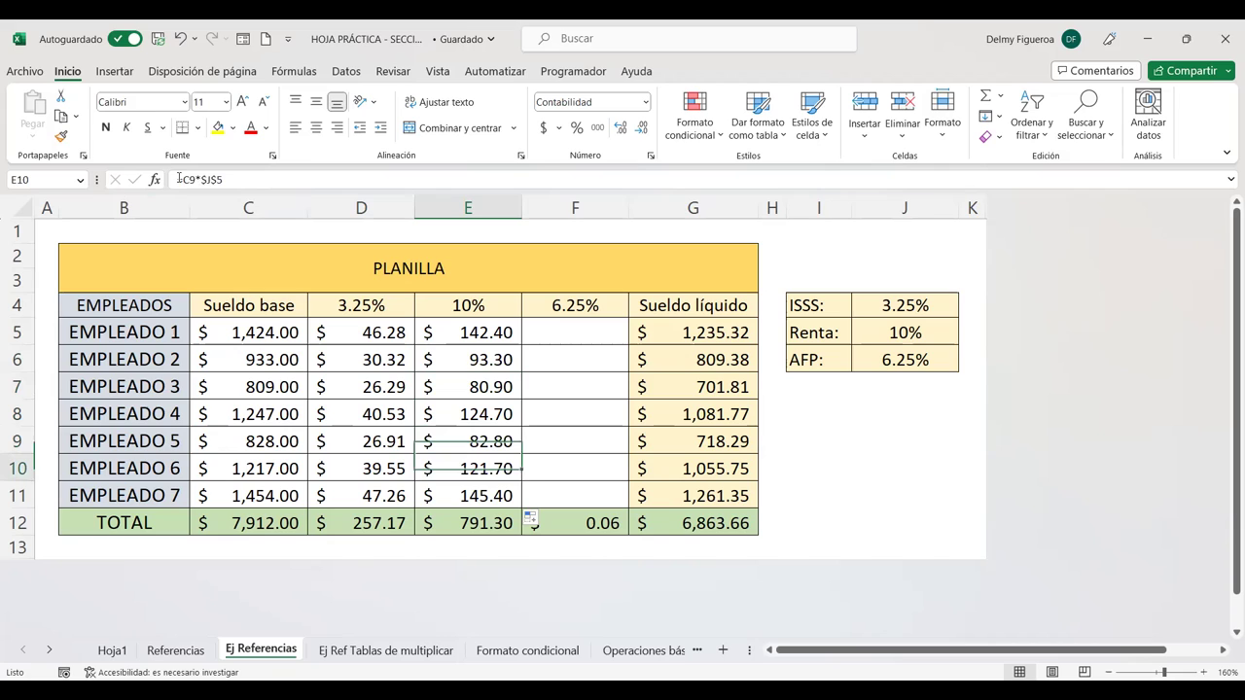
{"action": "key", "text": "Down"}
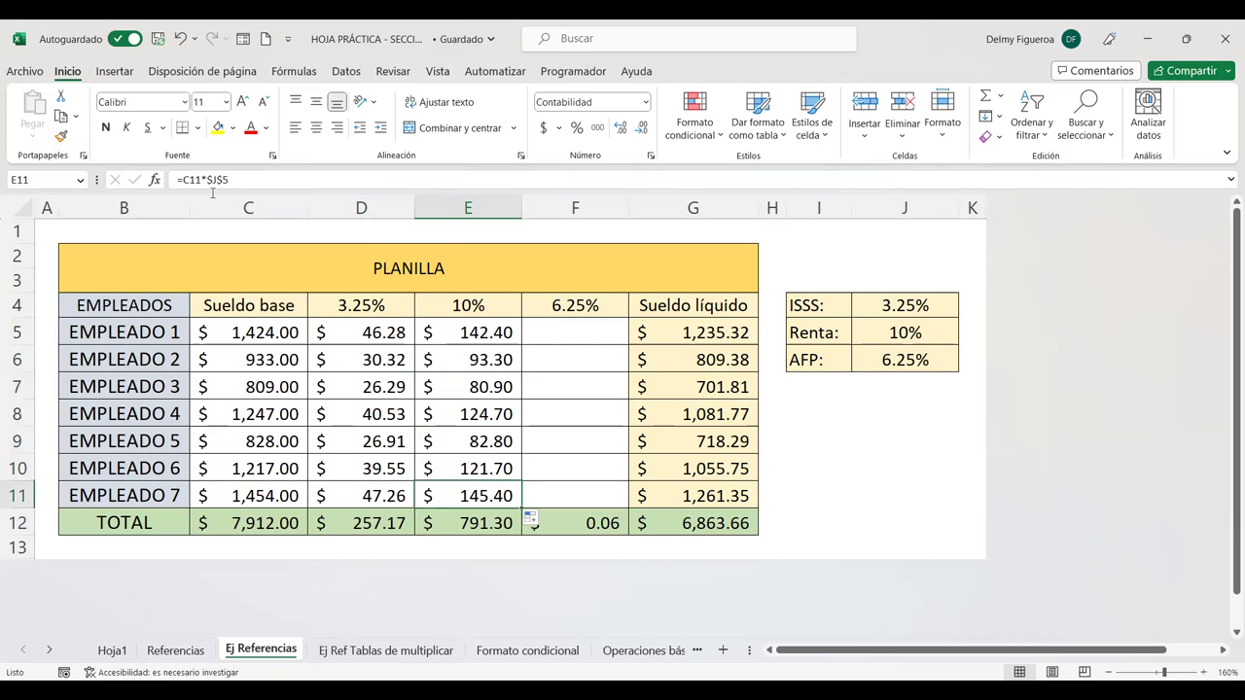
- Calculate EMPLEADO 1's AFP deduction in F5 with =C5*$J$6, making the rate reference absolute
{"action": "left_click", "coordinate": [587, 332]}
{"action": "type", "text": "="}
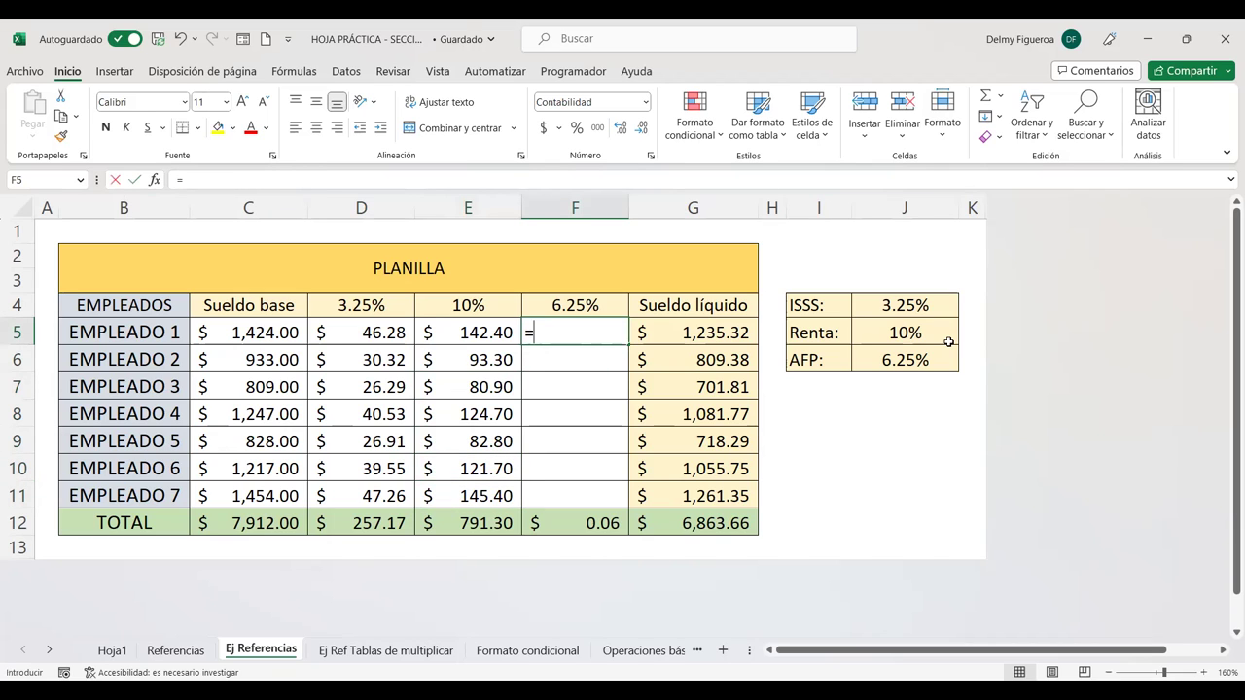
{"action": "left_click", "coordinate": [258, 332]}
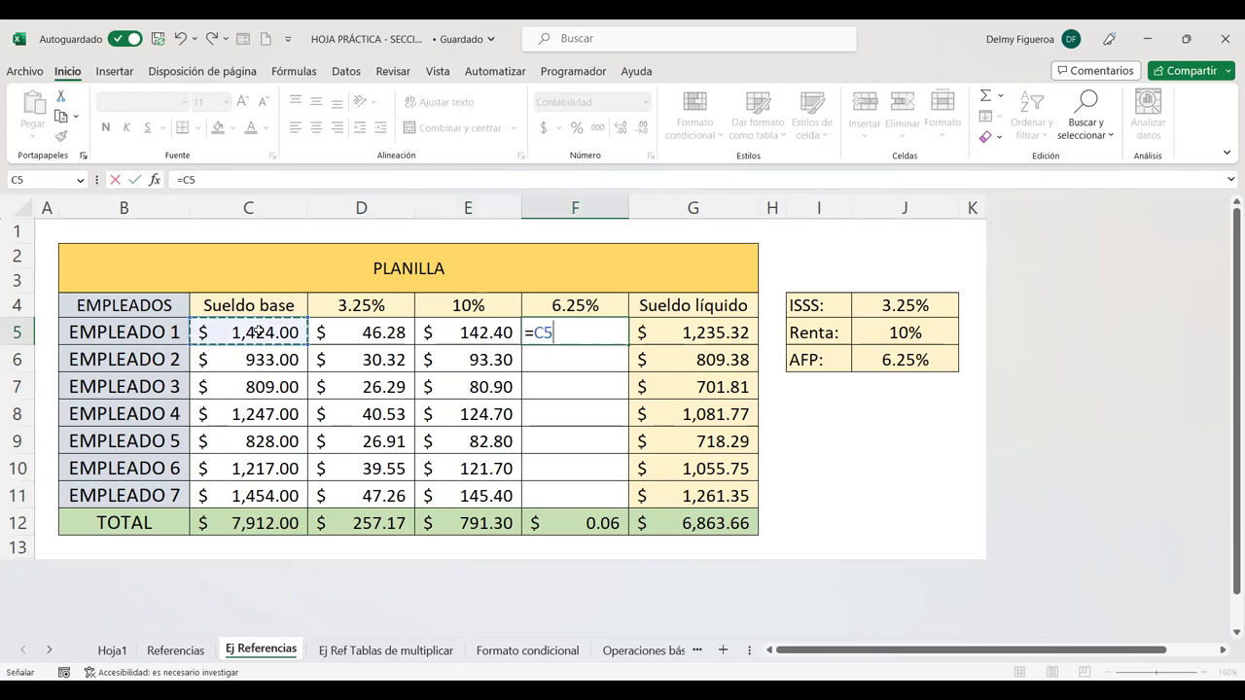
{"action": "type", "text": "*"}
{"action": "left_click", "coordinate": [905, 361]}
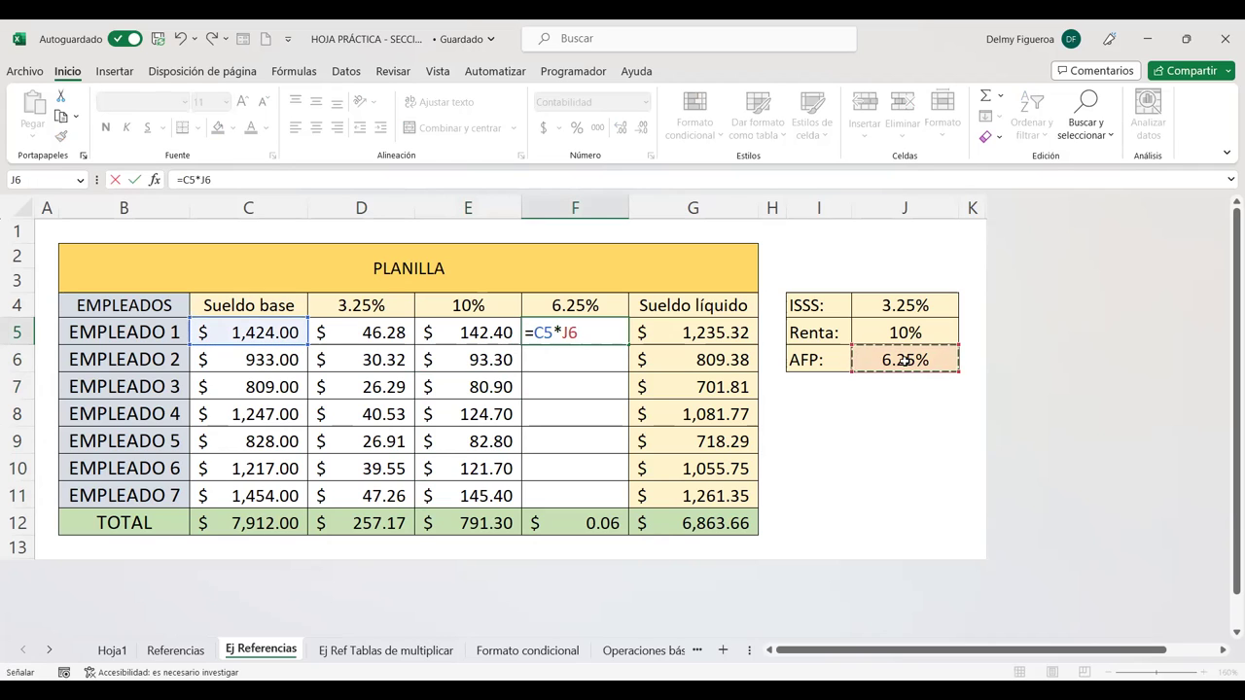
{"action": "key", "text": "F4"}
{"action": "key", "text": "Return"}
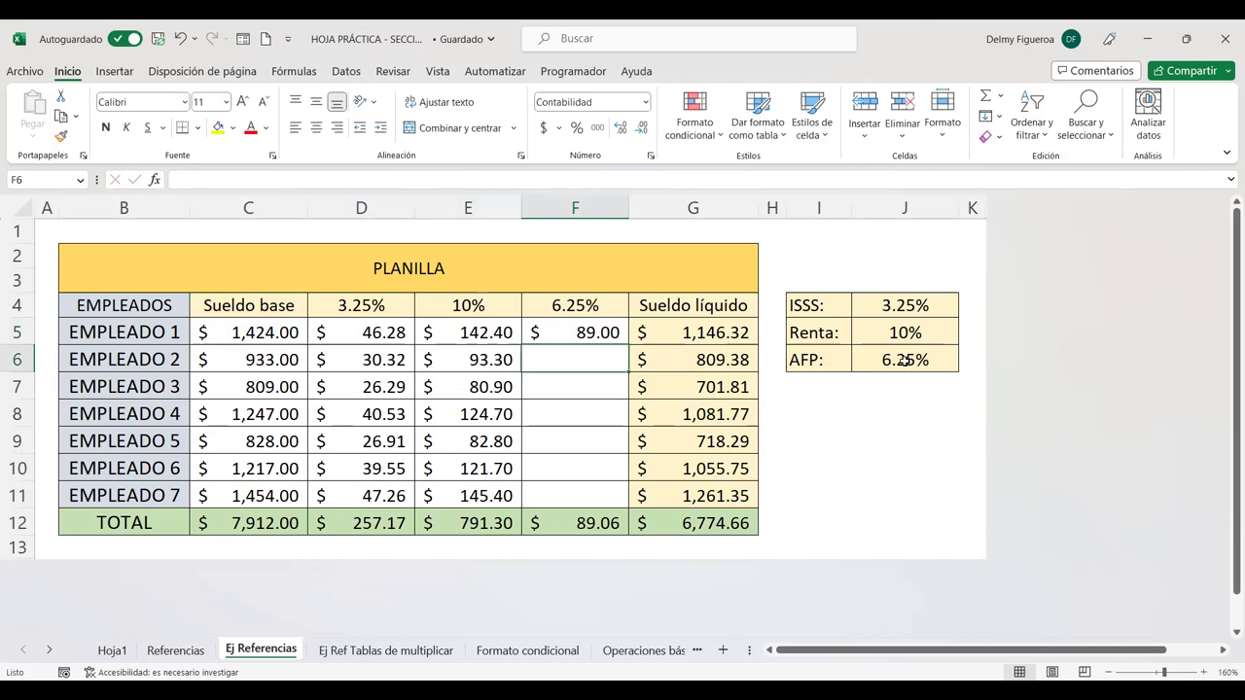
- Fill the AFP formula from F5 down to F11 and check the copied formulas
{"action": "left_click", "coordinate": [594, 328]}
{"action": "left_click_drag", "start_coordinate": [628, 346], "coordinate": [619, 497]}
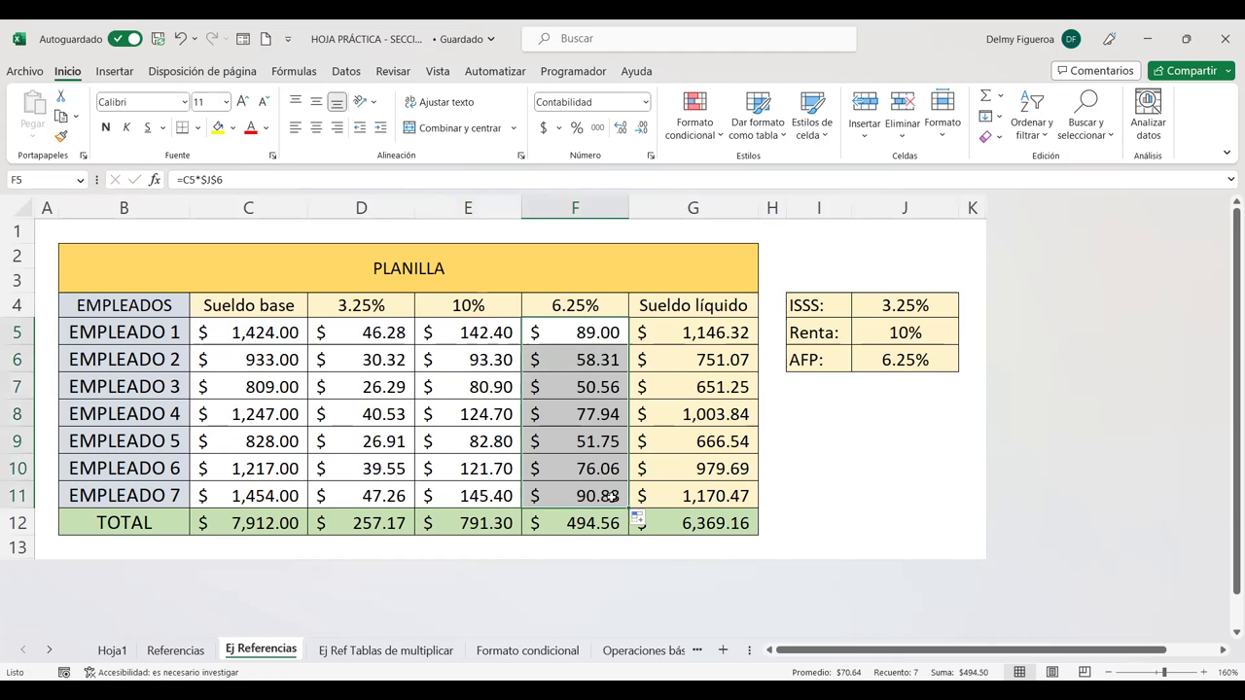
{"action": "left_click", "coordinate": [594, 333]}
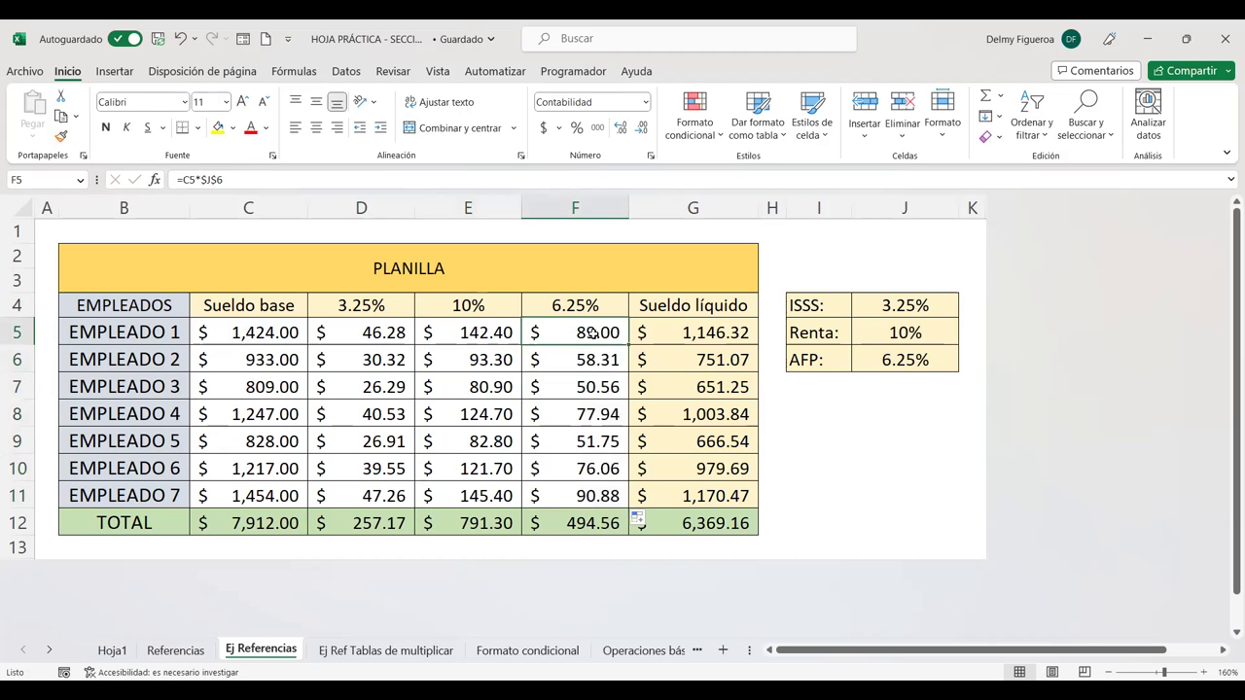
{"action": "left_click", "coordinate": [588, 386]}
{"action": "left_click", "coordinate": [595, 414]}
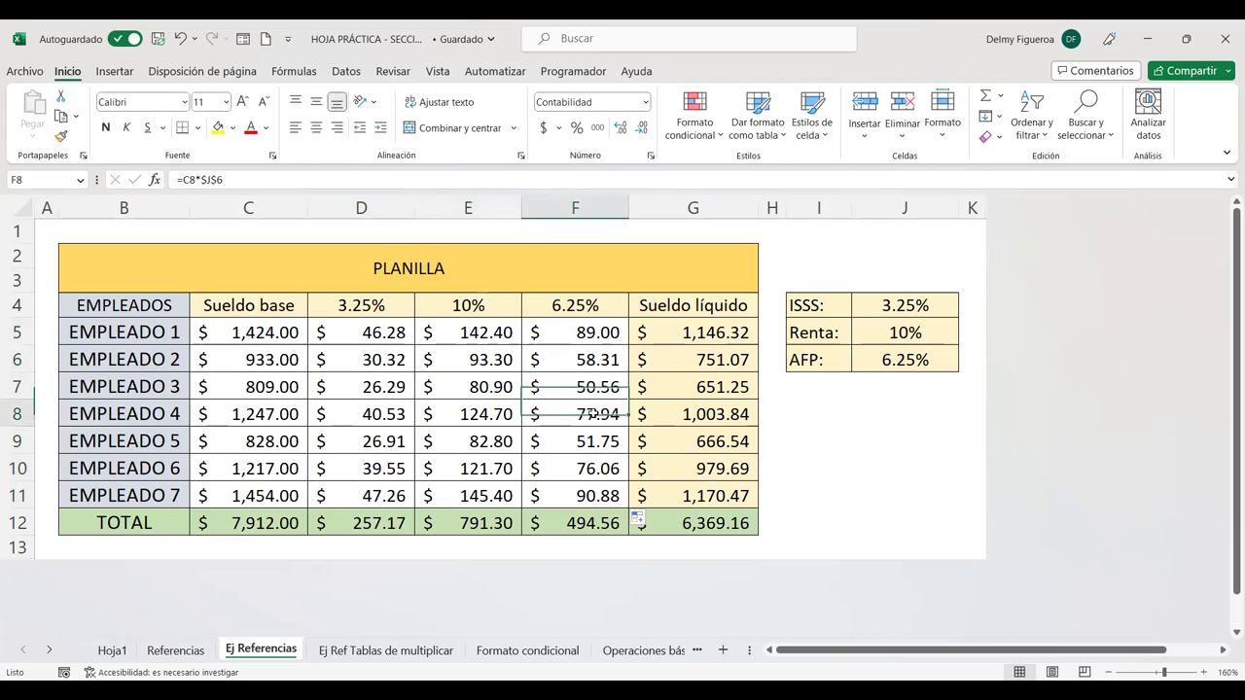
{"action": "left_click", "coordinate": [592, 441]}
{"action": "left_click", "coordinate": [591, 468]}
{"action": "left_click", "coordinate": [585, 498]}
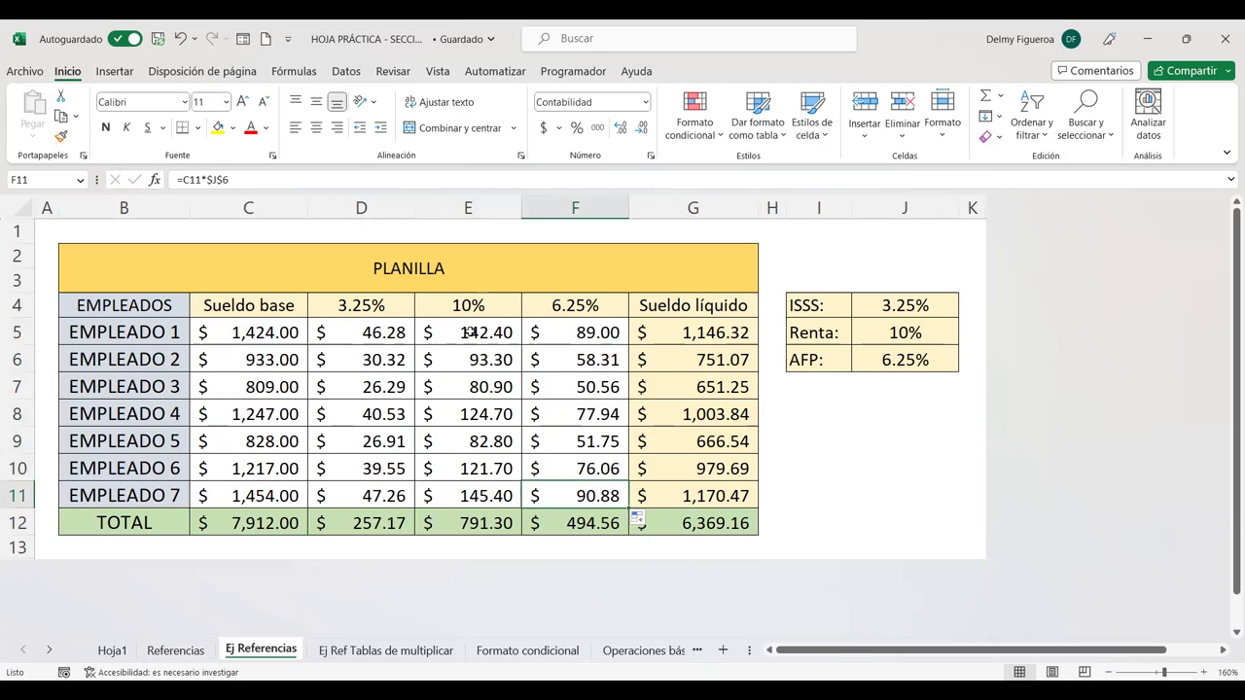
- Compare the payroll's fully absolute rate references in E5 and F5 with the column-absolute PRECIO FINAL formula in P6 of the Referencias sheet
{"action": "left_click", "coordinate": [470, 332]}
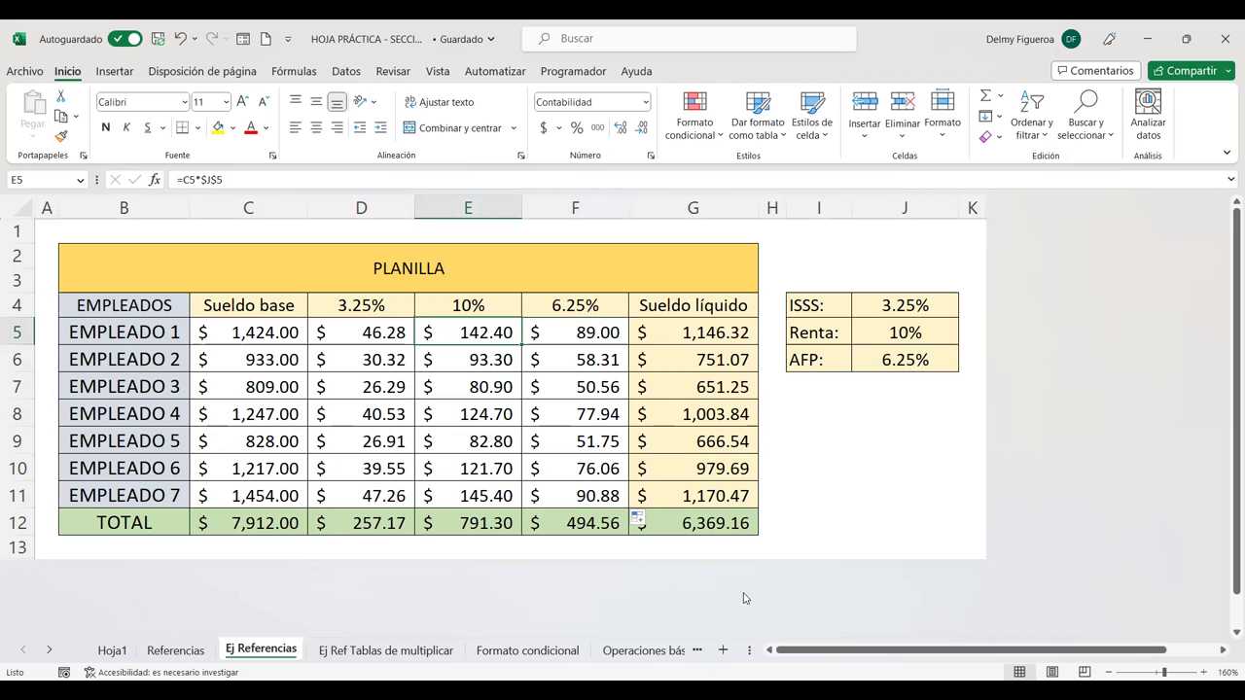
{"action": "left_click", "coordinate": [839, 409]}
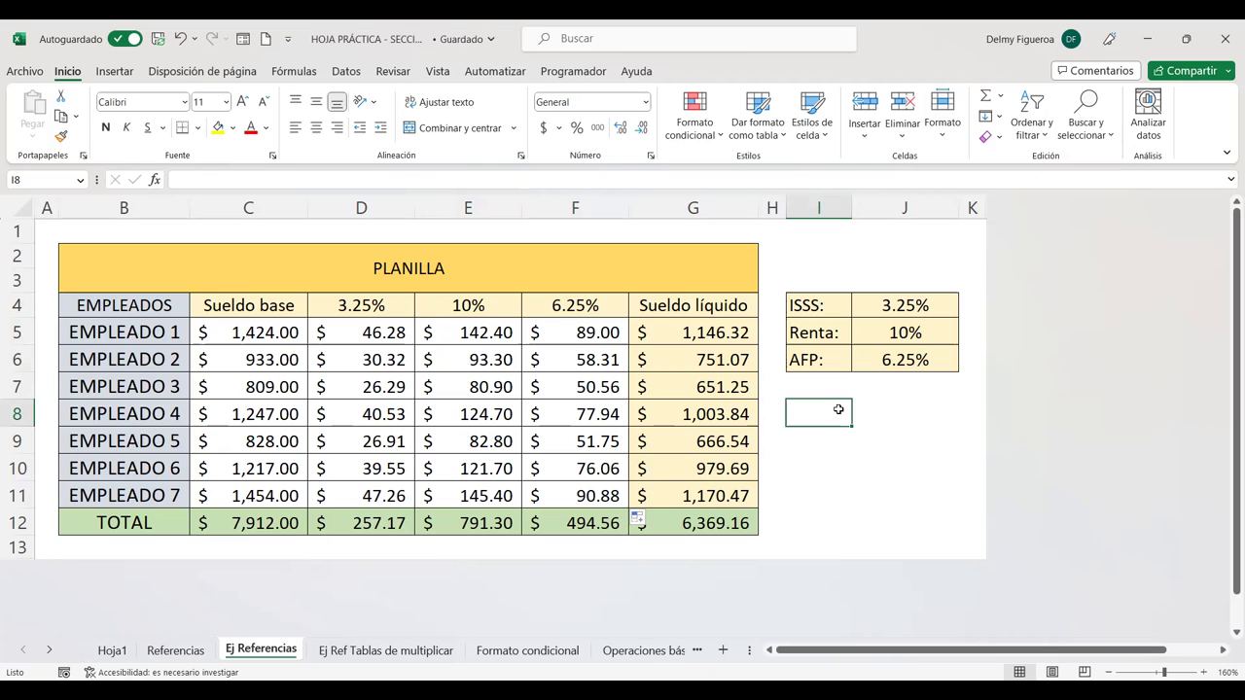
{"action": "left_click", "coordinate": [178, 651]}
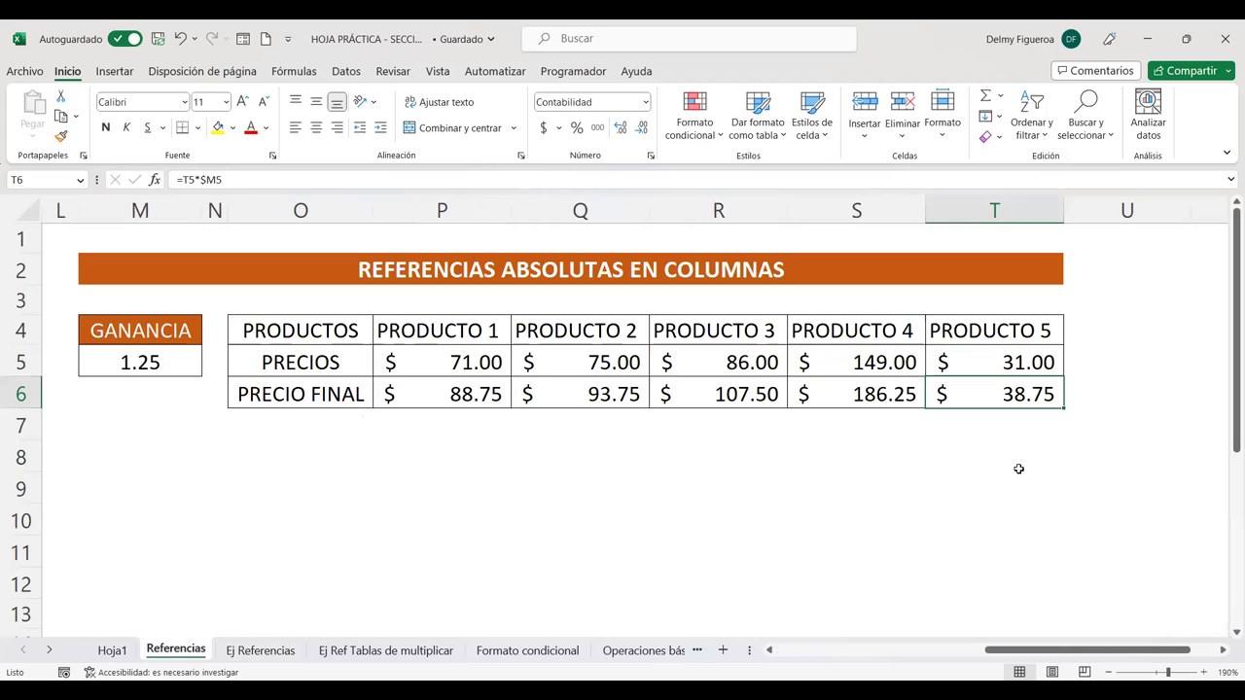
{"action": "left_click", "coordinate": [1005, 358]}
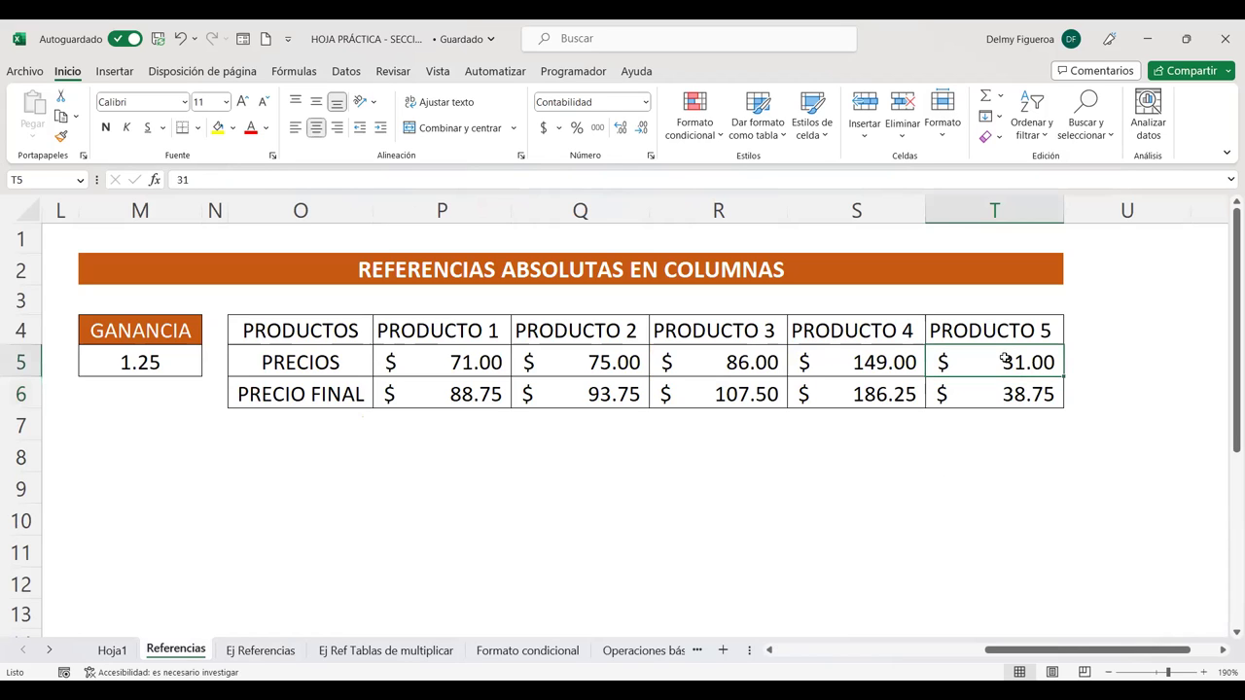
{"action": "left_click", "coordinate": [257, 653]}
{"action": "left_click", "coordinate": [576, 333]}
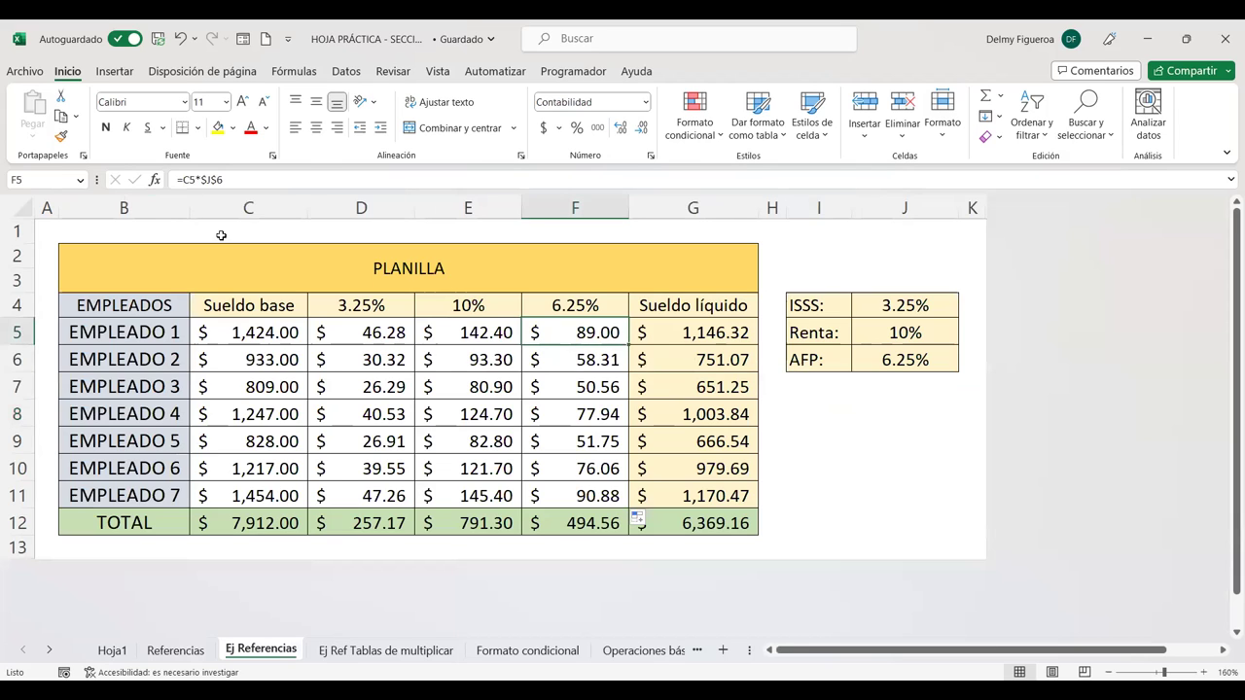
{"action": "left_click", "coordinate": [185, 651]}
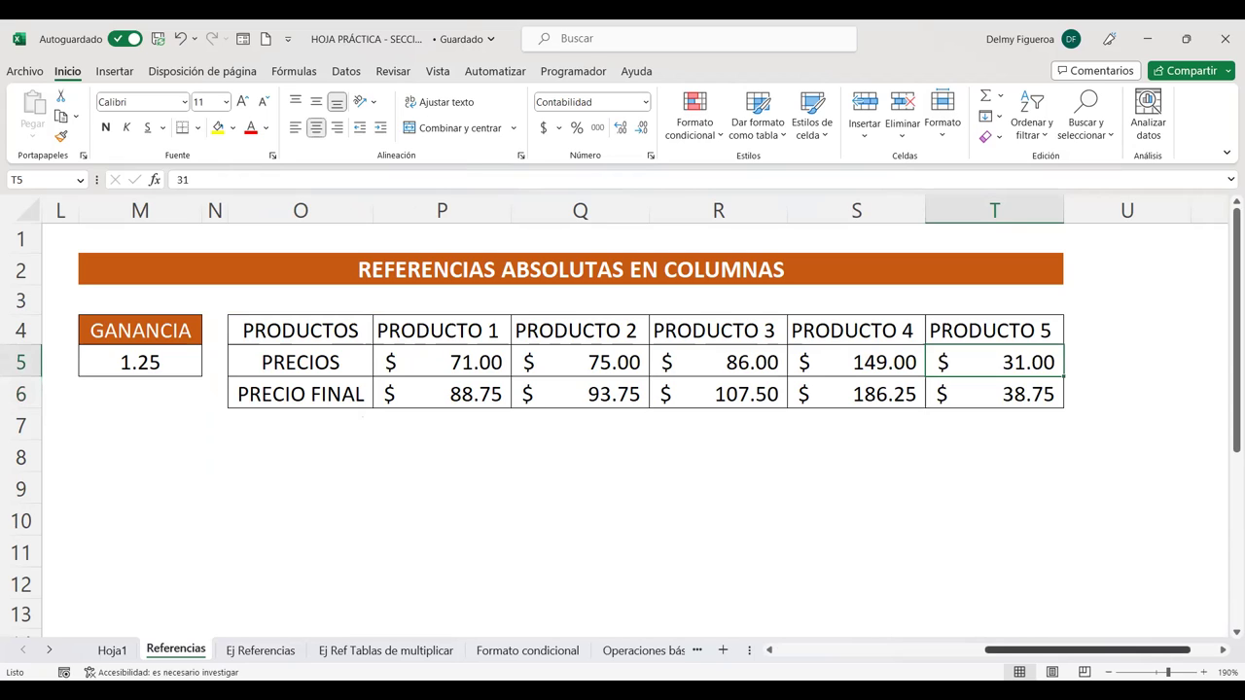
{"action": "left_click", "coordinate": [475, 393]}
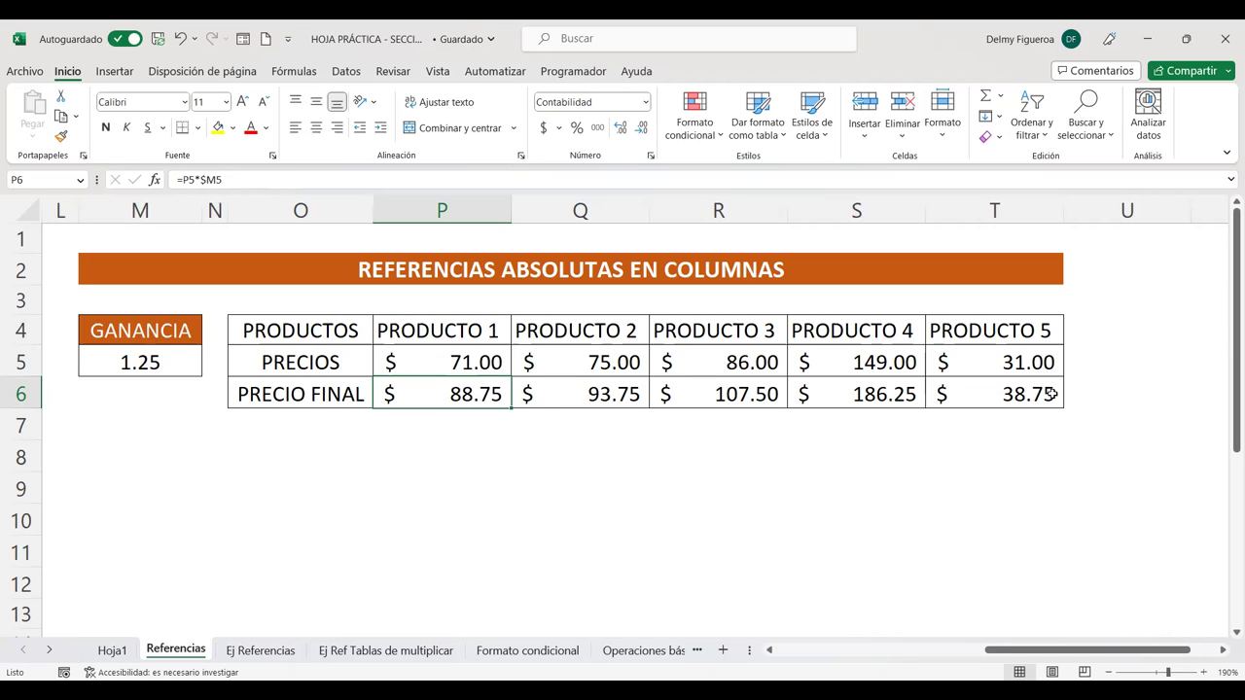
- Examine the row-absolute PRECIO FINAL formula in K5 of the REFERENCIAS ABSOLUTAS EN FILAS table
{"action": "left_click", "coordinate": [203, 493]}
{"action": "key", "text": "Left"}
{"action": "key", "text": "Left"}
{"action": "key", "text": "Left"}
{"action": "key", "text": "Left"}
{"action": "key", "text": "Left"}
{"action": "key", "text": "Left"}
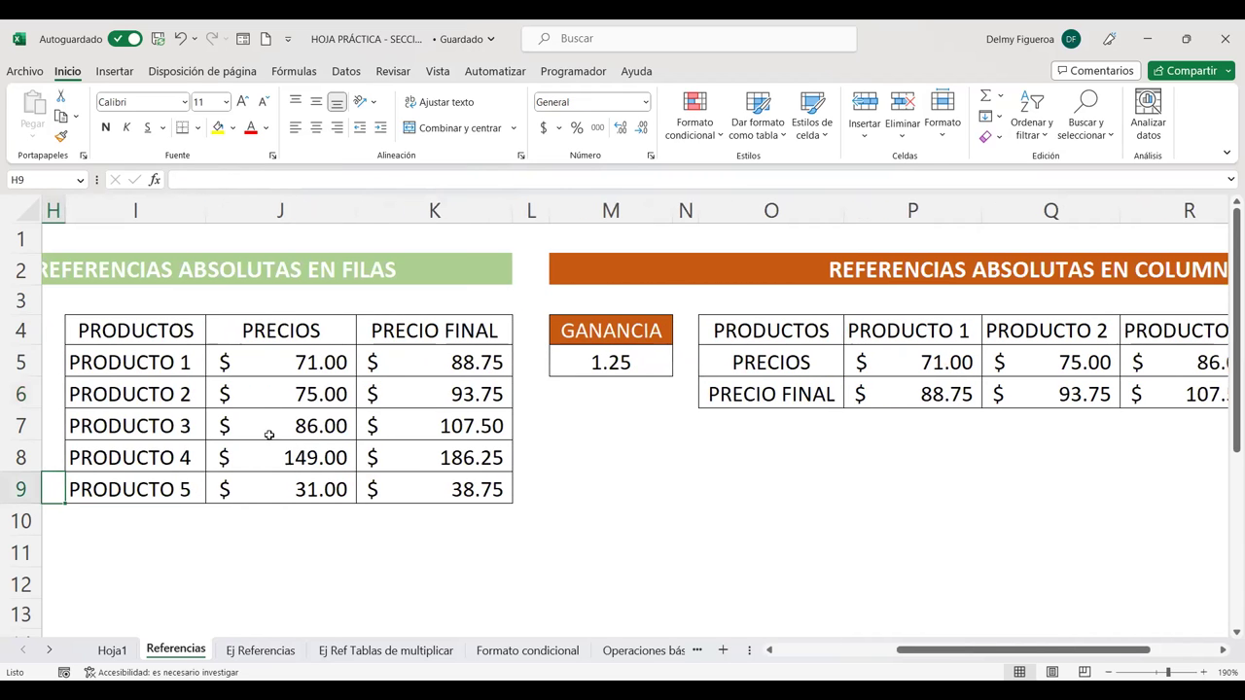
{"action": "left_click", "coordinate": [471, 361]}
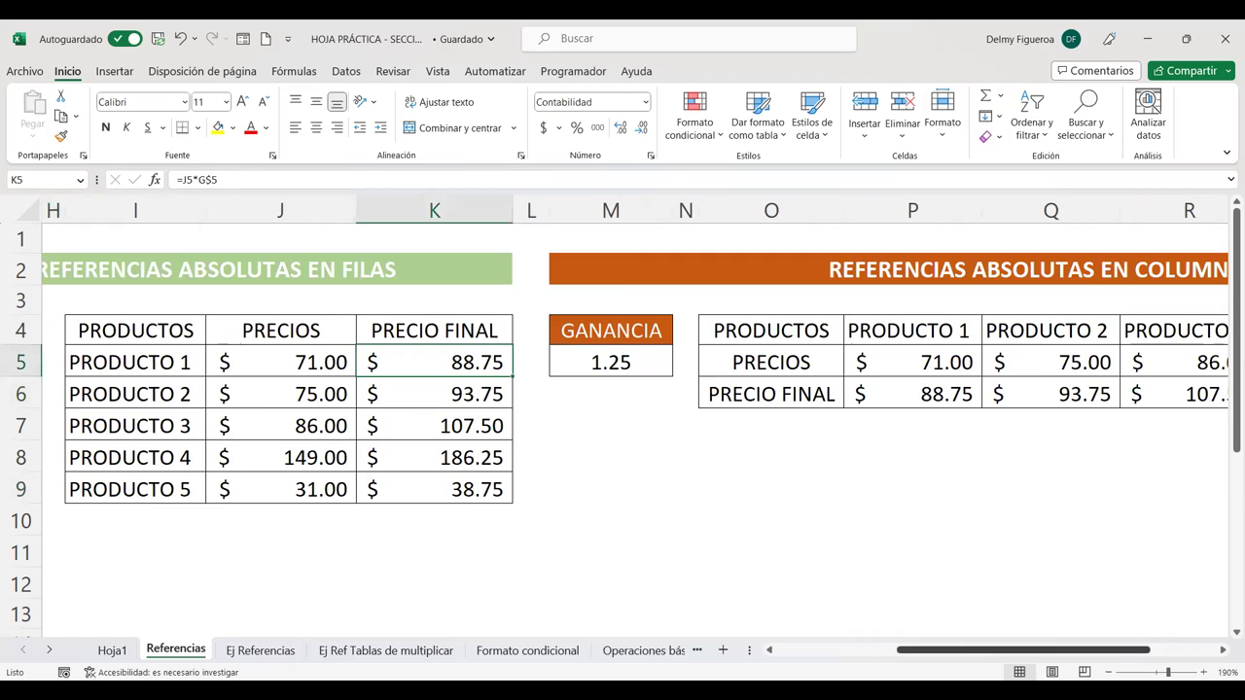
{"action": "scroll", "coordinate": [636, 300], "scroll_direction": "left", "scroll_amount": 3}
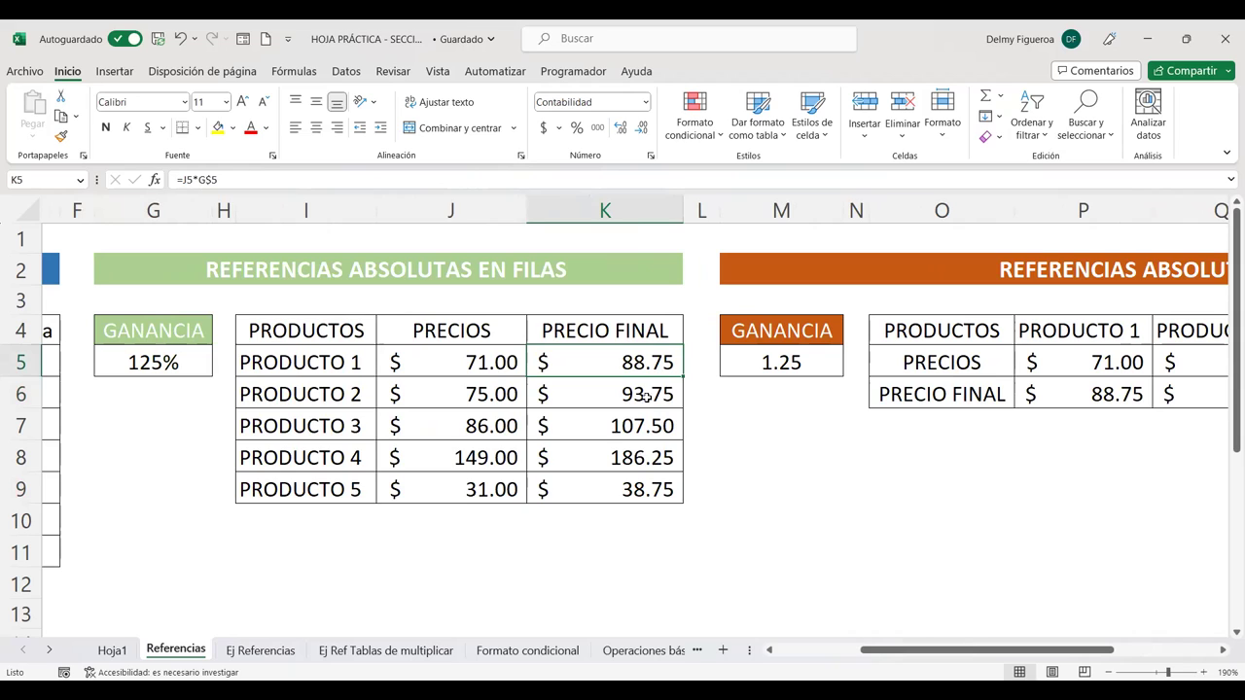
{"action": "left_click", "coordinate": [657, 576]}
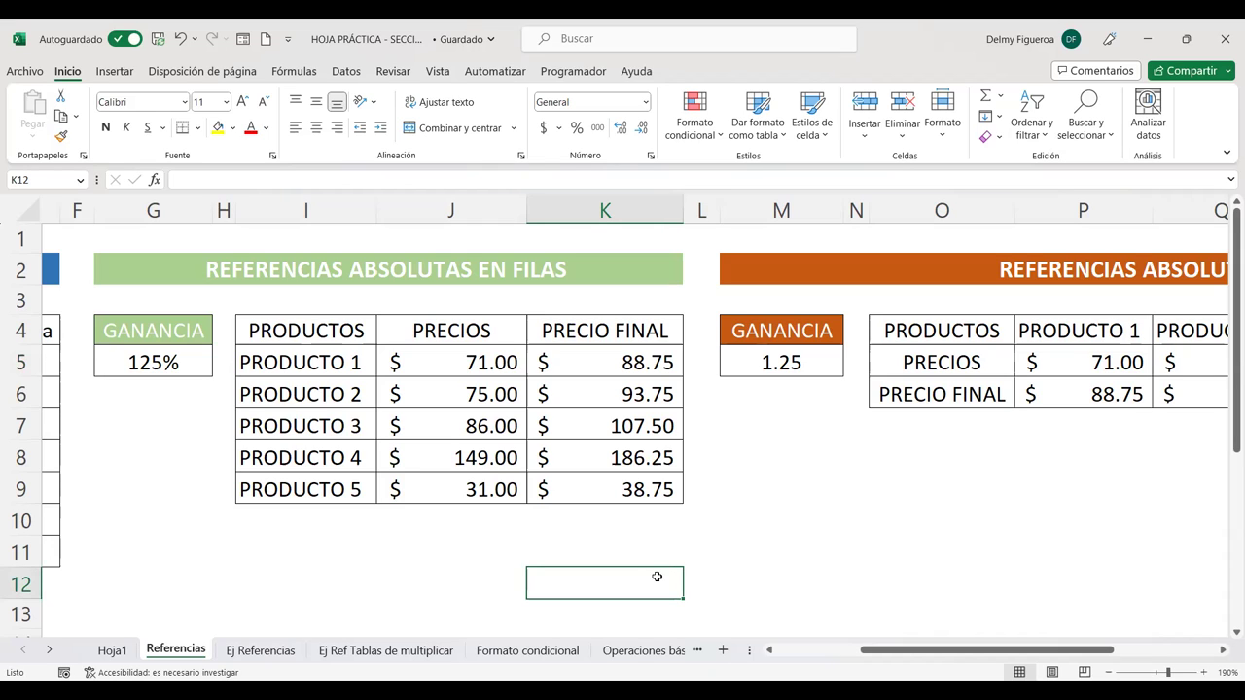
{"action": "left_click", "coordinate": [759, 467]}
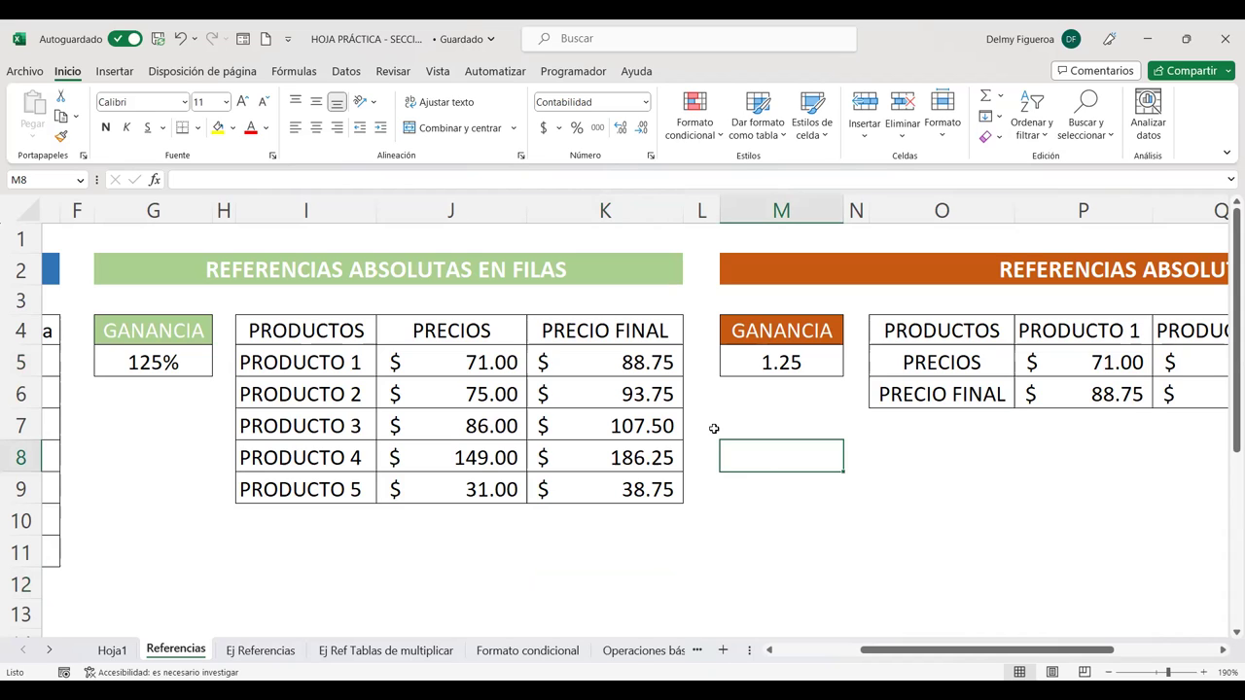
- Compare the single GANANCIA cell M5 on the Referencias sheet with the ISSS, Renta and AFP rate cells J4:J6 on Ej Referencias
{"action": "left_click", "coordinate": [270, 650]}
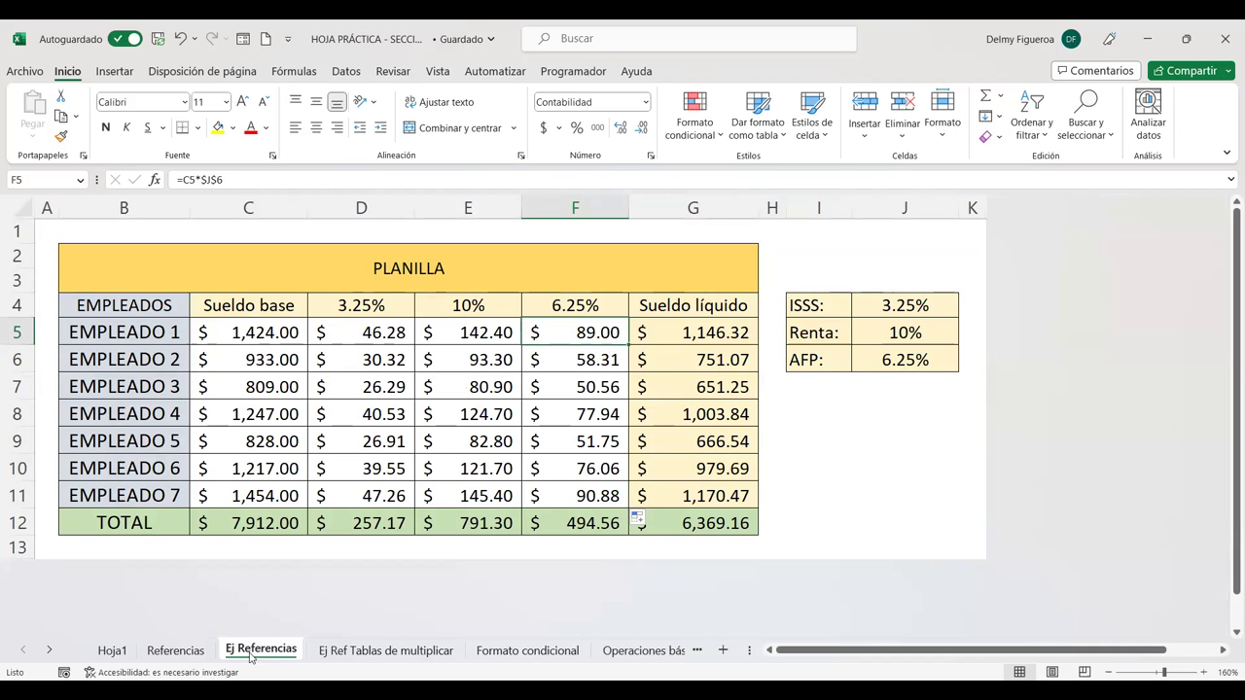
{"action": "left_click", "coordinate": [190, 649]}
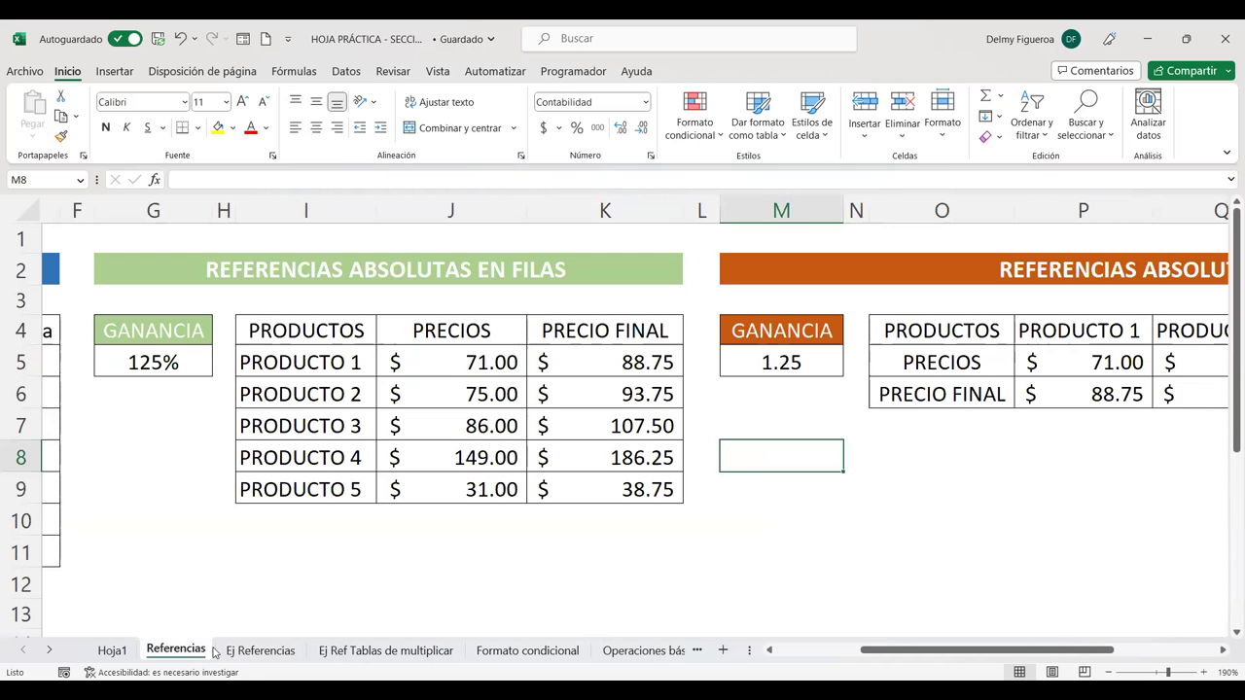
{"action": "left_click", "coordinate": [782, 366]}
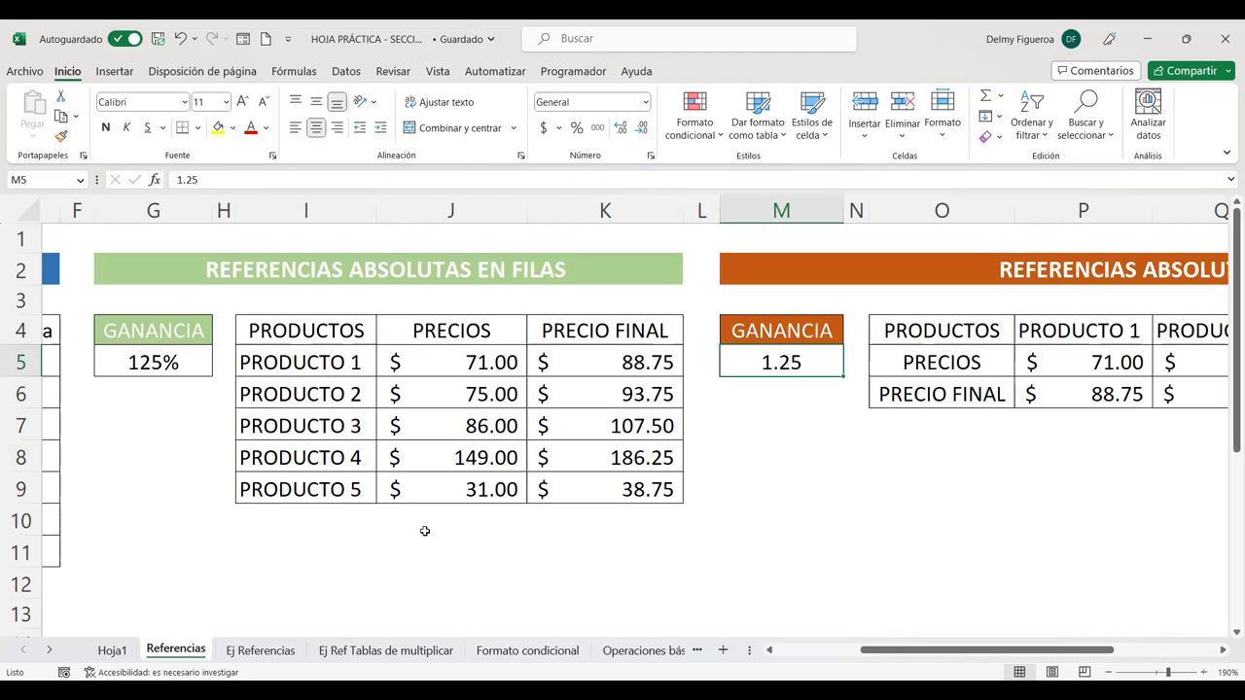
{"action": "left_click", "coordinate": [263, 651]}
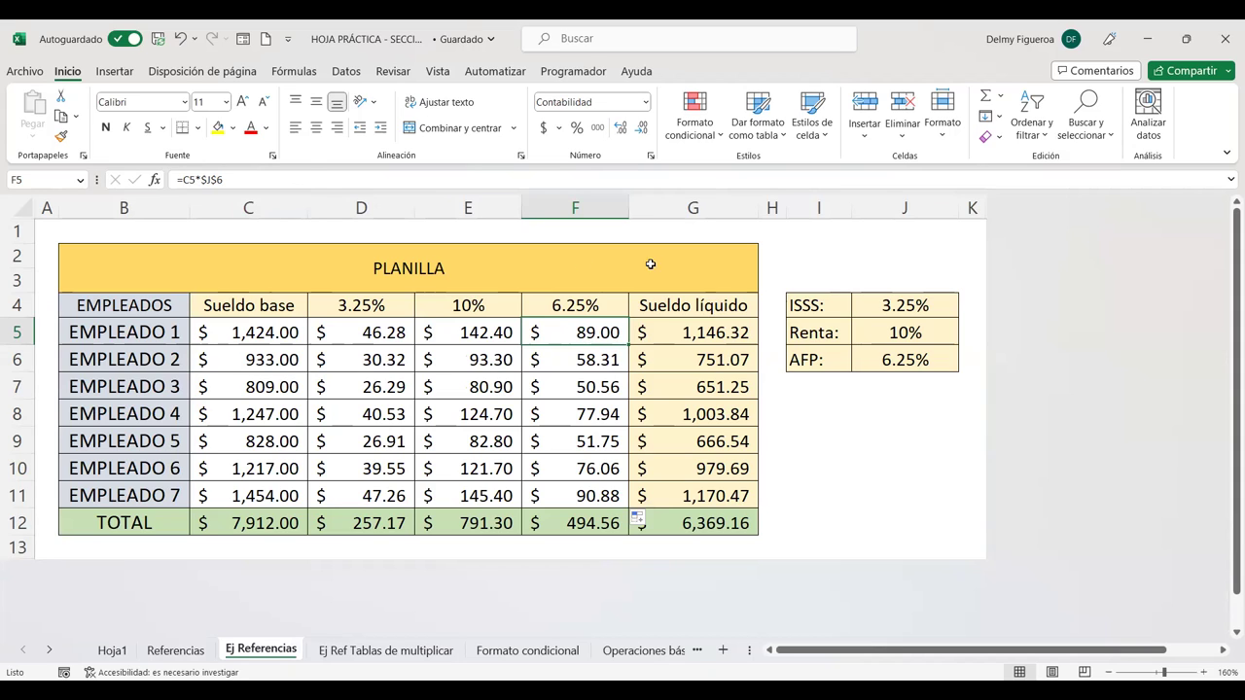
{"action": "left_click", "coordinate": [903, 312]}
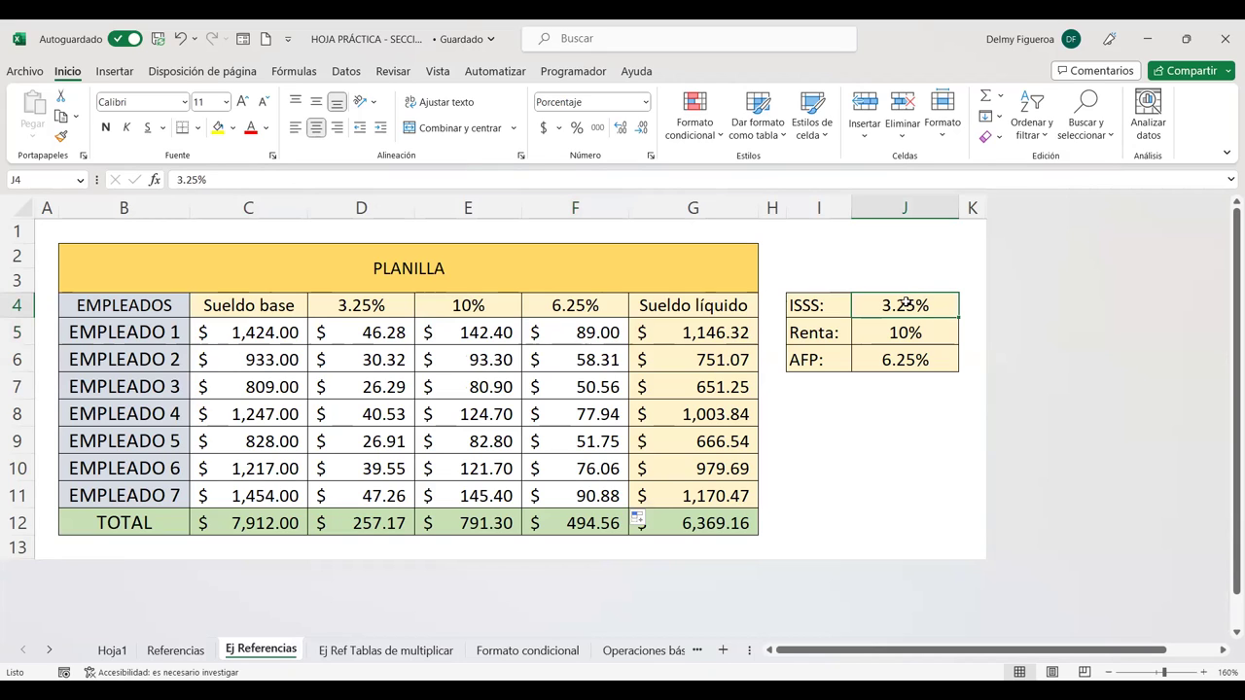
{"action": "left_click", "coordinate": [905, 330]}
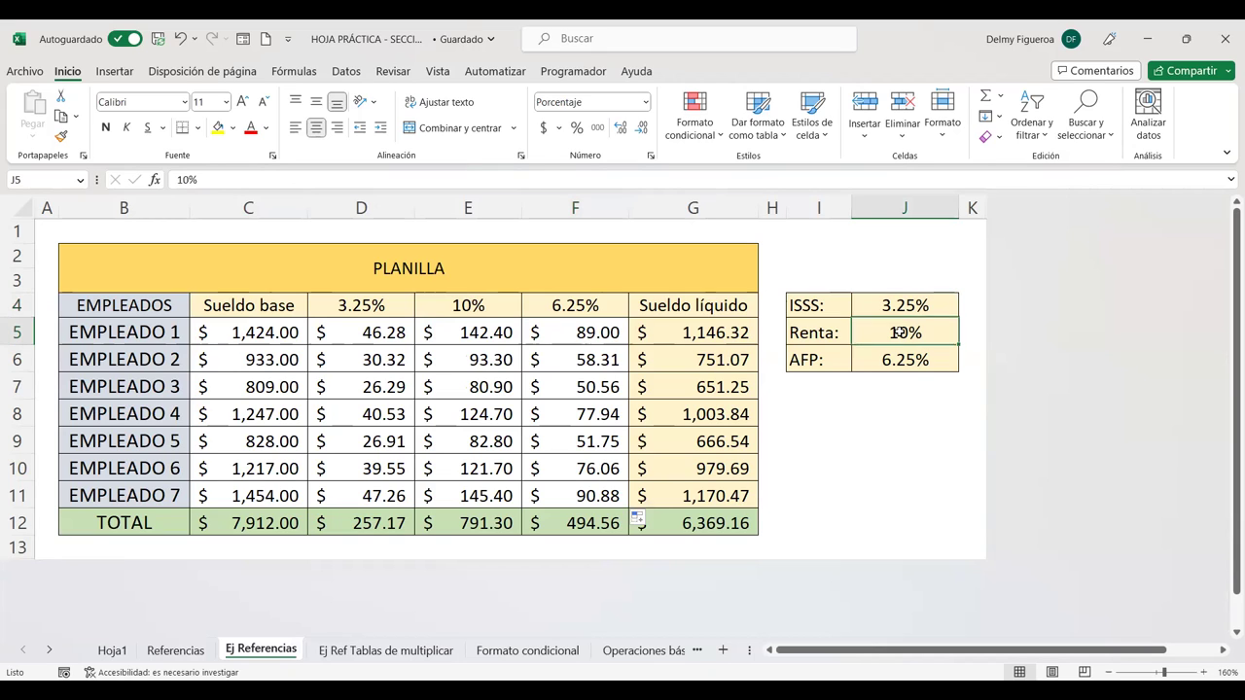
{"action": "left_click", "coordinate": [918, 359]}
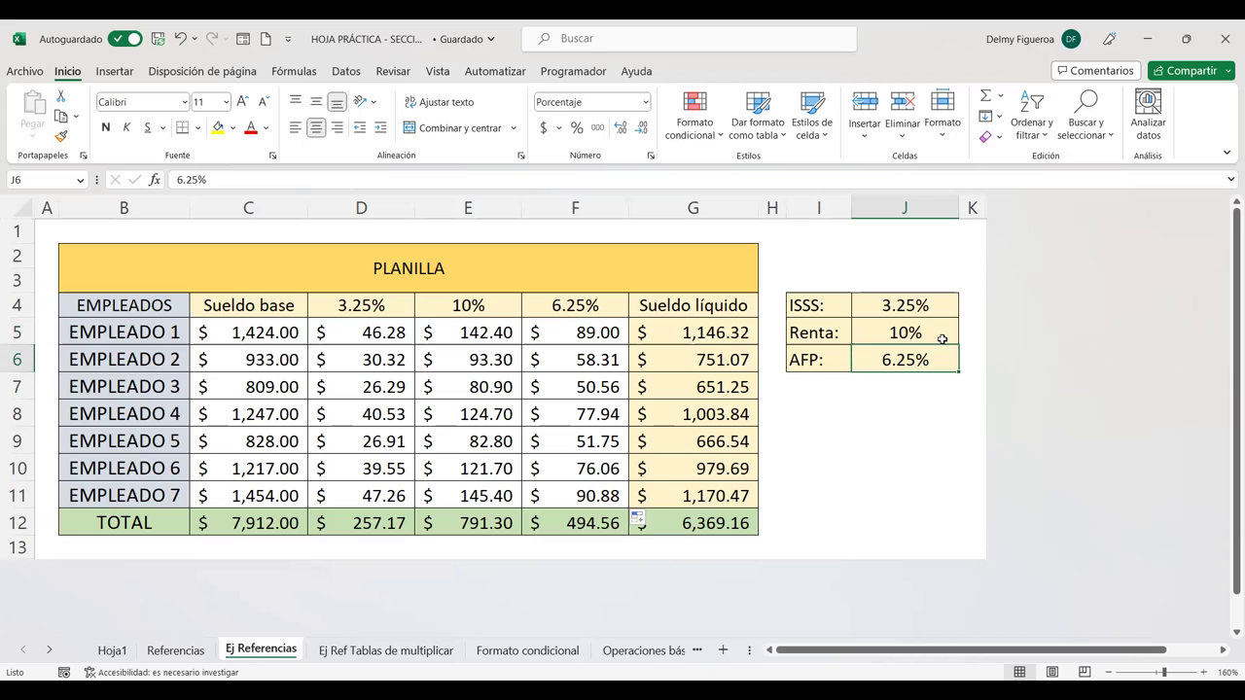
- Inspect which cells the AFP formula in F5 refers to and highlight row 6, which holds the AFP rate
{"action": "left_click", "coordinate": [608, 332]}
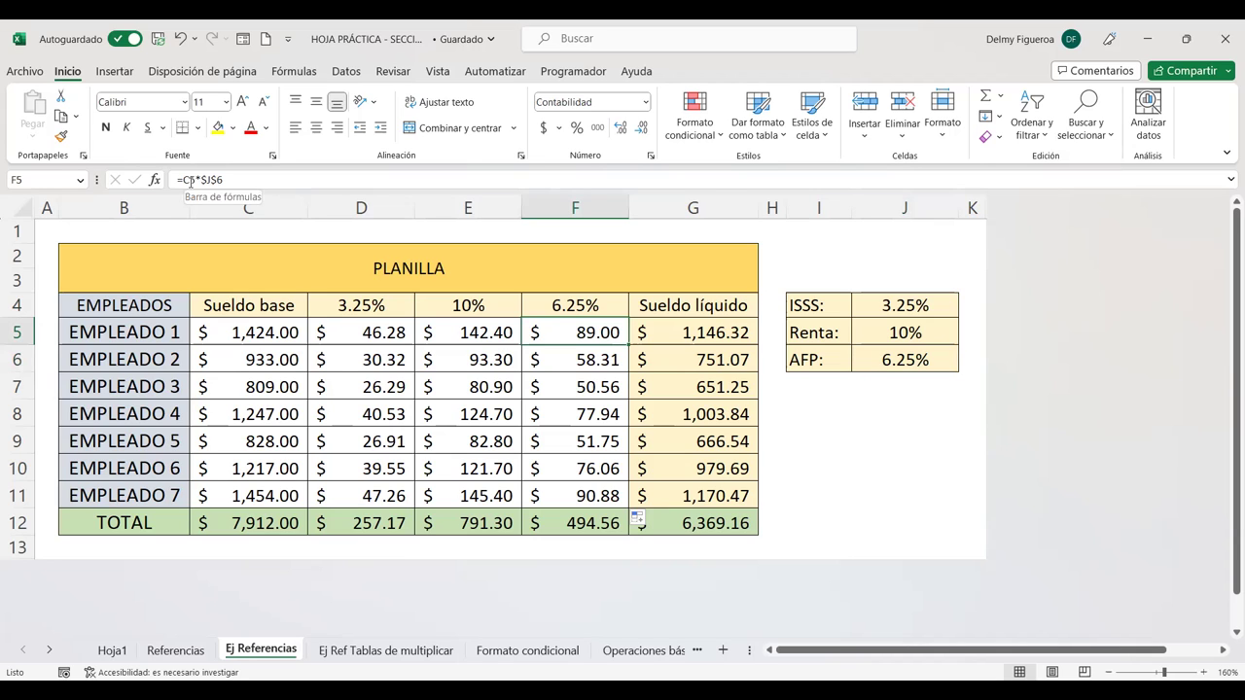
{"action": "double_click", "coordinate": [616, 337]}
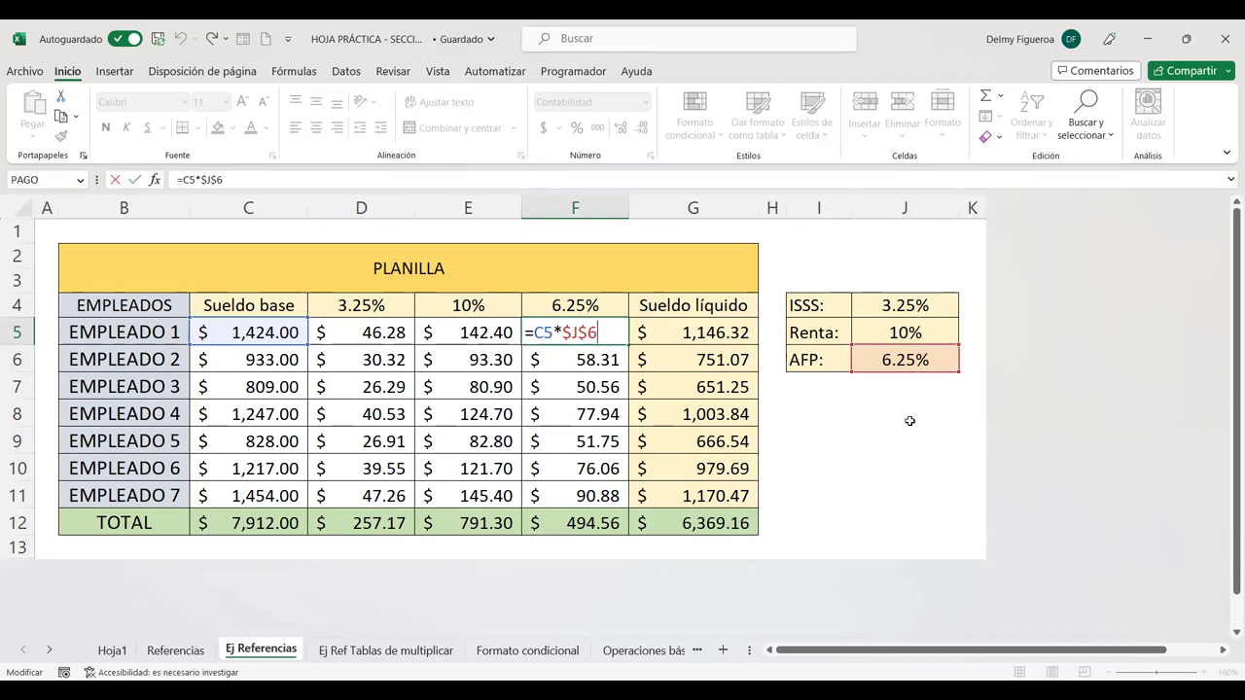
{"action": "key", "text": "Return"}
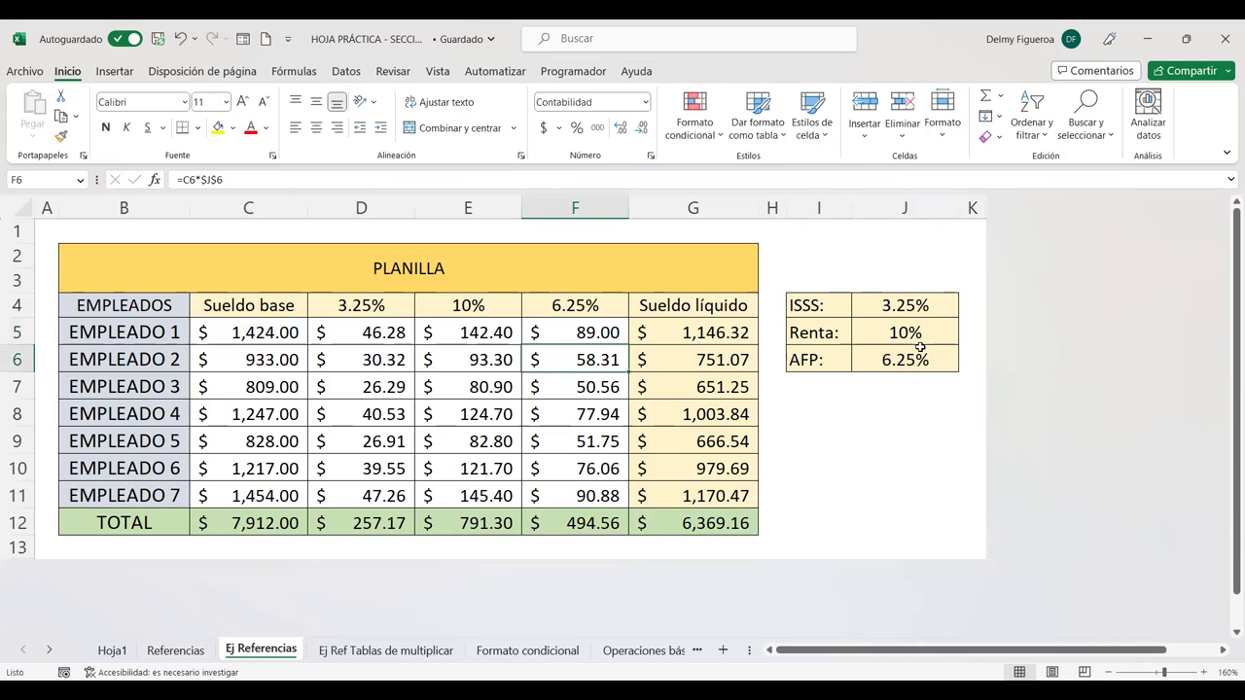
{"action": "left_click", "coordinate": [919, 347]}
{"action": "left_click", "coordinate": [17, 359]}
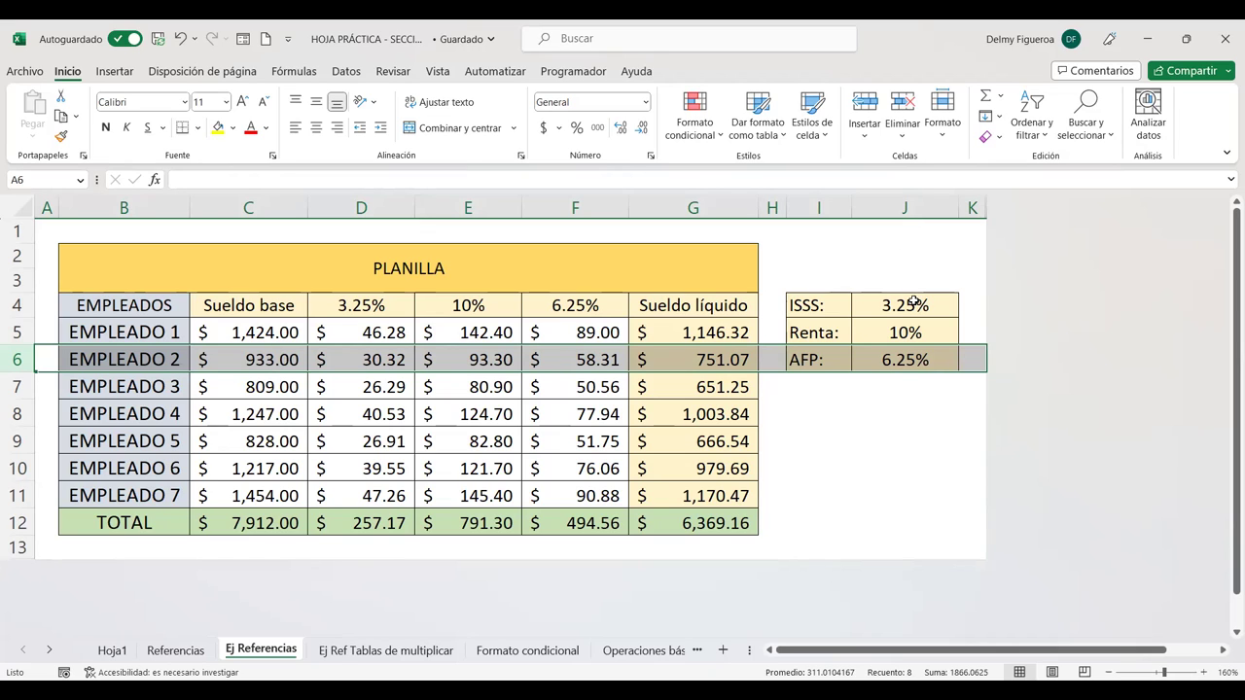
- Clear the AFP deduction formulas from F5:F11
{"action": "left_click_drag", "start_coordinate": [589, 329], "coordinate": [618, 441]}
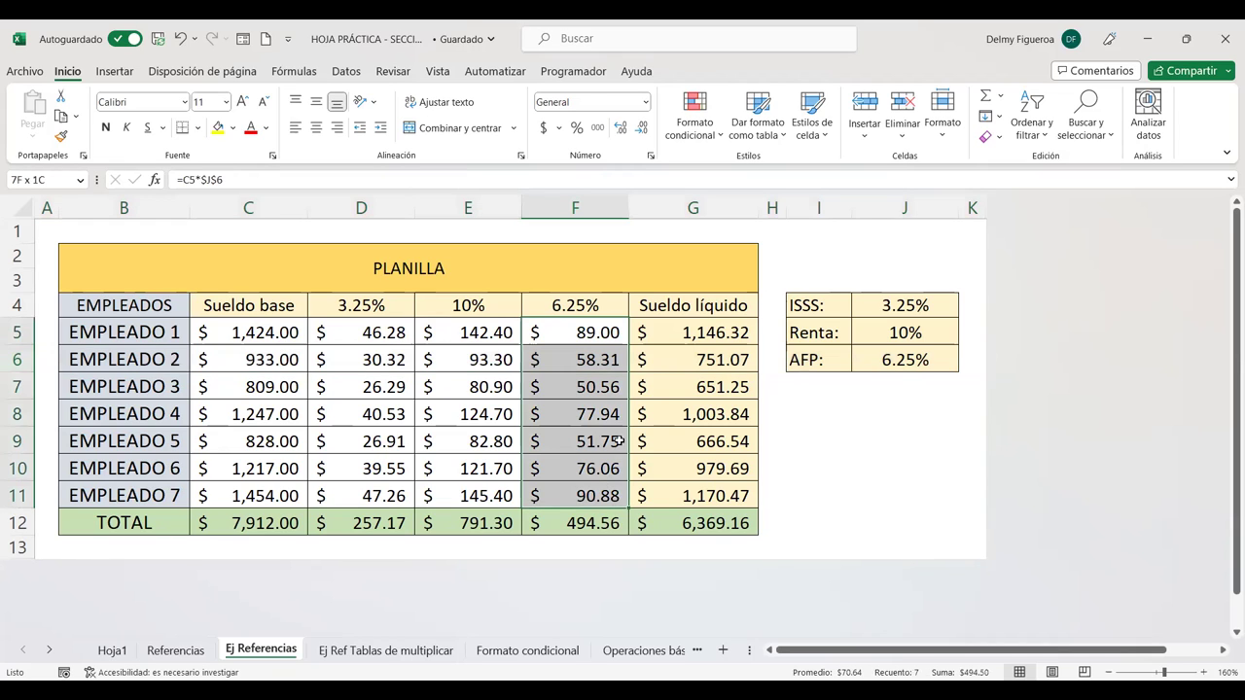
{"action": "key", "text": "Delete"}
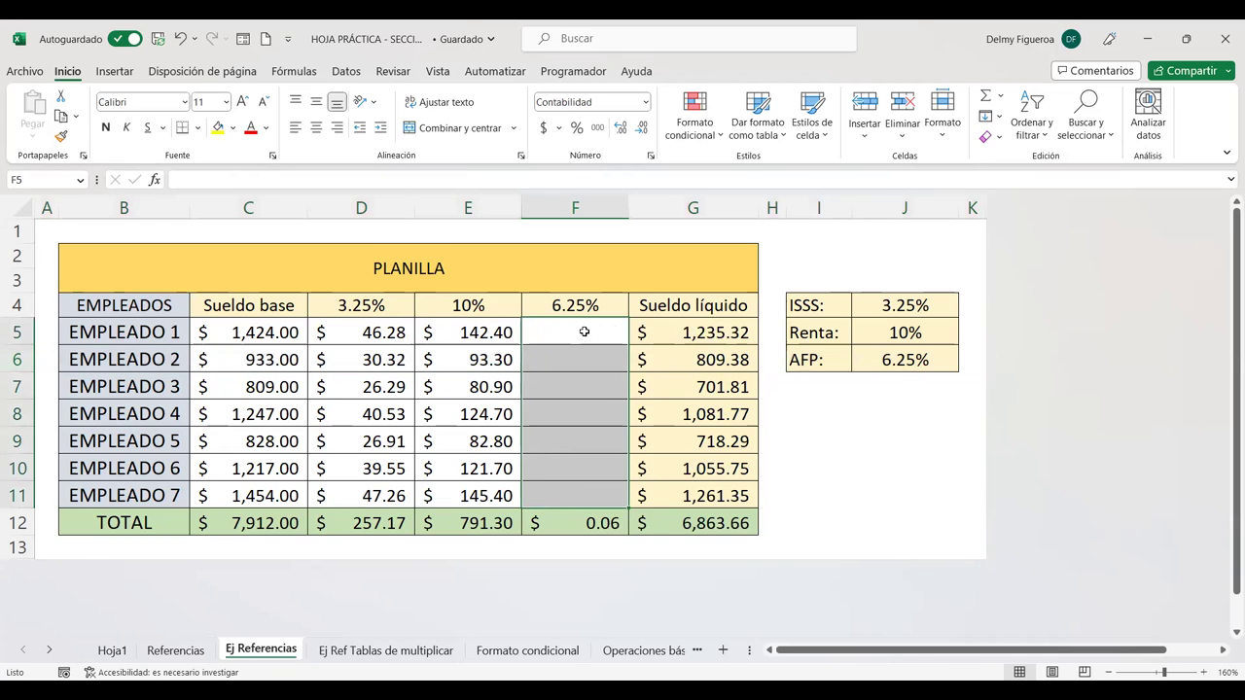
- Enter =C5*J$6 in F5 to calculate the first employee's AFP deduction, and fill the formula down to F11
{"action": "left_click", "coordinate": [584, 331]}
{"action": "type", "text": "="}
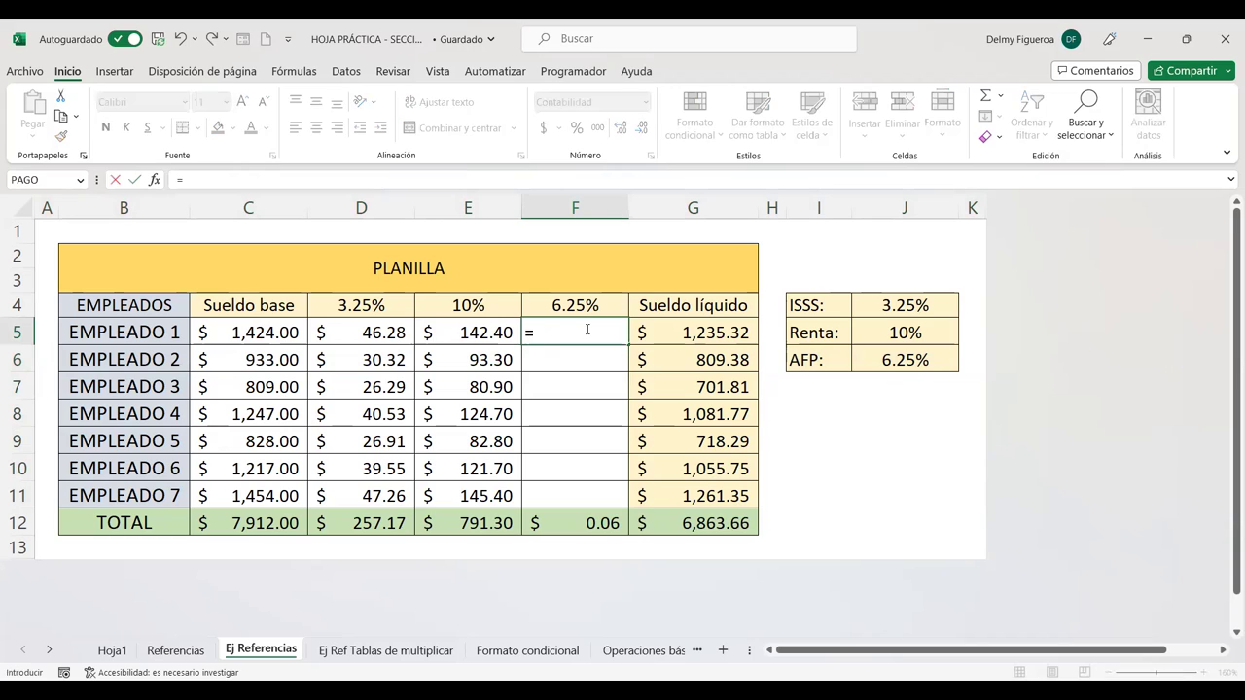
{"action": "left_click", "coordinate": [278, 332]}
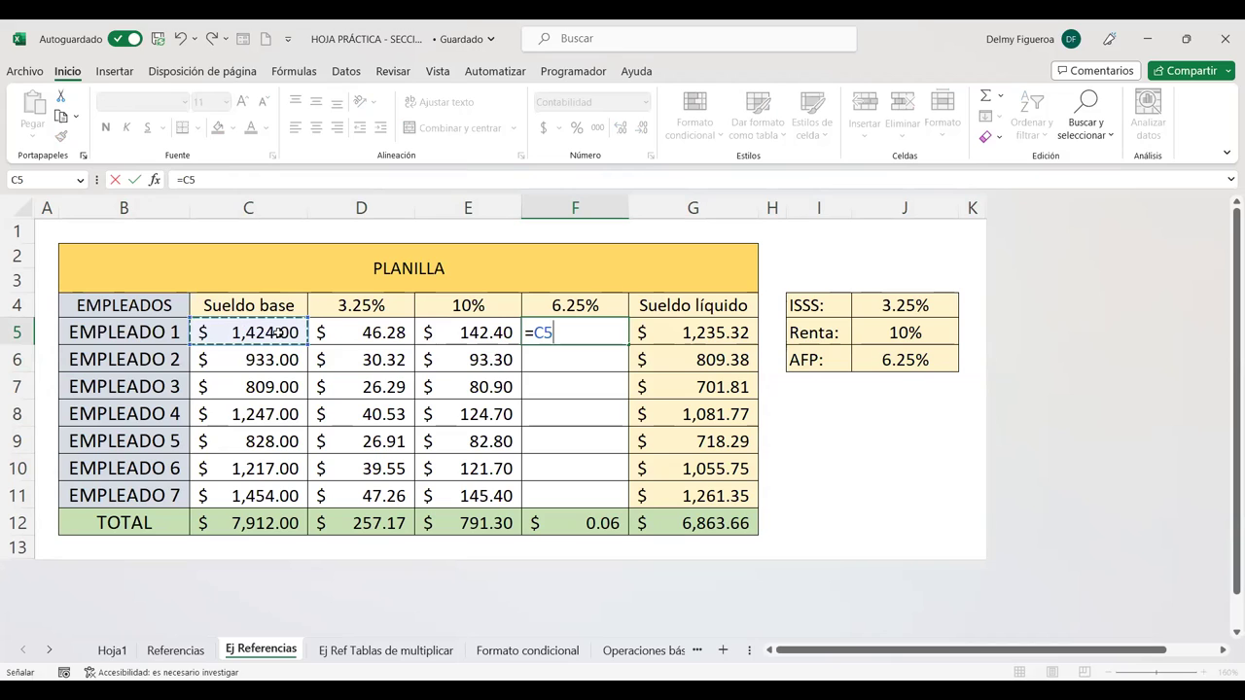
{"action": "type", "text": "*"}
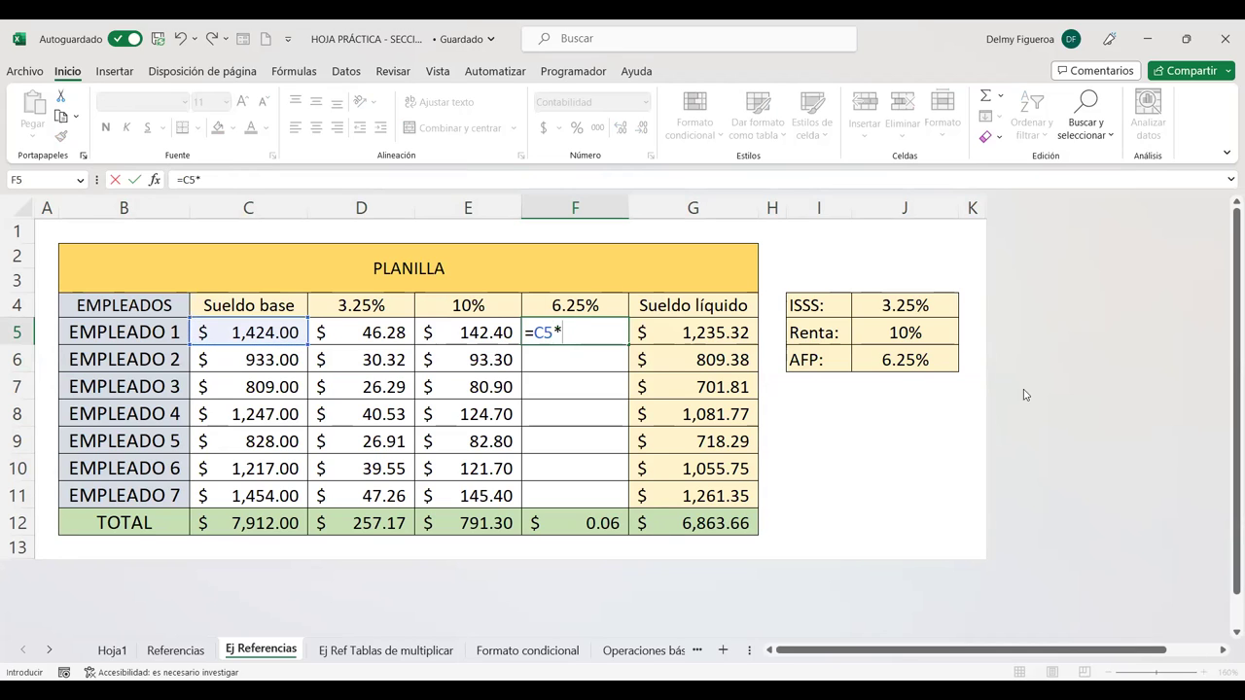
{"action": "left_click", "coordinate": [932, 362]}
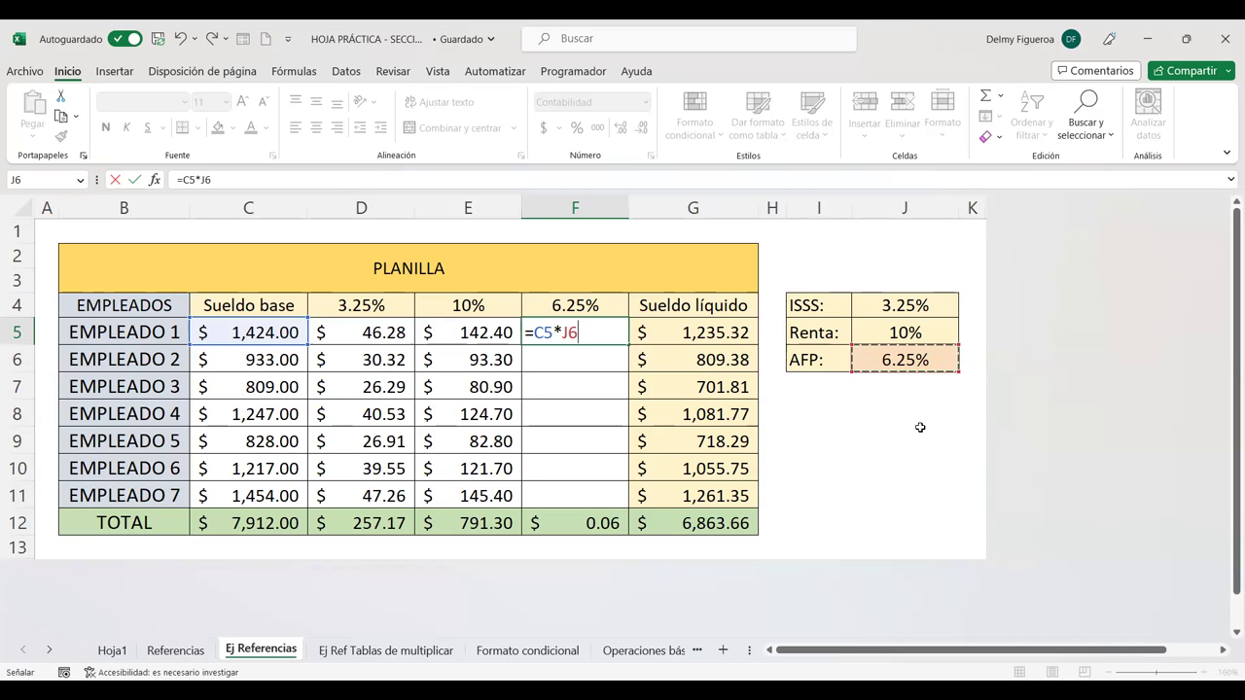
{"action": "key", "text": "F4"}
{"action": "key", "text": "F4"}
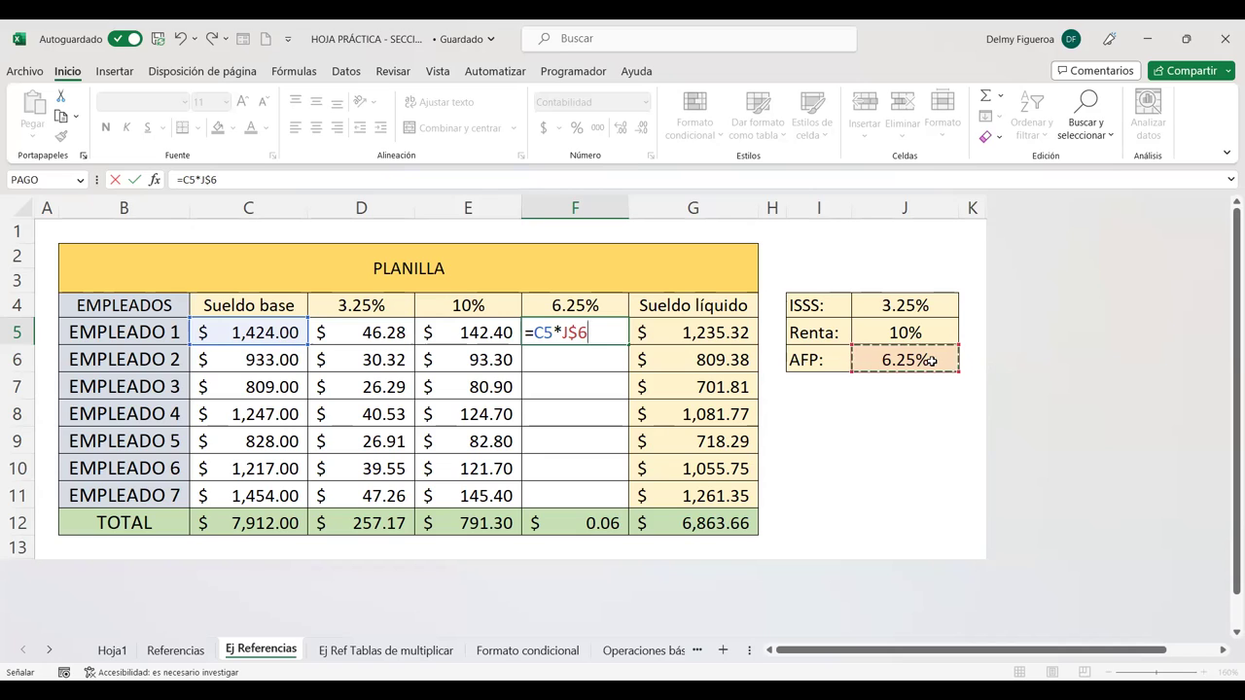
{"action": "key", "text": "Return"}
{"action": "left_click", "coordinate": [605, 333]}
{"action": "left_click_drag", "start_coordinate": [628, 346], "coordinate": [626, 504]}
- Check the copied AFP formulas in column F, from row 6 down to row 11 and back at F5
{"action": "left_click", "coordinate": [605, 358]}
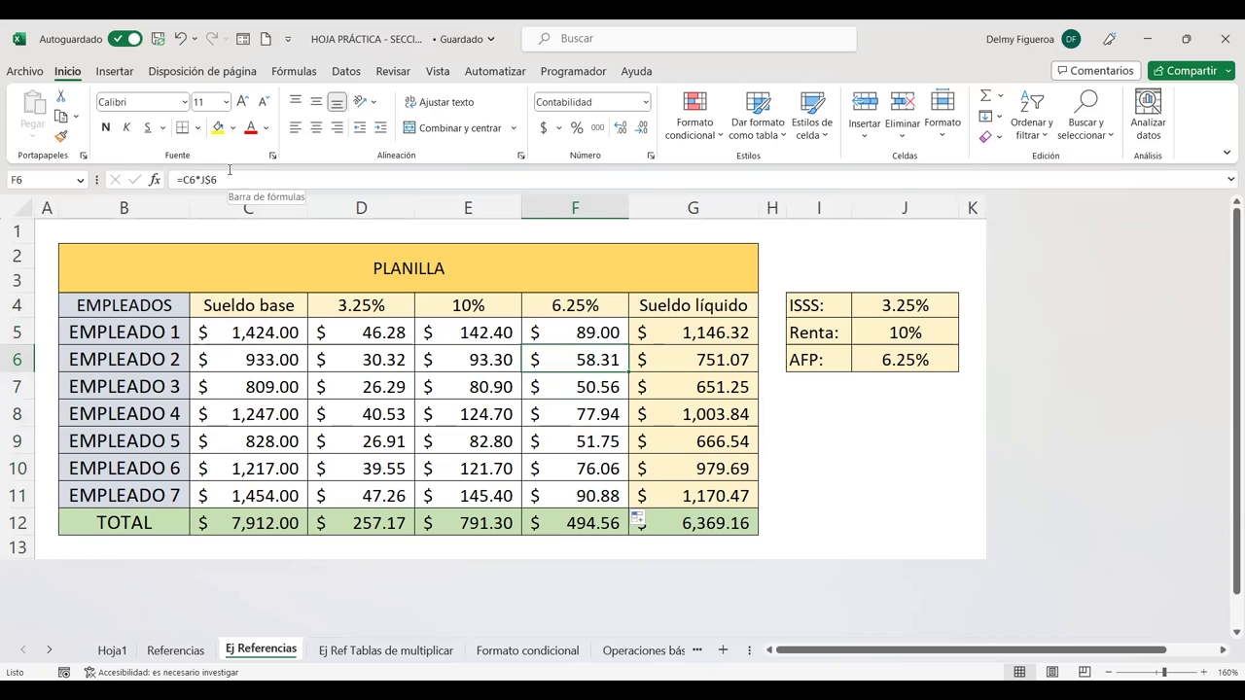
{"action": "key", "text": "Down"}
{"action": "key", "text": "Down"}
{"action": "key", "text": "Down"}
{"action": "key", "text": "Down"}
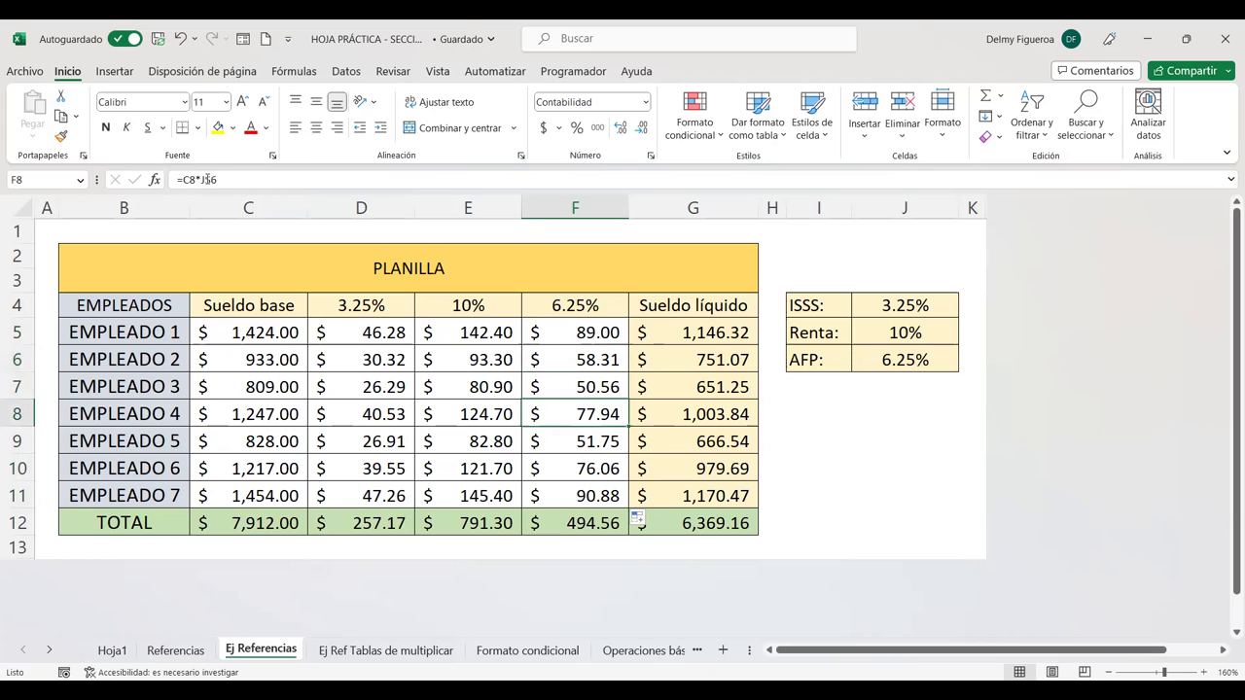
{"action": "key", "text": "Down"}
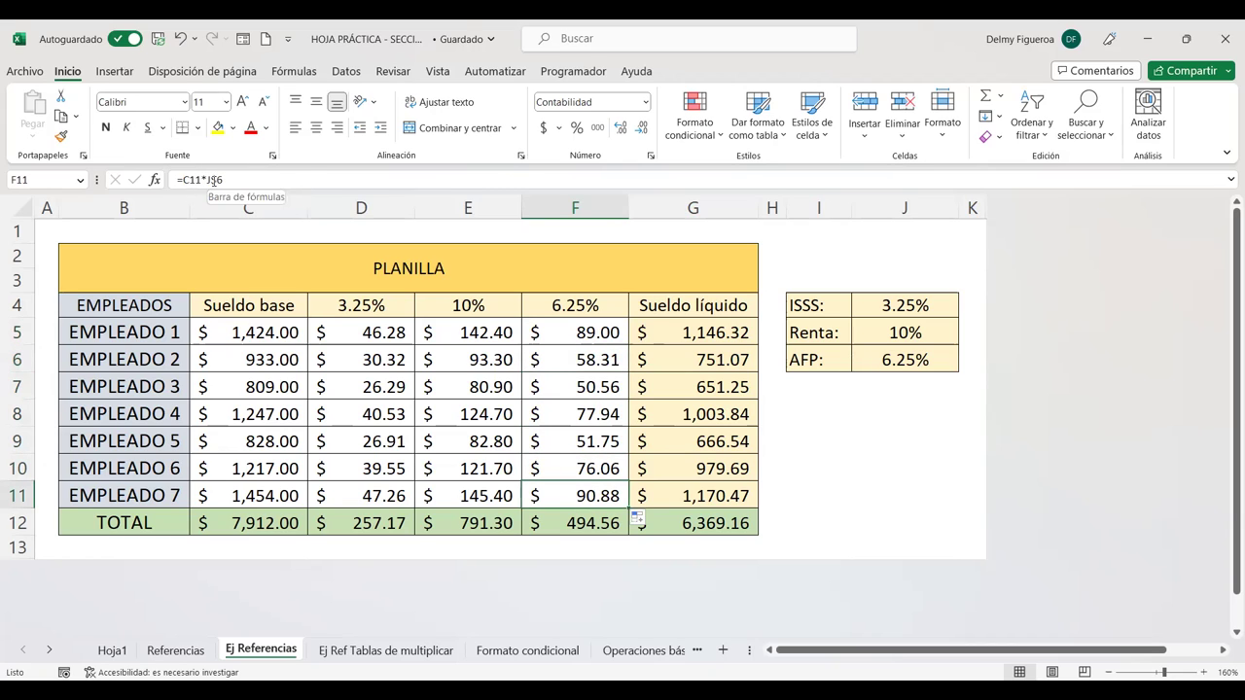
{"action": "left_click", "coordinate": [616, 336]}
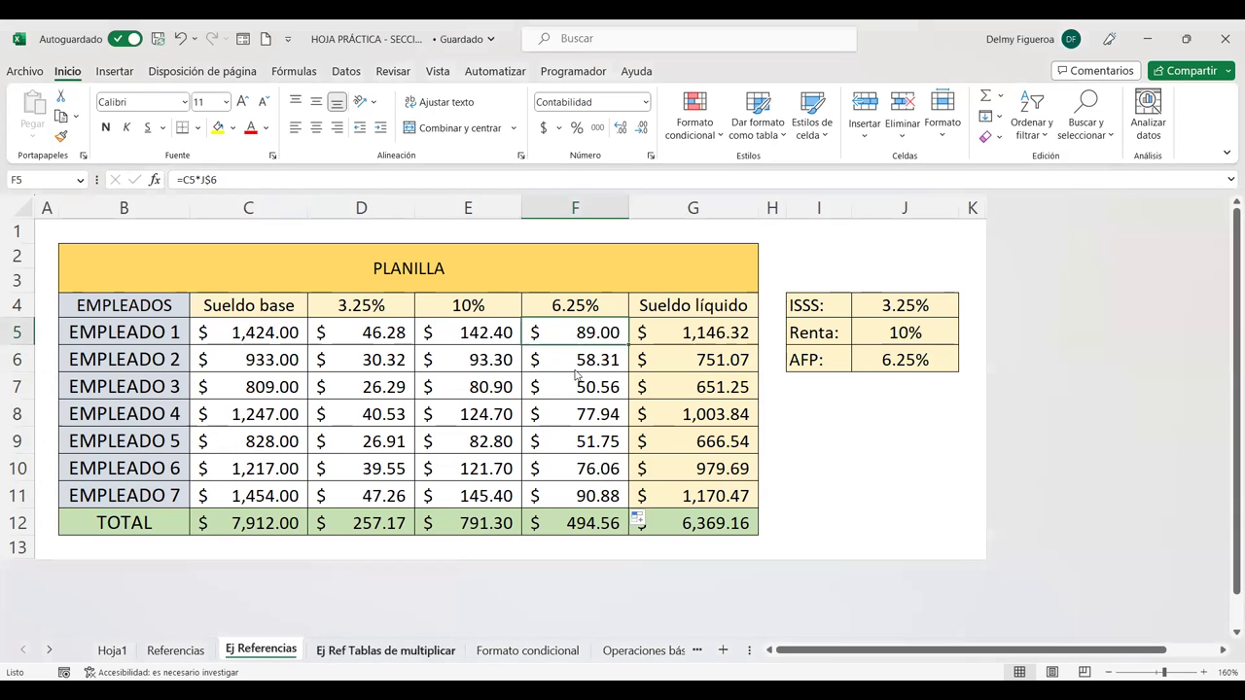
- Open the sheet "Ej Ref Tablas de multiplicar" and set its zoom to 120%
{"action": "key", "text": "ctrl+Page_Down"}
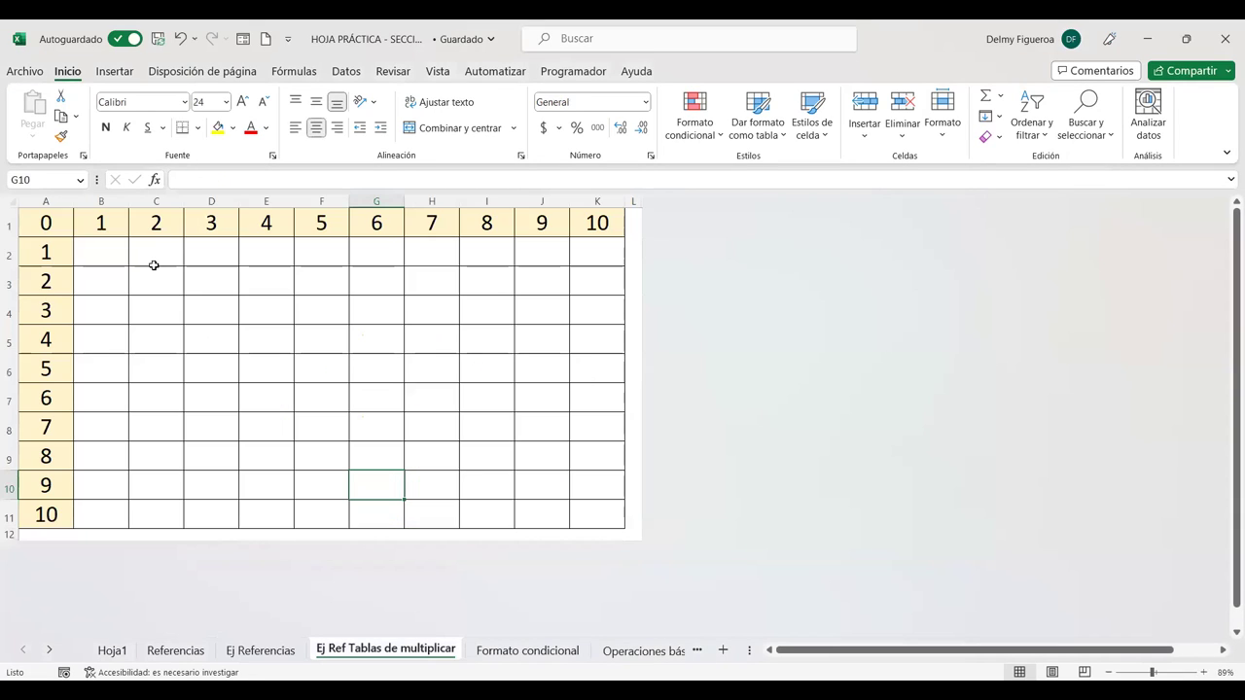
{"action": "left_click", "coordinate": [101, 249]}
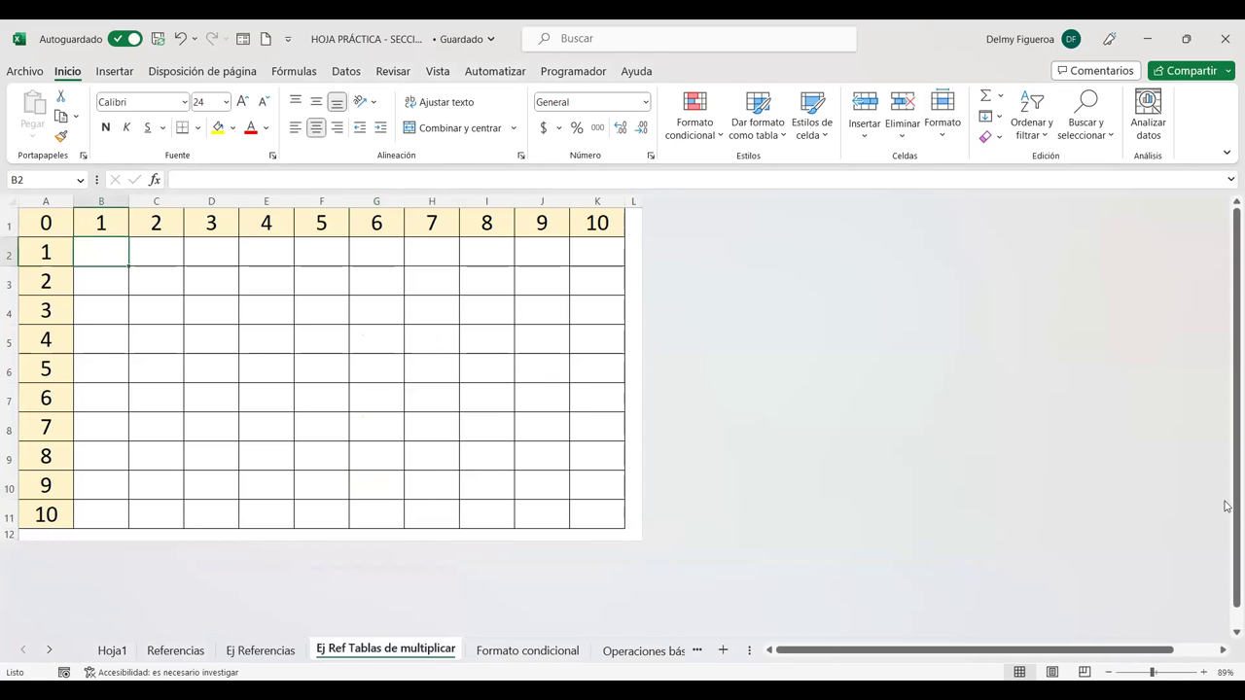
{"action": "left_click", "coordinate": [1204, 672]}
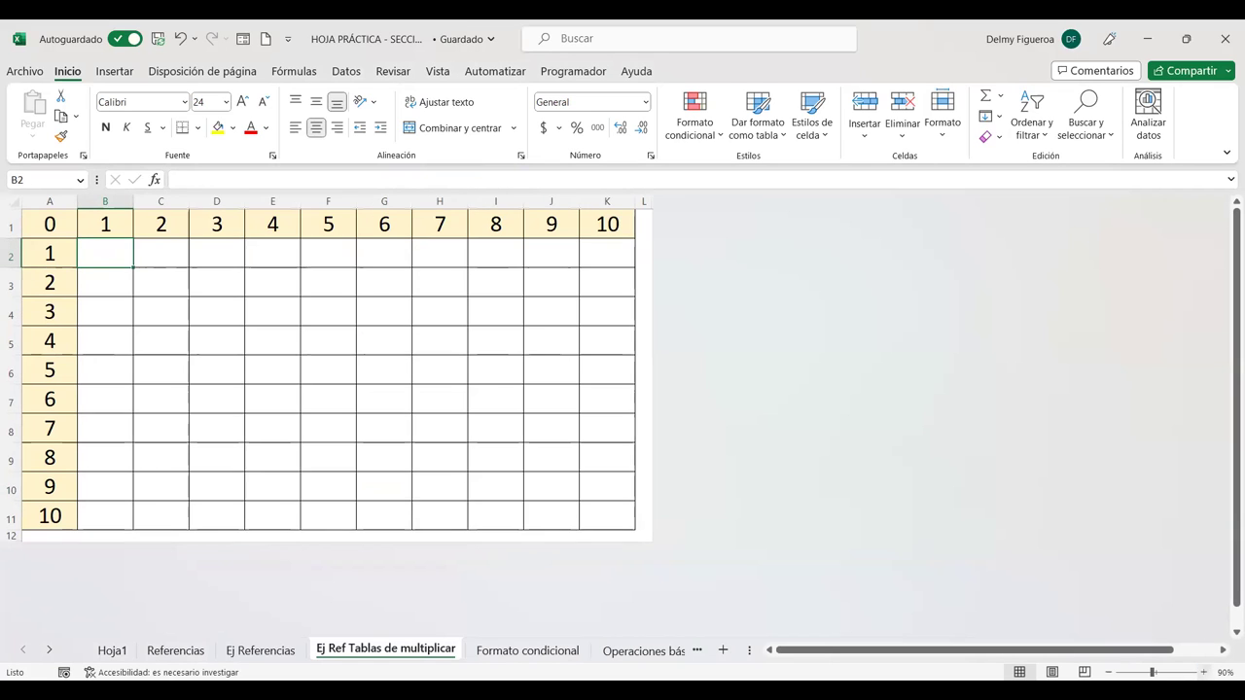
{"action": "left_click", "coordinate": [1204, 672]}
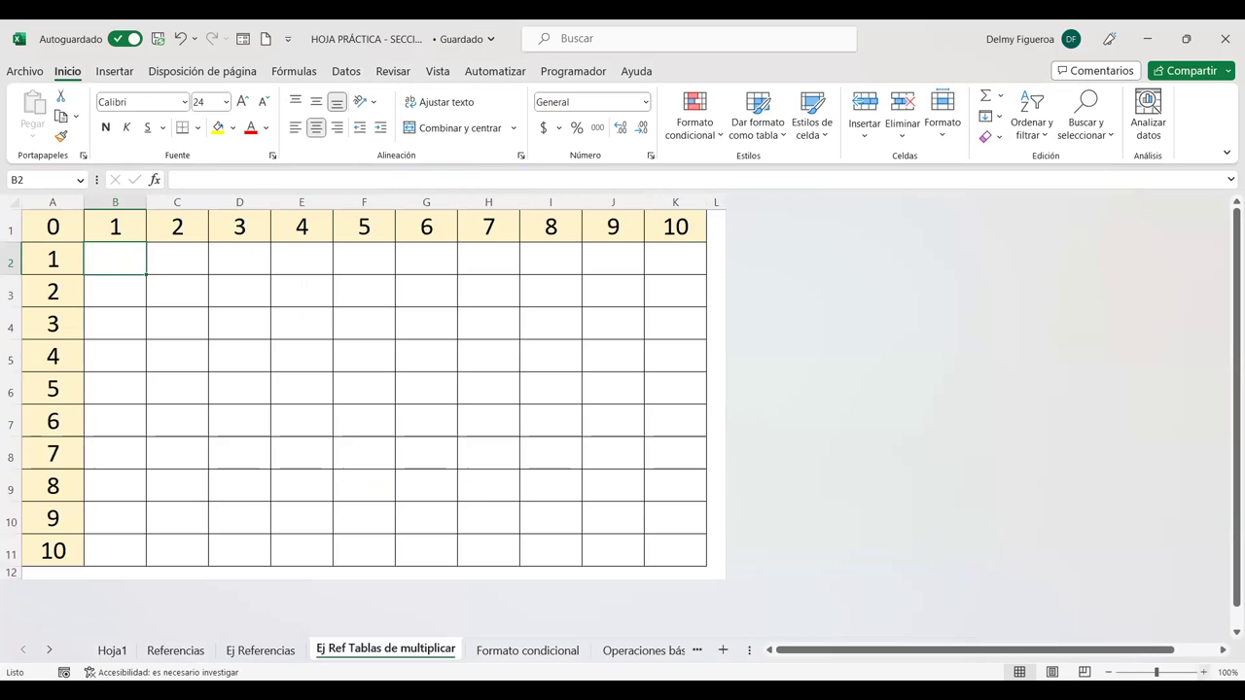
{"action": "left_click", "coordinate": [1204, 673]}
{"action": "left_click", "coordinate": [1204, 672]}
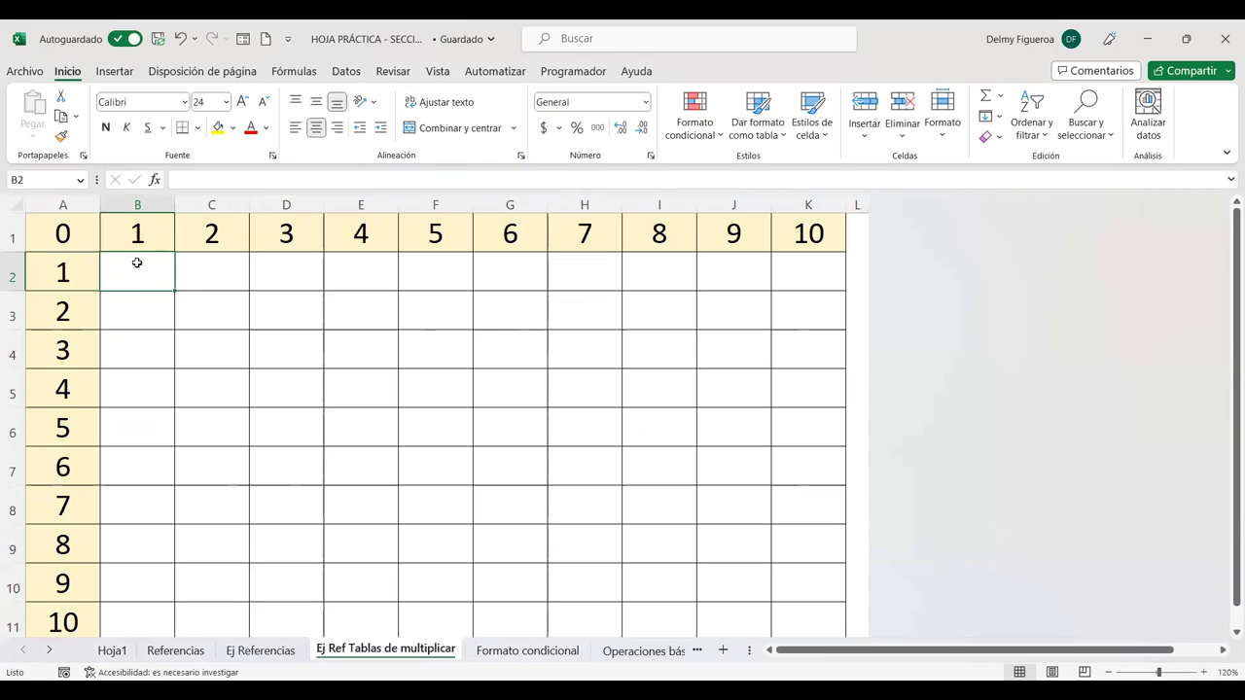
- Highlight row 8 with column J, and row 11 with column K, to see where the factors cross
{"action": "left_click", "coordinate": [12, 504]}
{"action": "left_click", "coordinate": [733, 204], "text": "ctrl"}
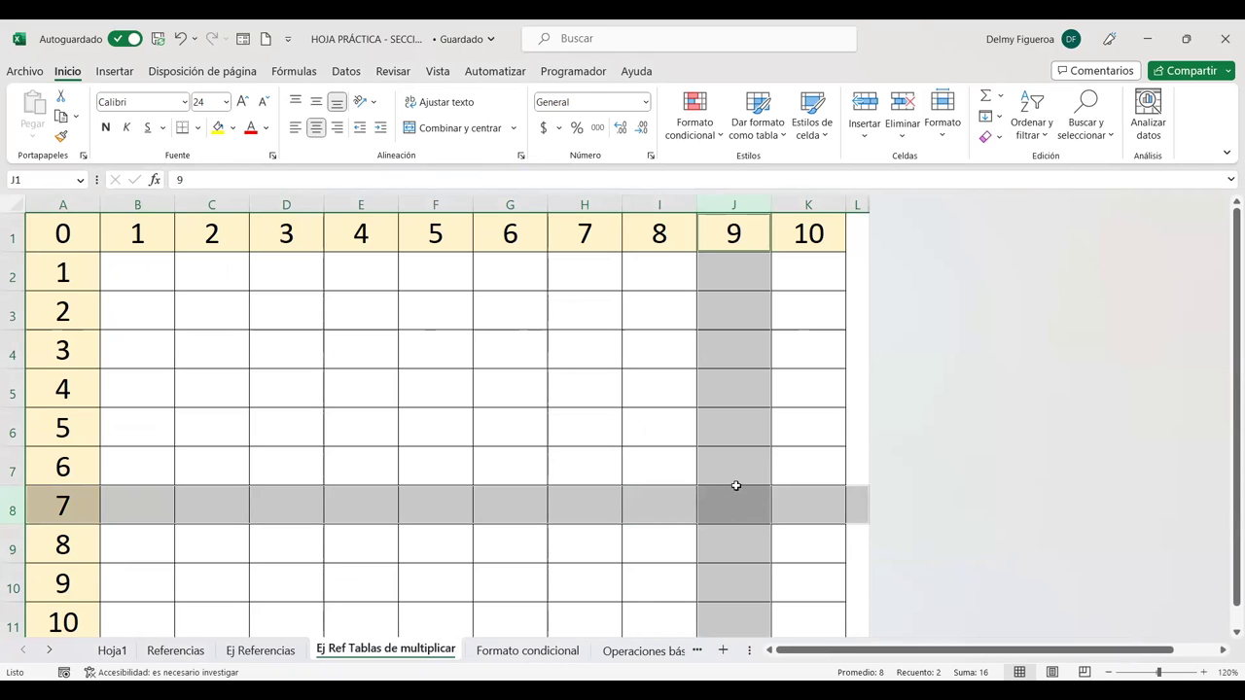
{"action": "left_click", "coordinate": [806, 605]}
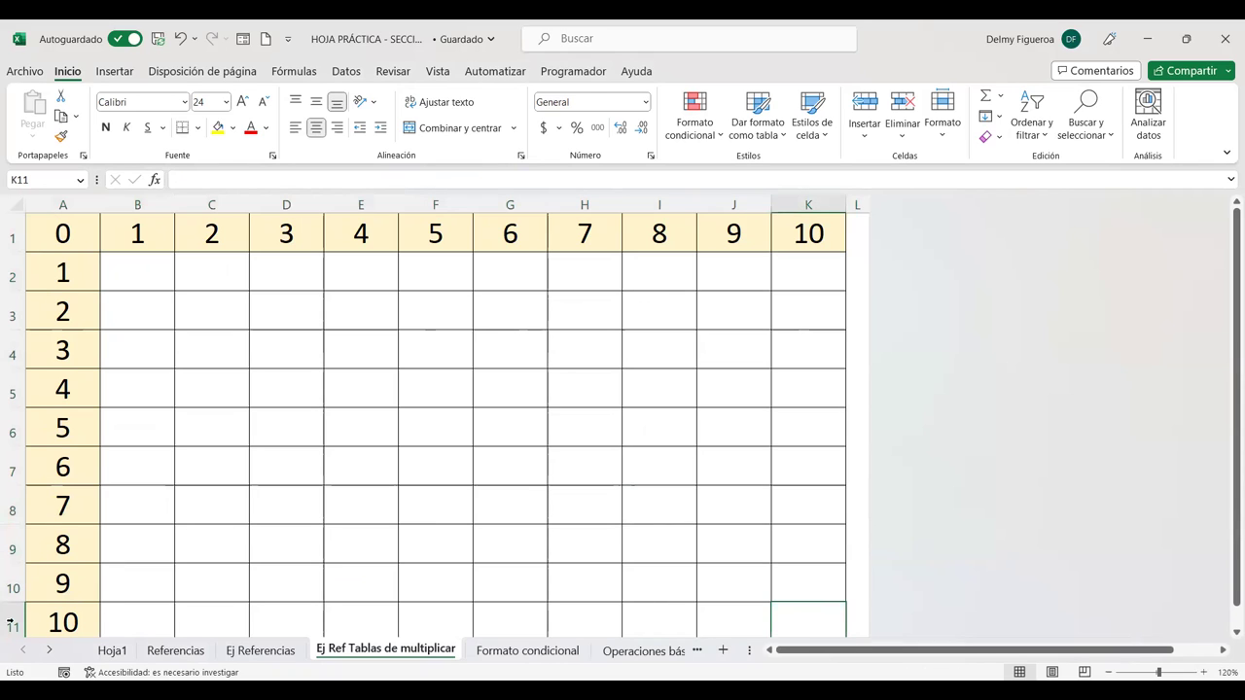
{"action": "left_click", "coordinate": [13, 620]}
{"action": "left_click_drag", "start_coordinate": [820, 235], "coordinate": [819, 603], "text": "ctrl"}
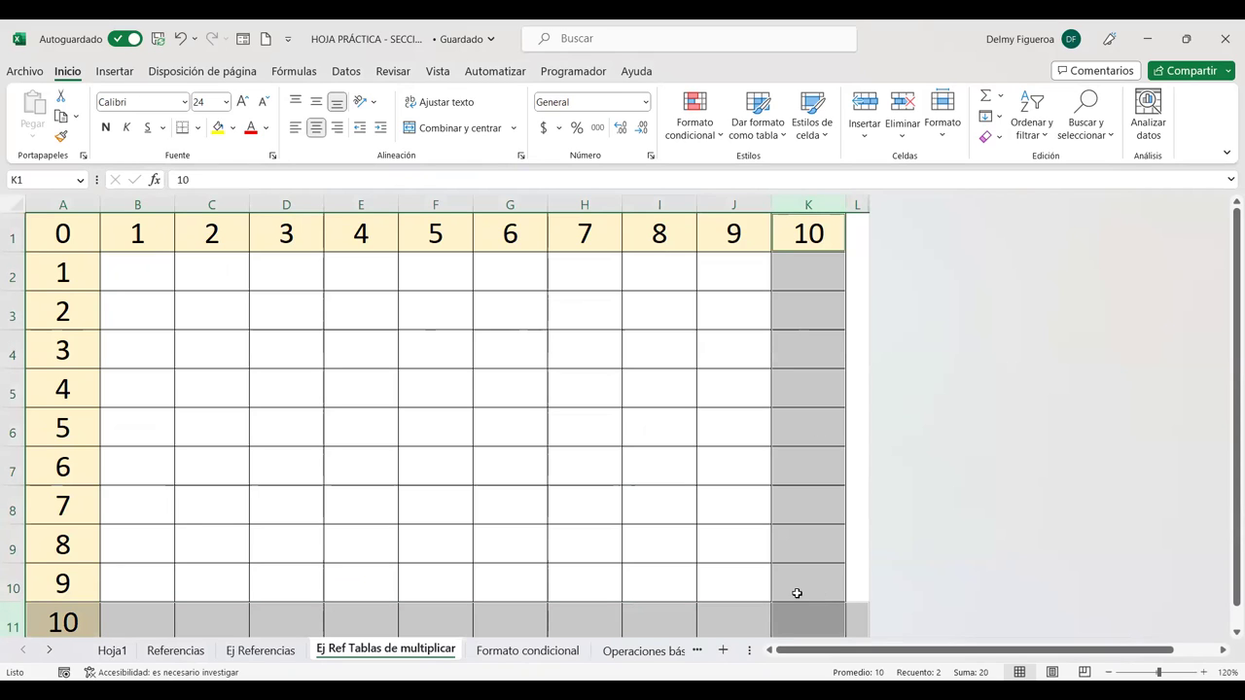
{"action": "left_click", "coordinate": [435, 385]}
- Look over the empty multiplication grid, across its first row and to the end of the used range
{"action": "left_click", "coordinate": [157, 269]}
{"action": "left_click", "coordinate": [230, 269]}
{"action": "left_click", "coordinate": [369, 268]}
{"action": "left_click", "coordinate": [516, 276]}
{"action": "left_click", "coordinate": [653, 278]}
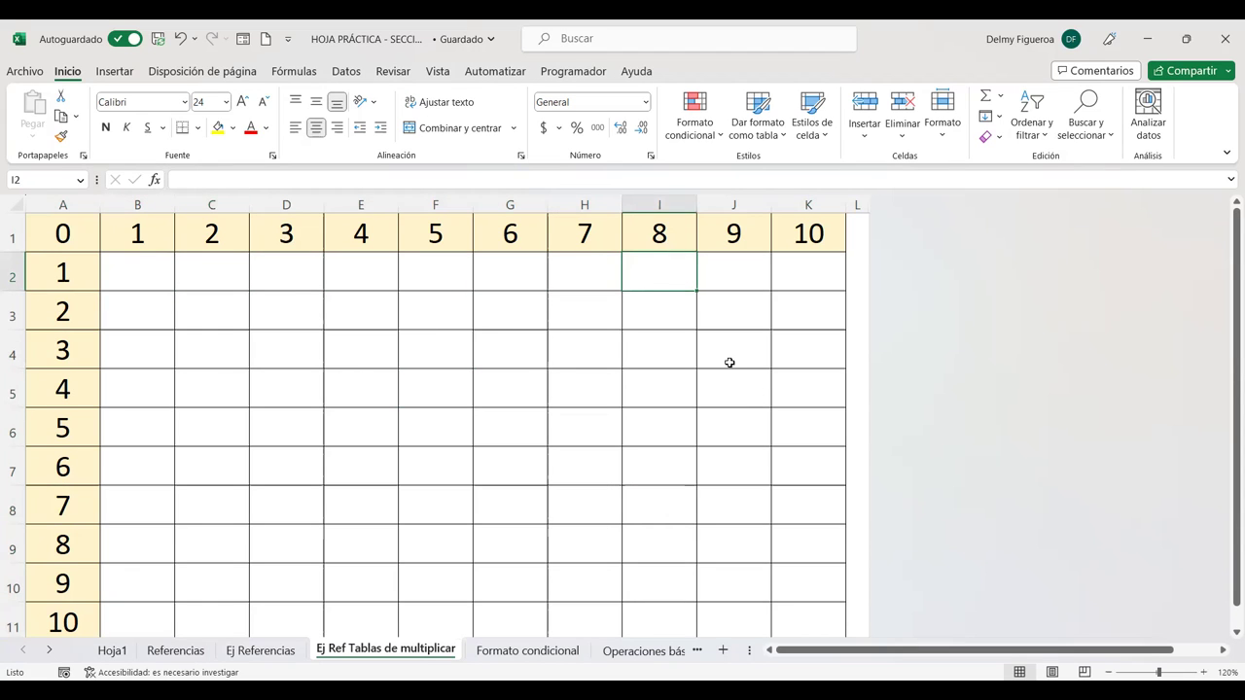
{"action": "left_click", "coordinate": [152, 268]}
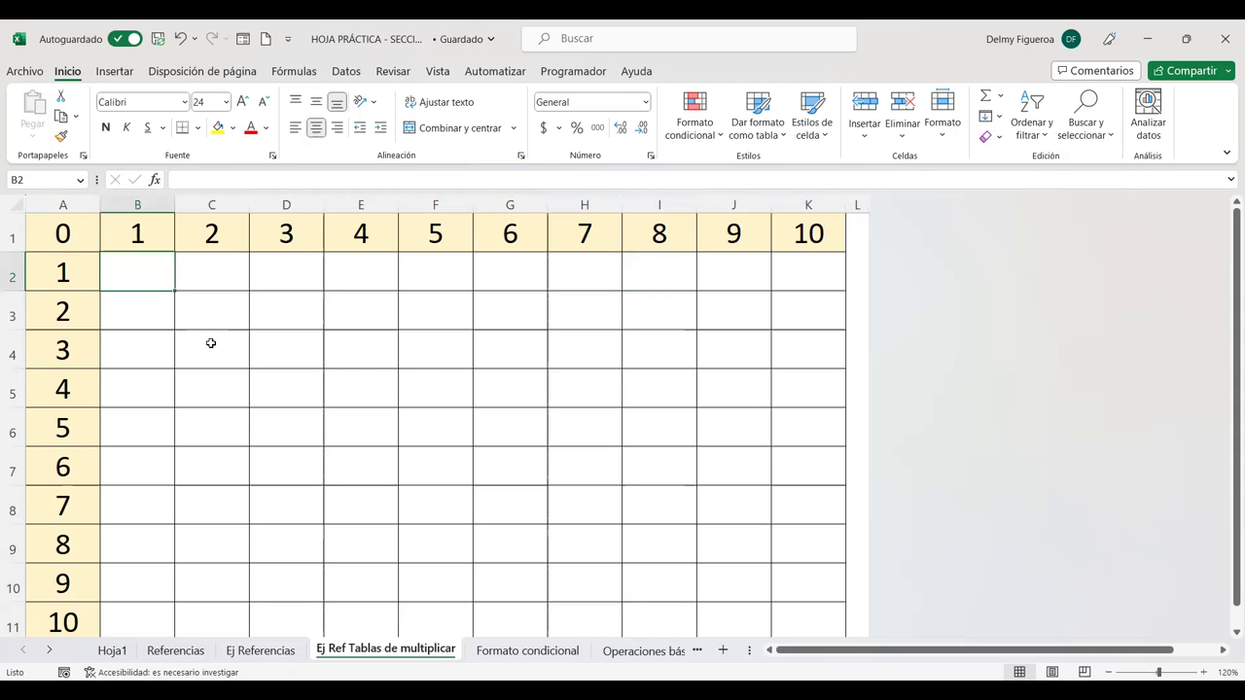
{"action": "key", "text": "ctrl+End"}
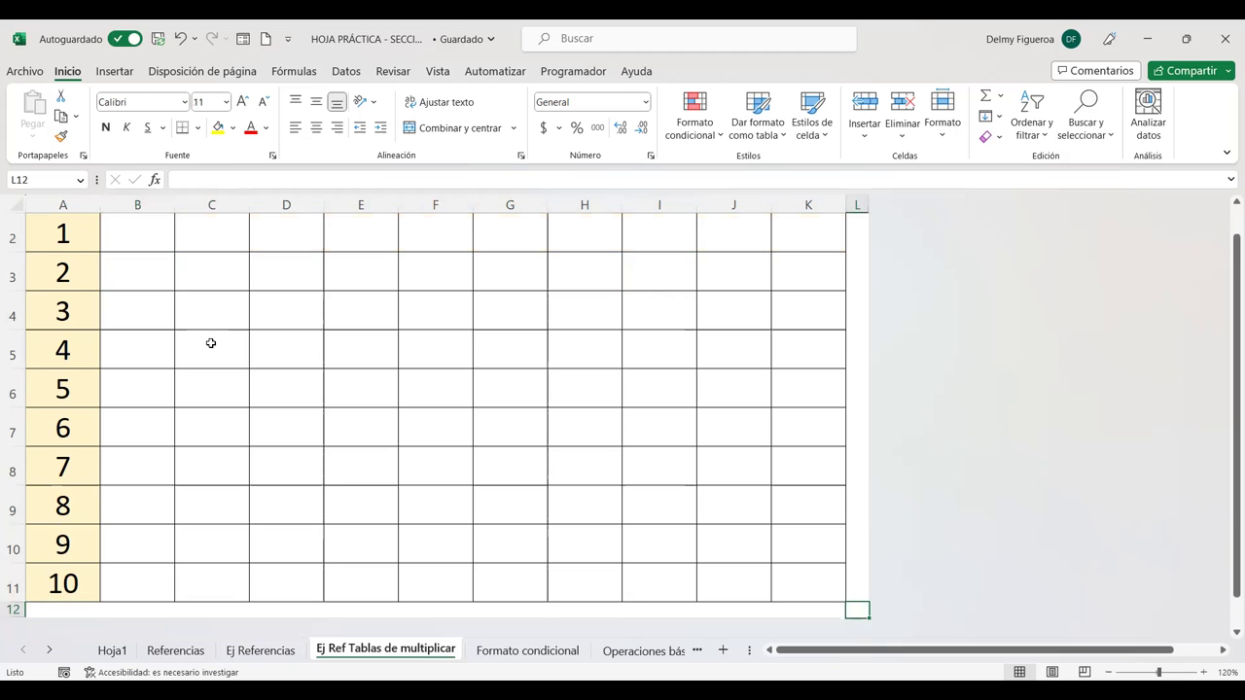
{"action": "key", "text": "ctrl+Home"}
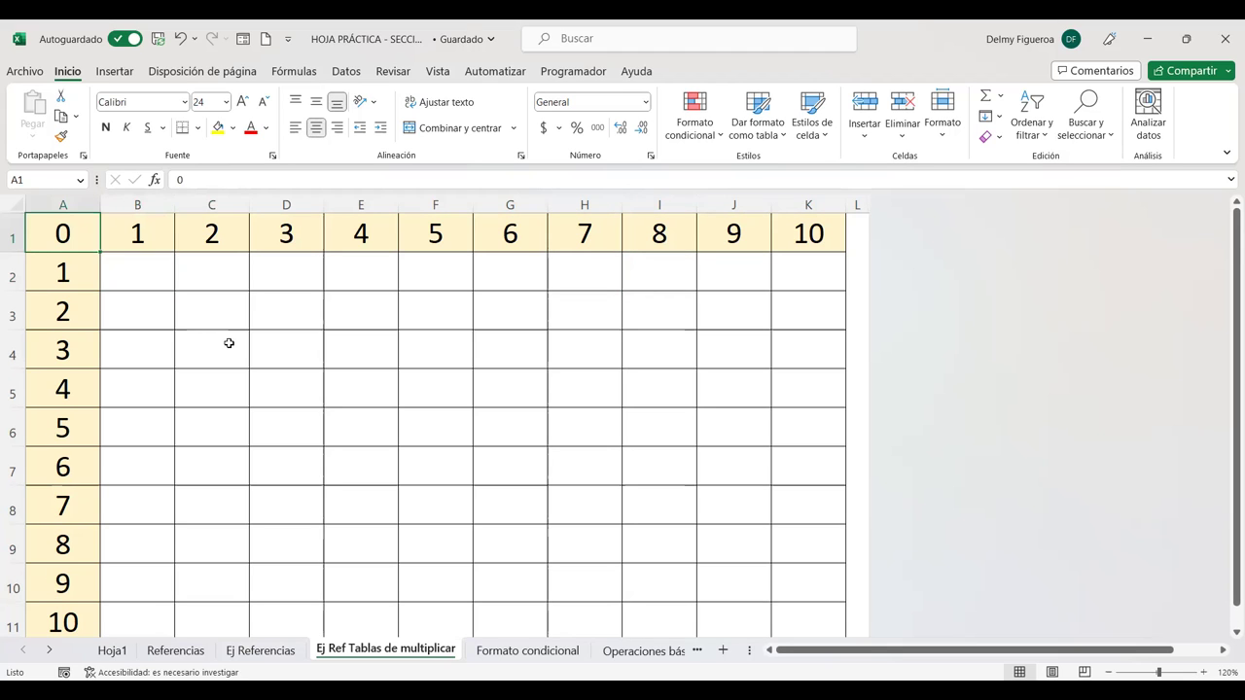
- Enter the formula =B1*A2 in B2 to multiply the column header by the row header
{"action": "left_click", "coordinate": [139, 265]}
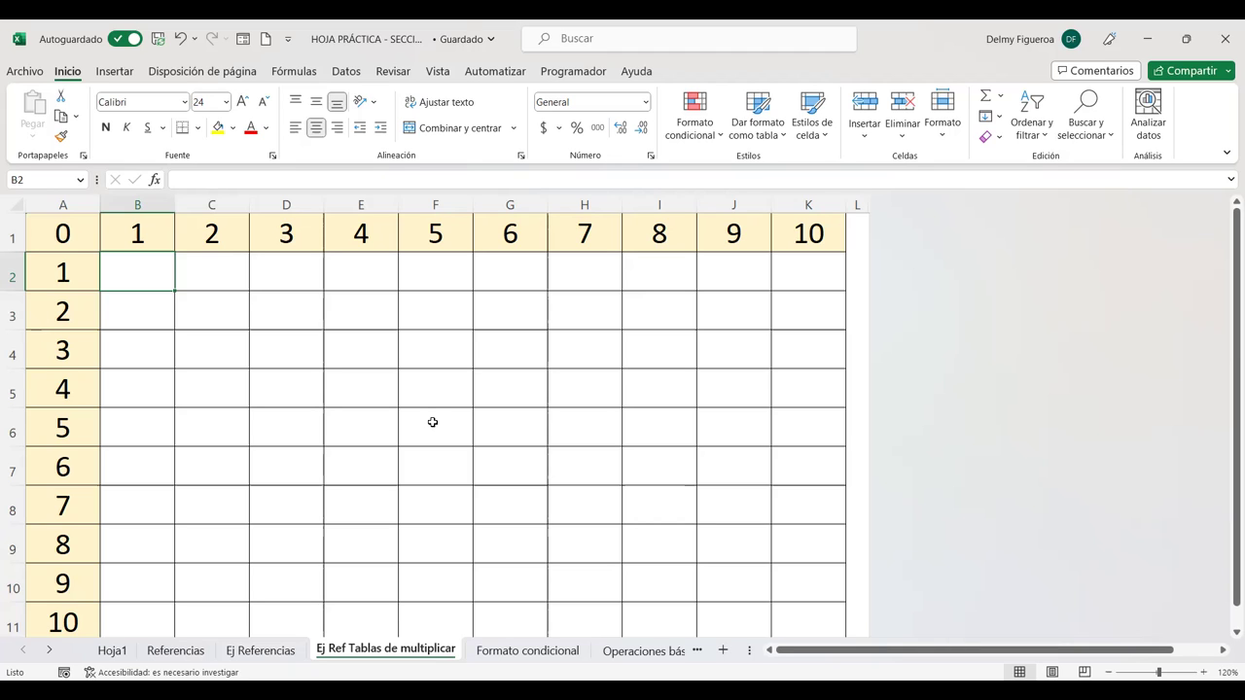
{"action": "type", "text": "="}
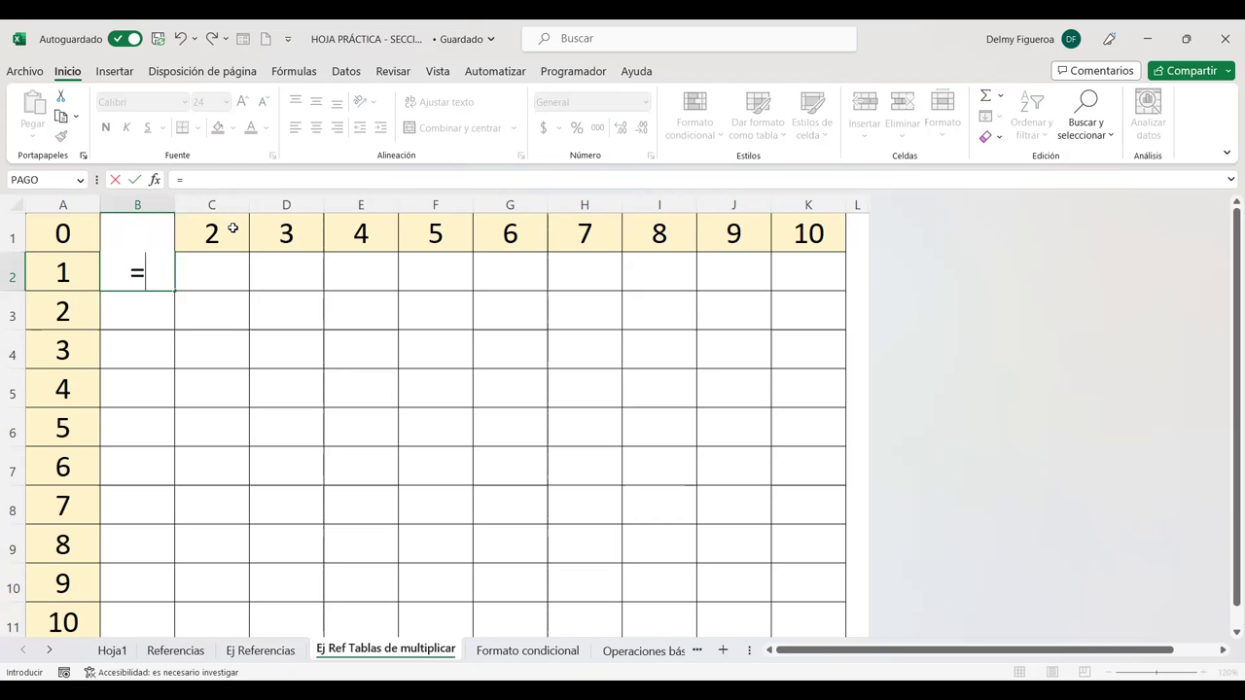
{"action": "key", "text": "Up"}
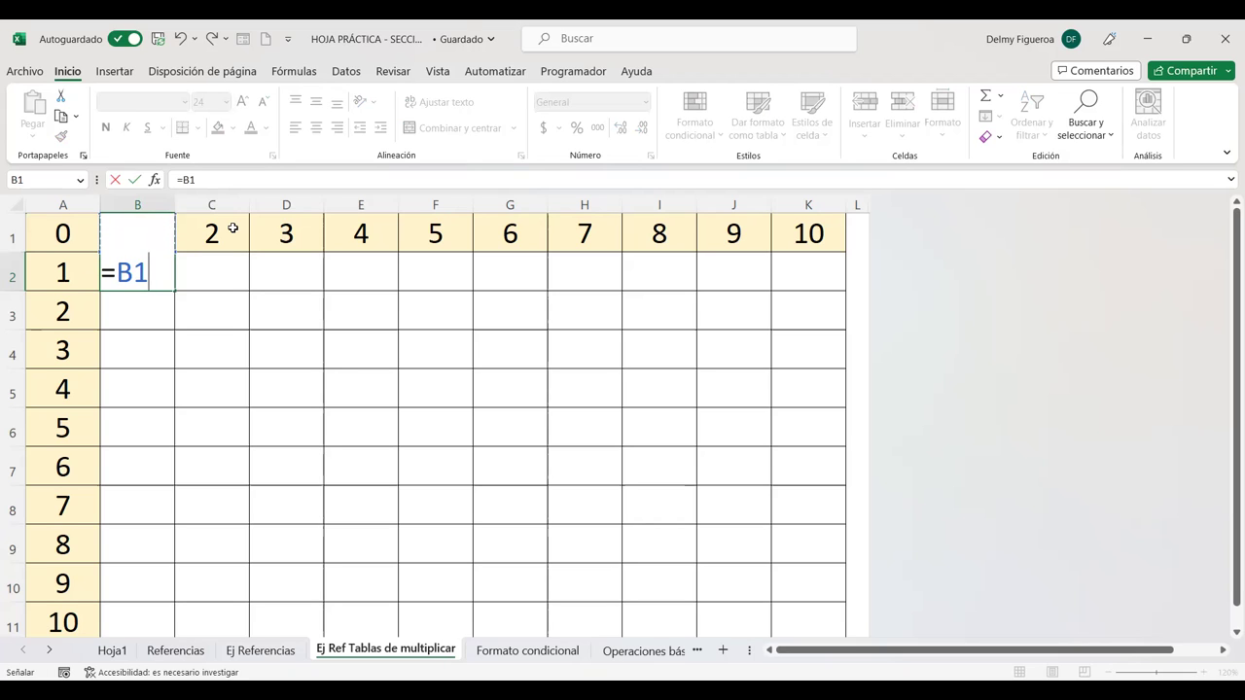
{"action": "type", "text": "*"}
{"action": "left_click", "coordinate": [62, 273]}
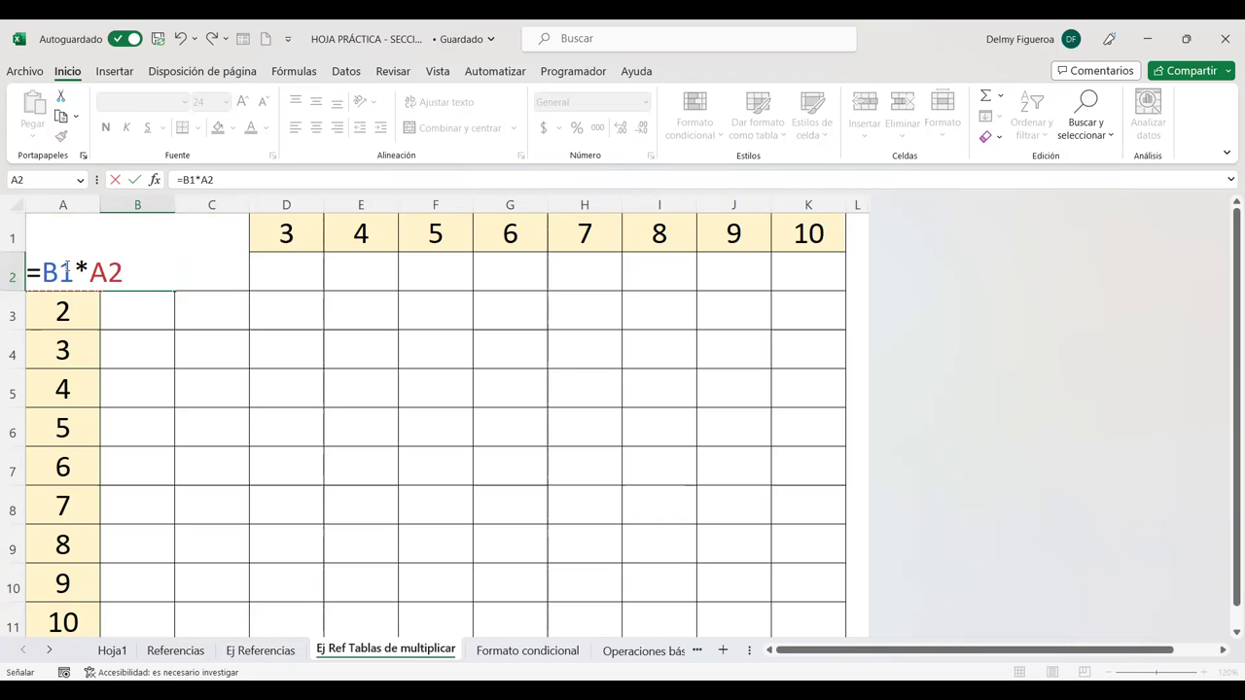
{"action": "key", "text": "Return"}
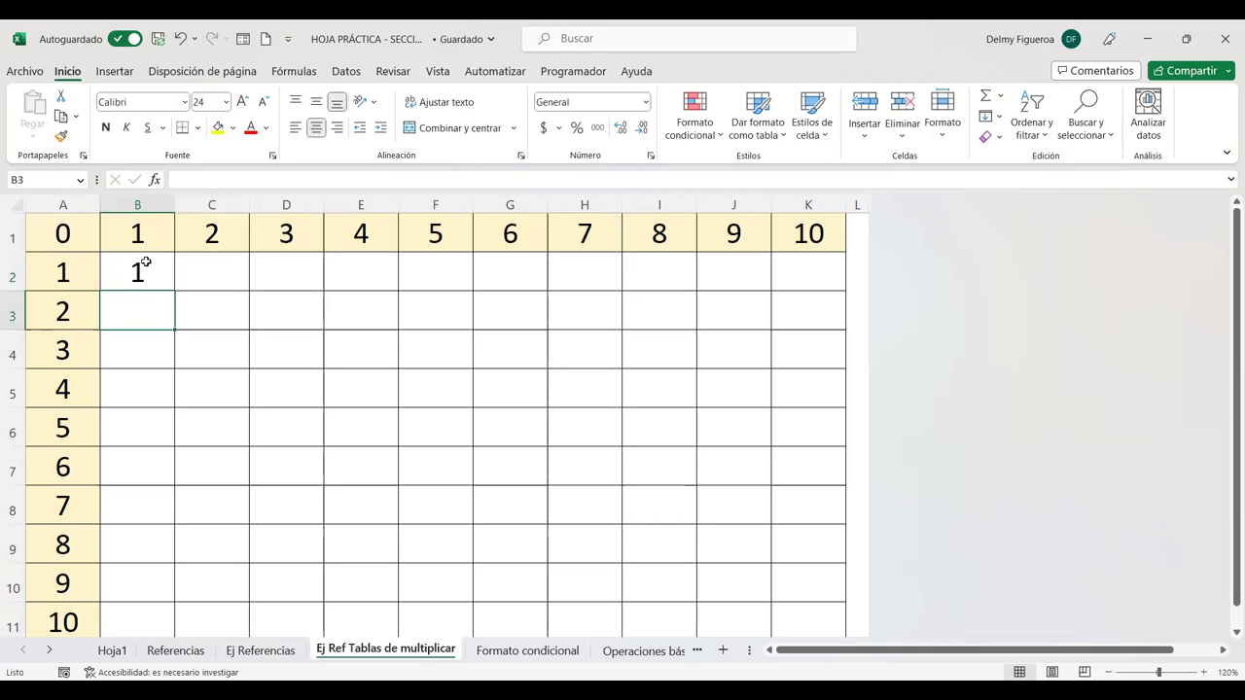
- Edit the formula in B2 to lock the row of its first reference, making it =B$1*A2
{"action": "left_click", "coordinate": [139, 263]}
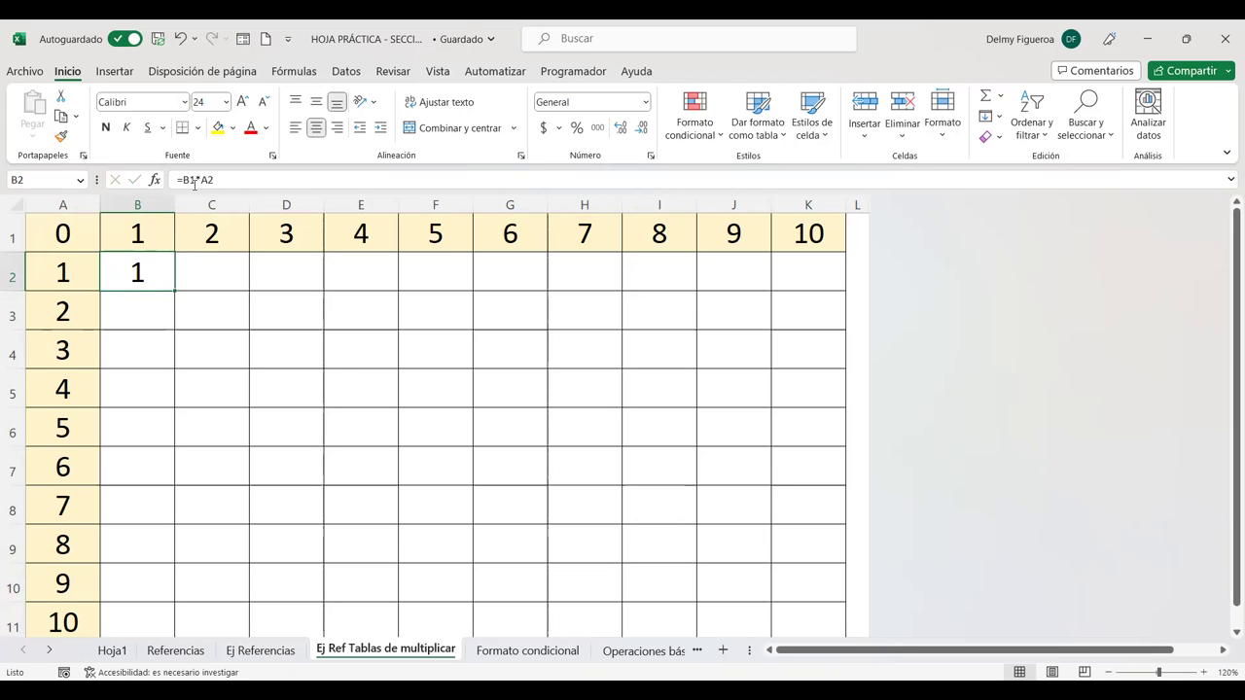
{"action": "double_click", "coordinate": [134, 264]}
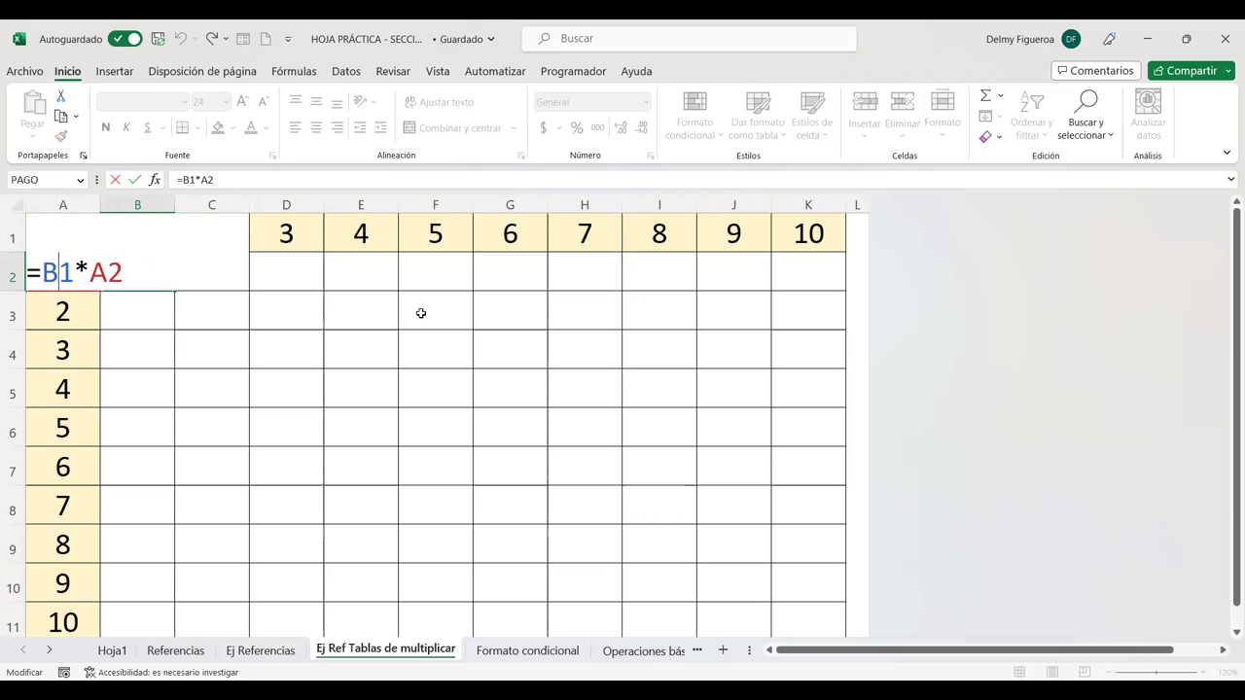
{"action": "key", "text": "F4"}
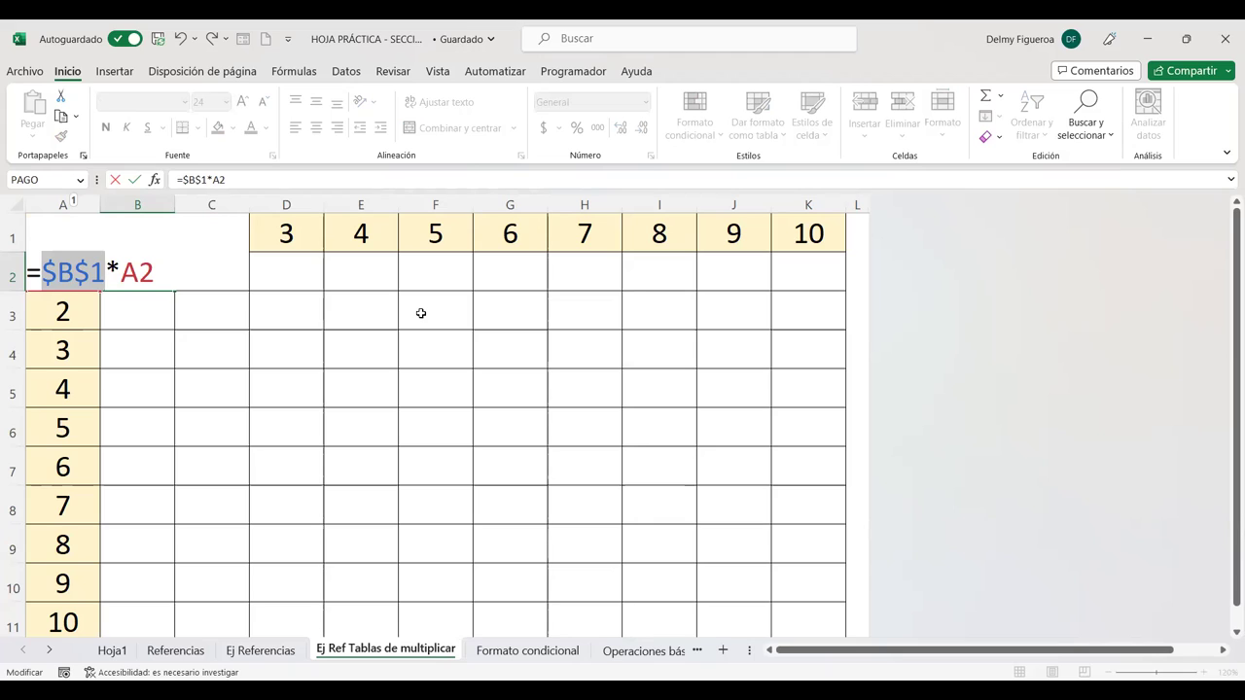
{"action": "key", "text": "F4"}
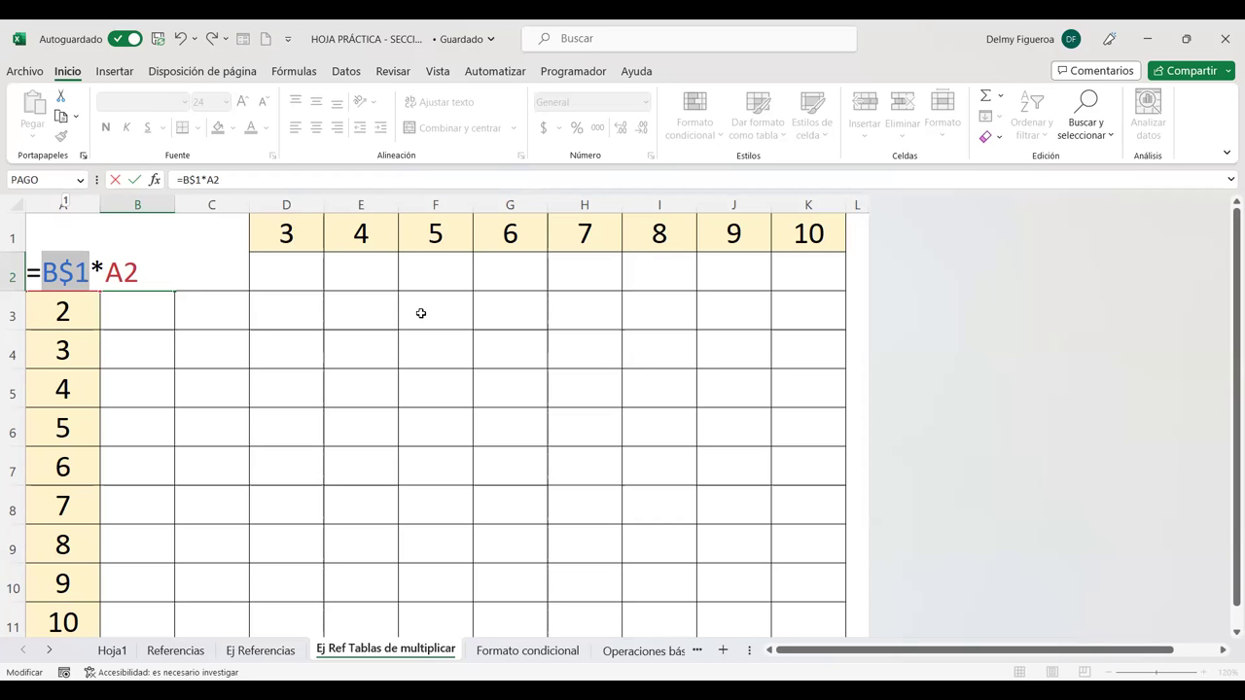
{"action": "key", "text": "Return"}
- Fill the B2 formula across to K2 and check the resulting formulas in B2, C2 and D2
{"action": "left_click", "coordinate": [127, 265]}
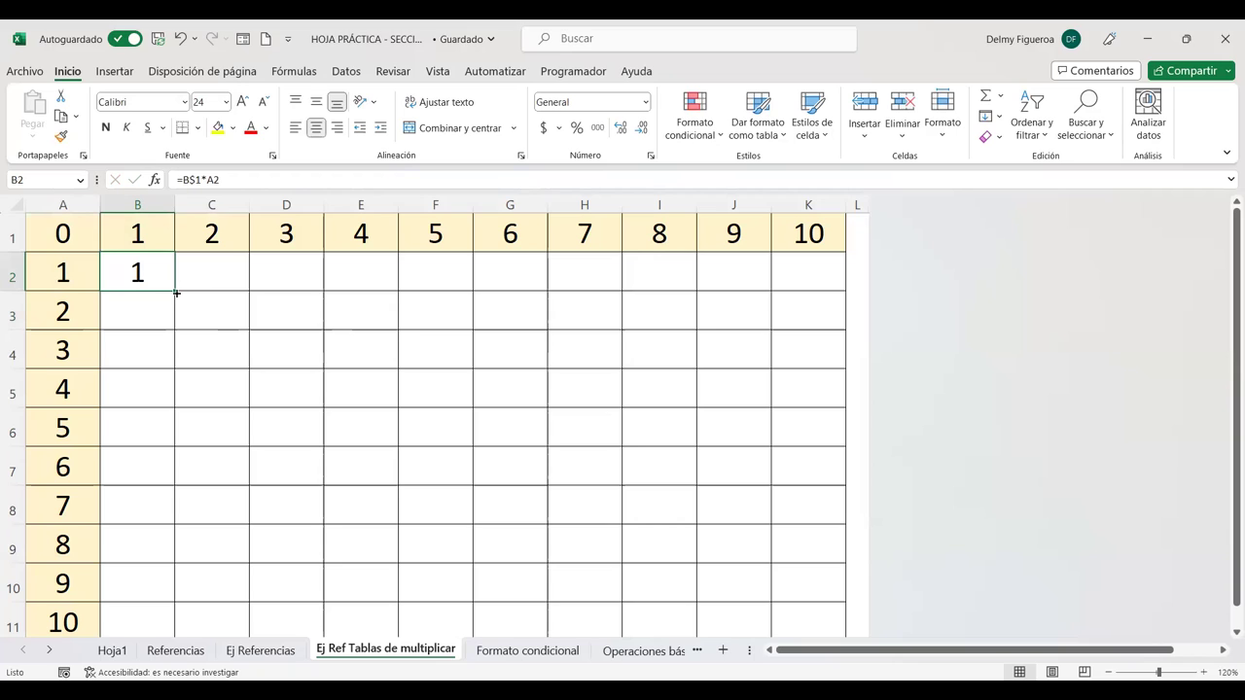
{"action": "left_click_drag", "start_coordinate": [176, 291], "coordinate": [833, 298]}
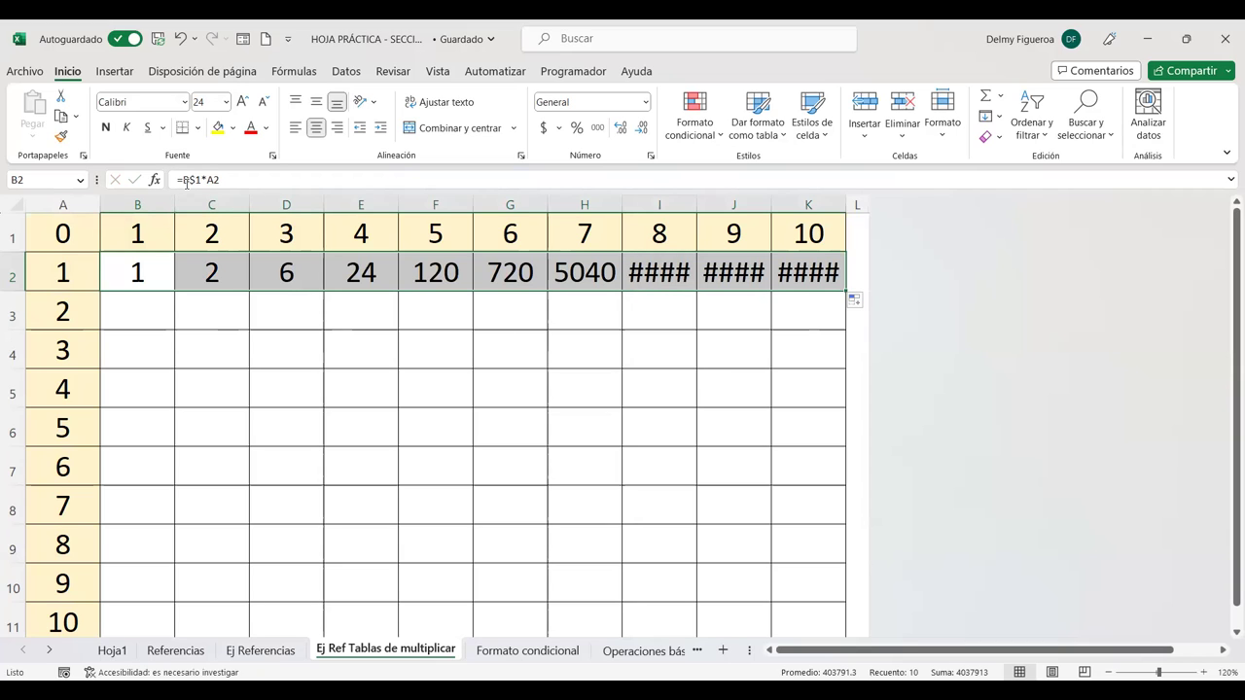
{"action": "left_click", "coordinate": [160, 270]}
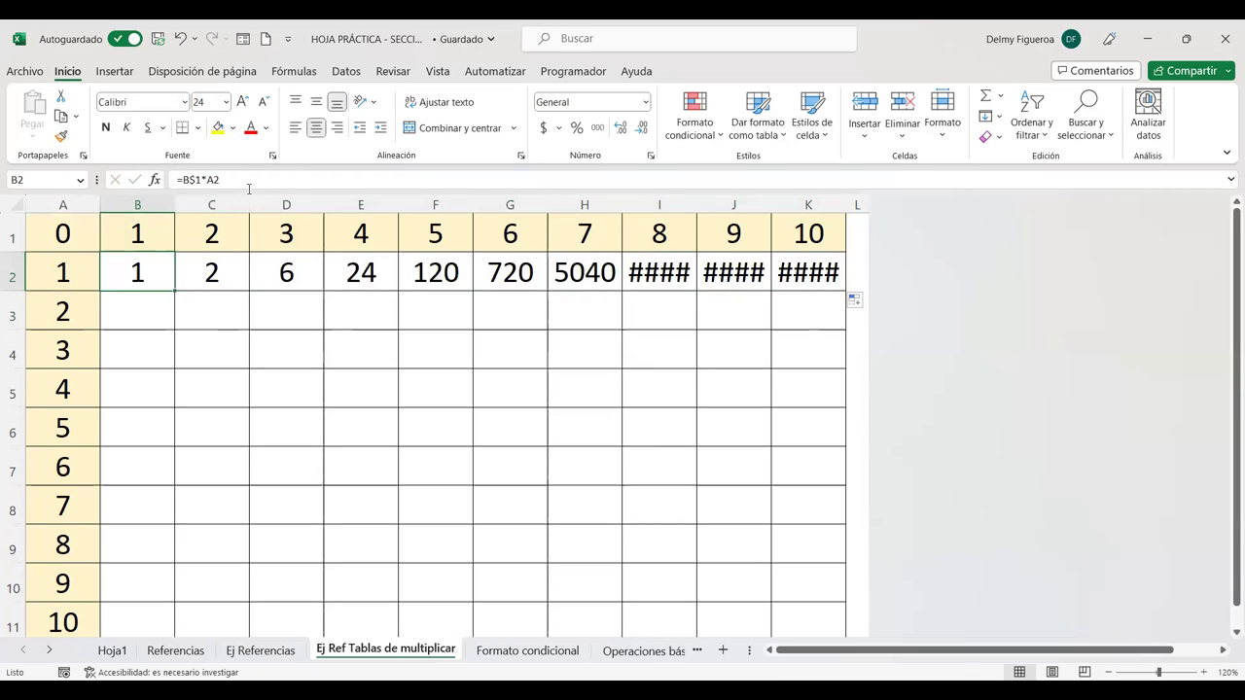
{"action": "left_click", "coordinate": [212, 271]}
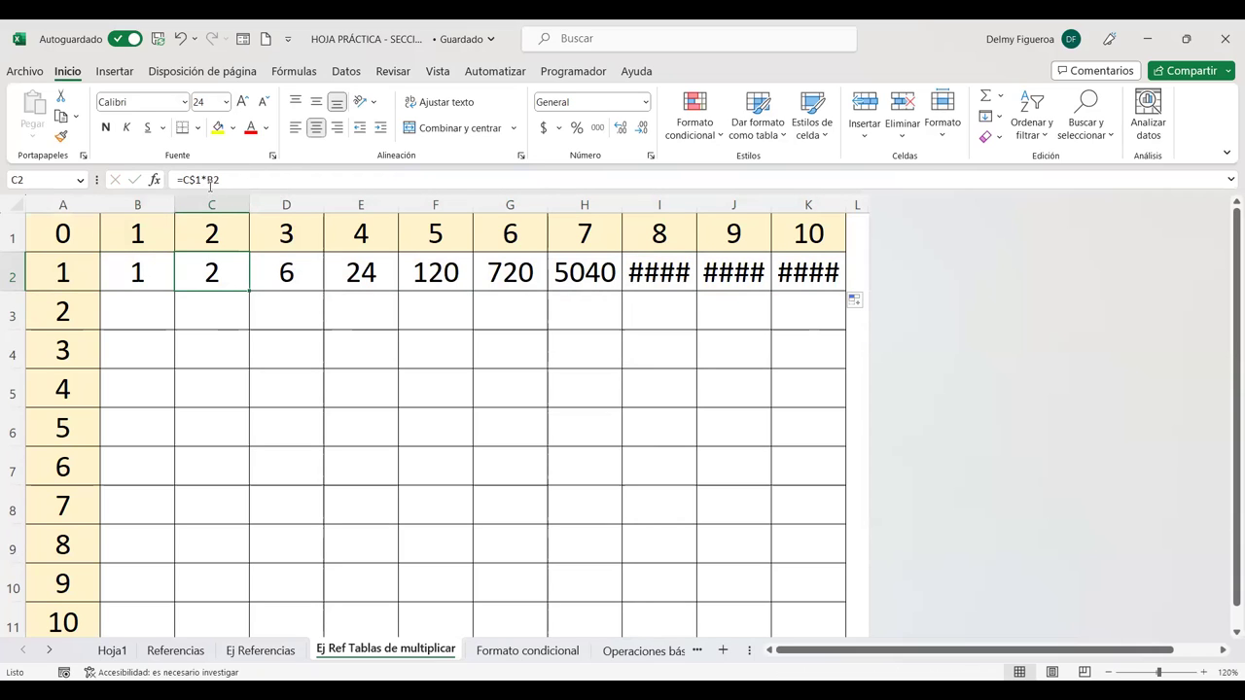
{"action": "key", "text": "Right"}
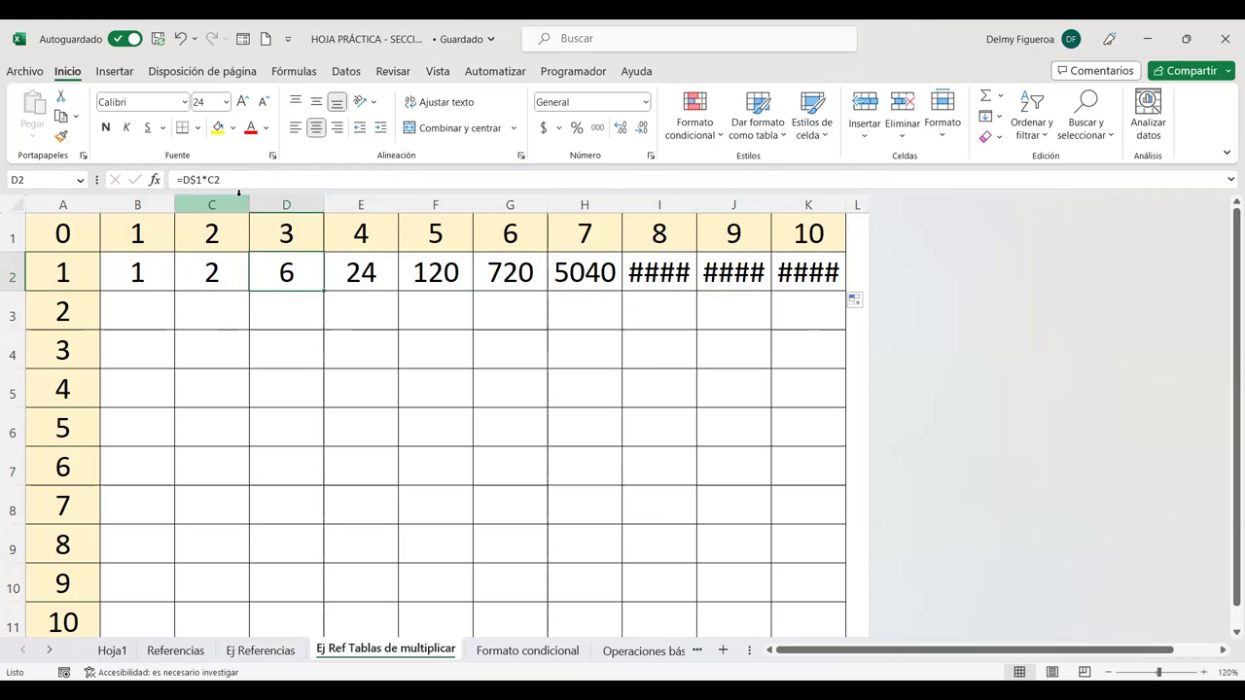
- Examine the copied formulas along row 2, from D2 through to K2
{"action": "key", "text": "Right"}
{"action": "key", "text": "Right"}
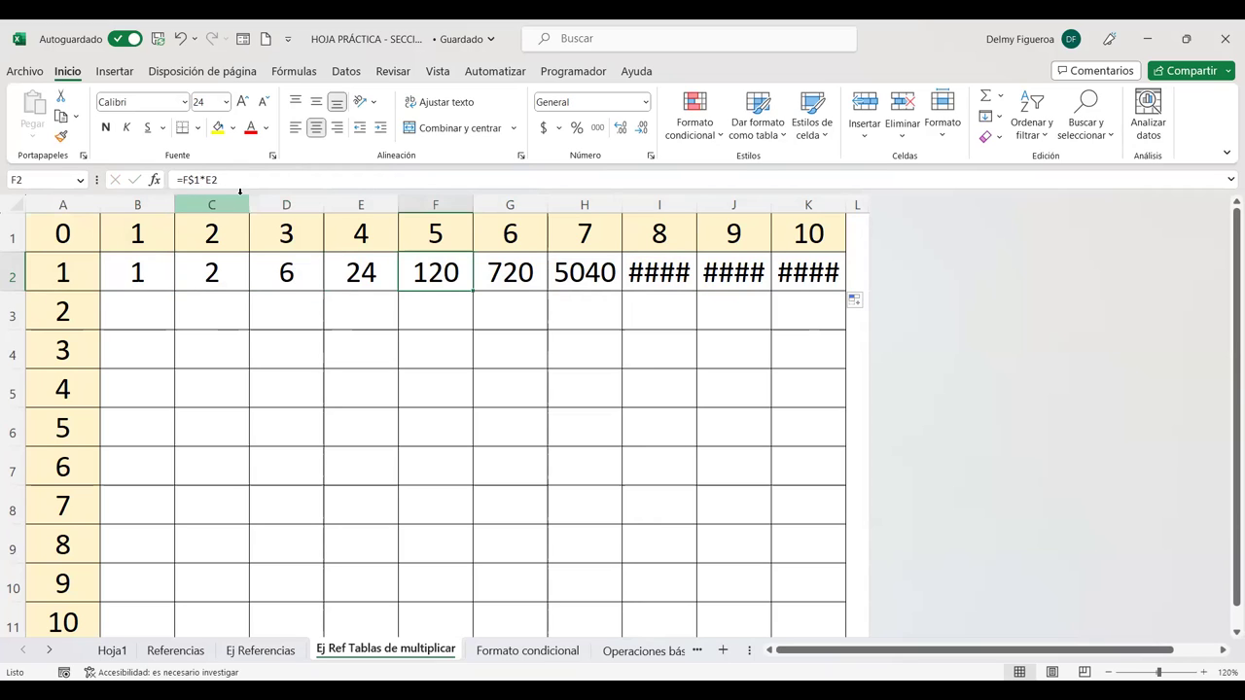
{"action": "key", "text": "Right"}
{"action": "key", "text": "Right"}
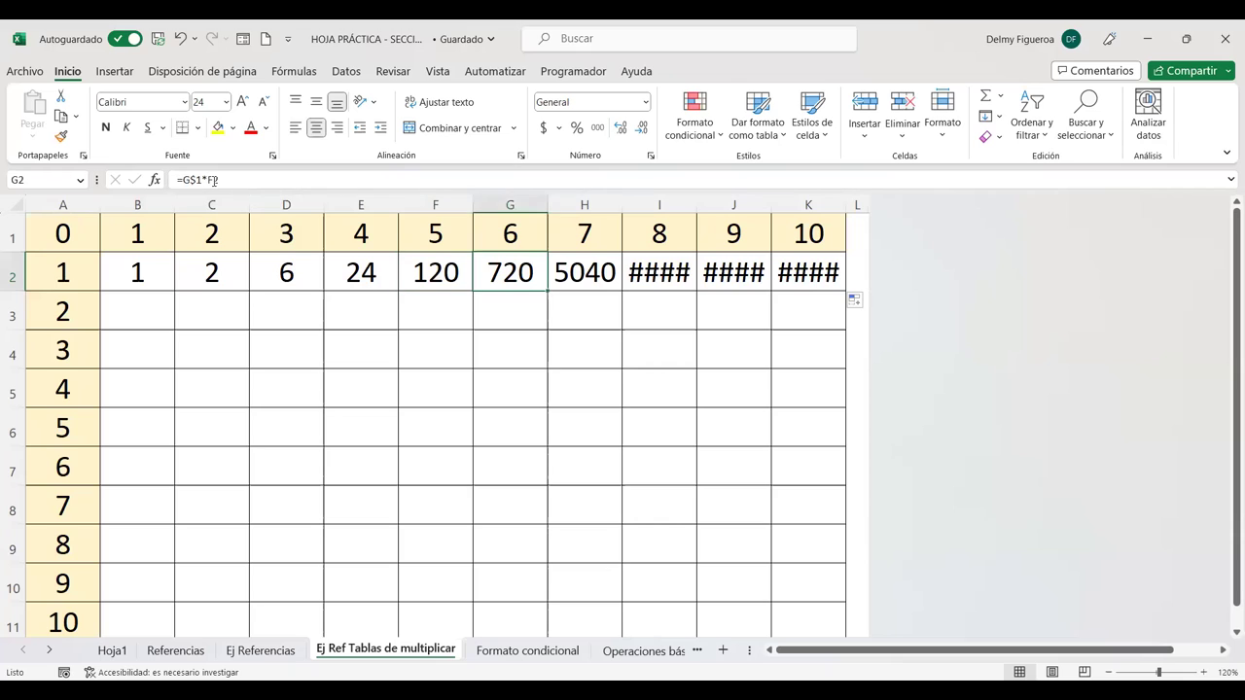
{"action": "key", "text": "Right"}
{"action": "key", "text": "Right"}
{"action": "key", "text": "Right"}
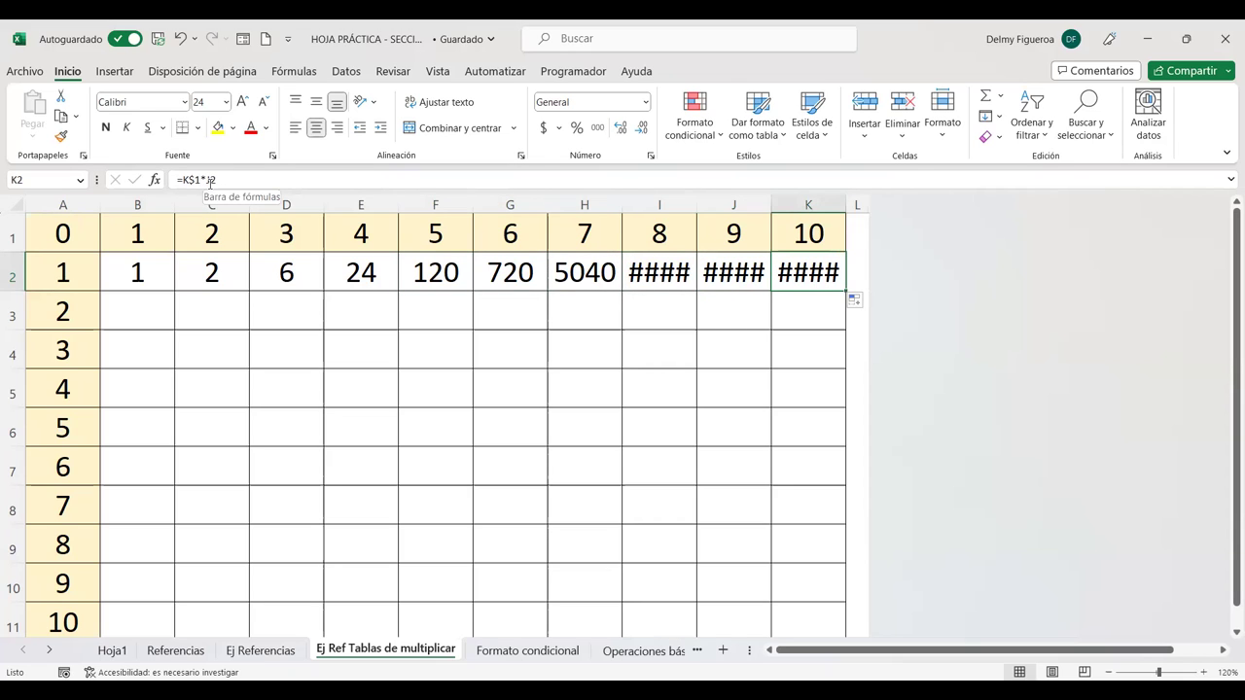
- Fill the B2 formula down to B11
{"action": "left_click", "coordinate": [136, 270]}
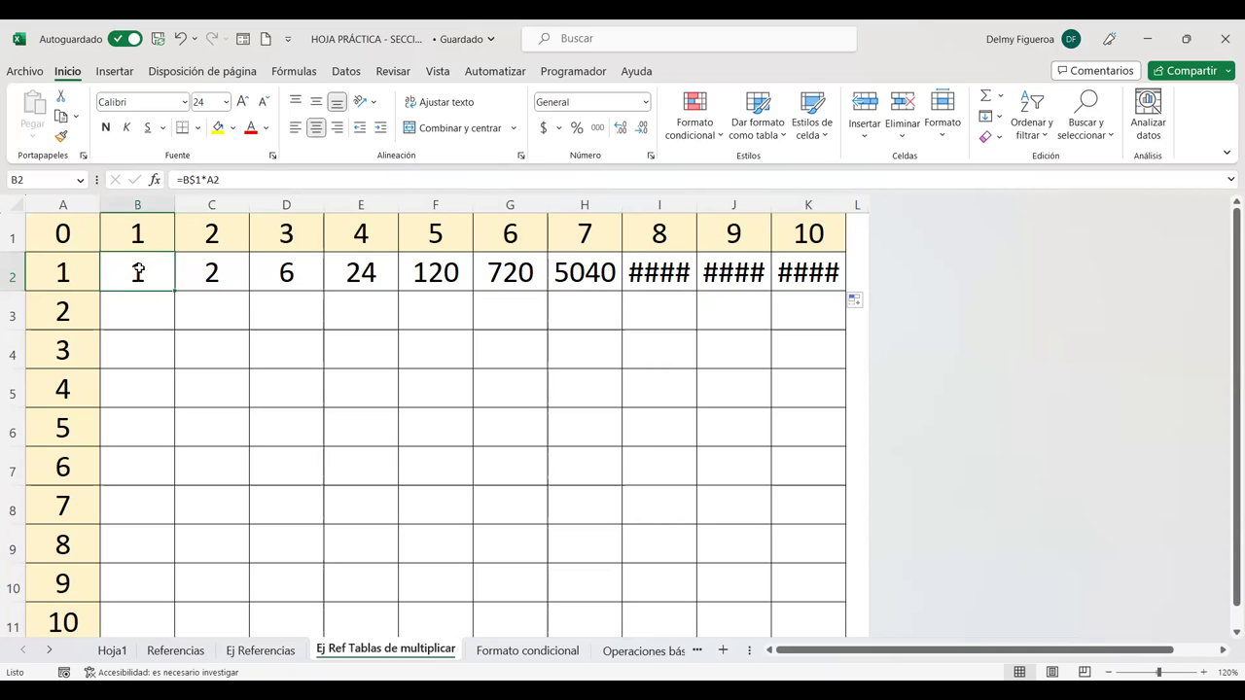
{"action": "left_click_drag", "start_coordinate": [174, 289], "coordinate": [176, 638]}
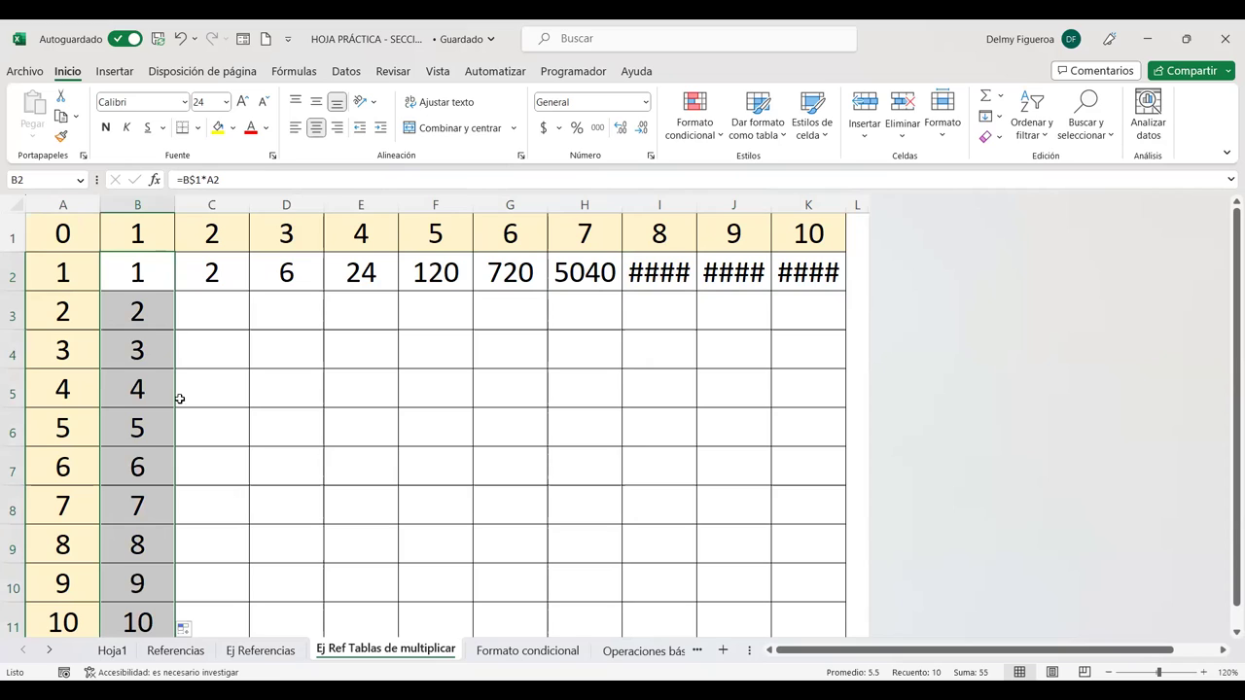
- Examine how the references change in the copied formulas down column B, from B2 to B11
{"action": "left_click", "coordinate": [137, 277]}
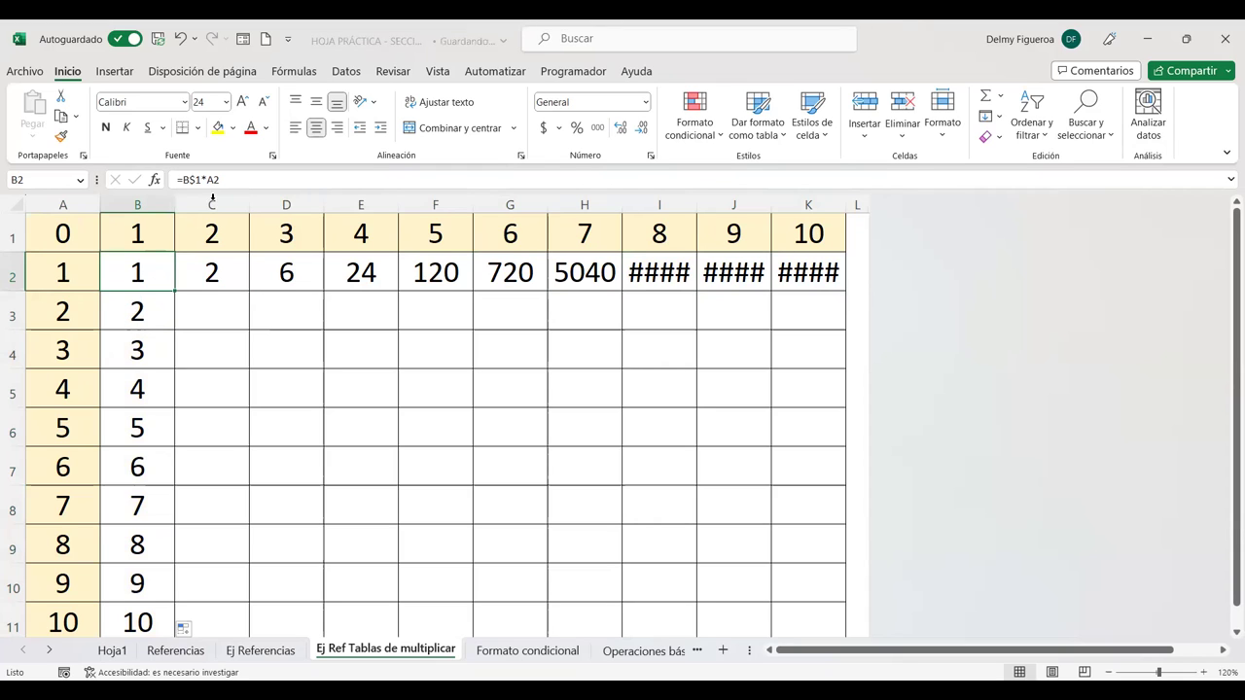
{"action": "key", "text": "Down"}
{"action": "key", "text": "Down"}
{"action": "key", "text": "Down"}
{"action": "key", "text": "Down"}
{"action": "key", "text": "Down"}
{"action": "key", "text": "Down"}
{"action": "key", "text": "Down"}
{"action": "key", "text": "Down"}
{"action": "key", "text": "Down"}
{"action": "scroll", "coordinate": [291, 338], "scroll_direction": "up", "scroll_amount": 1}
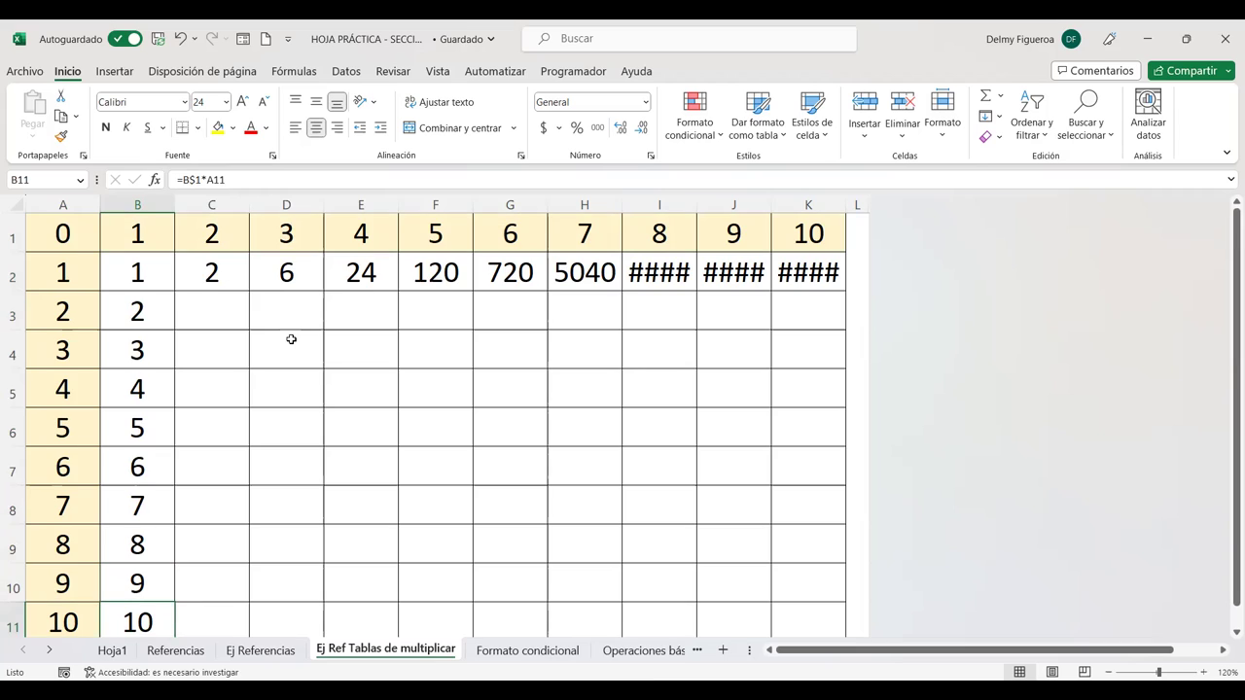
- Clear the contents of C2:K3 to remove the formulas copied across row 2
{"action": "left_click", "coordinate": [148, 264]}
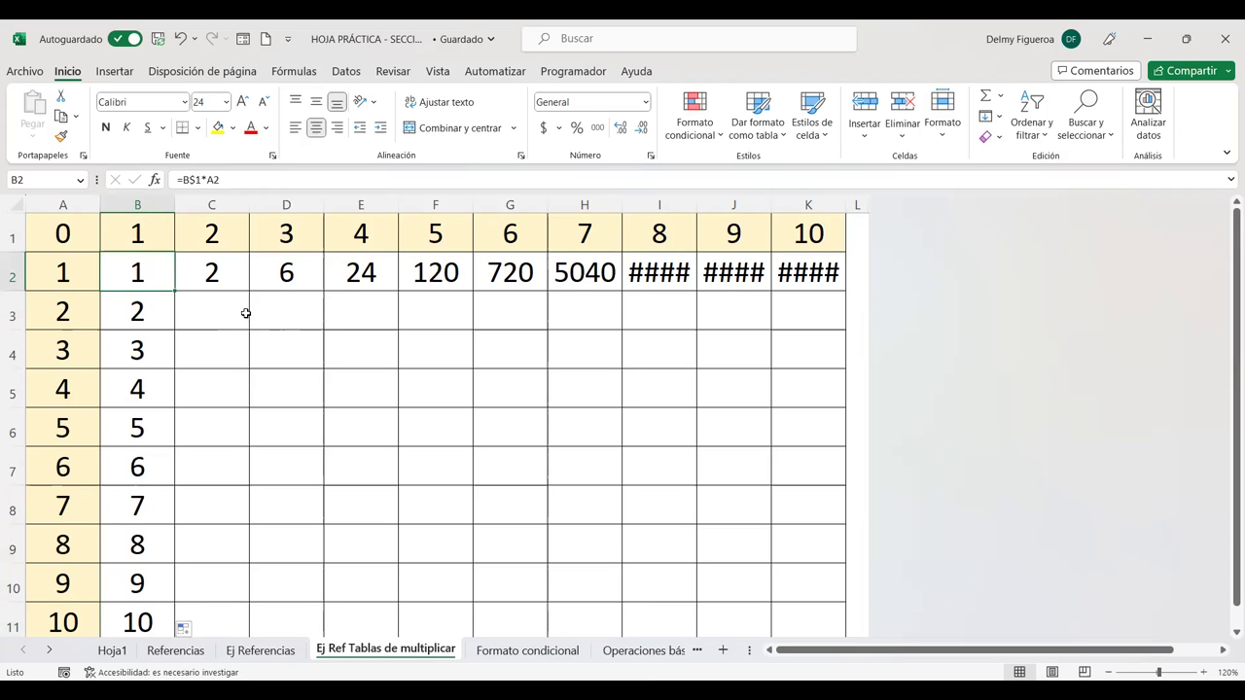
{"action": "left_click_drag", "start_coordinate": [216, 273], "coordinate": [782, 295]}
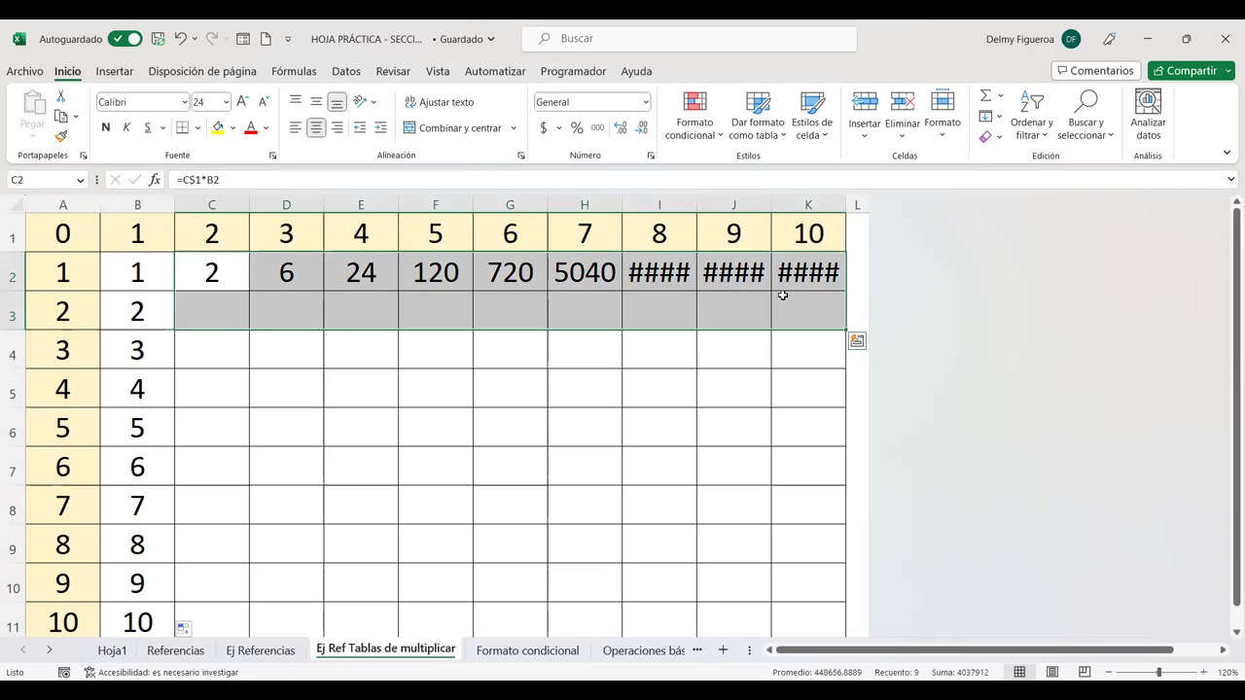
{"action": "key", "text": "Delete"}
{"action": "left_click", "coordinate": [141, 276]}
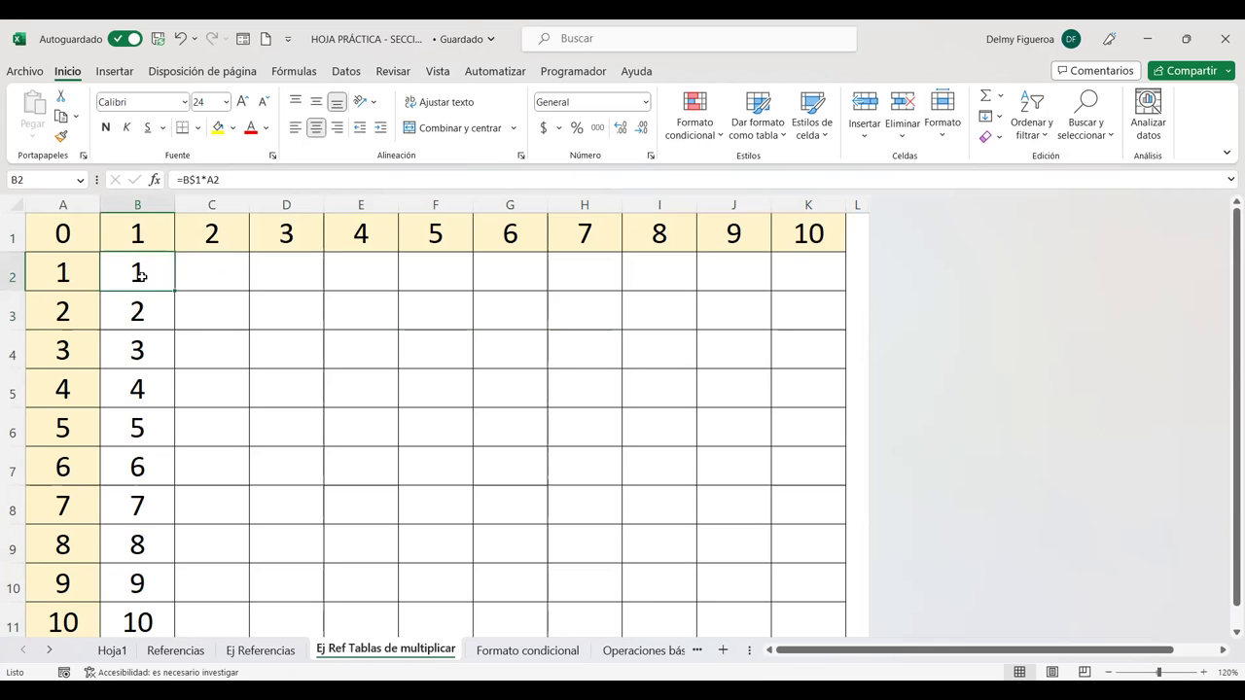
{"action": "key", "text": "Delete"}
{"action": "key", "text": "ctrl+z"}
- Edit the formula in B2 to lock only the column of its second reference, making it =B$1*$A2
{"action": "key", "text": "F2"}
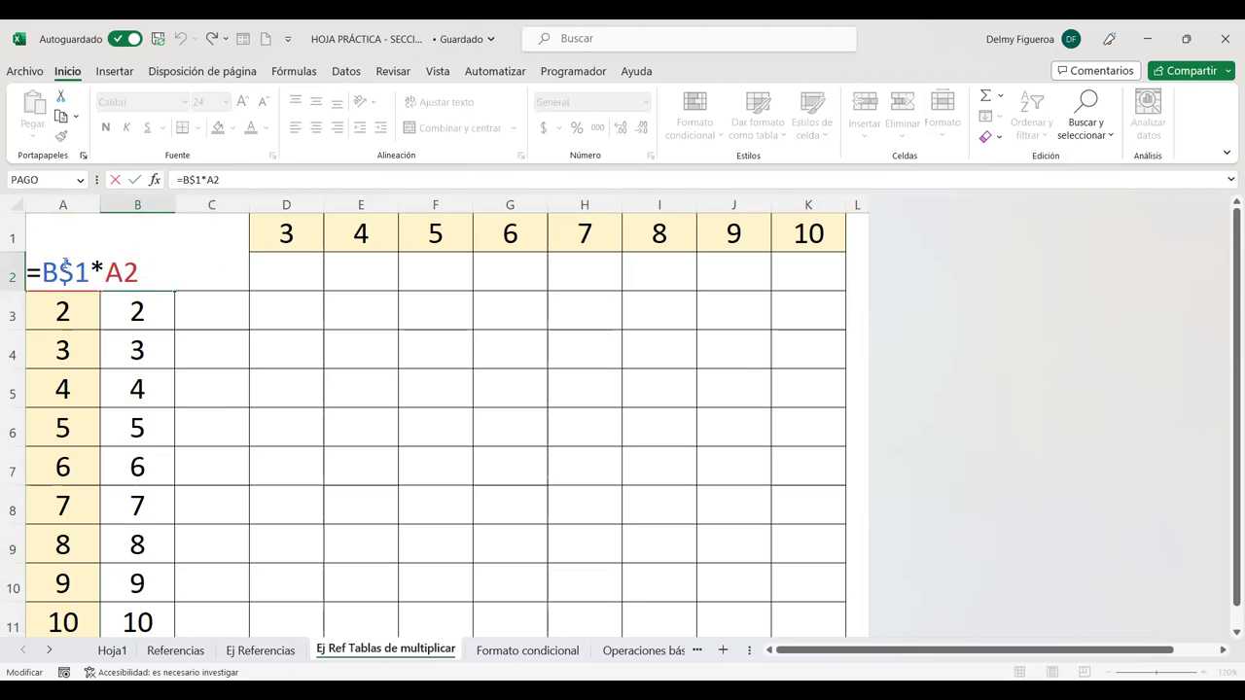
{"action": "left_click", "coordinate": [124, 270]}
{"action": "key", "text": "F4"}
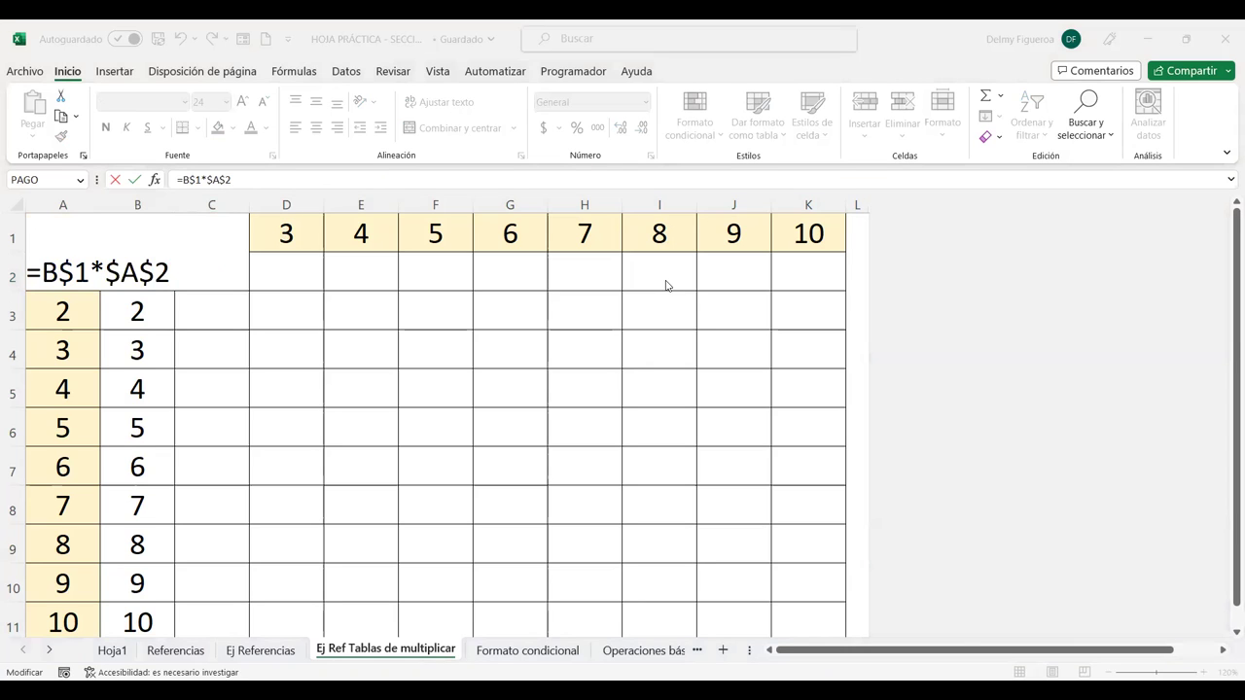
{"action": "double_click", "coordinate": [158, 276]}
{"action": "key", "text": "F4"}
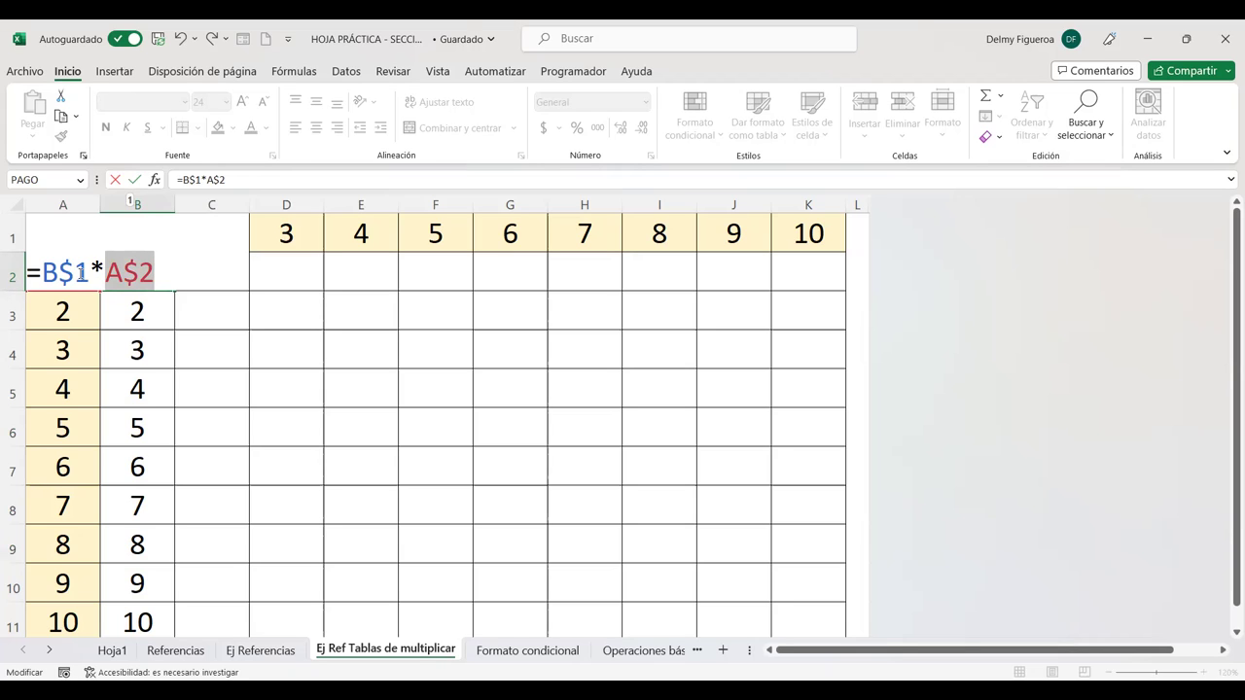
{"action": "key", "text": "F4"}
{"action": "left_click", "coordinate": [128, 274]}
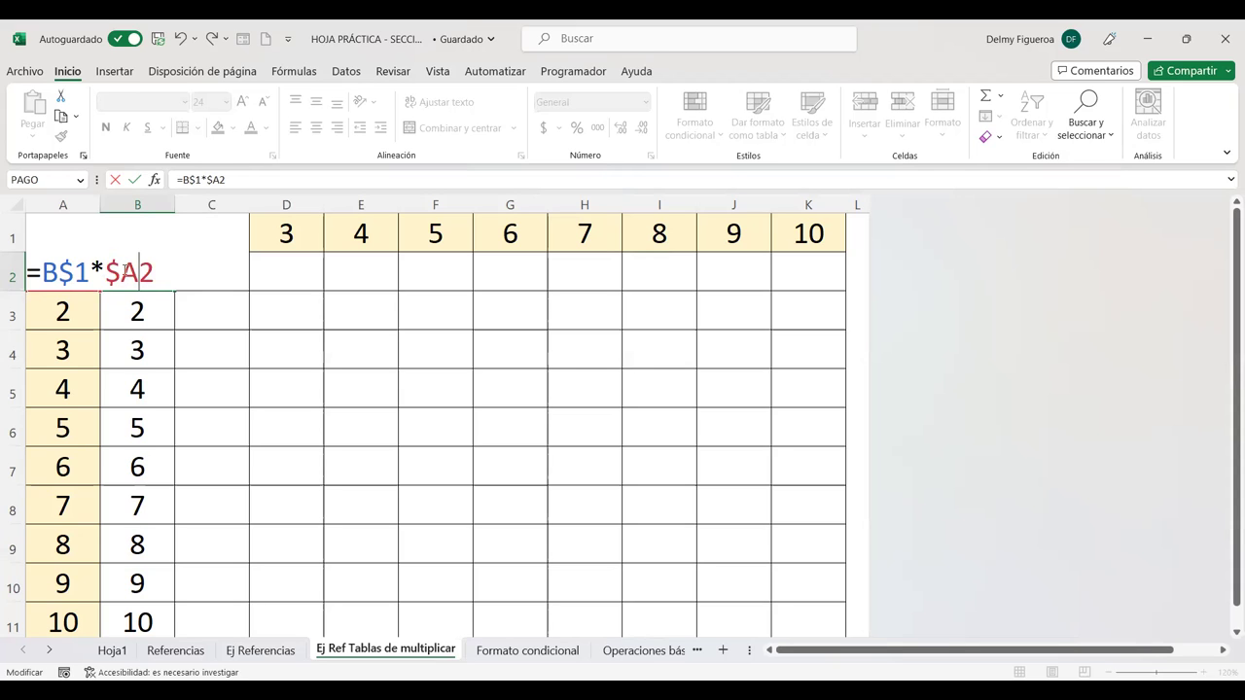
{"action": "key", "text": "ctrl+Return"}
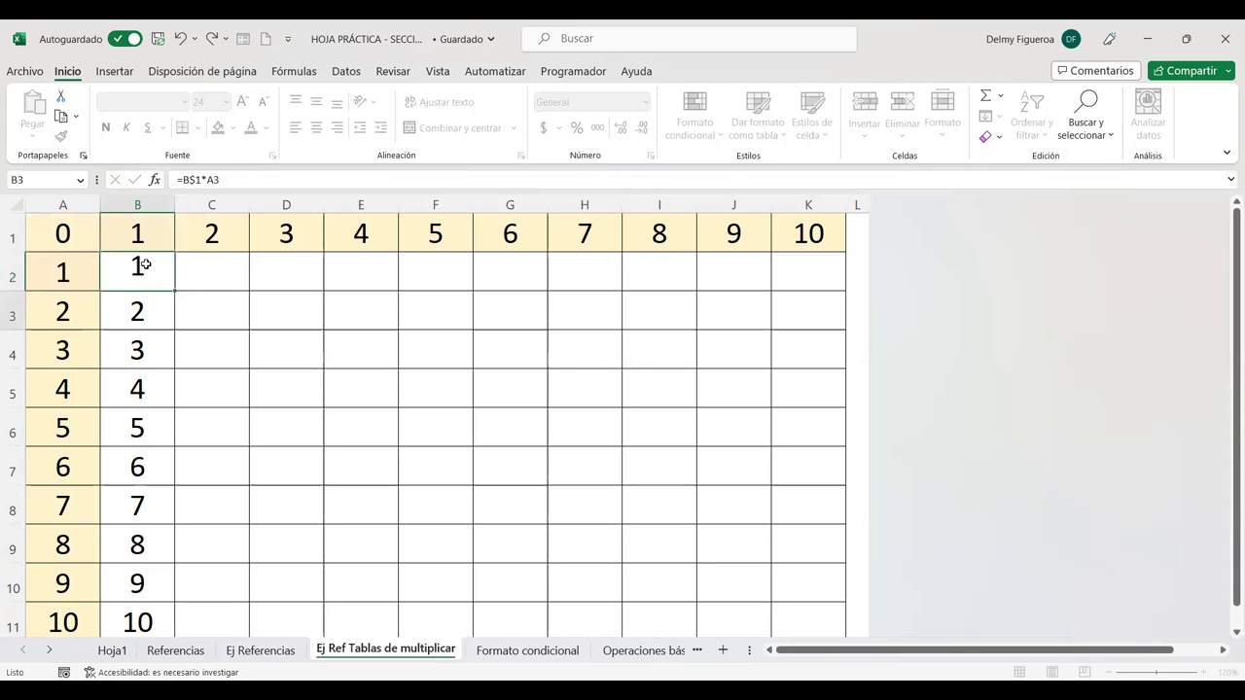
- Fill the B2 formula across to K2 and review the formula's references in B2
{"action": "left_click_drag", "start_coordinate": [176, 290], "coordinate": [811, 289]}
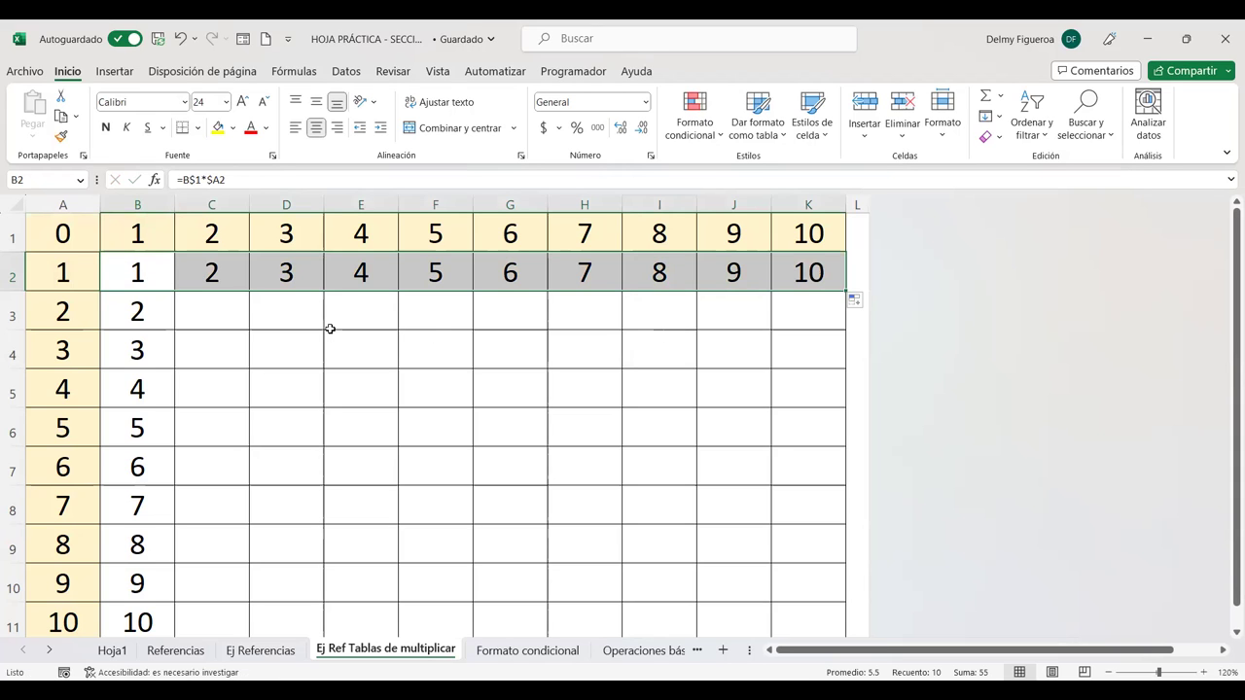
{"action": "left_click", "coordinate": [150, 267]}
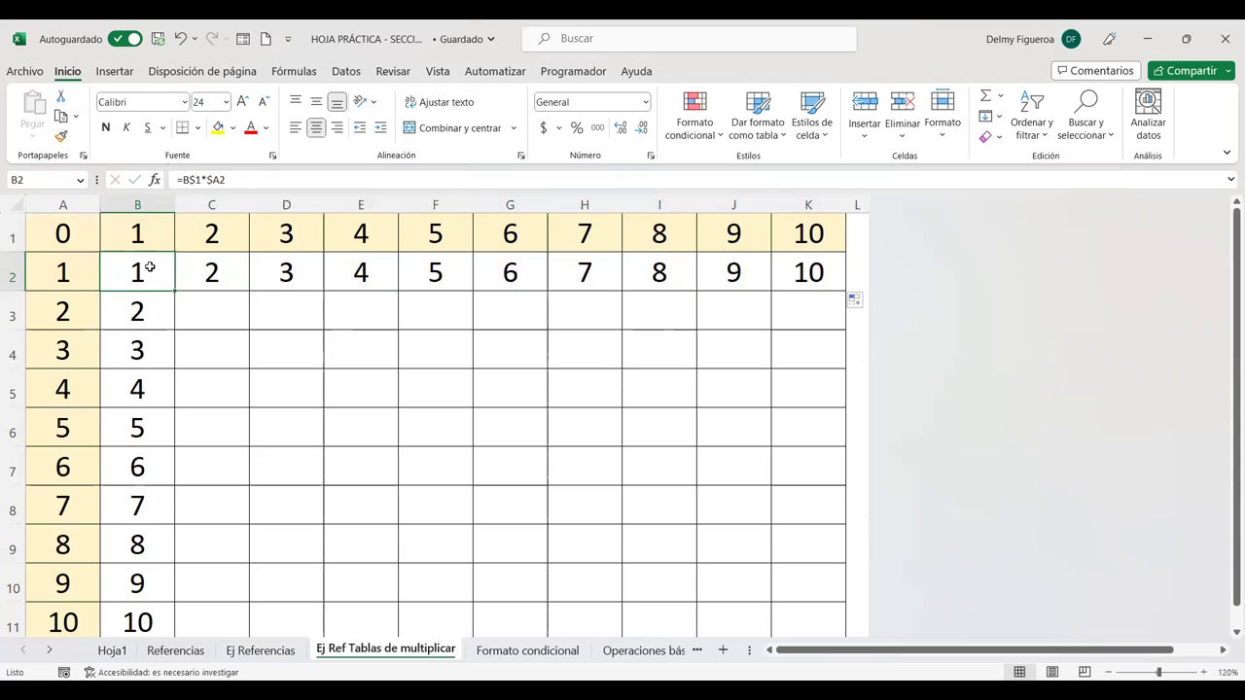
{"action": "key", "text": "ctrl+shift+Right"}
{"action": "left_click", "coordinate": [150, 268]}
{"action": "double_click", "coordinate": [150, 267]}
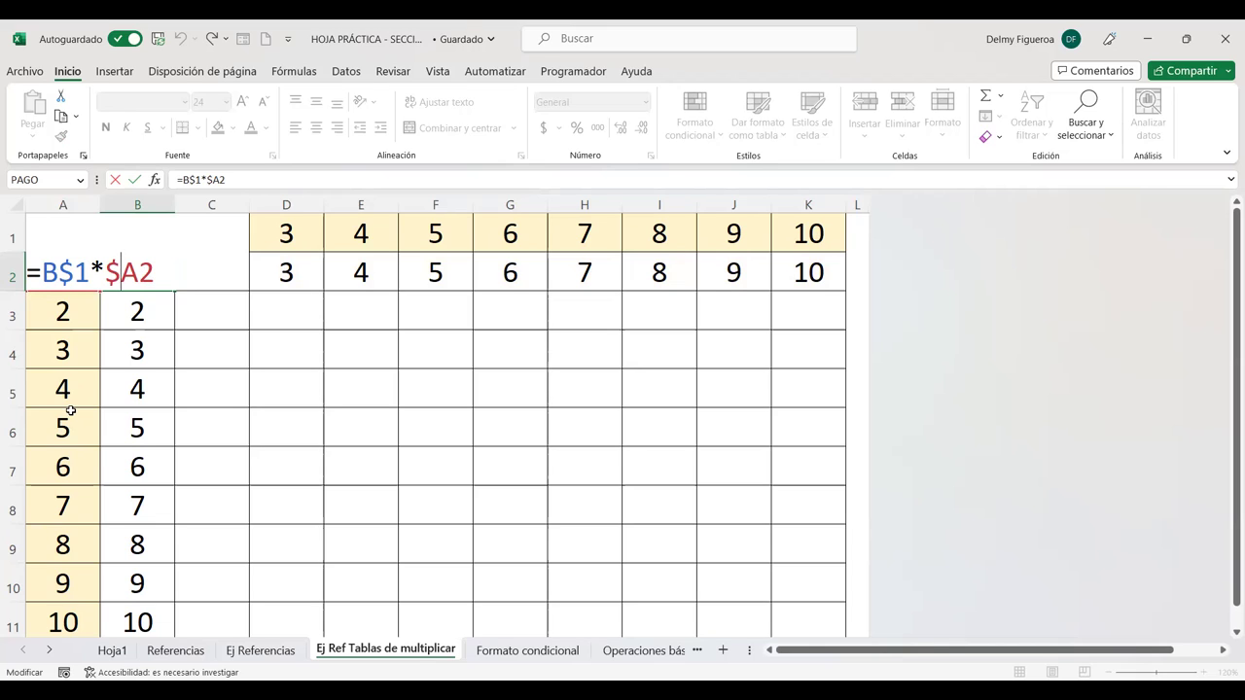
{"action": "key", "text": "Return"}
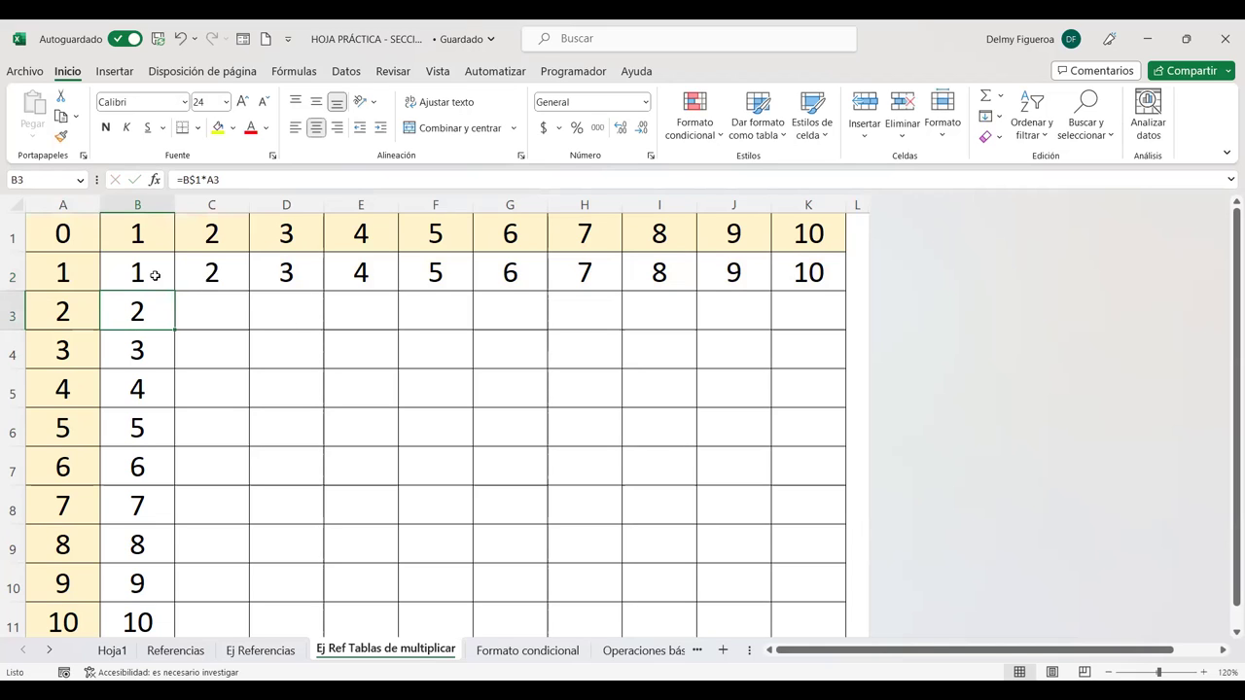
- Fill the formula =B$1*$A2 from B2 over the whole multiplication grid, B2:K11
{"action": "left_click", "coordinate": [154, 275]}
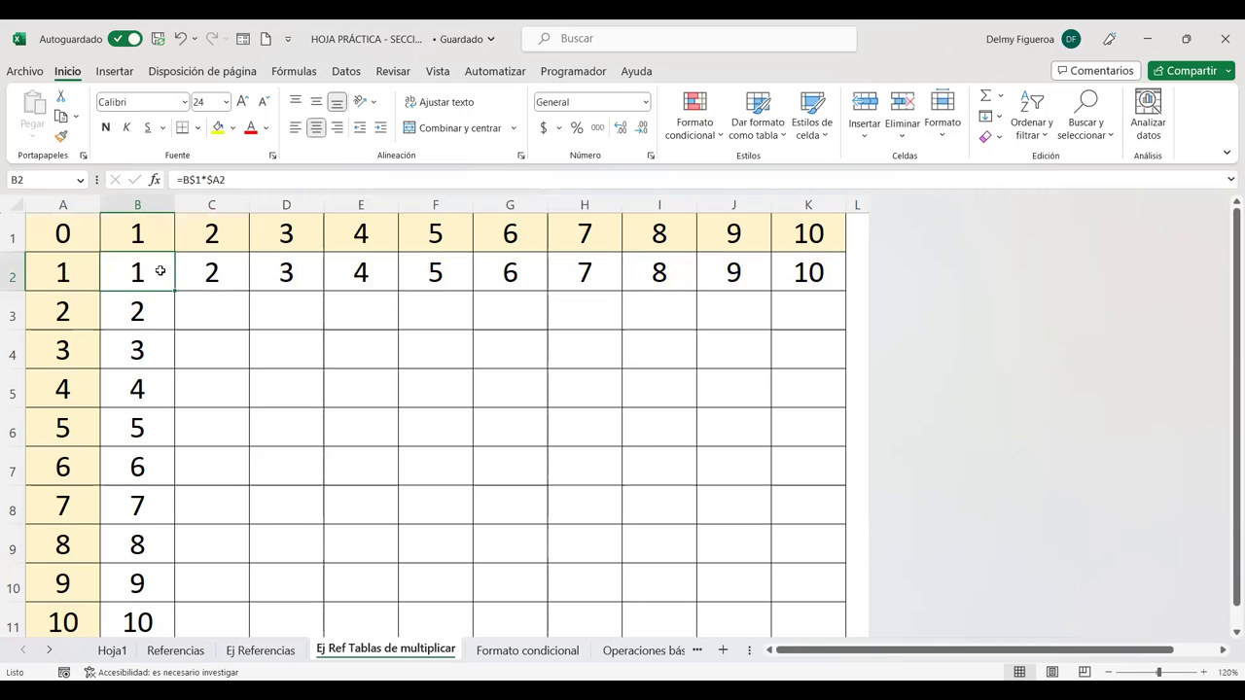
{"action": "left_click_drag", "start_coordinate": [174, 291], "coordinate": [852, 605]}
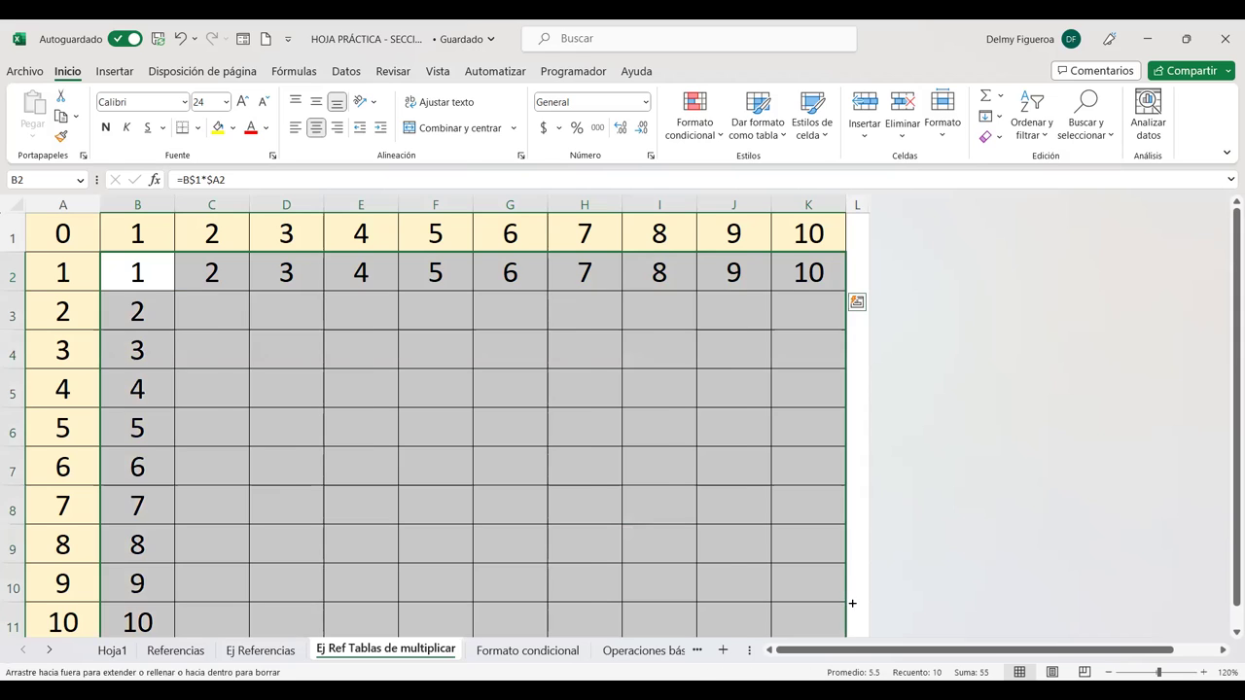
{"action": "left_click", "coordinate": [747, 543]}
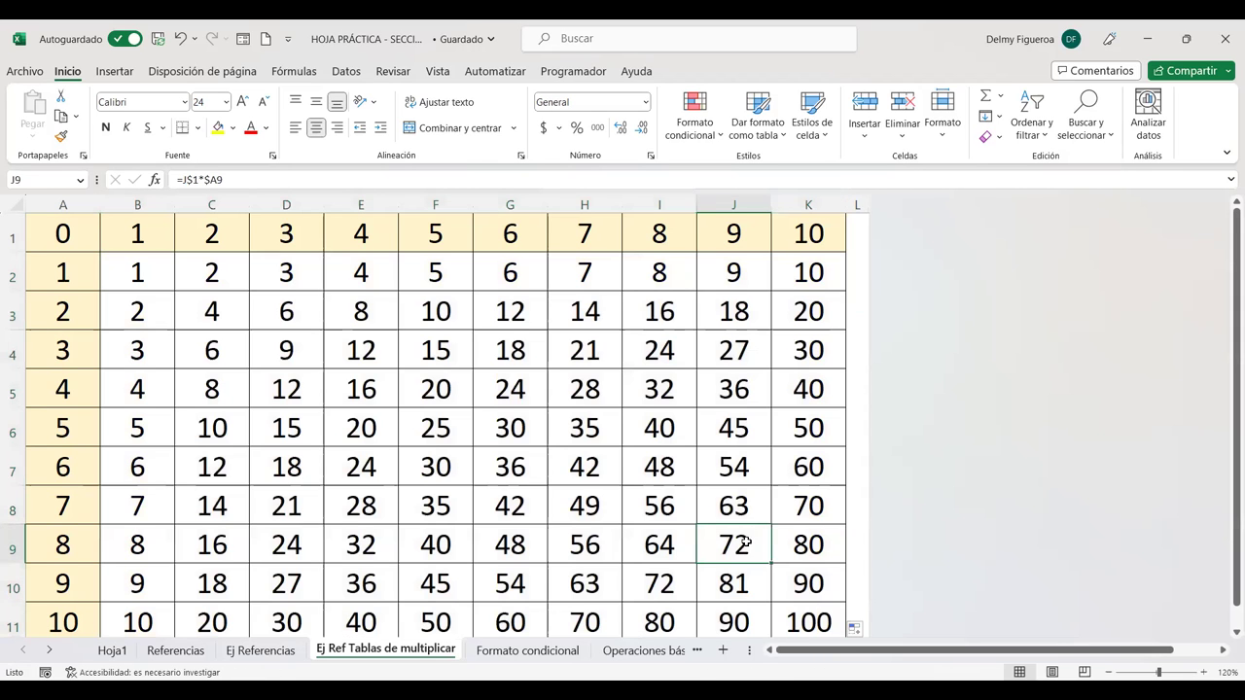
- Highlight row 9 and column J together to trace the product in J9, and check the formula in J9
{"action": "left_click", "coordinate": [11, 547]}
{"action": "left_click", "coordinate": [737, 202], "text": "ctrl"}
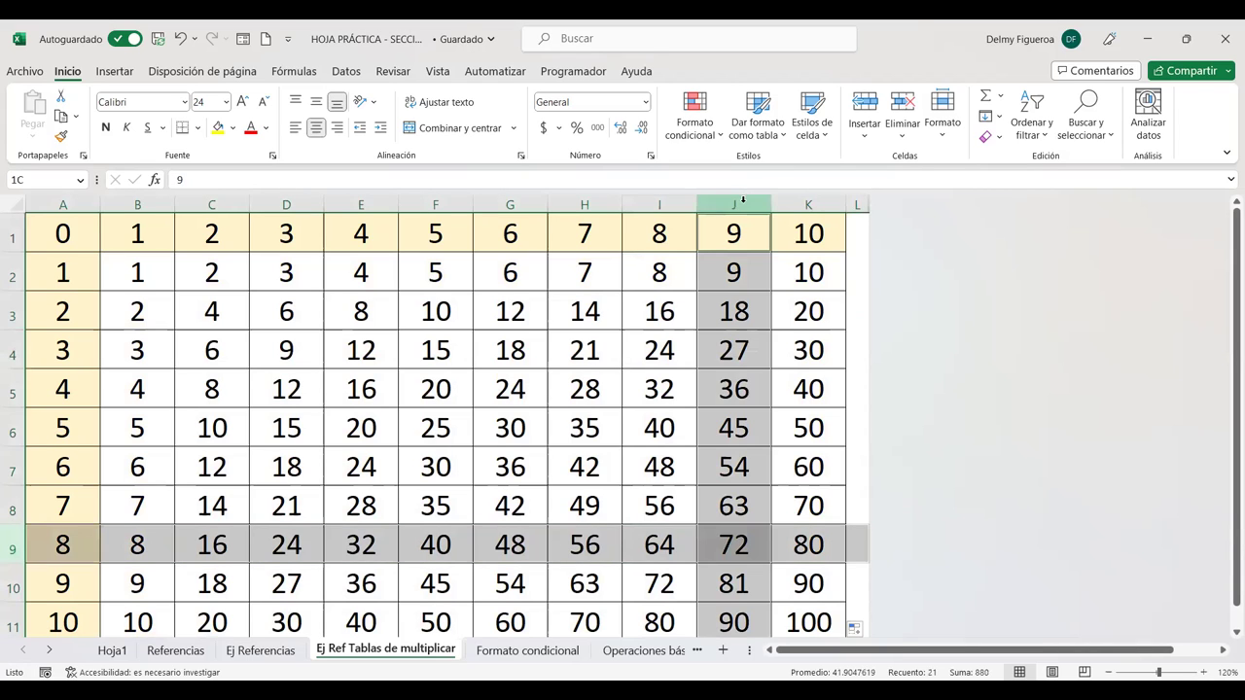
{"action": "left_click", "coordinate": [737, 537]}
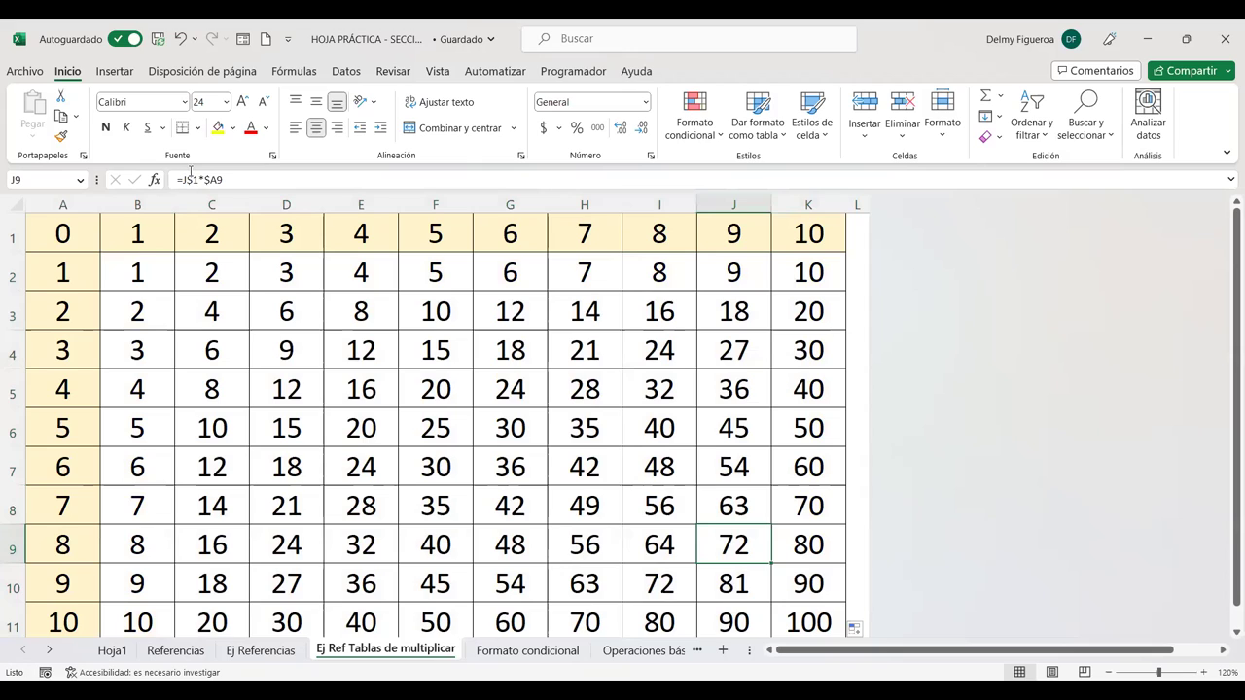
- Examine the formulas from J9 up to J6, along row 6 to column E, and up to E2
{"action": "key", "text": "Up"}
{"action": "key", "text": "Up"}
{"action": "key", "text": "Up"}
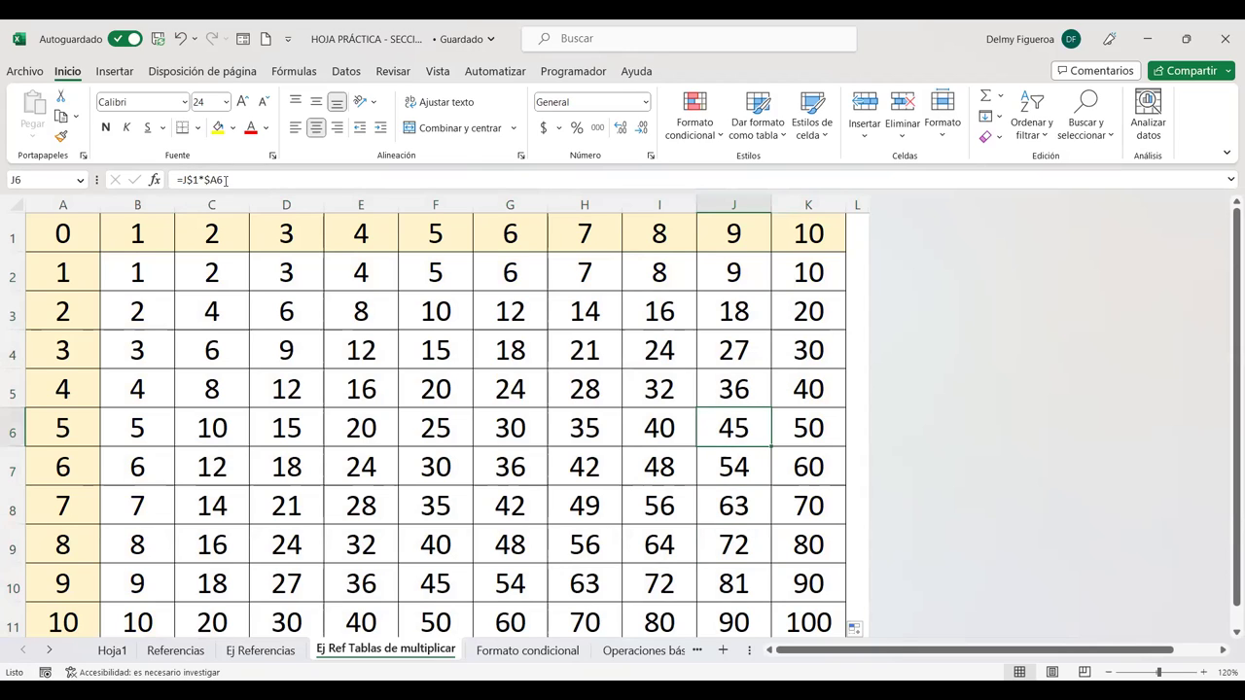
{"action": "key", "text": "Left"}
{"action": "key", "text": "Left"}
{"action": "key", "text": "Left"}
{"action": "key", "text": "Left"}
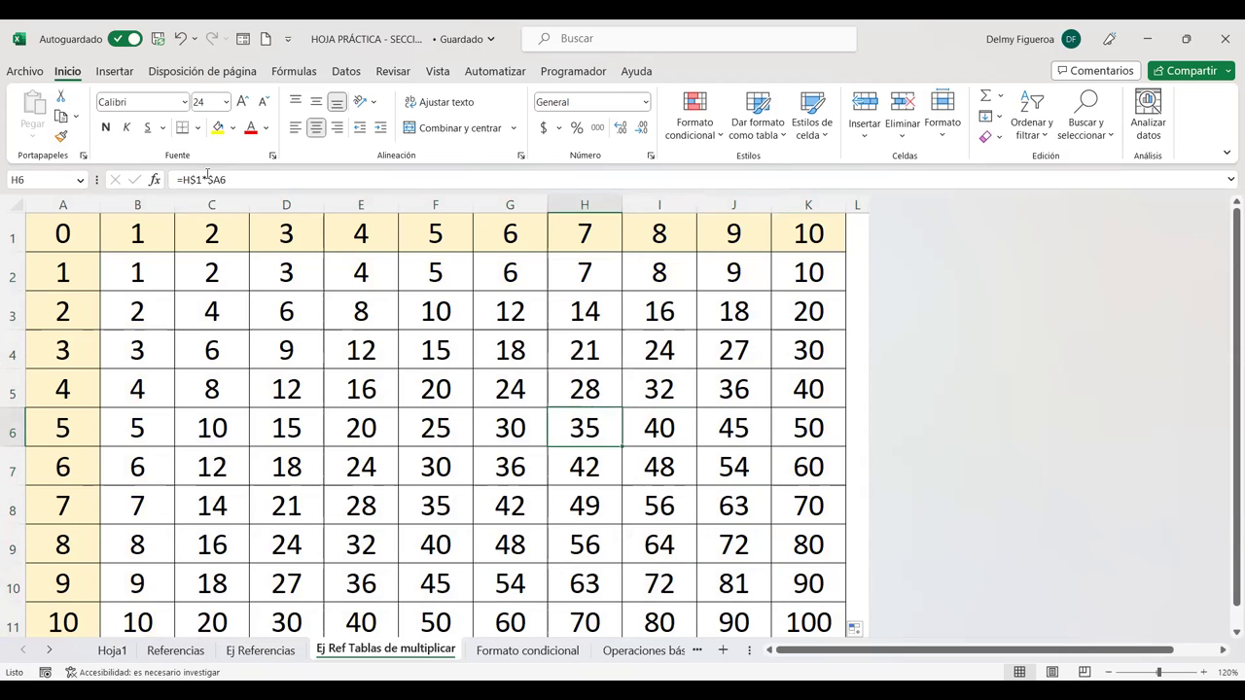
{"action": "key", "text": "Left"}
{"action": "key", "text": "Left"}
{"action": "key", "text": "Right"}
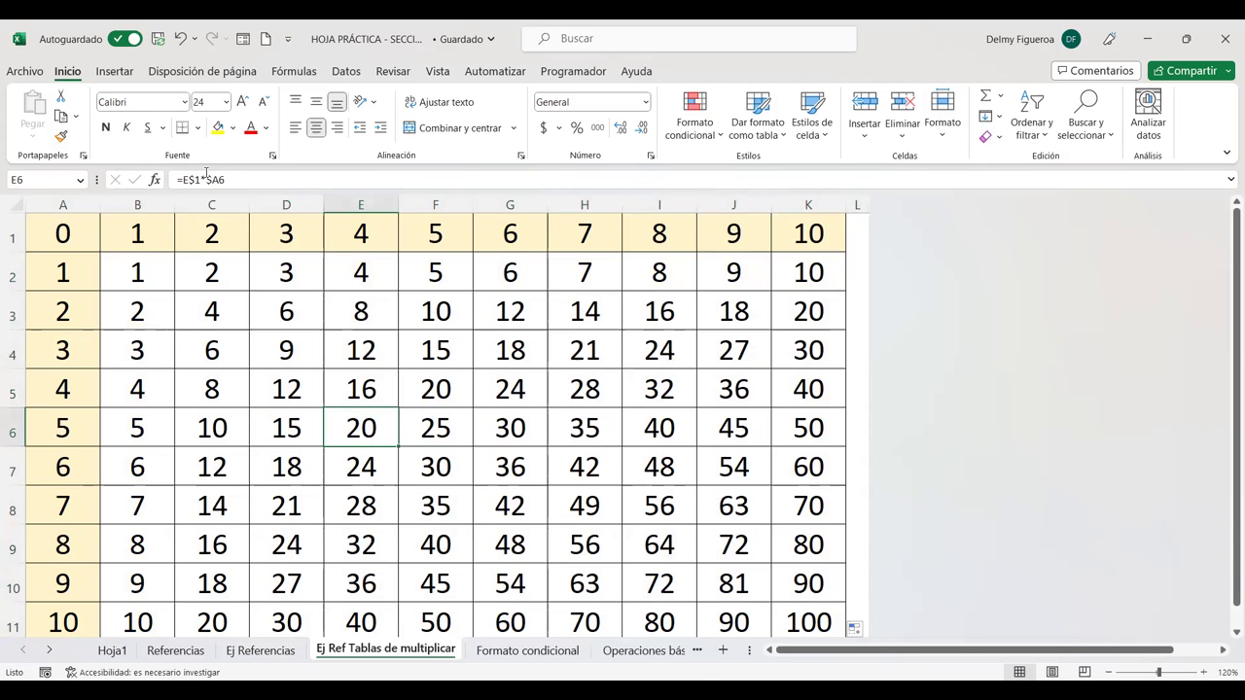
{"action": "key", "text": "Up"}
{"action": "key", "text": "Up"}
{"action": "key", "text": "Up"}
{"action": "key", "text": "Up"}
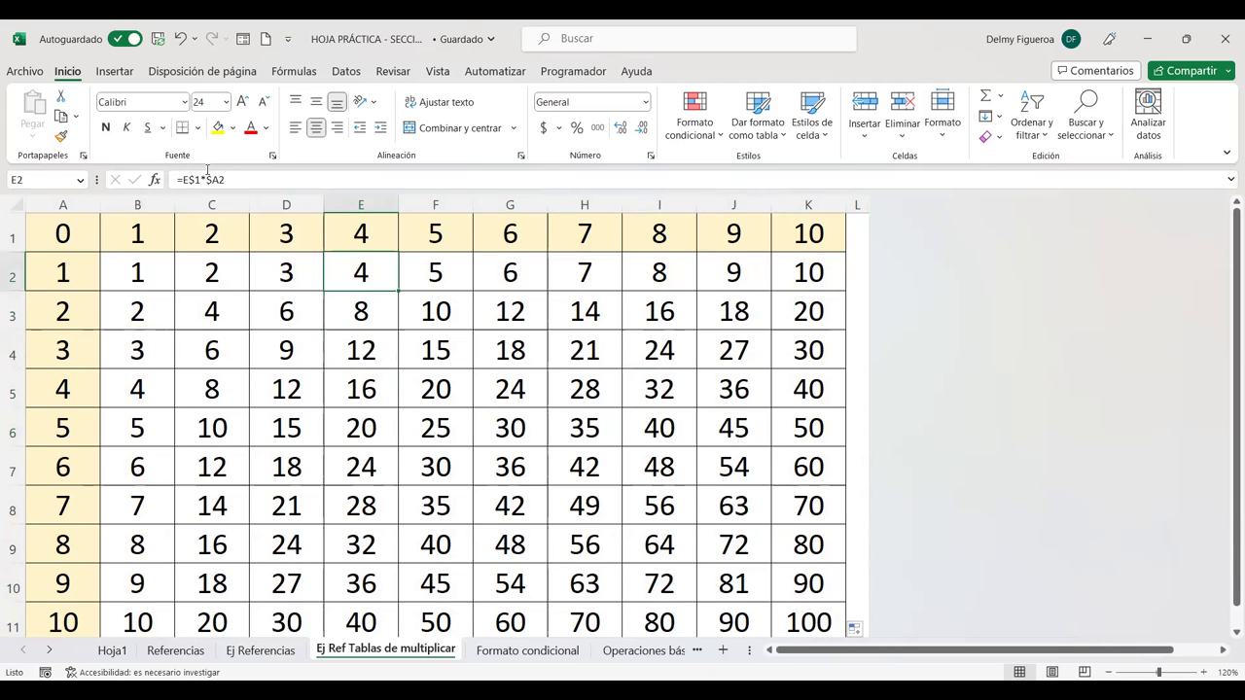
- Examine the formulas down column F to row 9 and along row 9 to J9
{"action": "key", "text": "Right"}
{"action": "key", "text": "Down"}
{"action": "key", "text": "Down"}
{"action": "key", "text": "Down"}
{"action": "key", "text": "Down"}
{"action": "key", "text": "Down"}
{"action": "key", "text": "Down"}
{"action": "key", "text": "Down"}
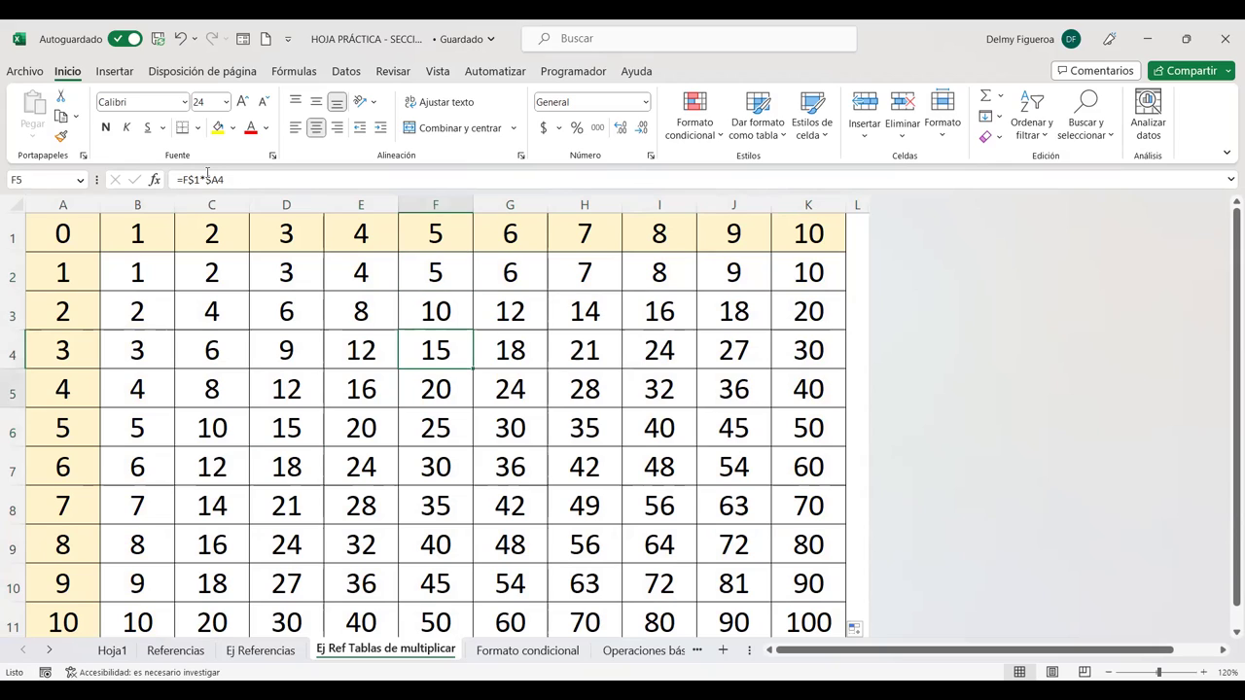
{"action": "key", "text": "Right"}
{"action": "key", "text": "Right"}
{"action": "key", "text": "Right"}
{"action": "key", "text": "Right"}
{"action": "key", "text": "Right"}
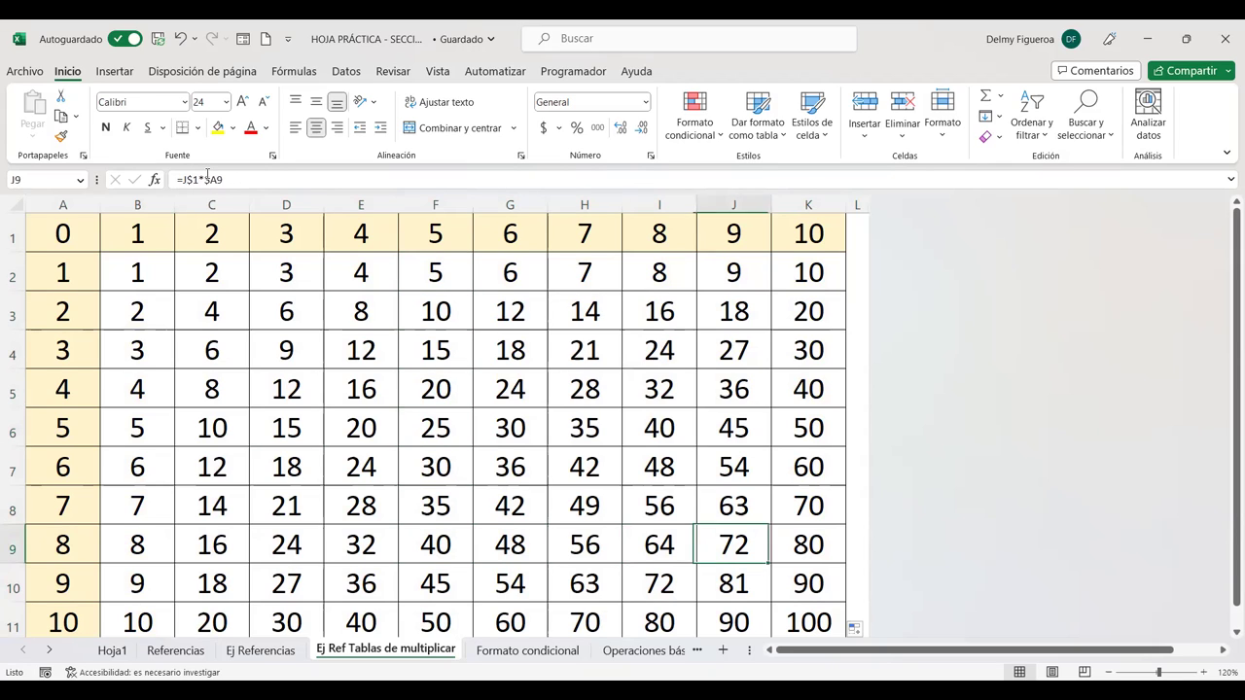
- Inspect the mixed references of the B2 formula in edit mode, leave it as it is and reselect B2
{"action": "left_click", "coordinate": [130, 265]}
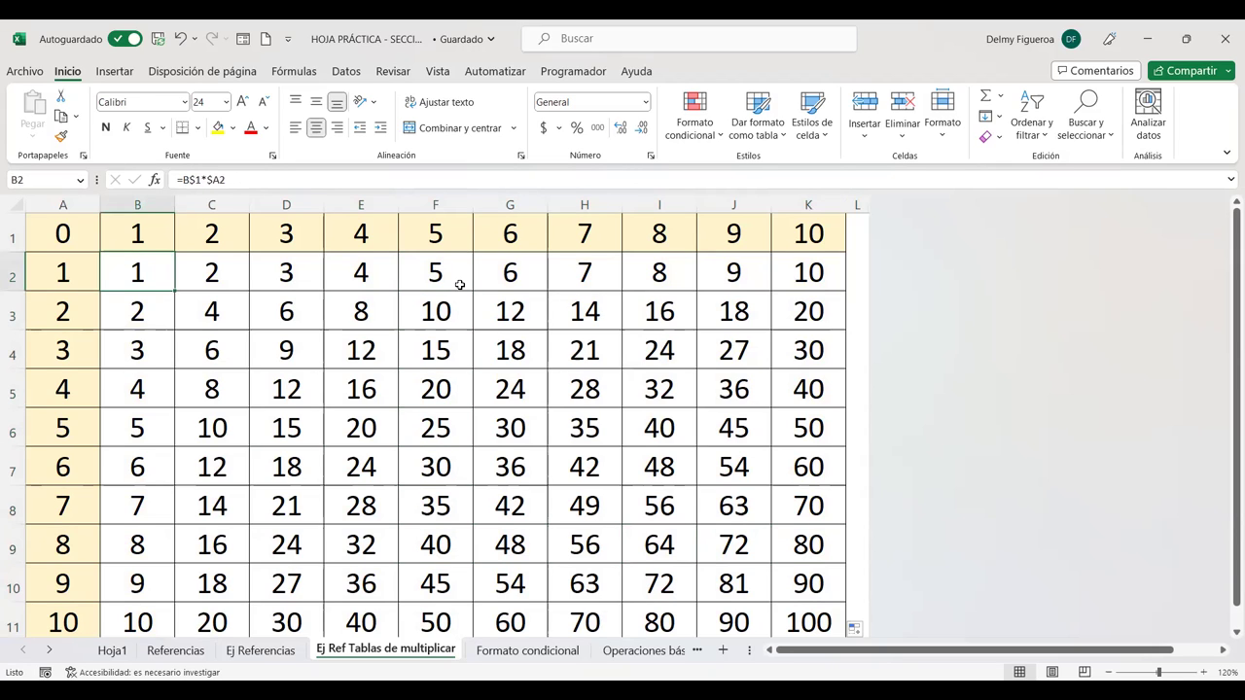
{"action": "key", "text": "F2"}
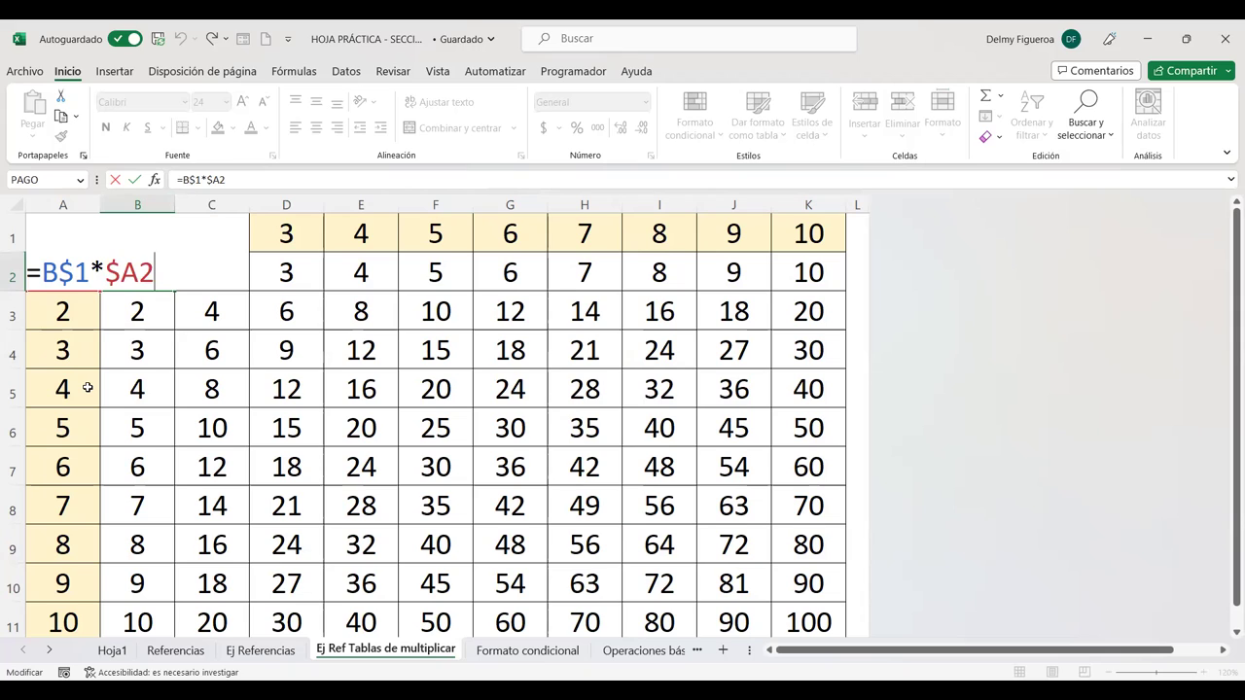
{"action": "key", "text": "Return"}
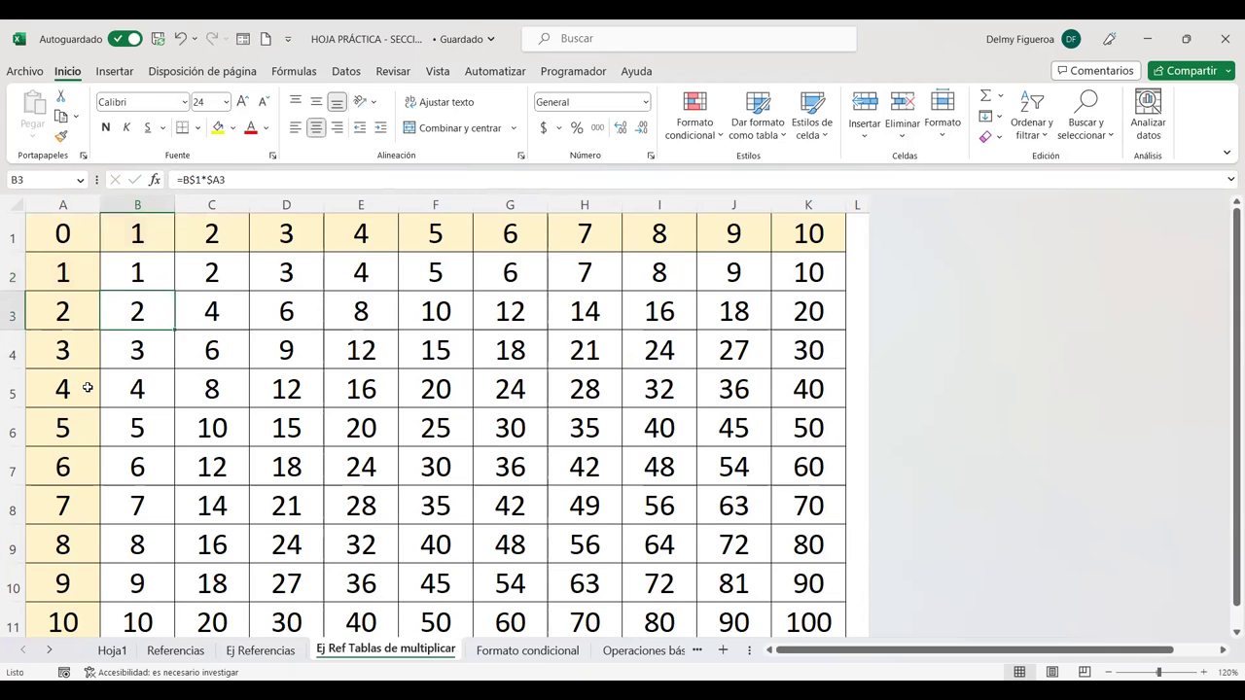
{"action": "left_click", "coordinate": [144, 280]}
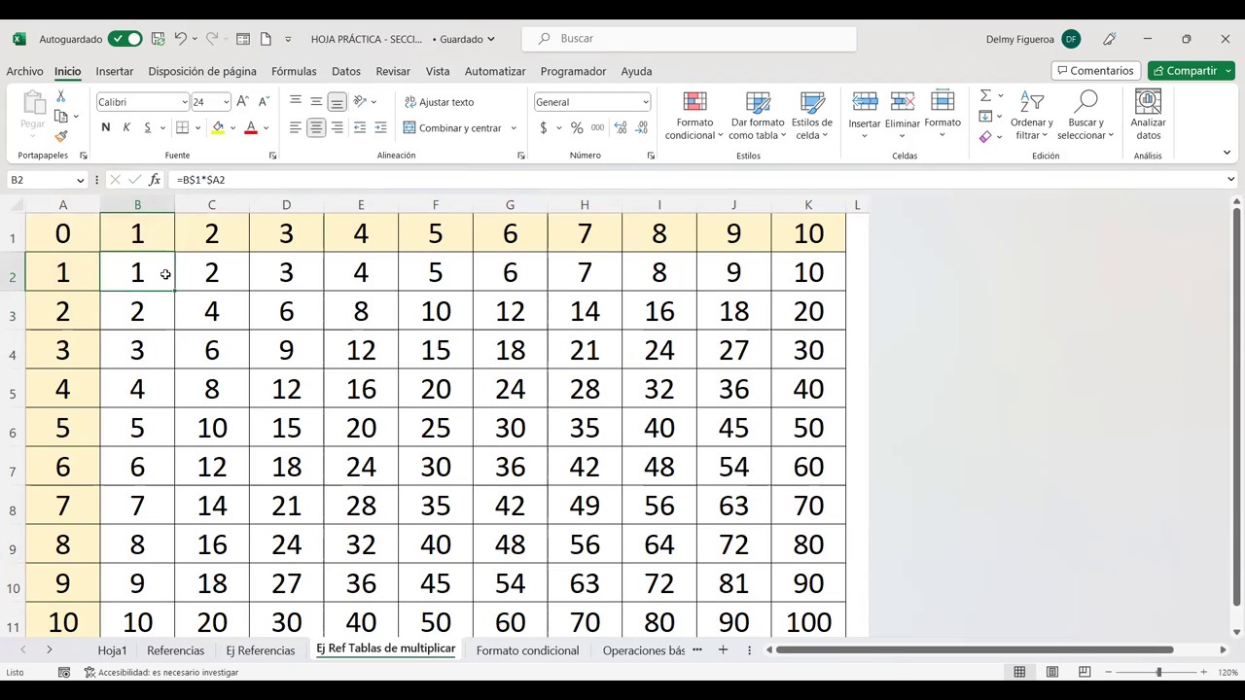
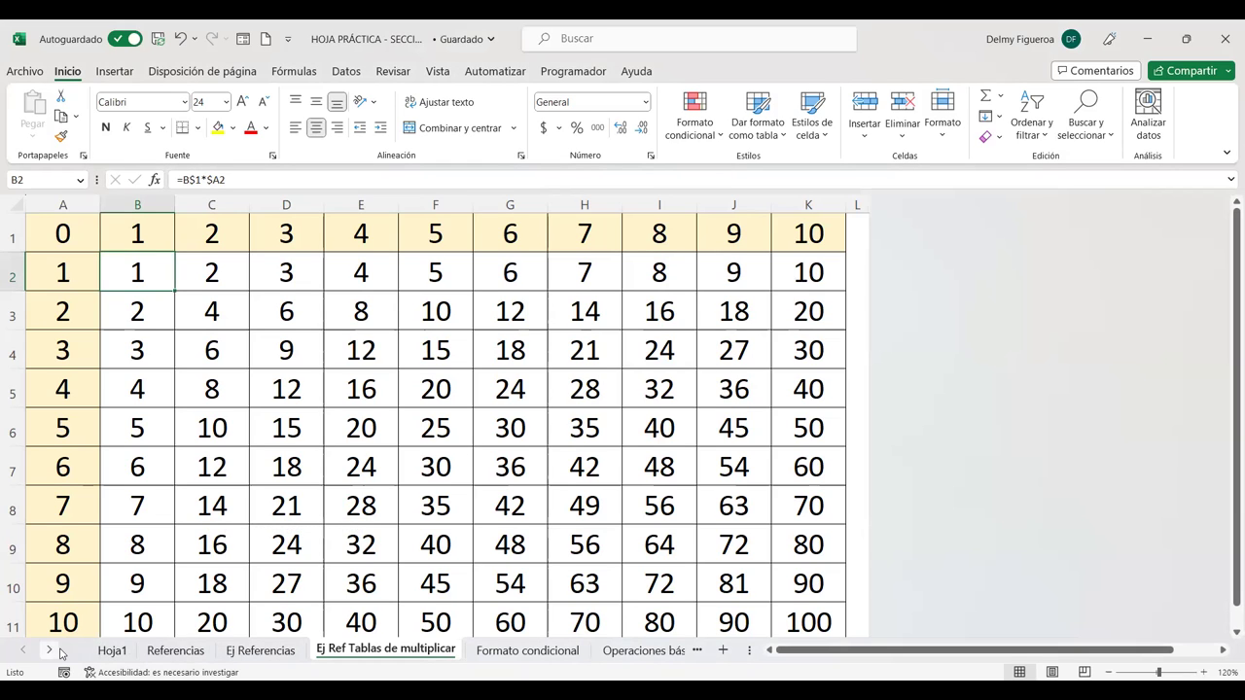
- Review the reference examples on the Hoja1 and Referencias sheets, and return to the payroll on Ej Referencias
{"action": "left_click", "coordinate": [111, 652]}
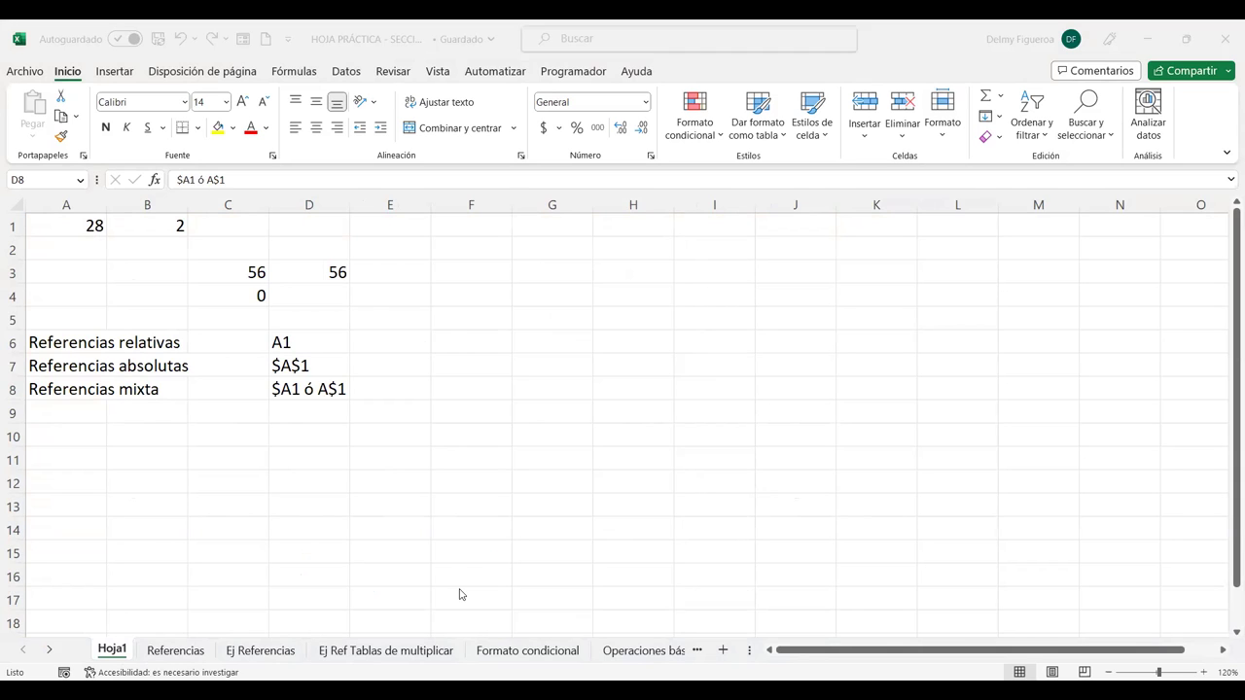
{"action": "left_click", "coordinate": [195, 651]}
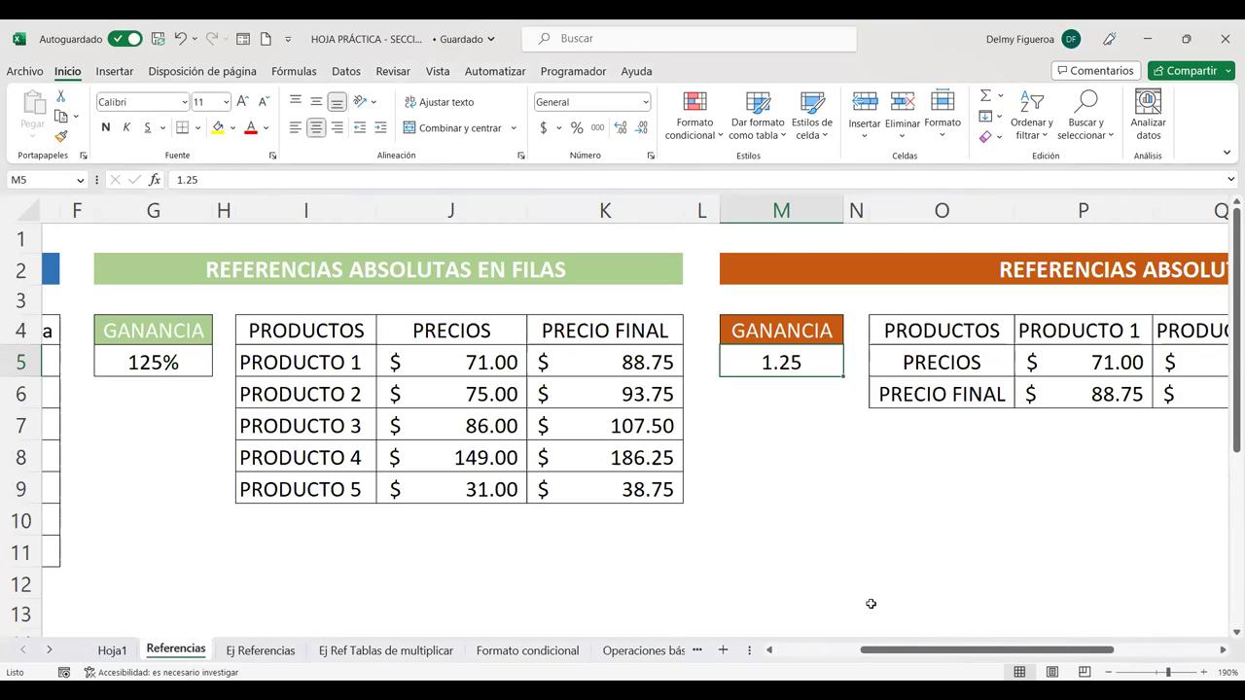
{"action": "scroll", "coordinate": [870, 604], "scroll_direction": "left", "scroll_amount": 5}
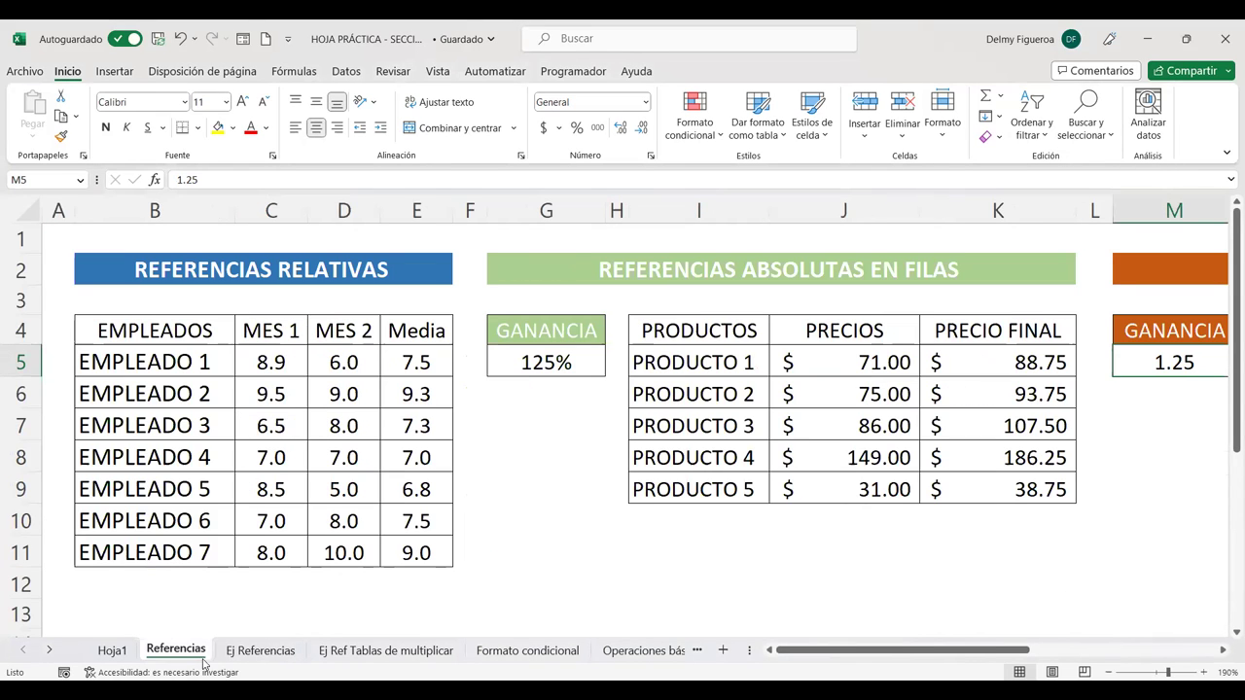
{"action": "key", "text": "ctrl+Page_Down"}
{"action": "key", "text": "ctrl+Page_Down"}
{"action": "left_click", "coordinate": [294, 658]}
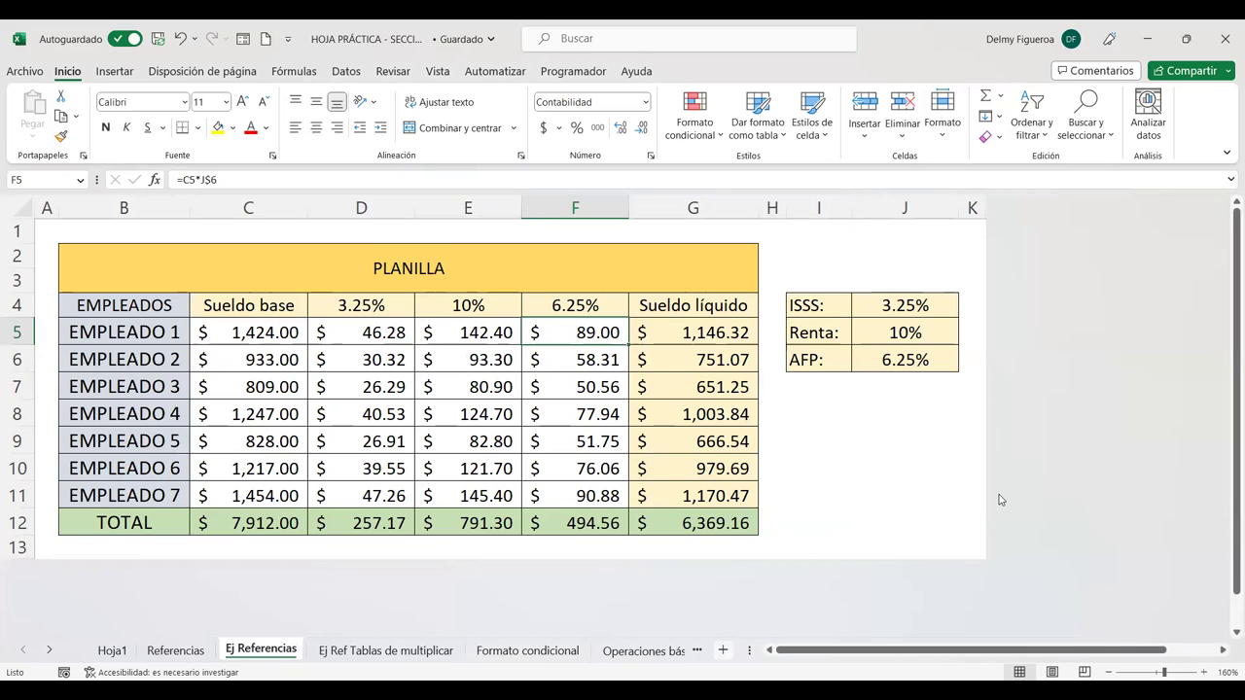
- Insert a blank worksheet beside Ej Referencias, set all its cells to font size 14 and its zoom to 120%
{"action": "key", "text": "shift+F11"}
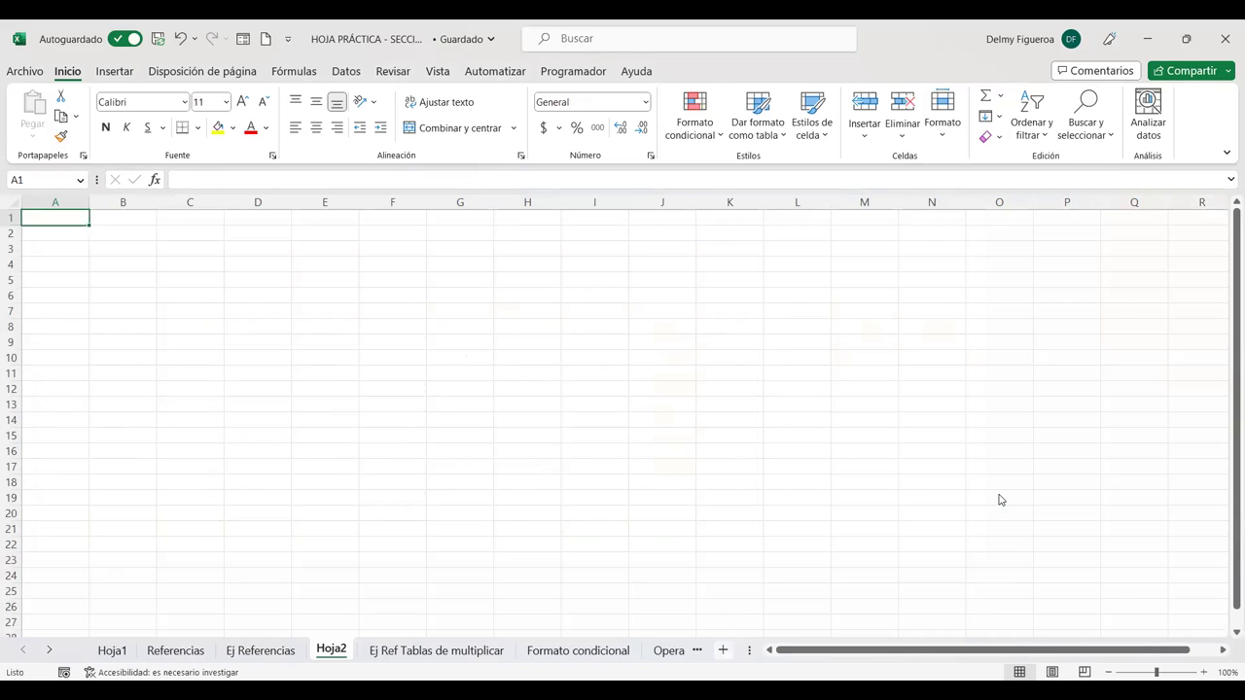
{"action": "key", "text": "ctrl+a"}
{"action": "left_click", "coordinate": [243, 102]}
{"action": "left_click", "coordinate": [242, 102]}
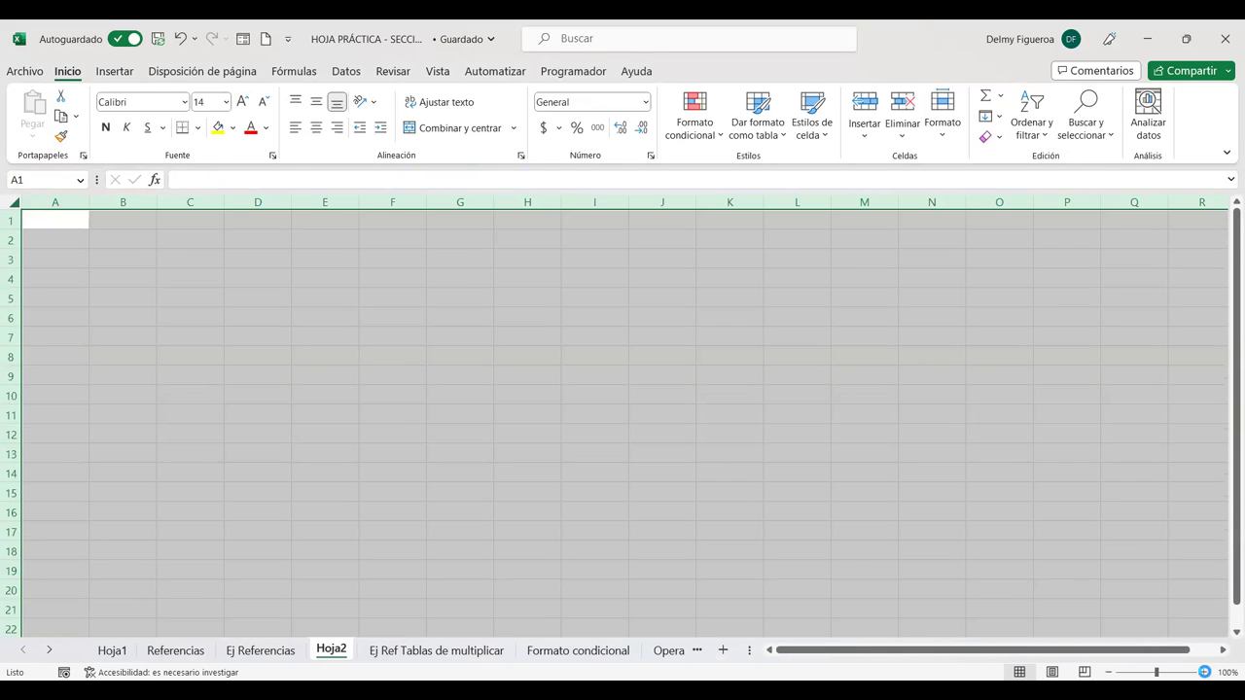
{"action": "left_click", "coordinate": [1204, 672]}
{"action": "left_click", "coordinate": [1204, 672]}
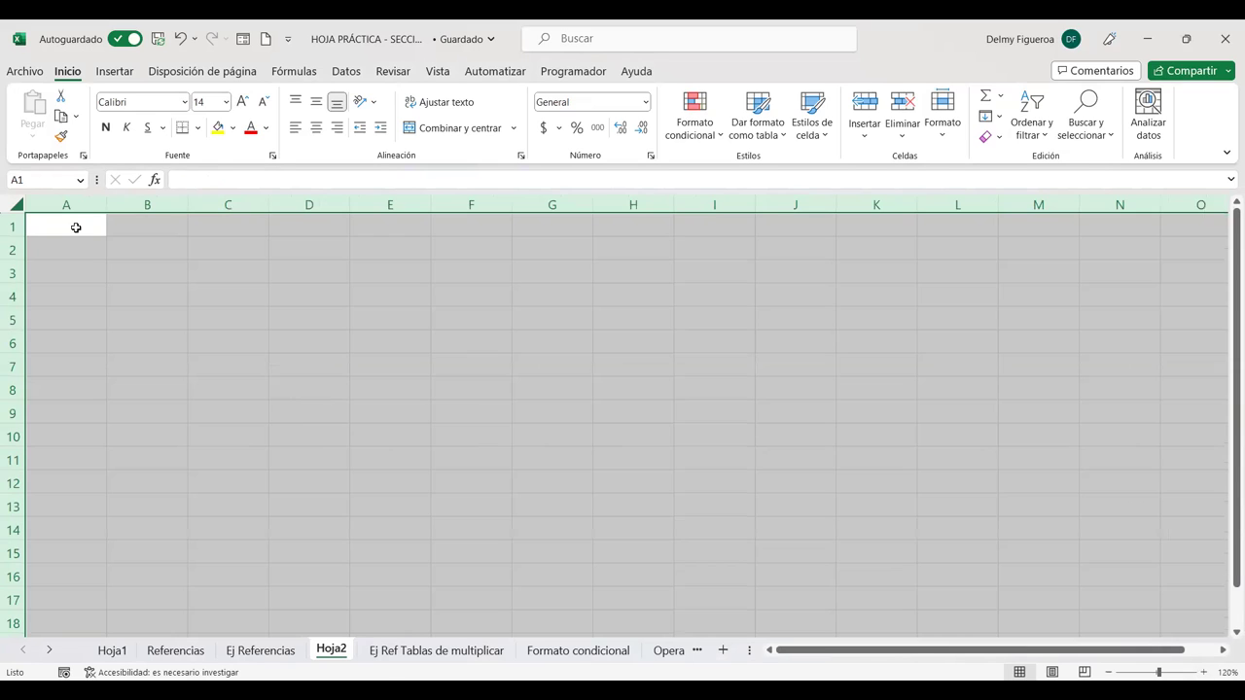
{"action": "left_click", "coordinate": [75, 227]}
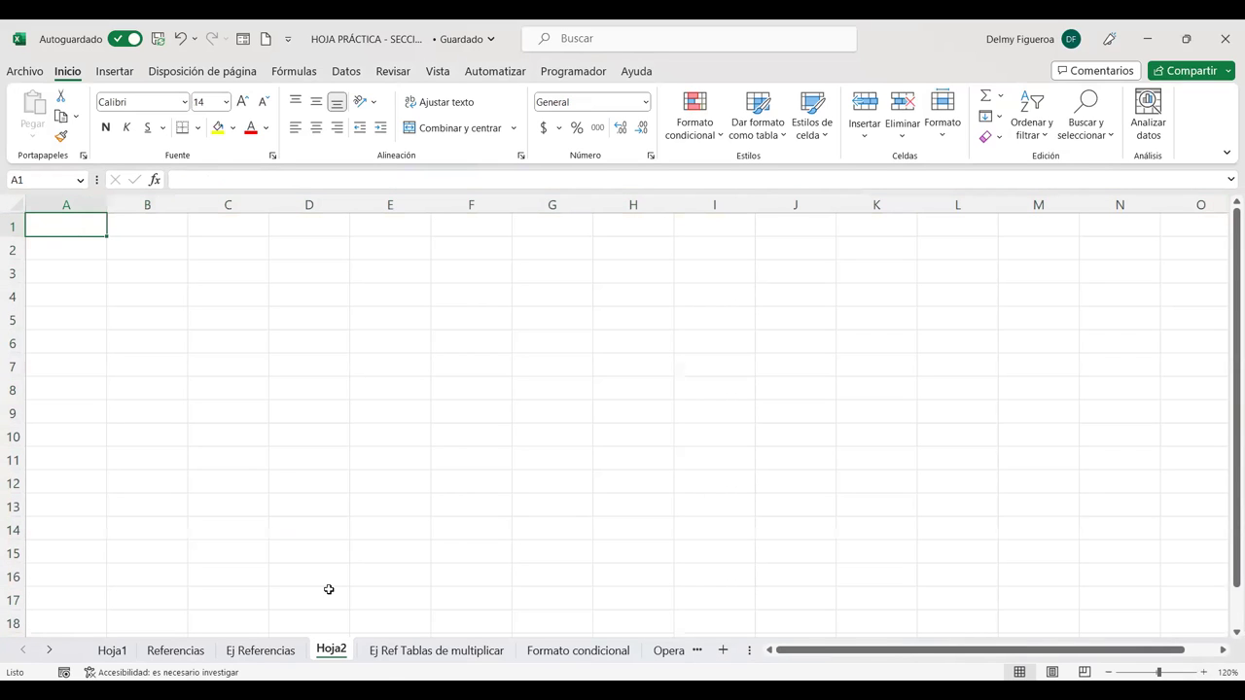
{"action": "left_click", "coordinate": [272, 651]}
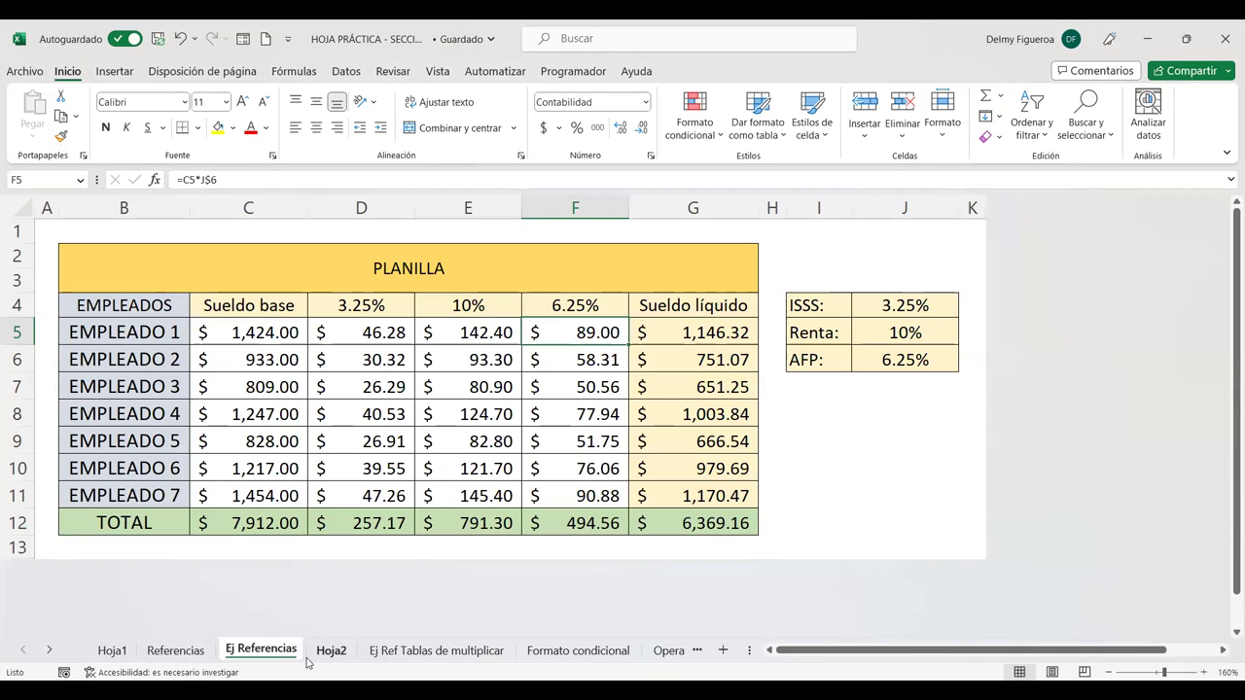
{"action": "left_click", "coordinate": [311, 657]}
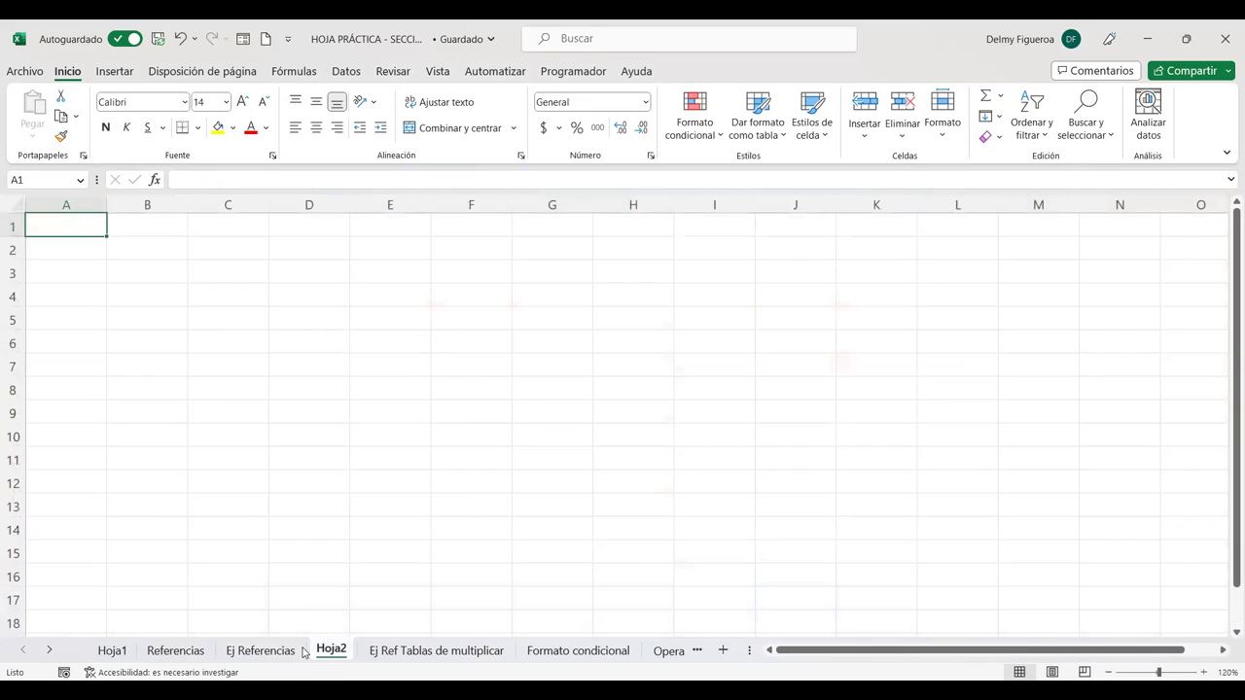
{"action": "left_click", "coordinate": [278, 656]}
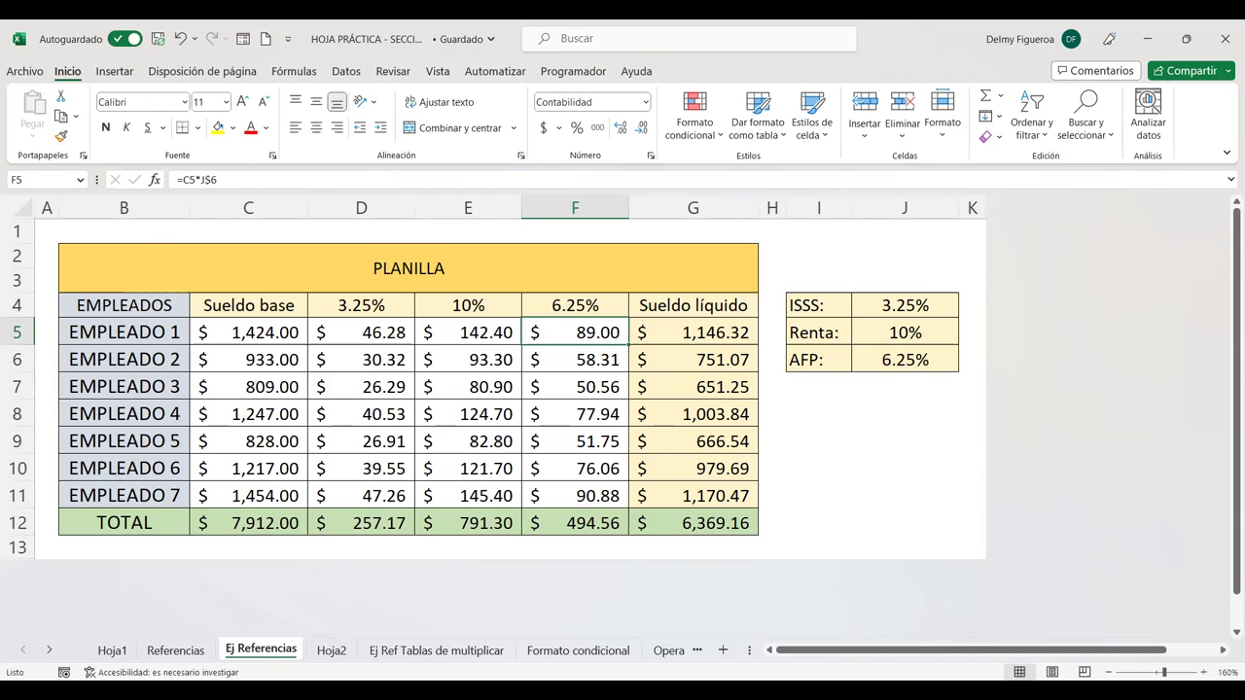
{"action": "left_click", "coordinate": [330, 651]}
{"action": "left_click", "coordinate": [154, 299]}
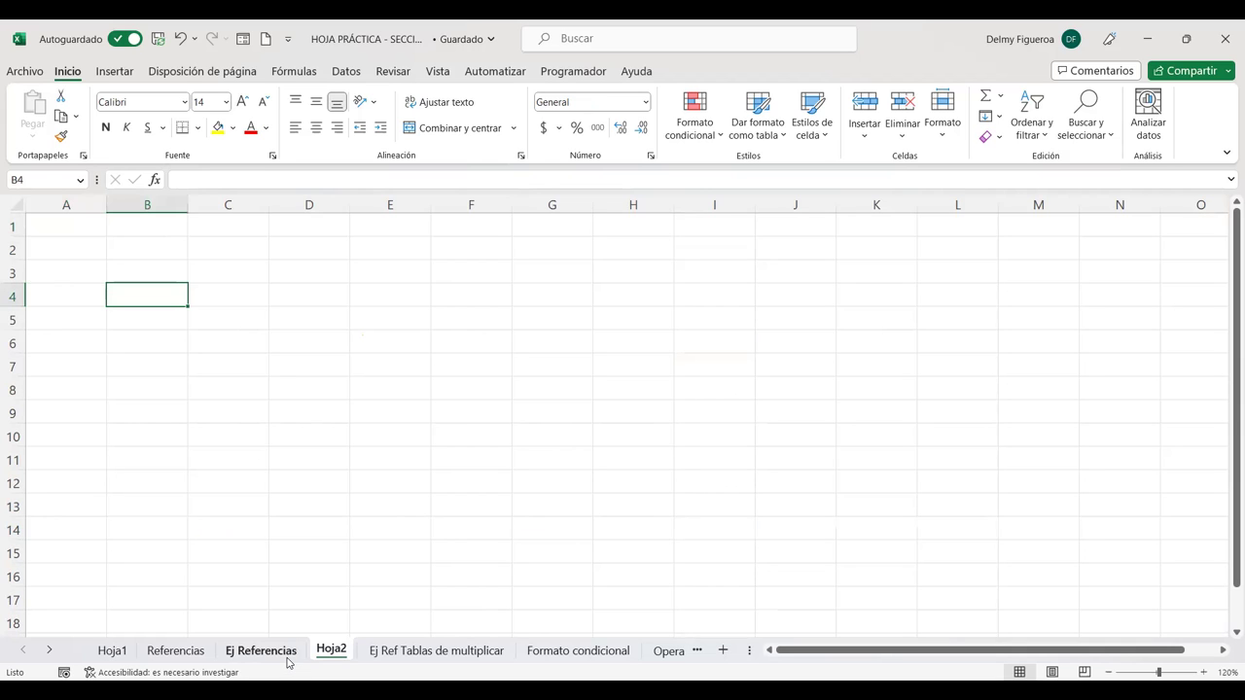
{"action": "type", "text": "="}
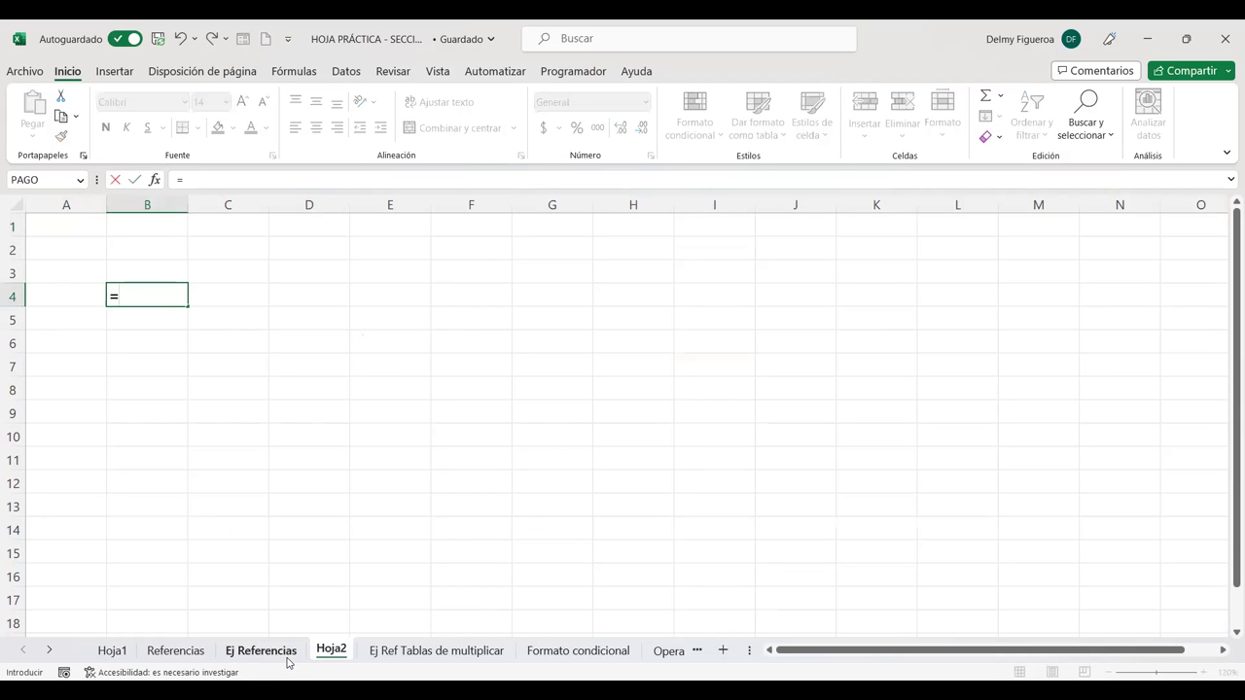
{"action": "left_click", "coordinate": [261, 651]}
{"action": "left_click", "coordinate": [158, 306]}
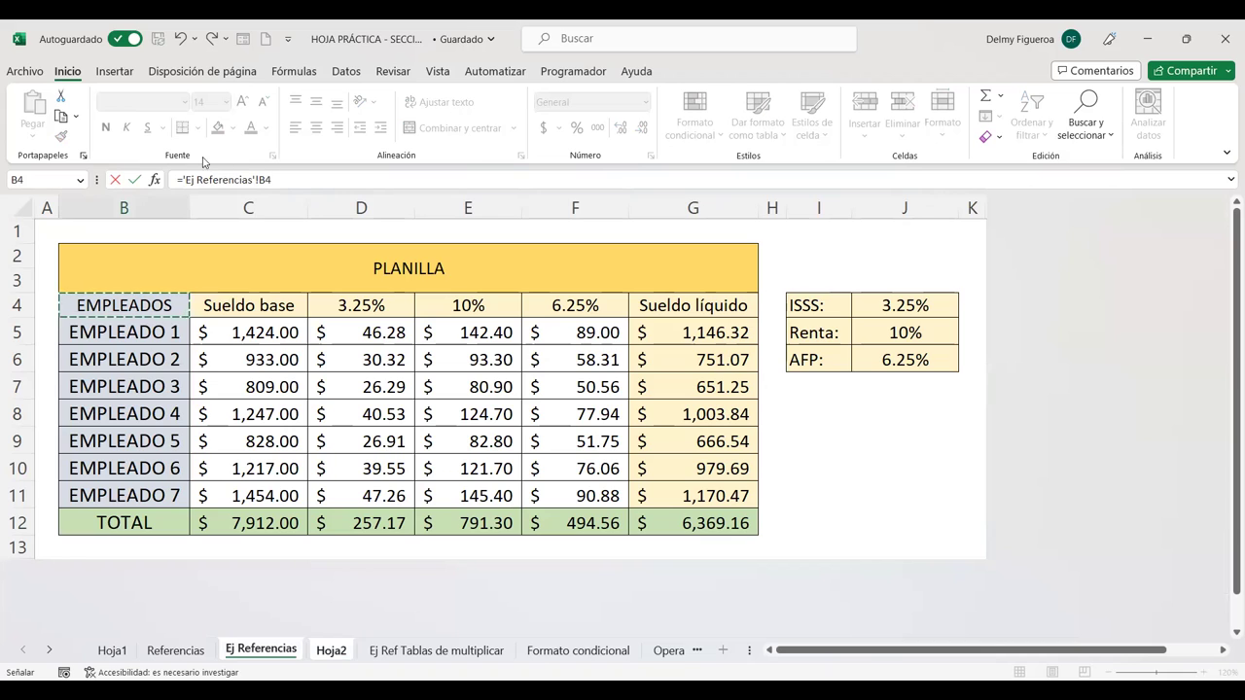
{"action": "key", "text": "Escape"}
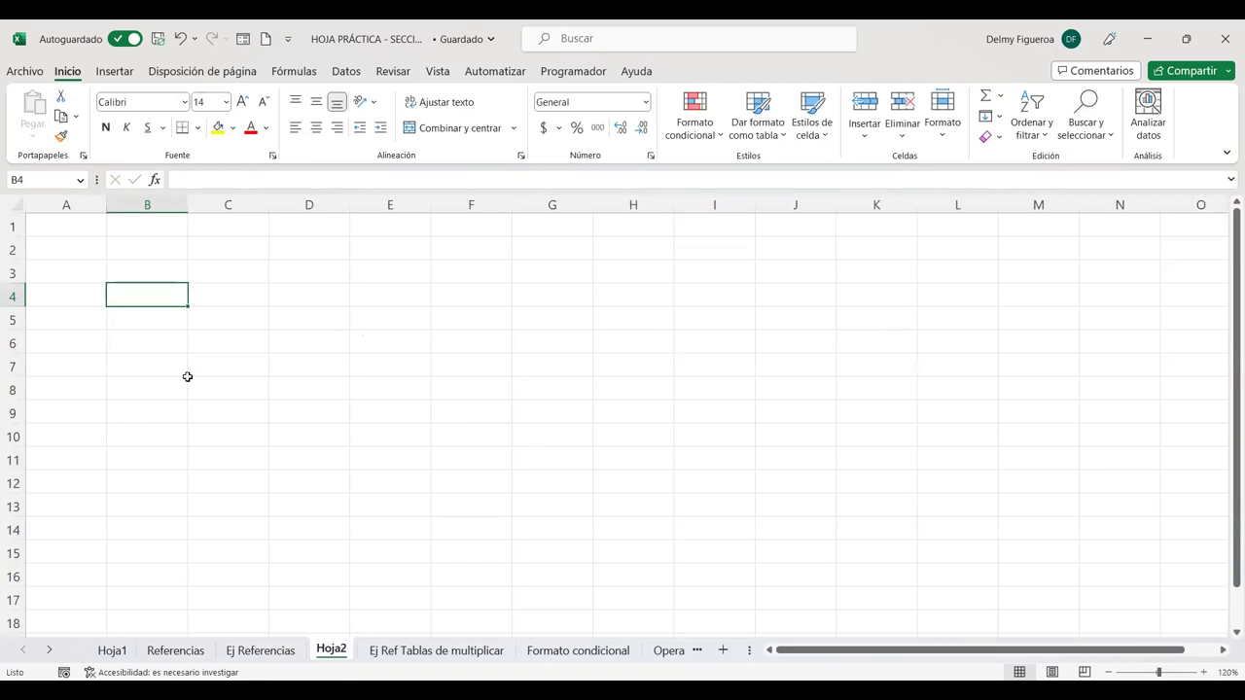
- Link cell B4 of Hoja2 to the heading in B4 of Ej Referencias, and fit column B's width to its content
{"action": "left_click", "coordinate": [261, 651]}
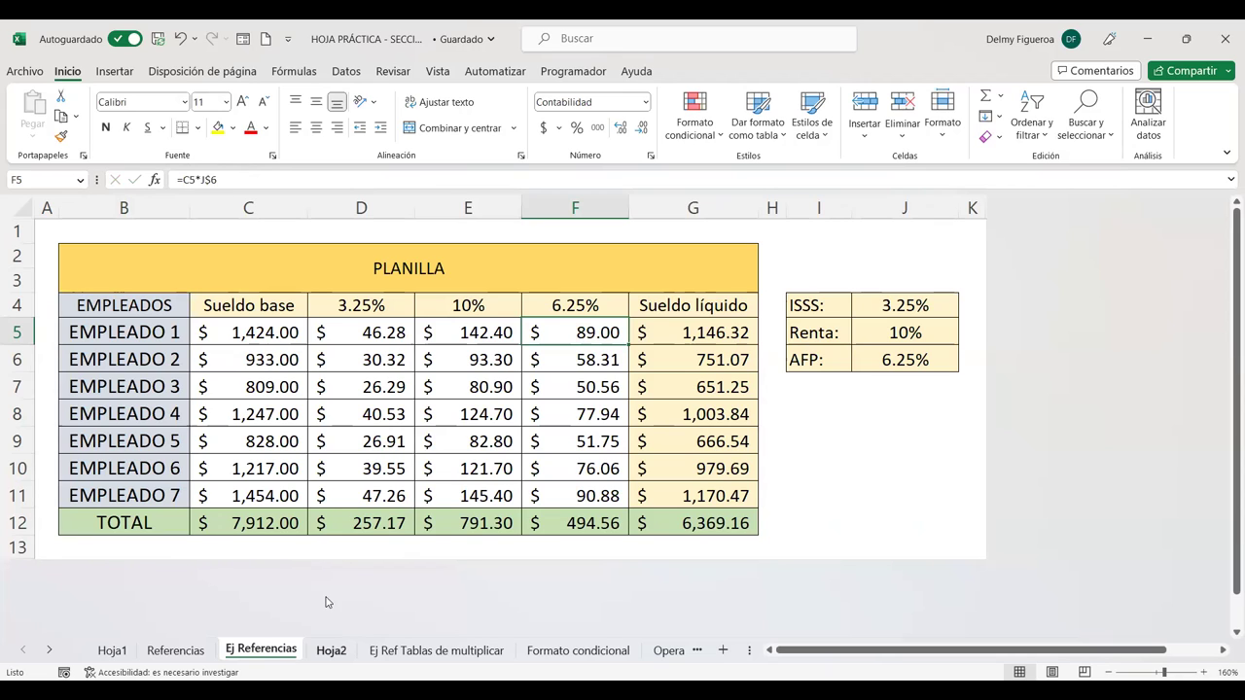
{"action": "key", "text": "ctrl+Page_Down"}
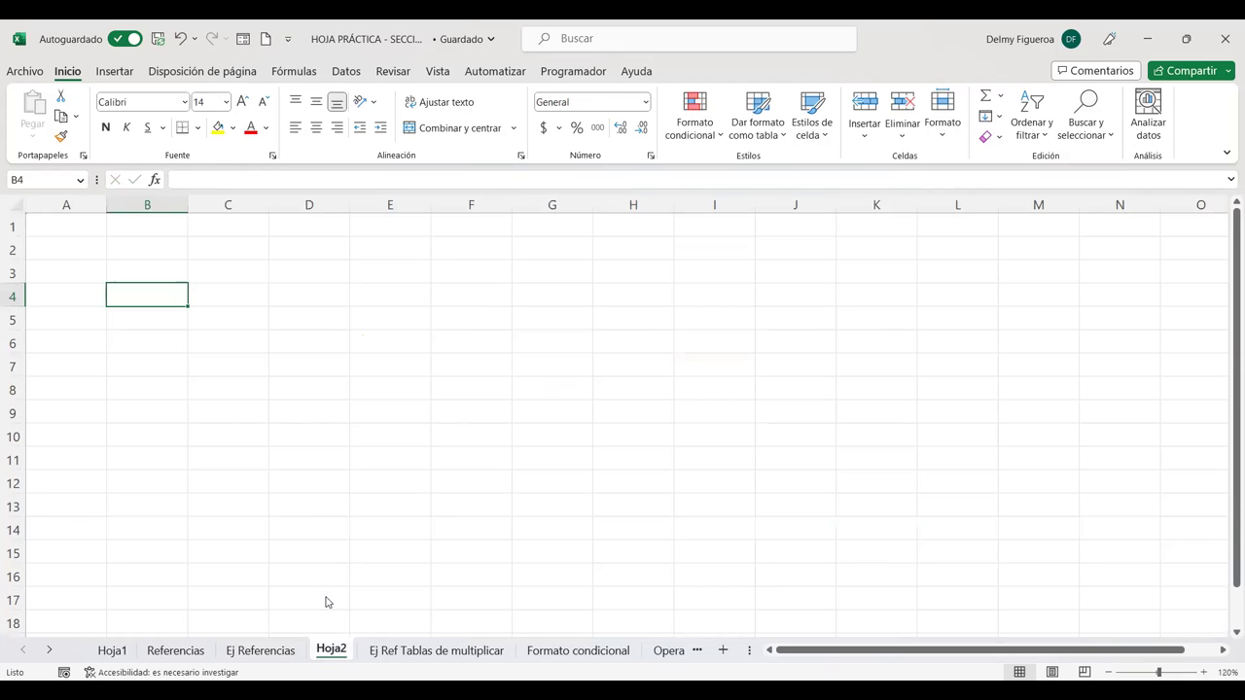
{"action": "left_click", "coordinate": [261, 650]}
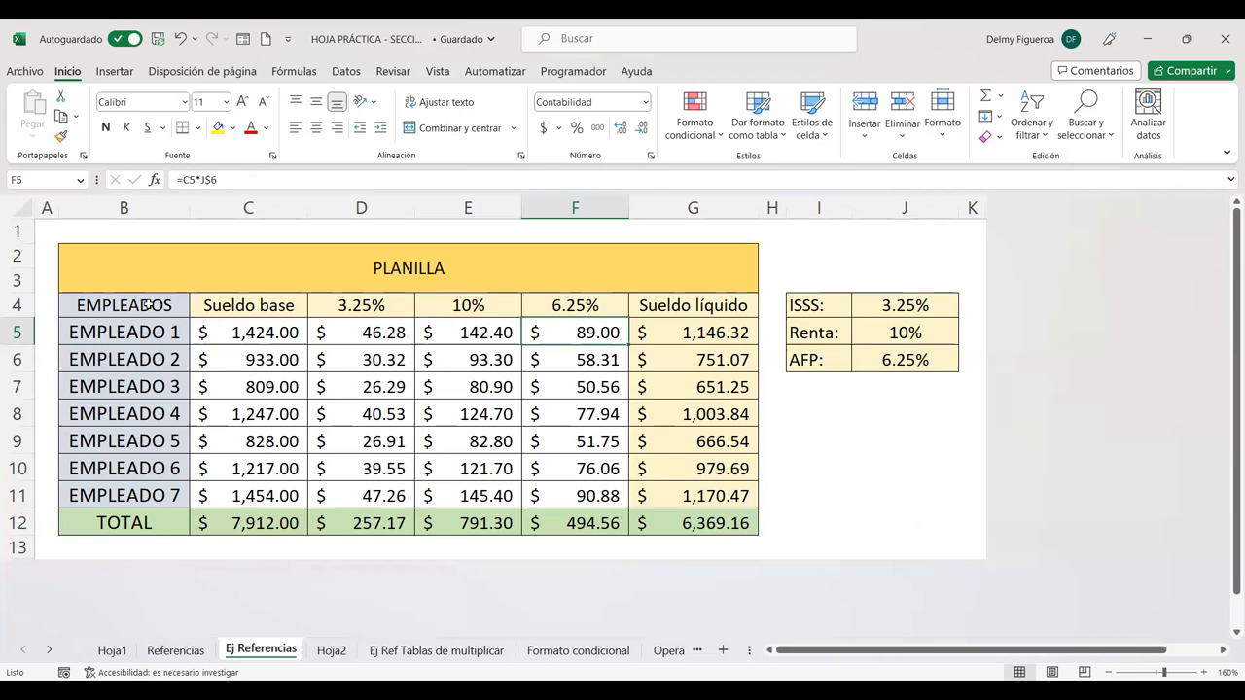
{"action": "key", "text": "ctrl+Page_Down"}
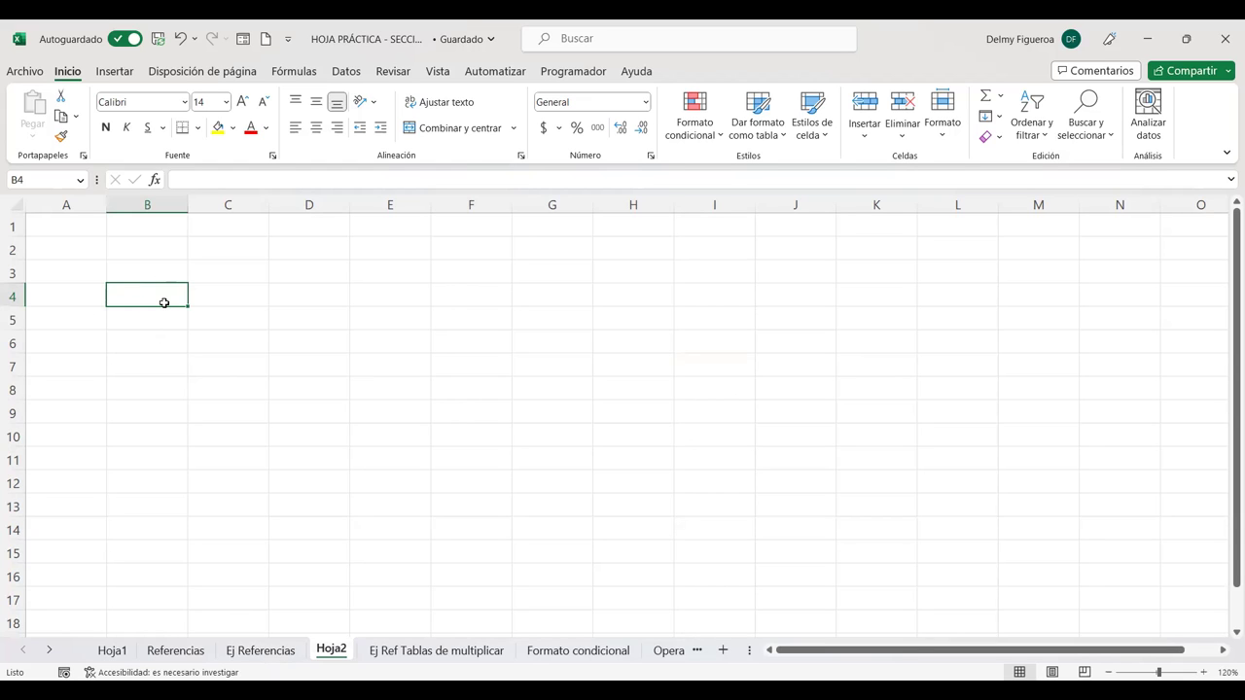
{"action": "type", "text": "="}
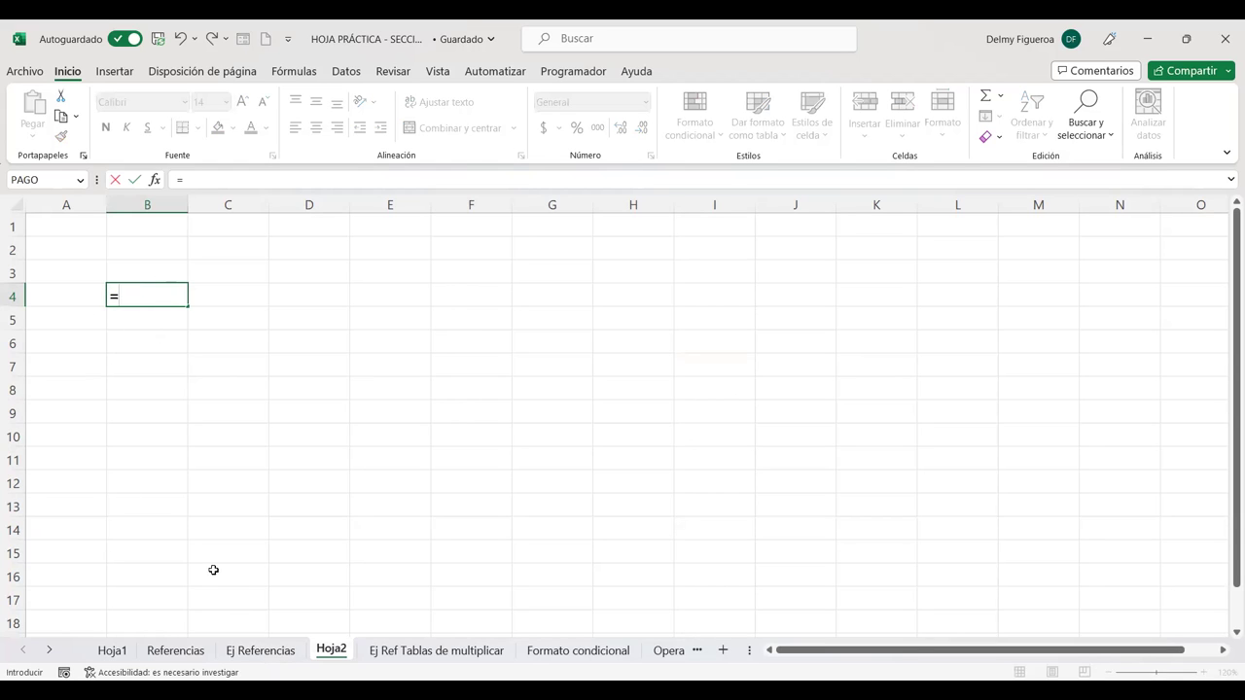
{"action": "left_click", "coordinate": [288, 653]}
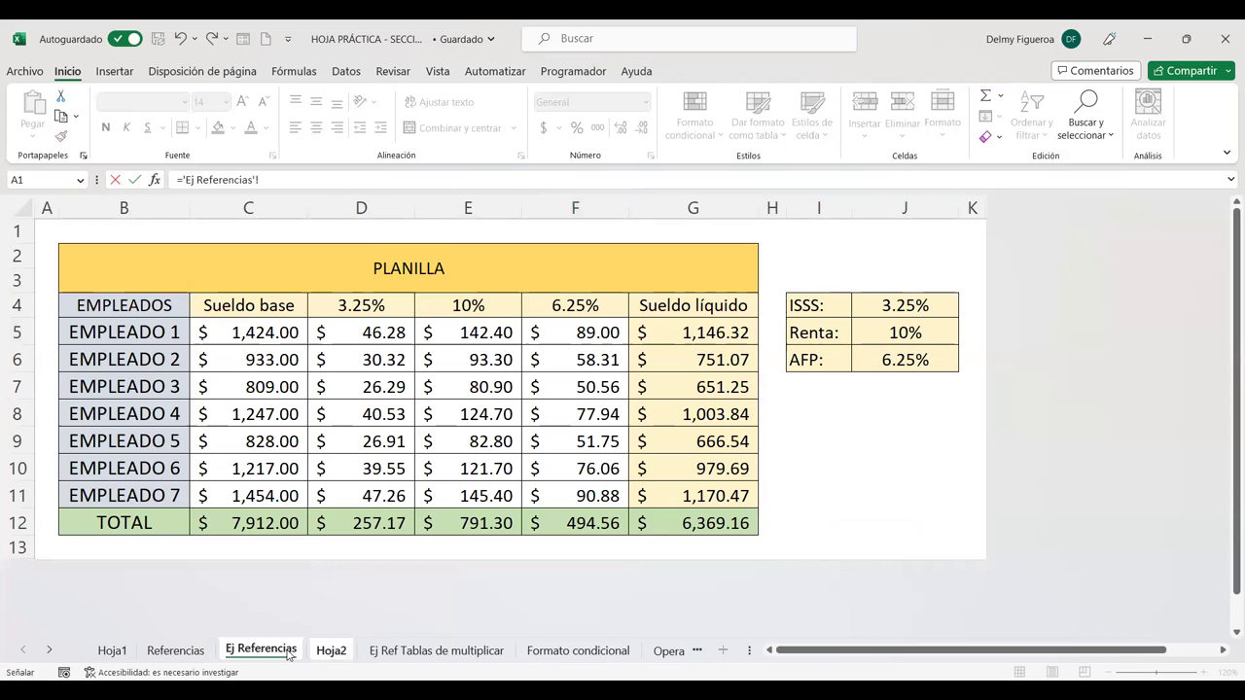
{"action": "left_click", "coordinate": [156, 305]}
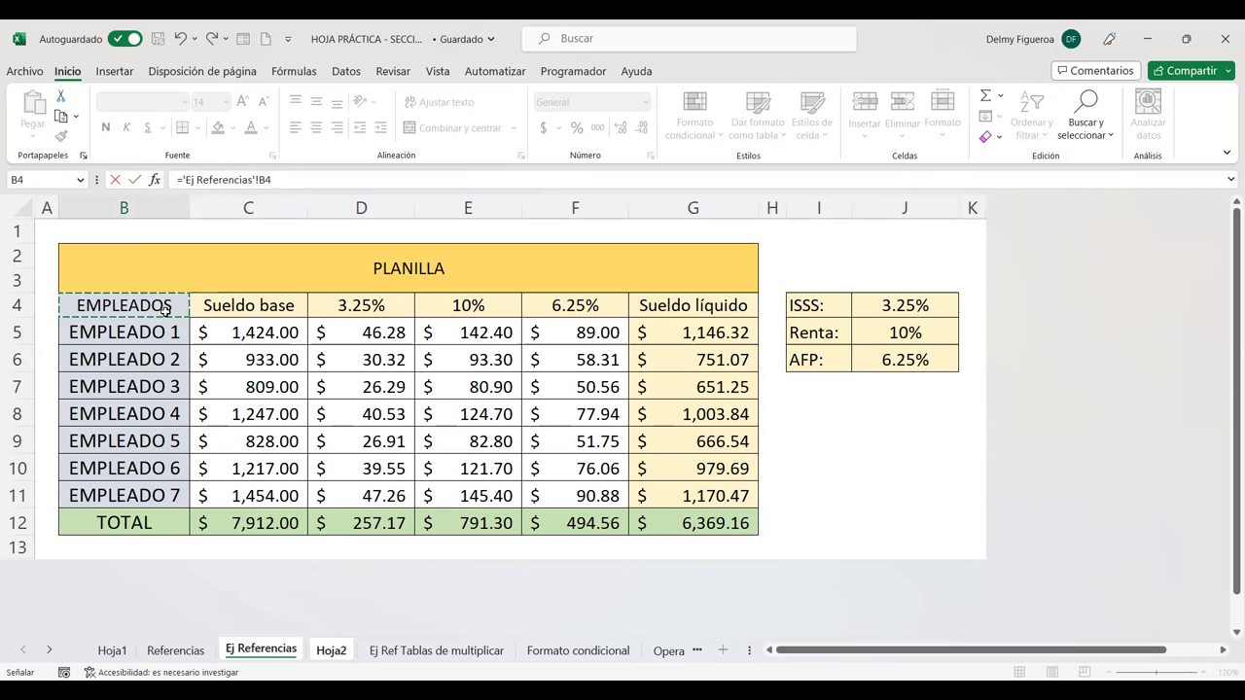
{"action": "key", "text": "Return"}
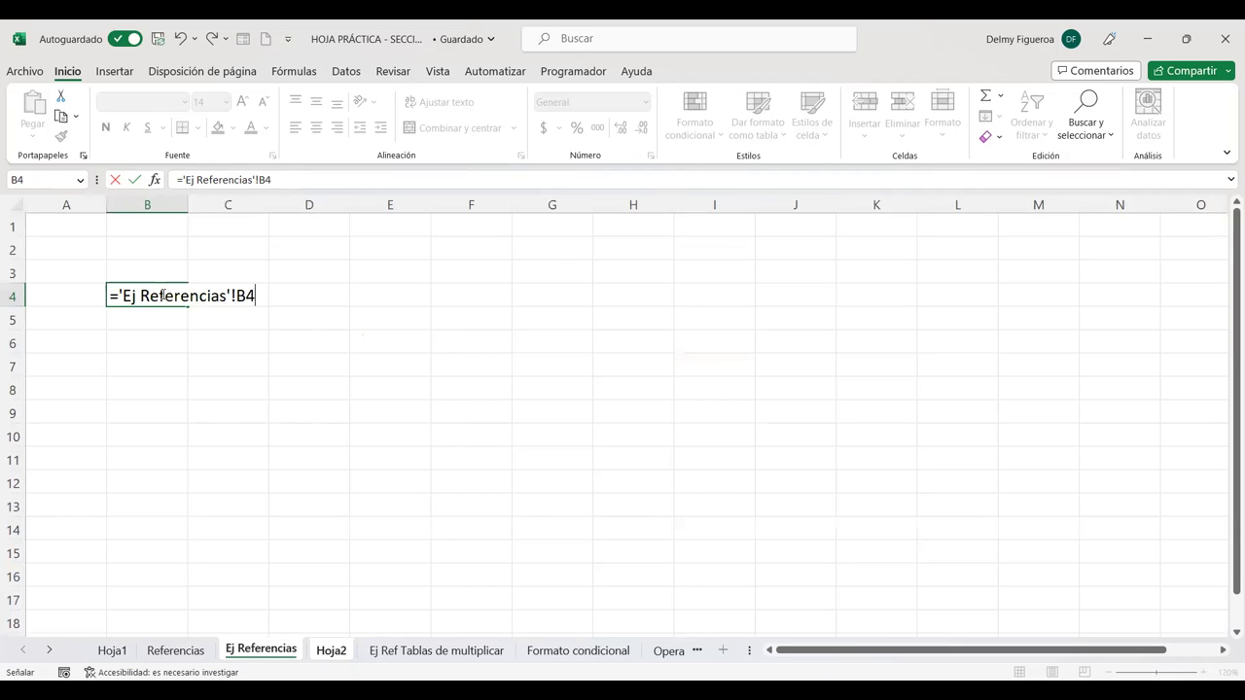
{"action": "double_click", "coordinate": [189, 200]}
- Change the heading in B4 of Ej Referencias to TRABAJADORES, check the linked cell on Hoja2 and refit its column B width
{"action": "left_click", "coordinate": [260, 651]}
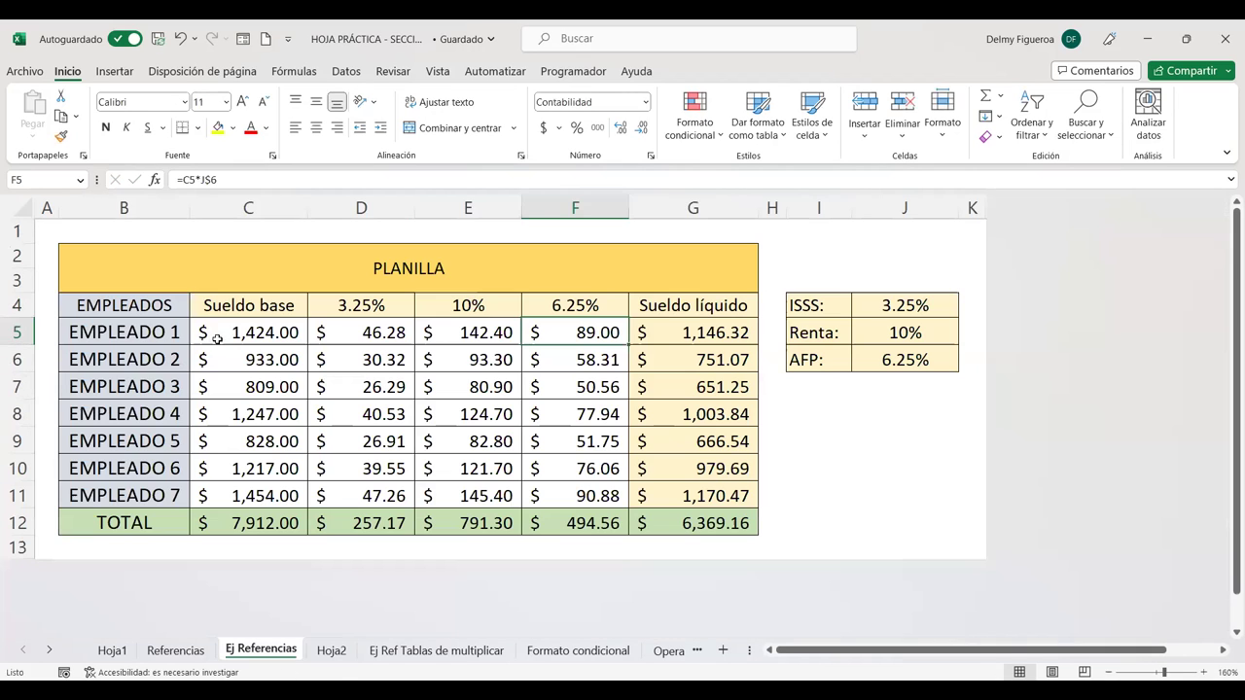
{"action": "left_click", "coordinate": [183, 298]}
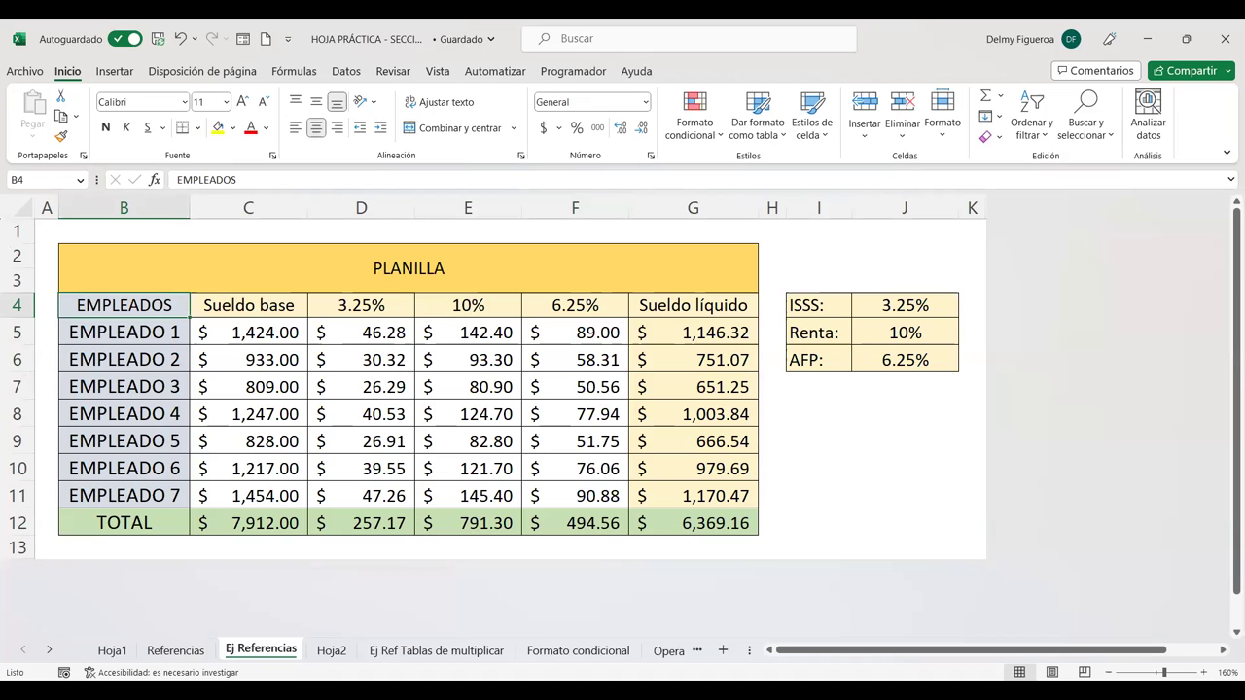
{"action": "left_click", "coordinate": [330, 651]}
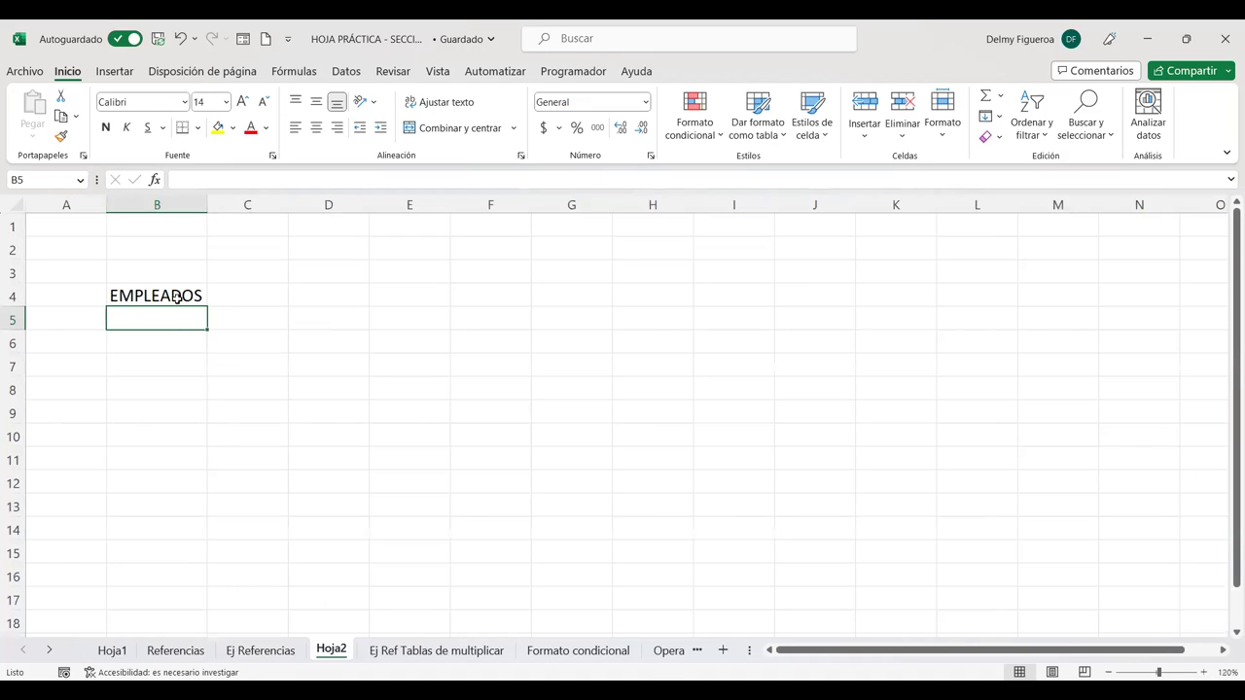
{"action": "left_click", "coordinate": [243, 650]}
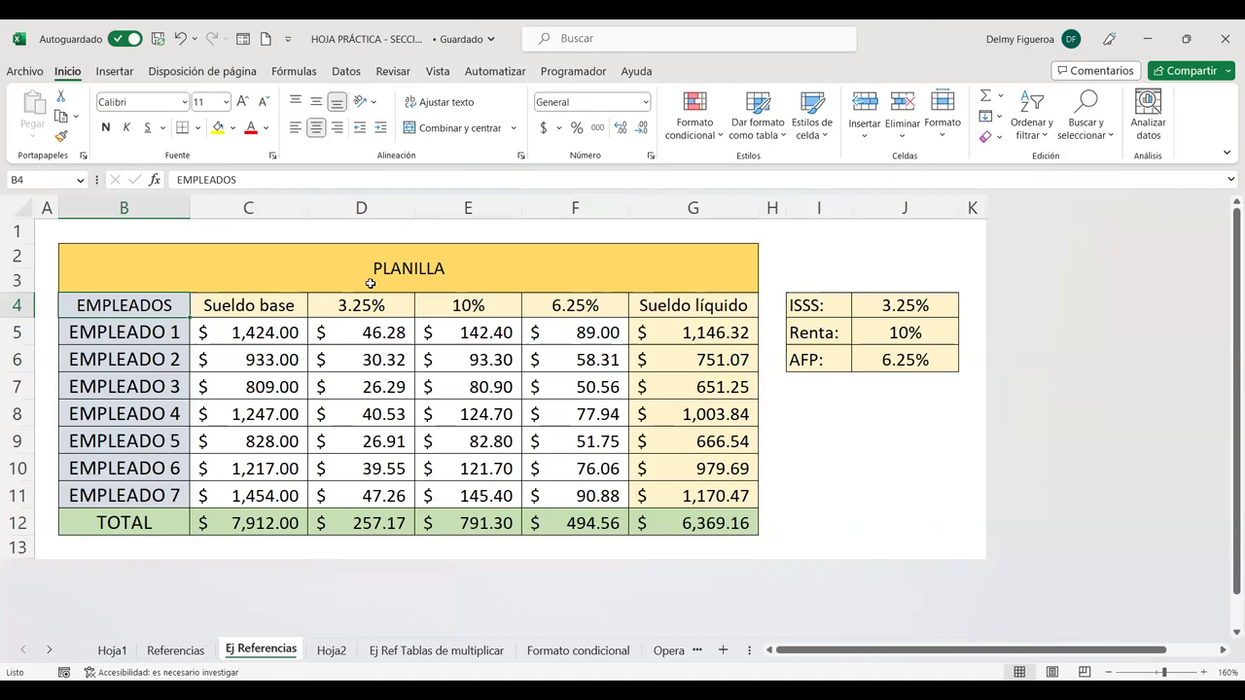
{"action": "type", "text": "TRABAJADORES"}
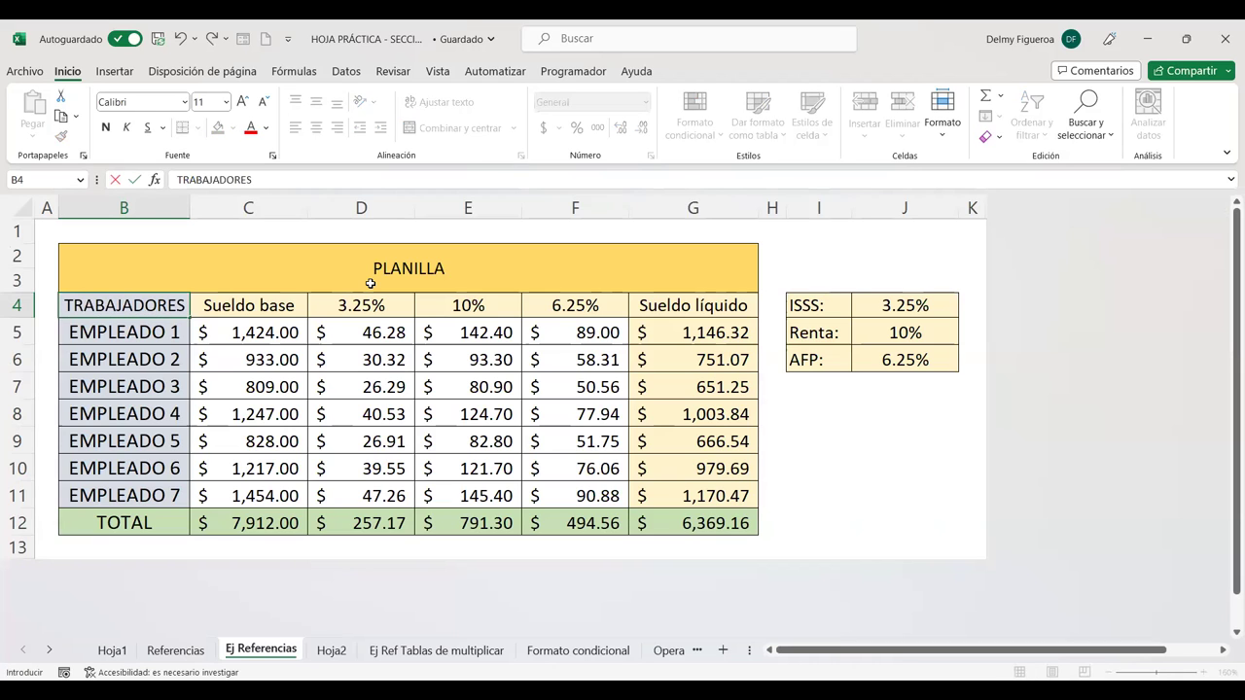
{"action": "key", "text": "Return"}
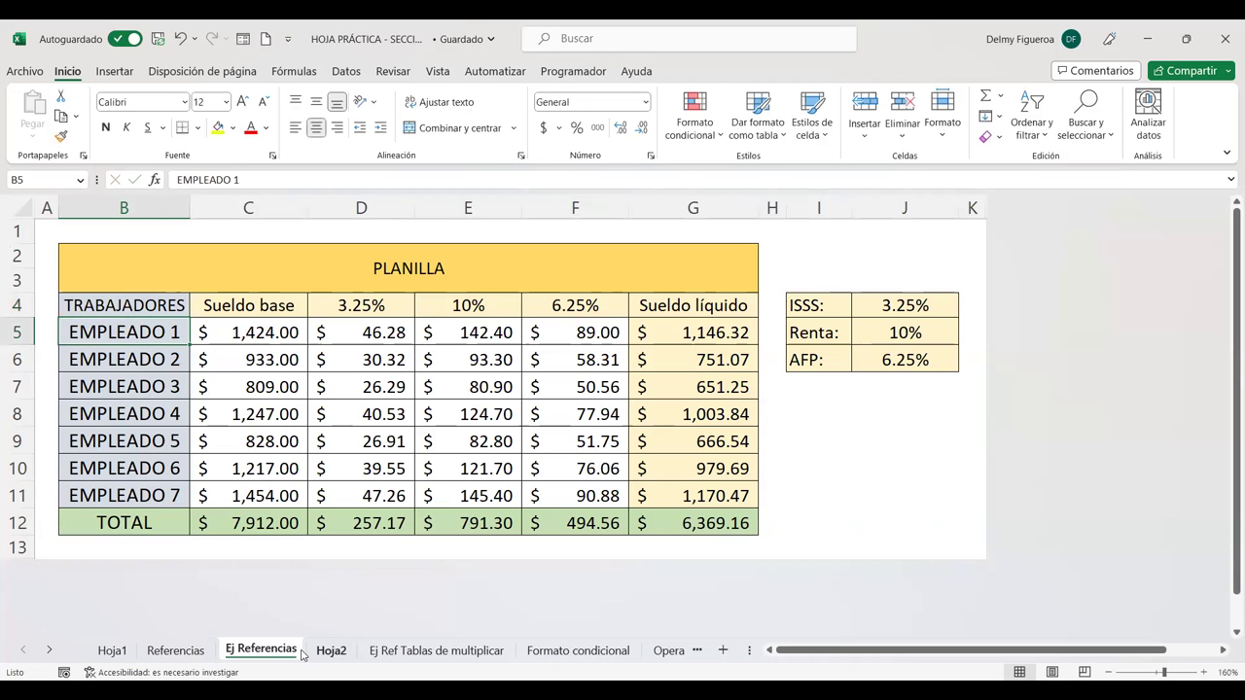
{"action": "left_click", "coordinate": [303, 654]}
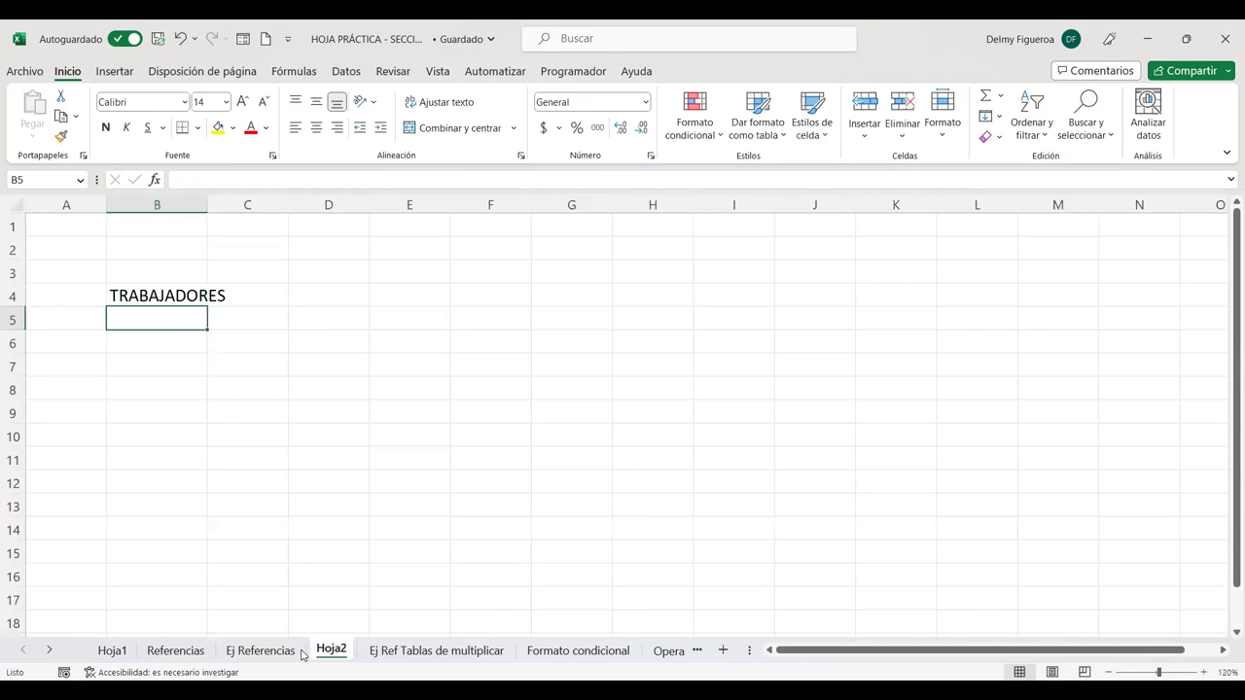
{"action": "double_click", "coordinate": [207, 206]}
- Link cell B5 of Hoja2 to cell B5 of Ej Referencias and check the resulting formula
{"action": "left_click", "coordinate": [261, 650]}
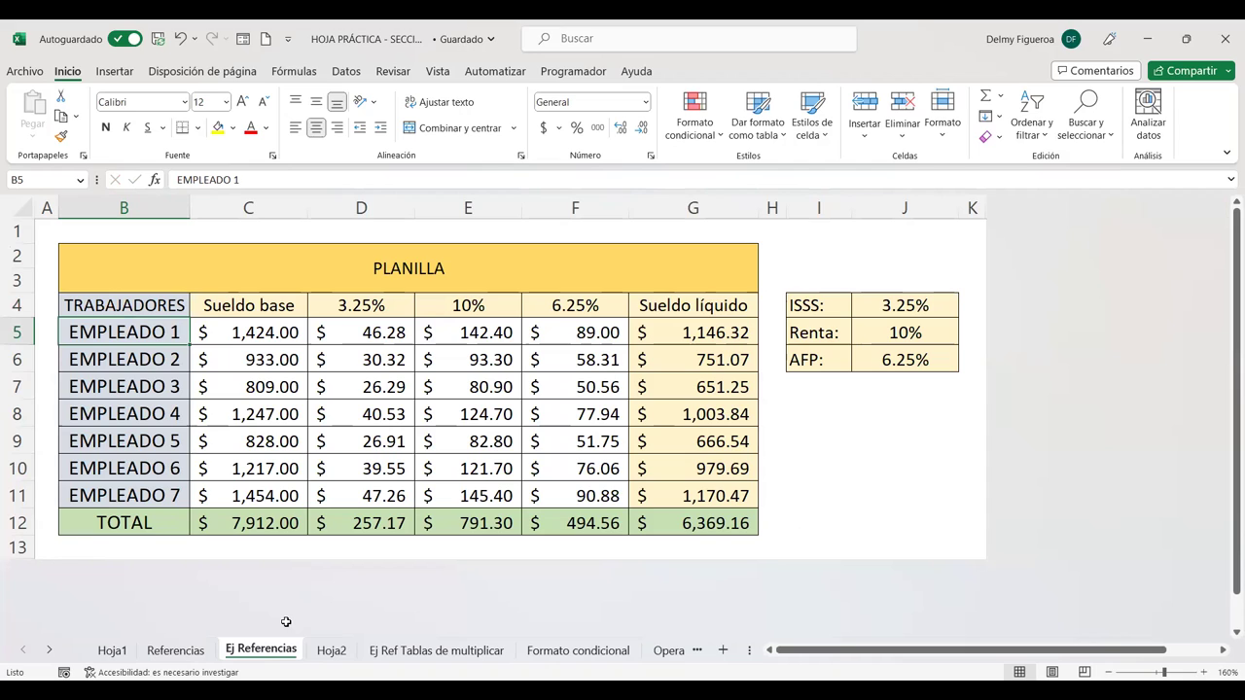
{"action": "key", "text": "ctrl+Page_Down"}
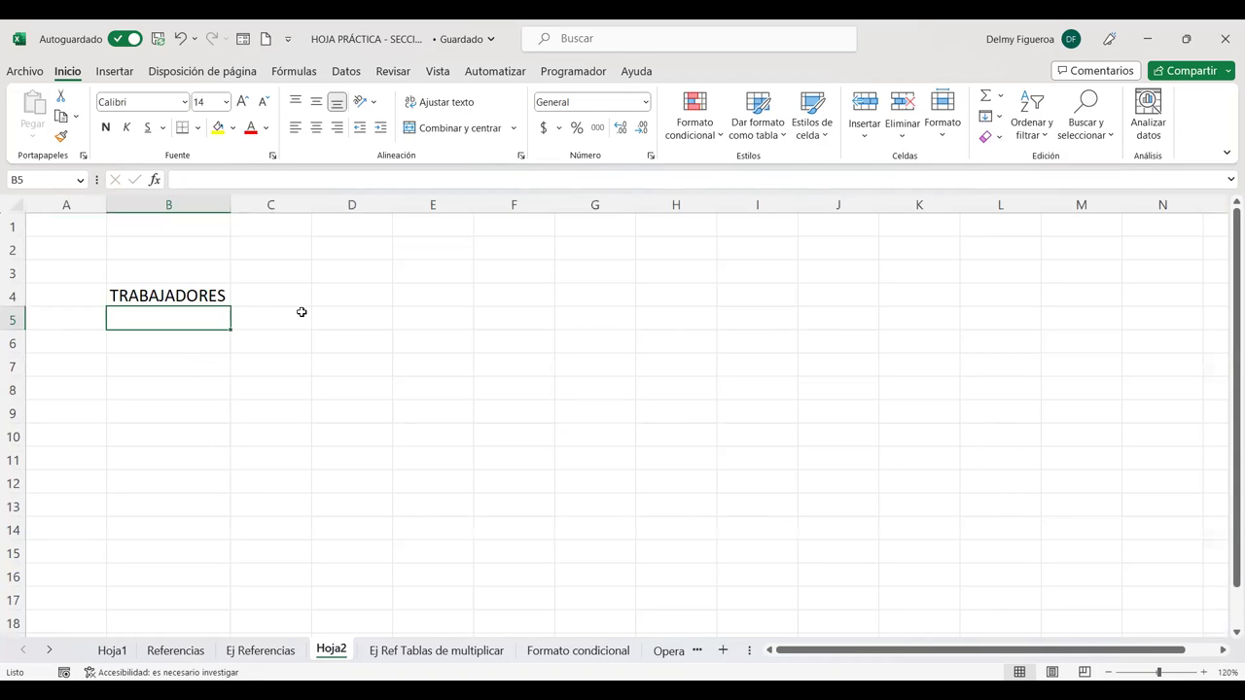
{"action": "type", "text": "="}
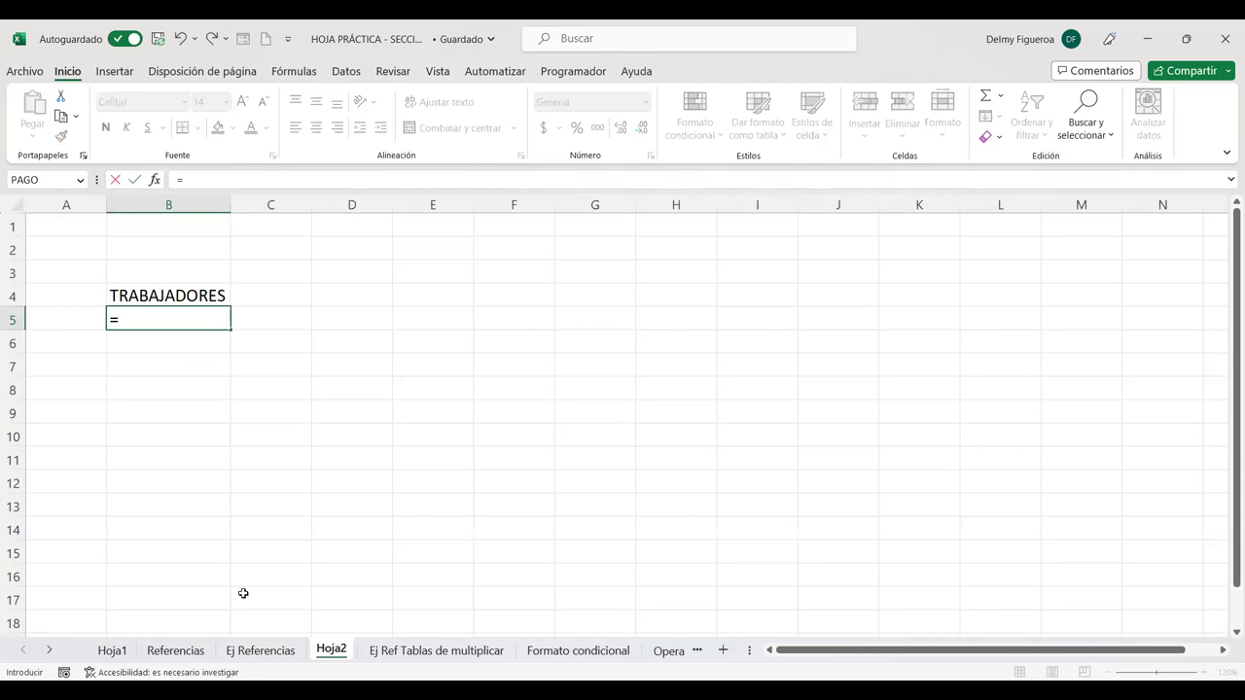
{"action": "left_click", "coordinate": [261, 649]}
{"action": "left_click", "coordinate": [156, 327]}
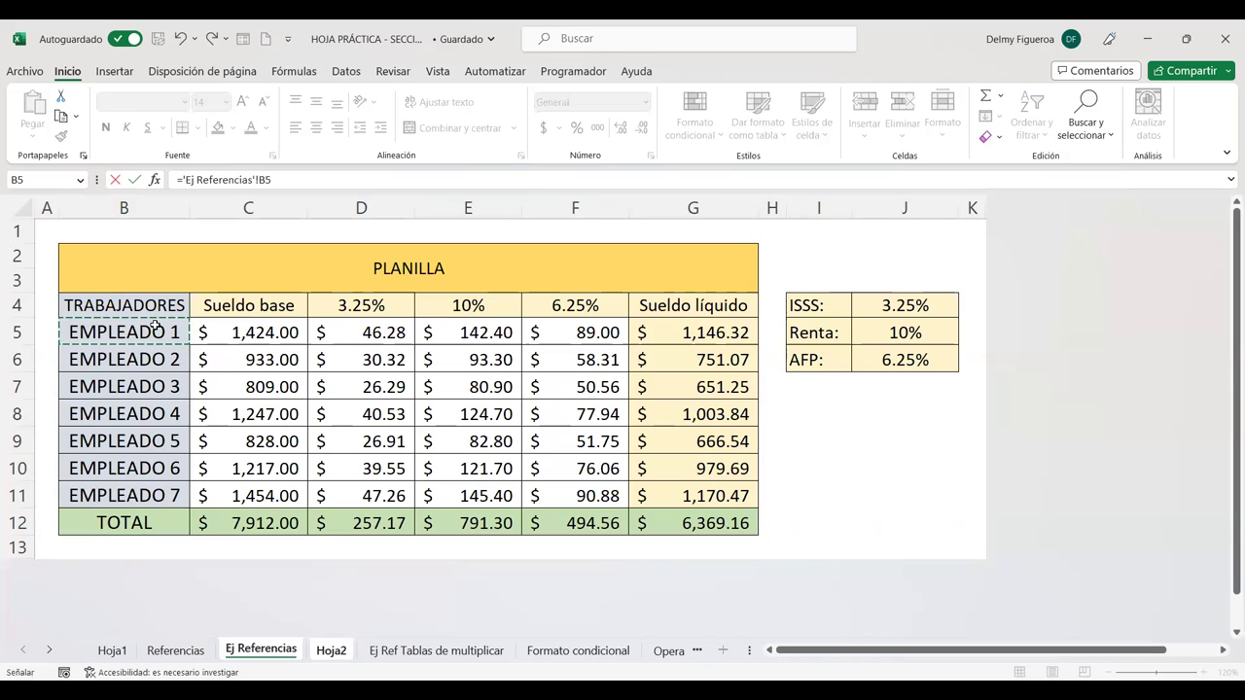
{"action": "key", "text": "Return"}
{"action": "left_click", "coordinate": [194, 324]}
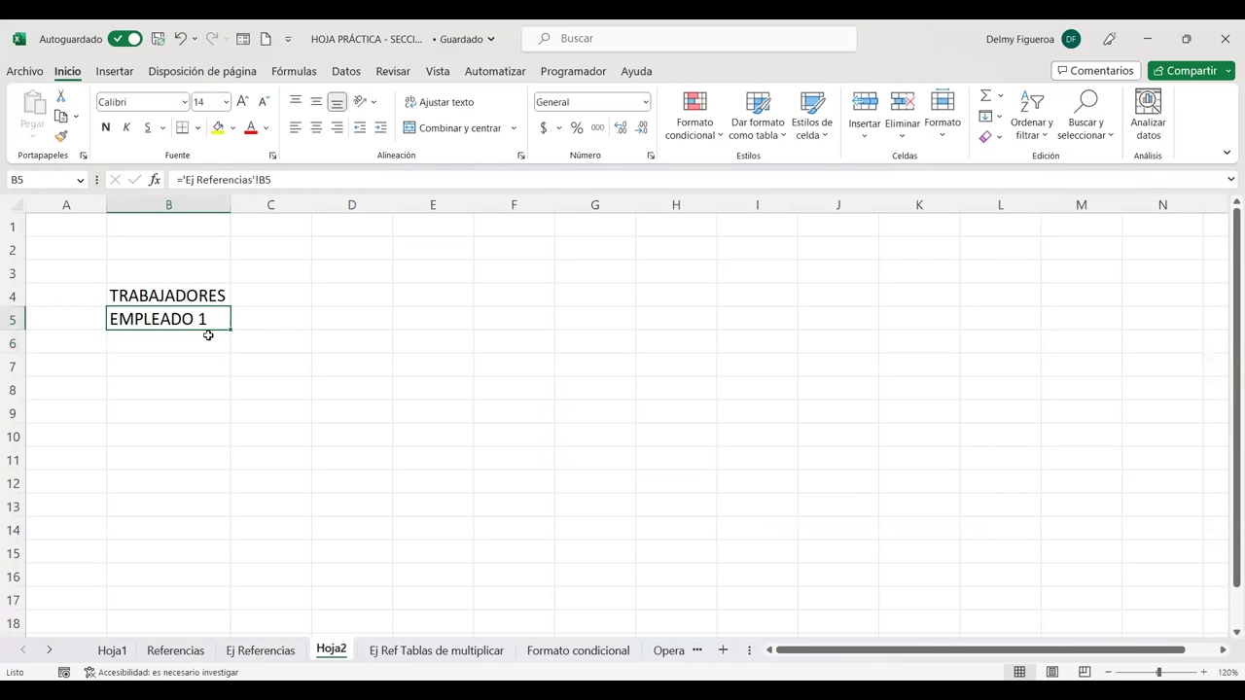
- Fill the link formula in B5 of Hoja2 down to B12 and check the copied references against Ej Referencias
{"action": "left_click_drag", "start_coordinate": [230, 331], "coordinate": [231, 492]}
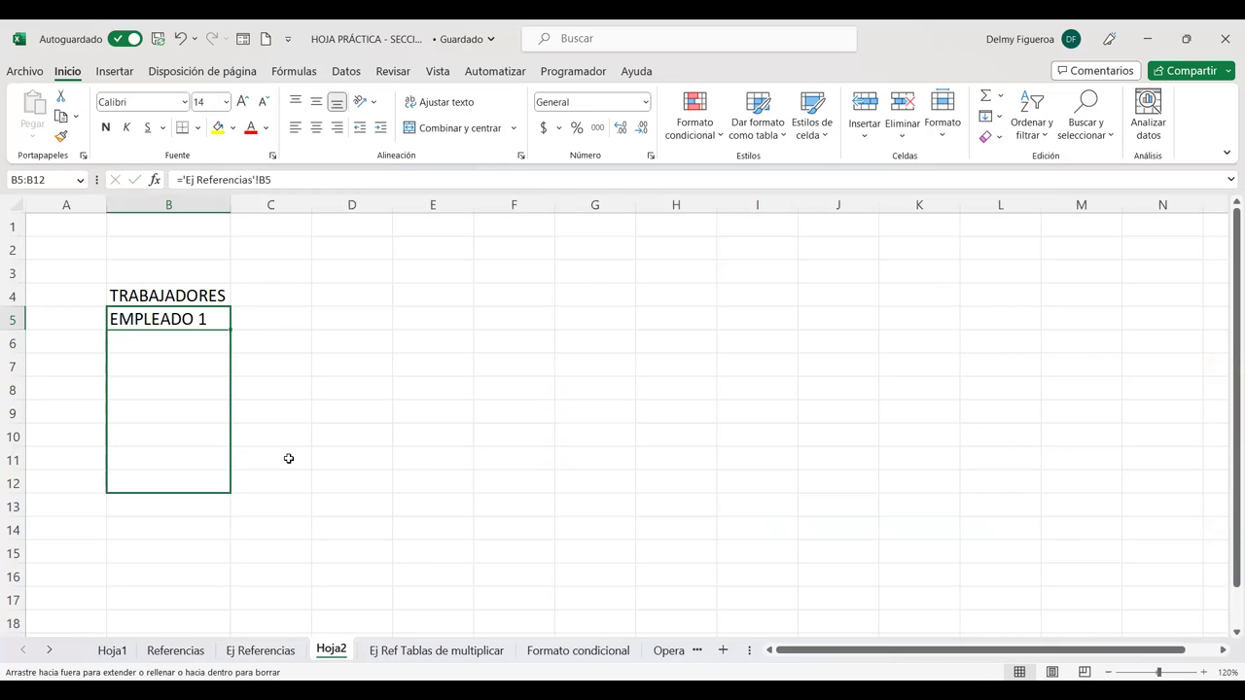
{"action": "left_click", "coordinate": [195, 482]}
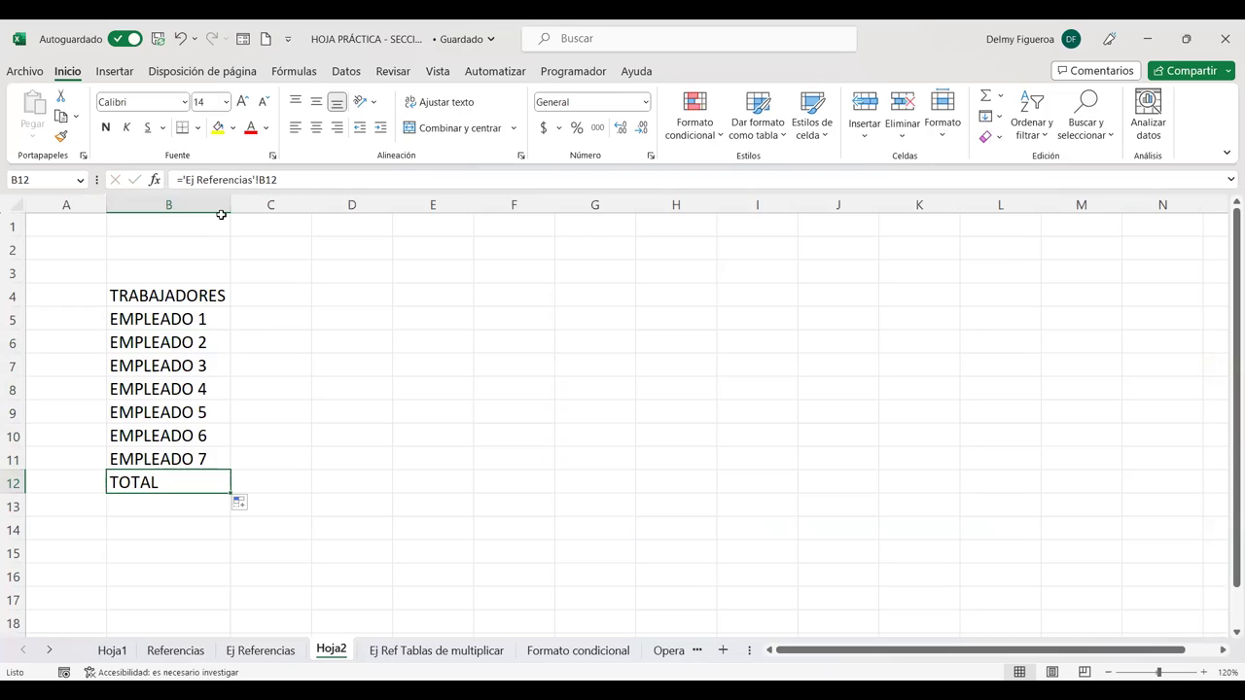
{"action": "left_click", "coordinate": [199, 316]}
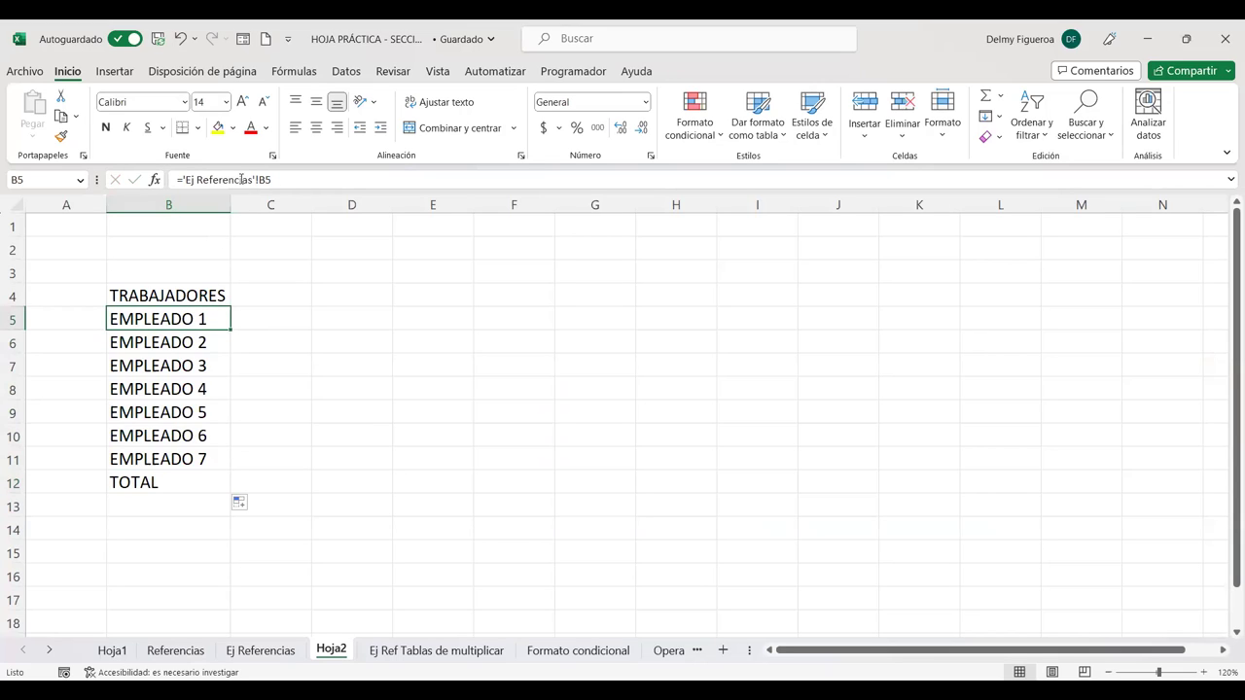
{"action": "key", "text": "Down"}
{"action": "key", "text": "Down"}
{"action": "key", "text": "Down"}
{"action": "key", "text": "Down"}
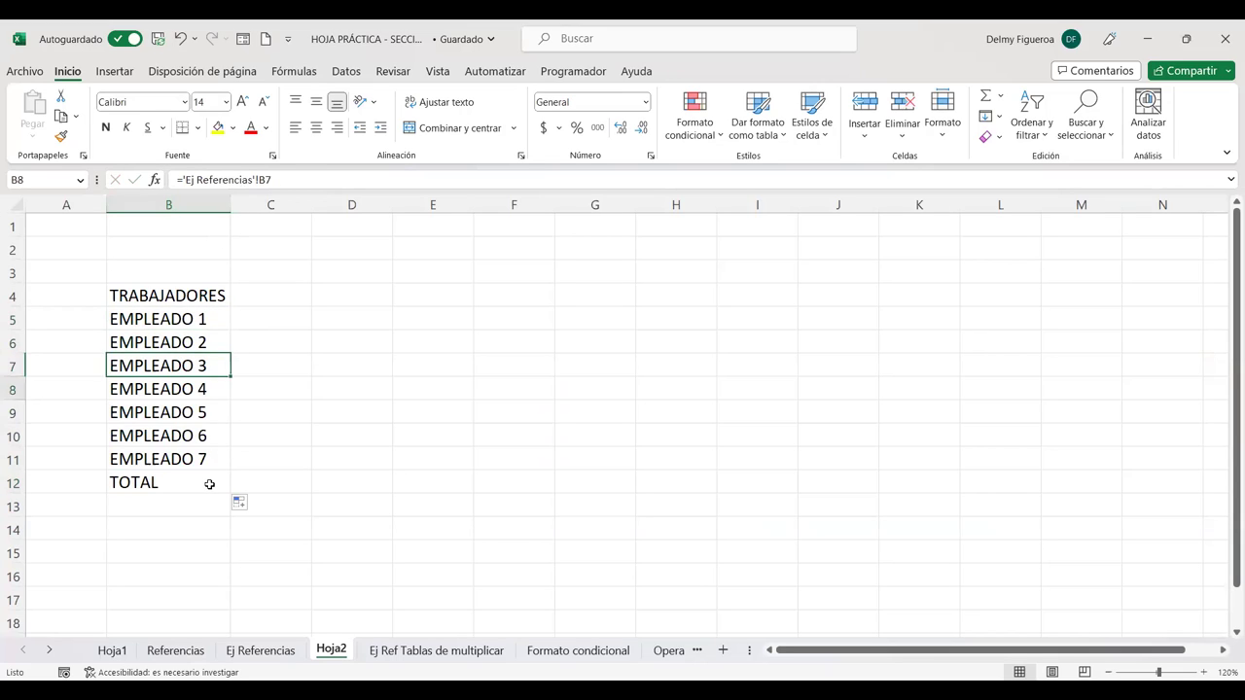
{"action": "left_click", "coordinate": [260, 649]}
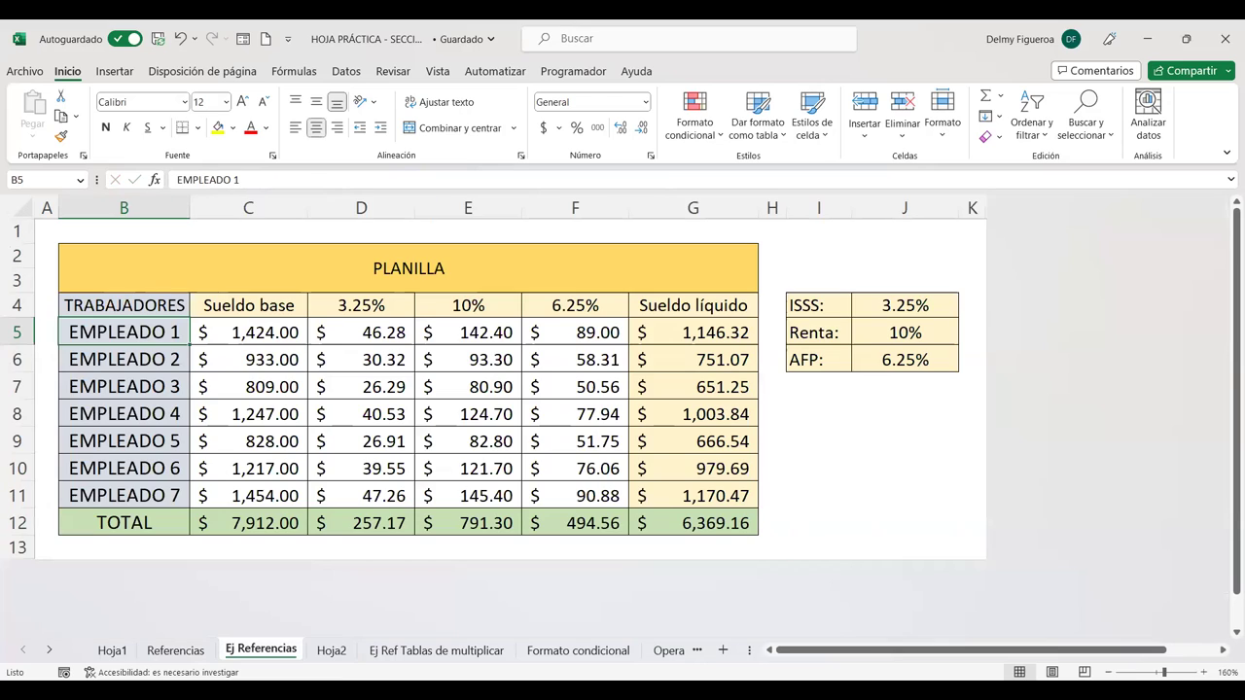
{"action": "left_click", "coordinate": [330, 649]}
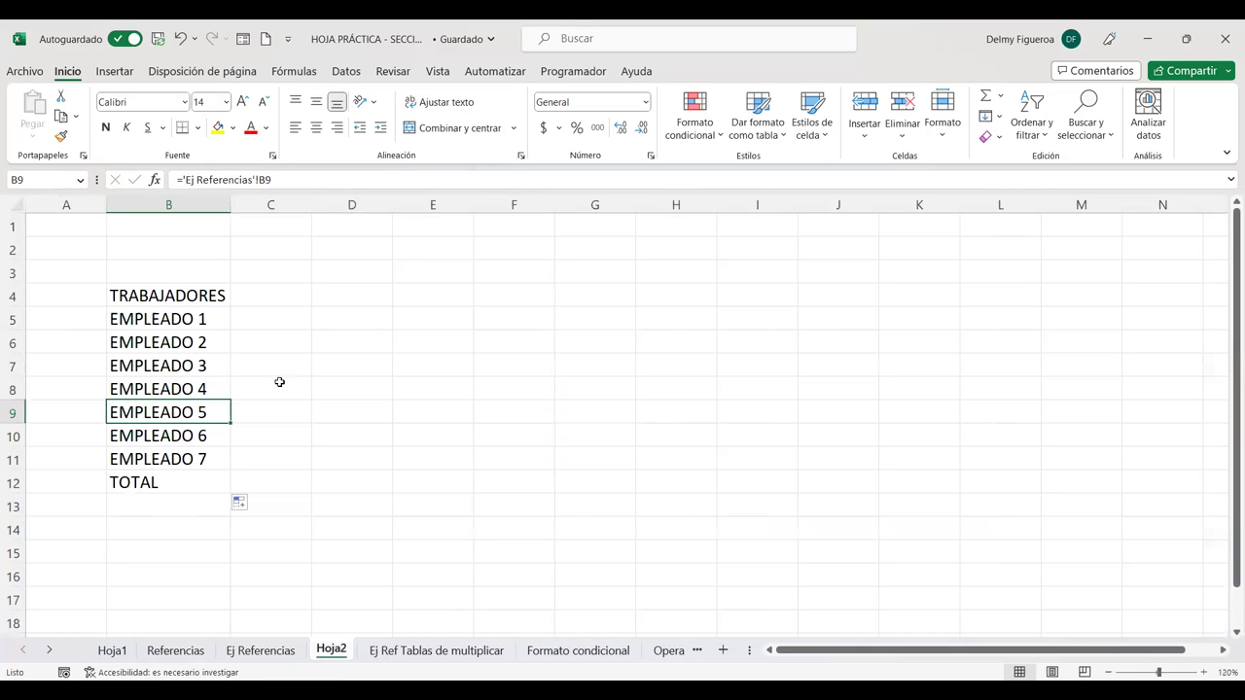
- Link cell C4 of Hoja2 to the Sueldo líquido heading in G4 of Ej Referencias, and fit column C's width to its content
{"action": "left_click", "coordinate": [281, 294]}
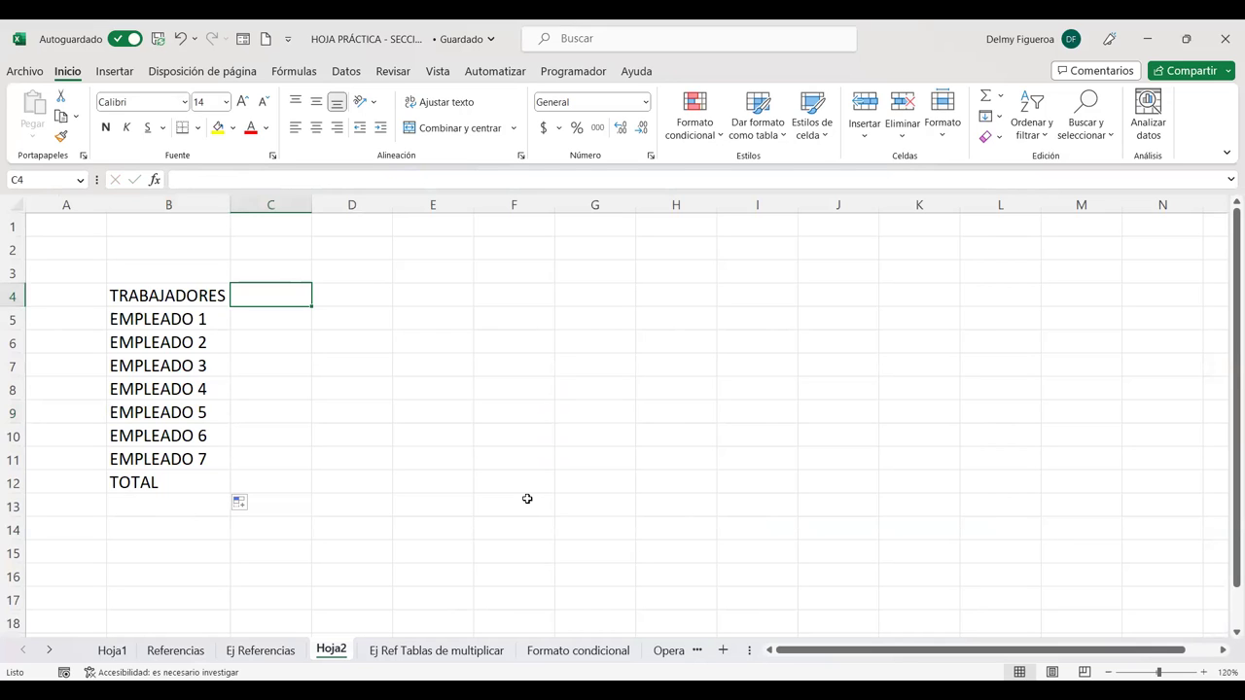
{"action": "type", "text": "="}
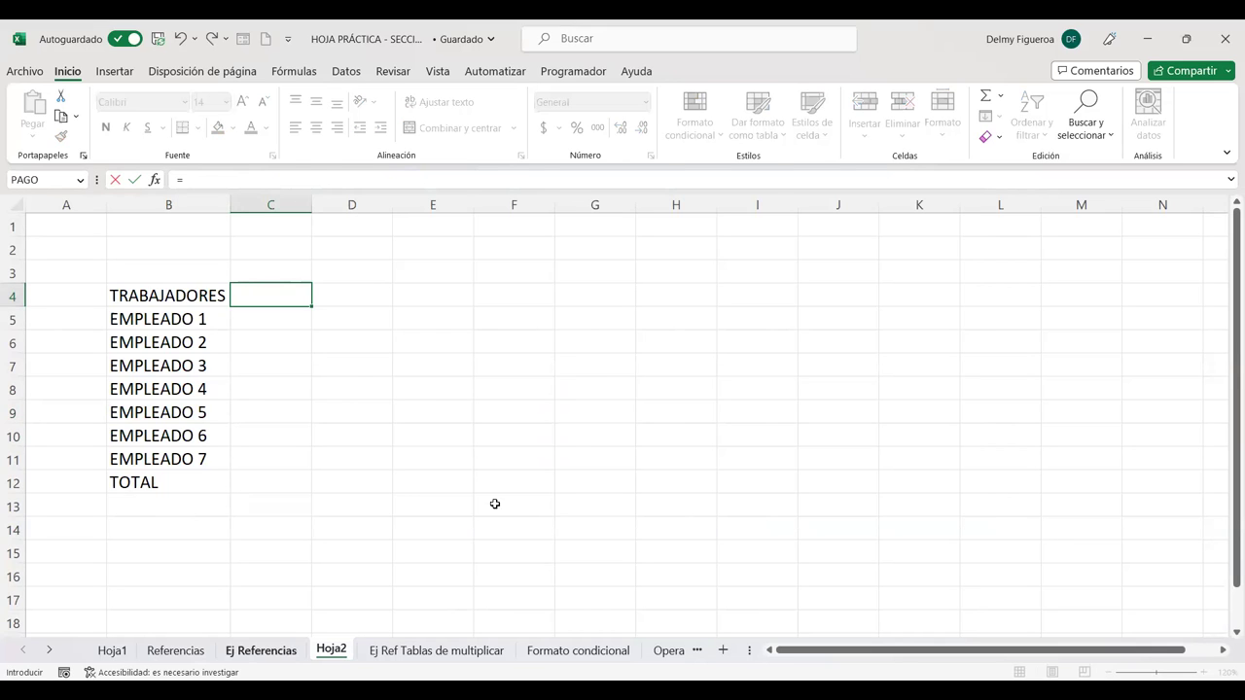
{"action": "left_click", "coordinate": [260, 650]}
{"action": "left_click", "coordinate": [679, 309]}
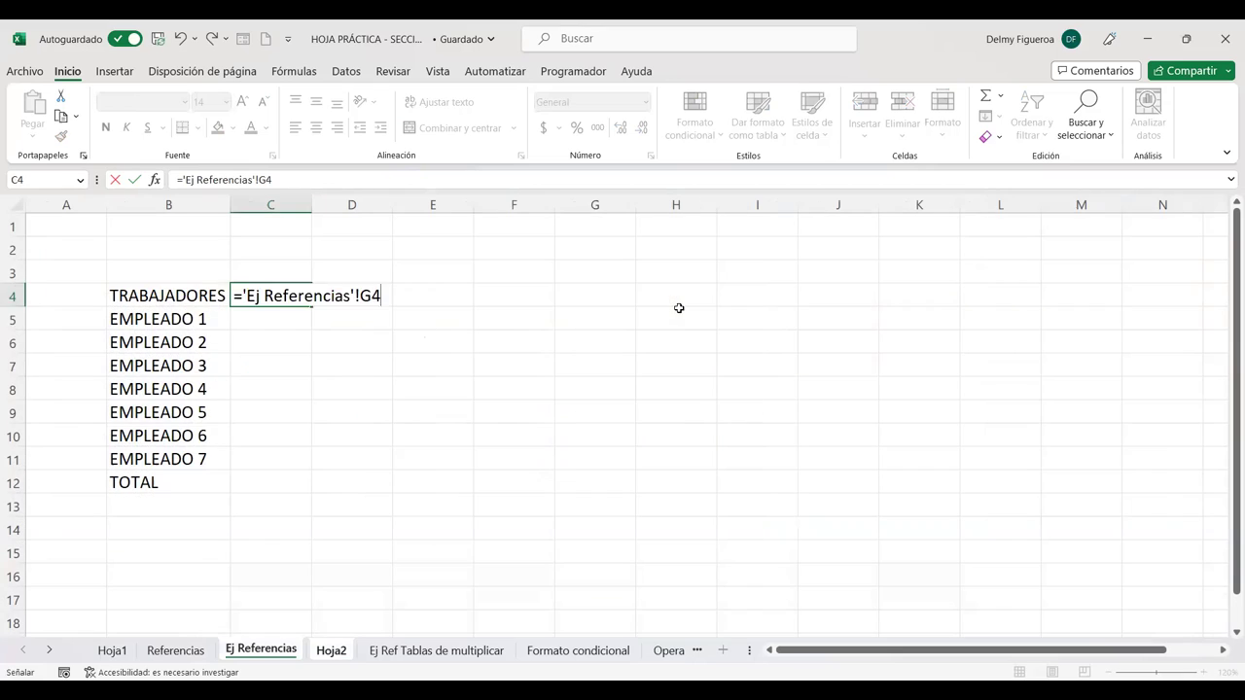
{"action": "key", "text": "Return"}
{"action": "double_click", "coordinate": [311, 205]}
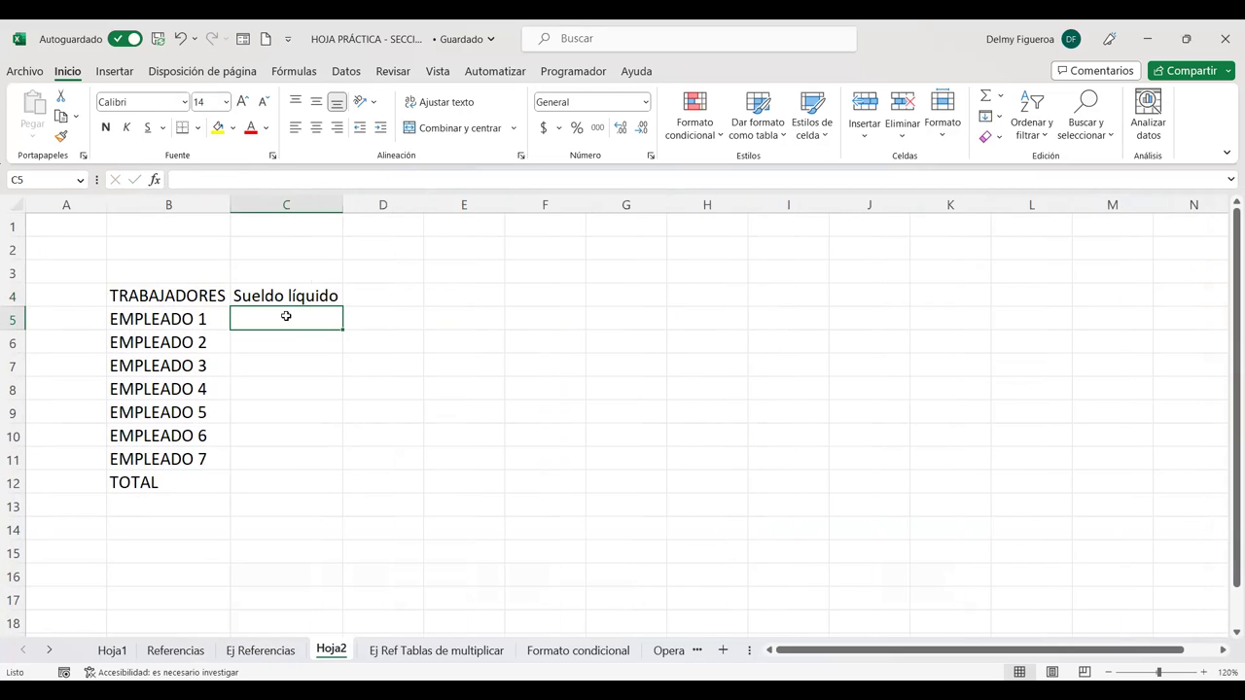
- Fill the link formula in C4 of Hoja2 down to C12 and compare the salaries with those on Ej Referencias
{"action": "left_click", "coordinate": [327, 296]}
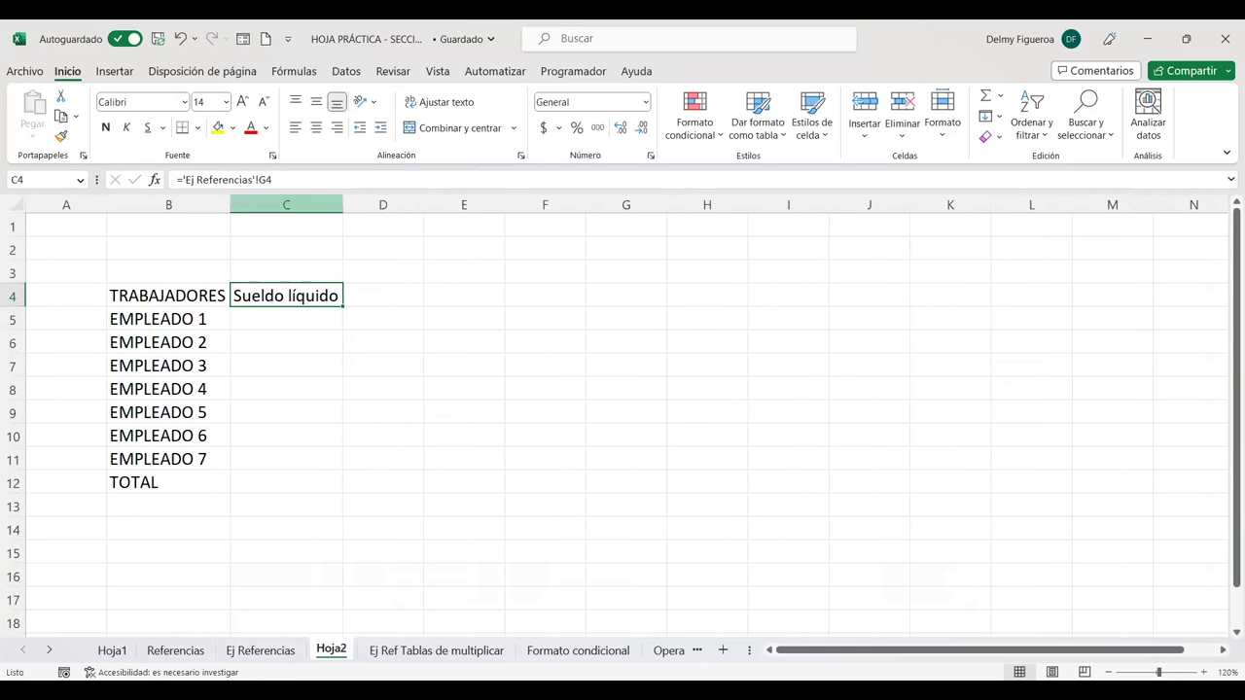
{"action": "left_click", "coordinate": [261, 650]}
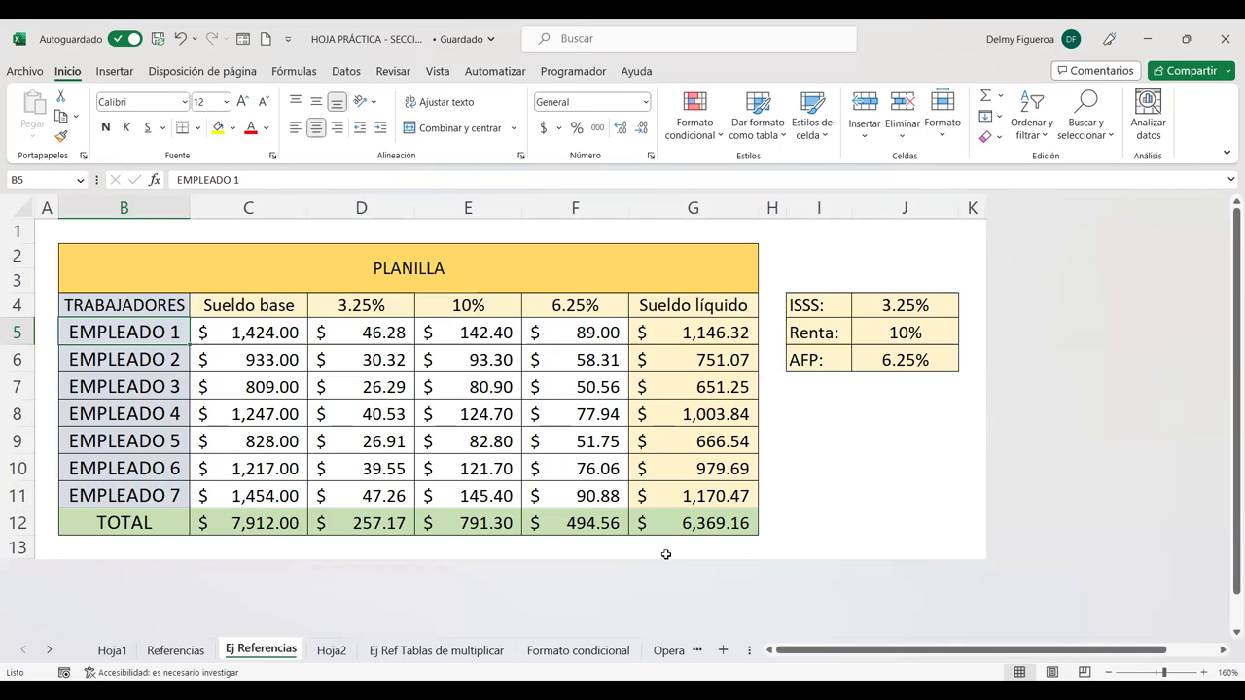
{"action": "key", "text": "ctrl+Page_Down"}
{"action": "left_click_drag", "start_coordinate": [340, 306], "coordinate": [336, 487]}
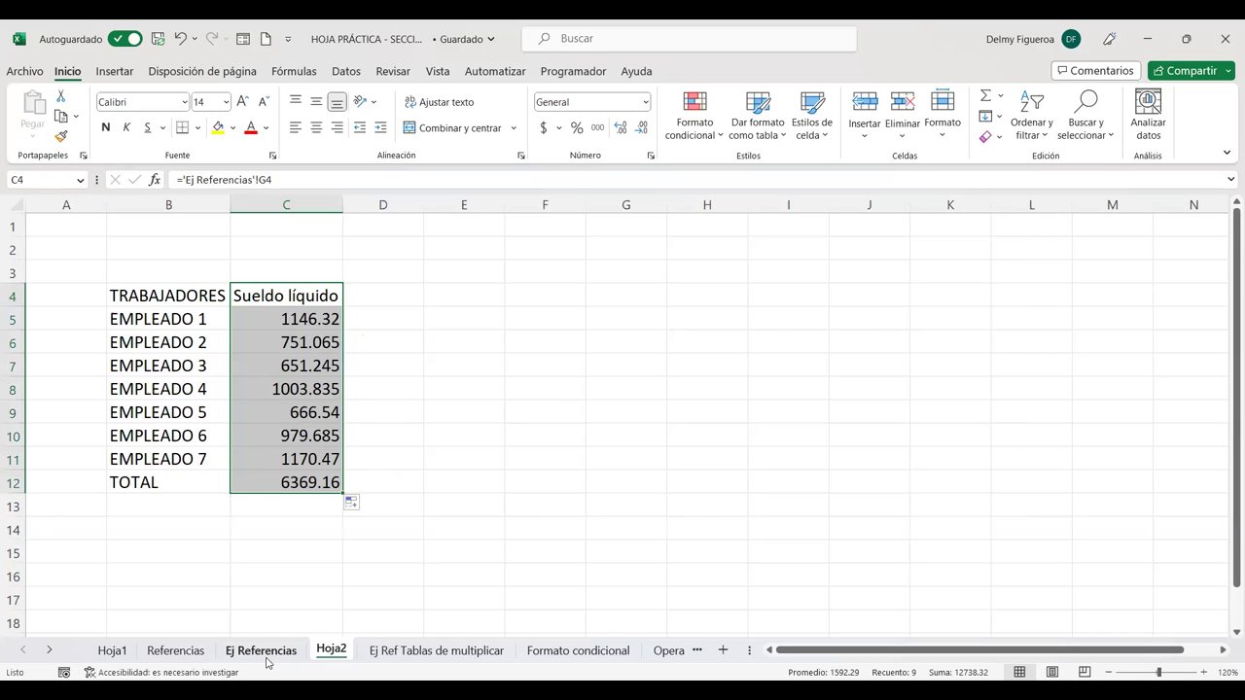
{"action": "left_click", "coordinate": [260, 651]}
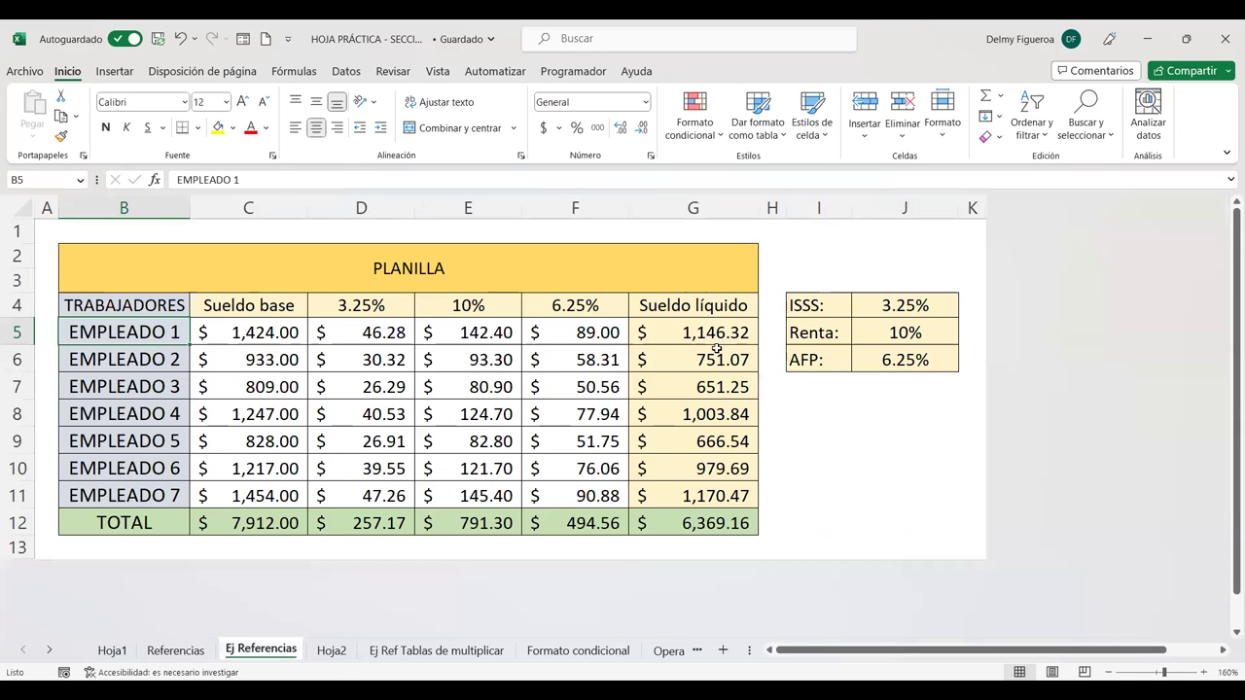
{"action": "left_click", "coordinate": [331, 651]}
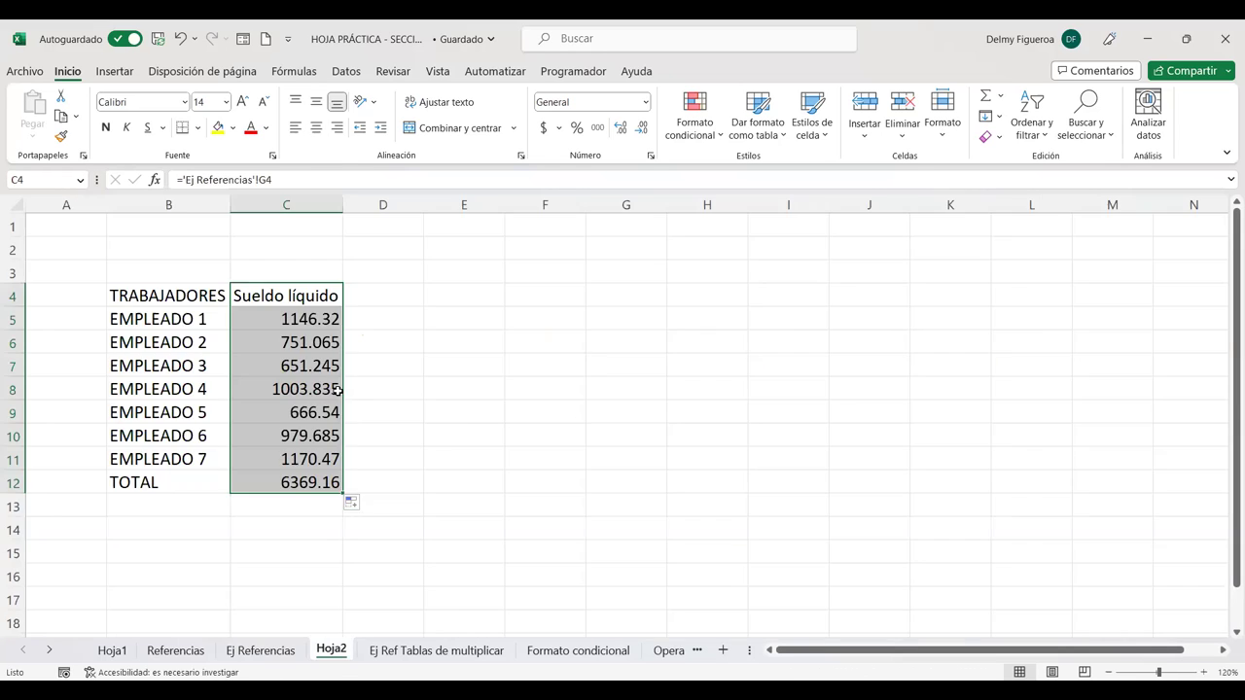
- Compare the link formula in C5 of Hoja2 with the net salary formula in G5 of Ej Referencias
{"action": "left_click", "coordinate": [309, 320]}
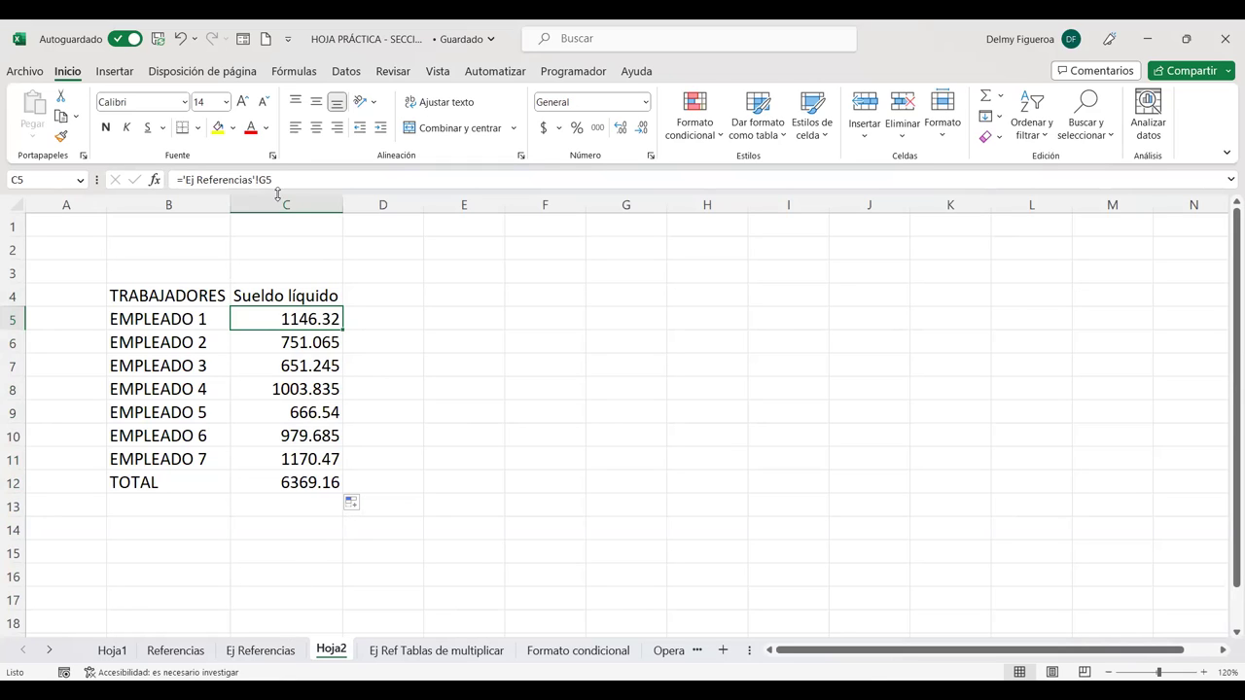
{"action": "left_click", "coordinate": [272, 651]}
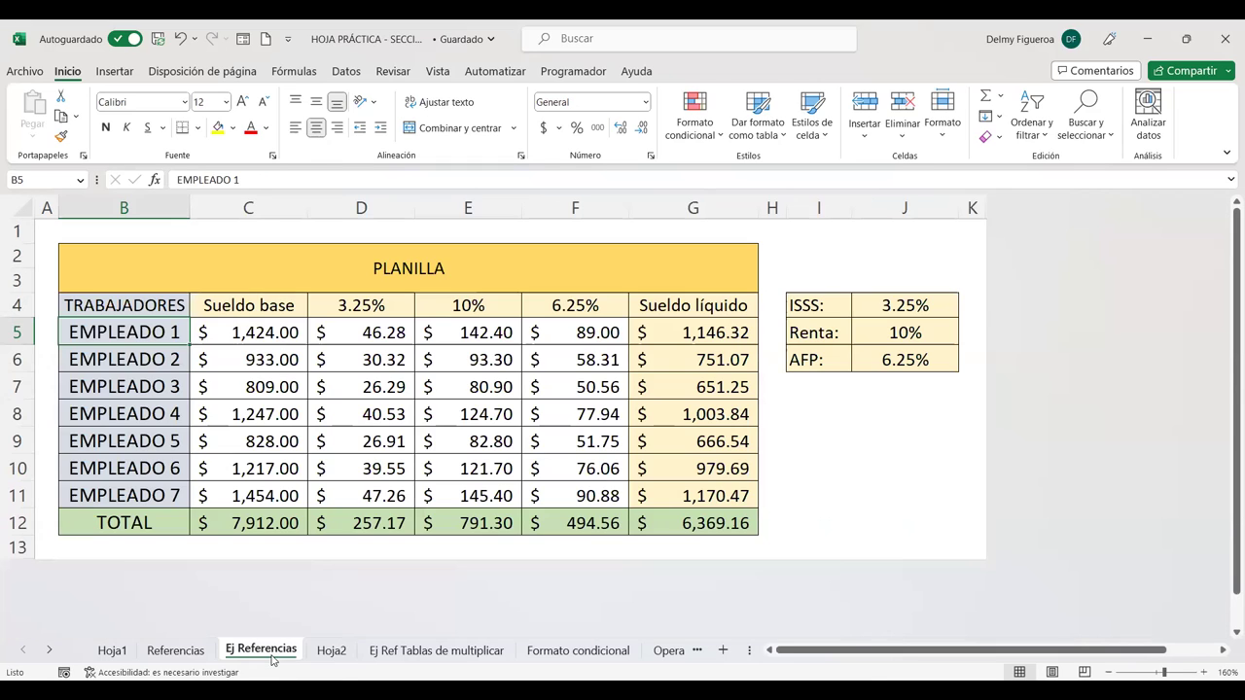
{"action": "left_click", "coordinate": [684, 327]}
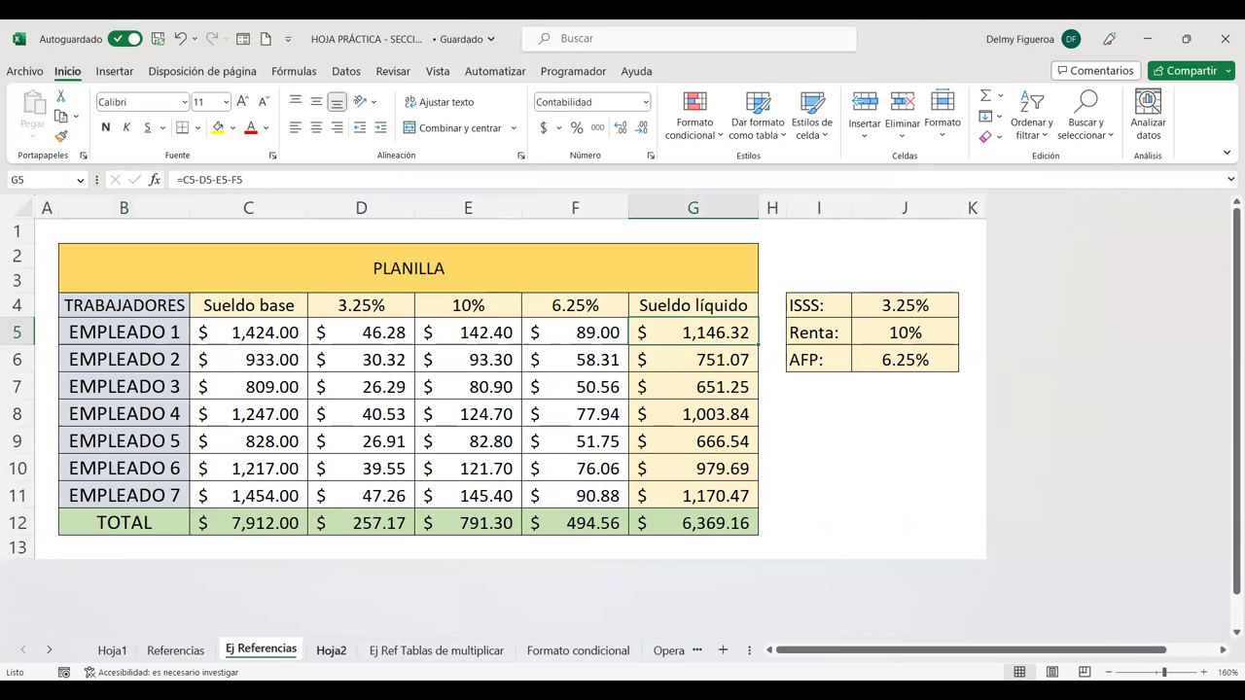
{"action": "left_click", "coordinate": [331, 651]}
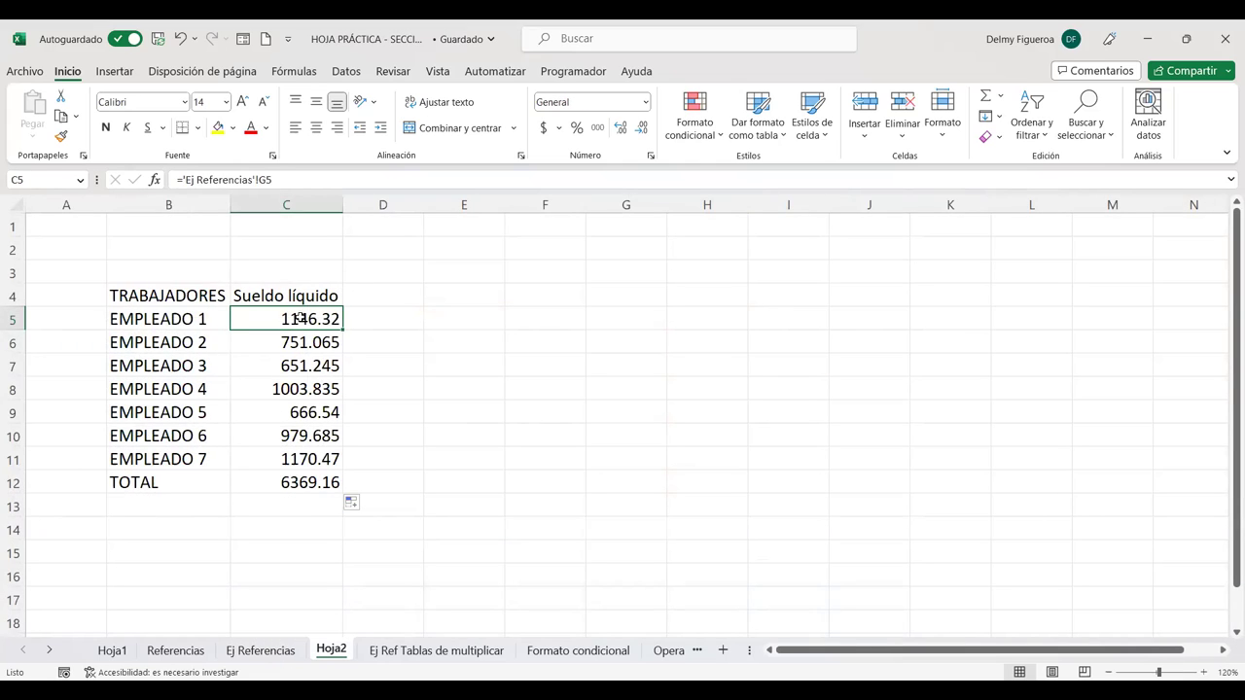
{"action": "left_click", "coordinate": [262, 650]}
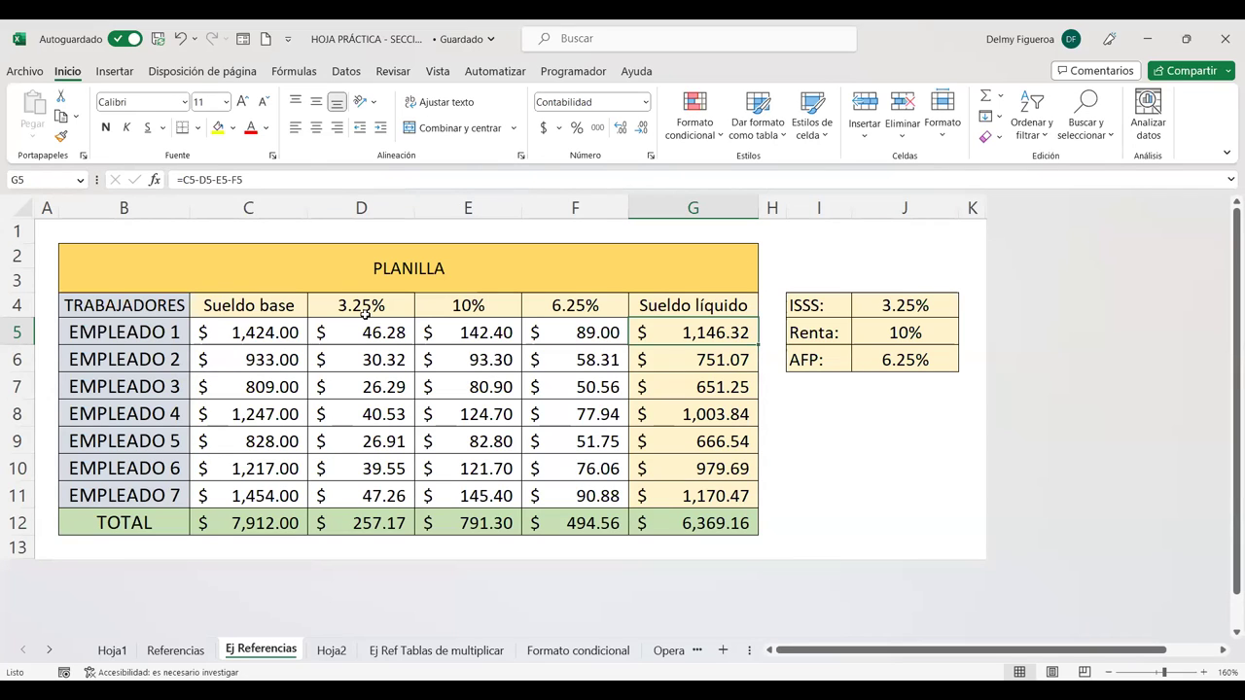
{"action": "left_click", "coordinate": [331, 649]}
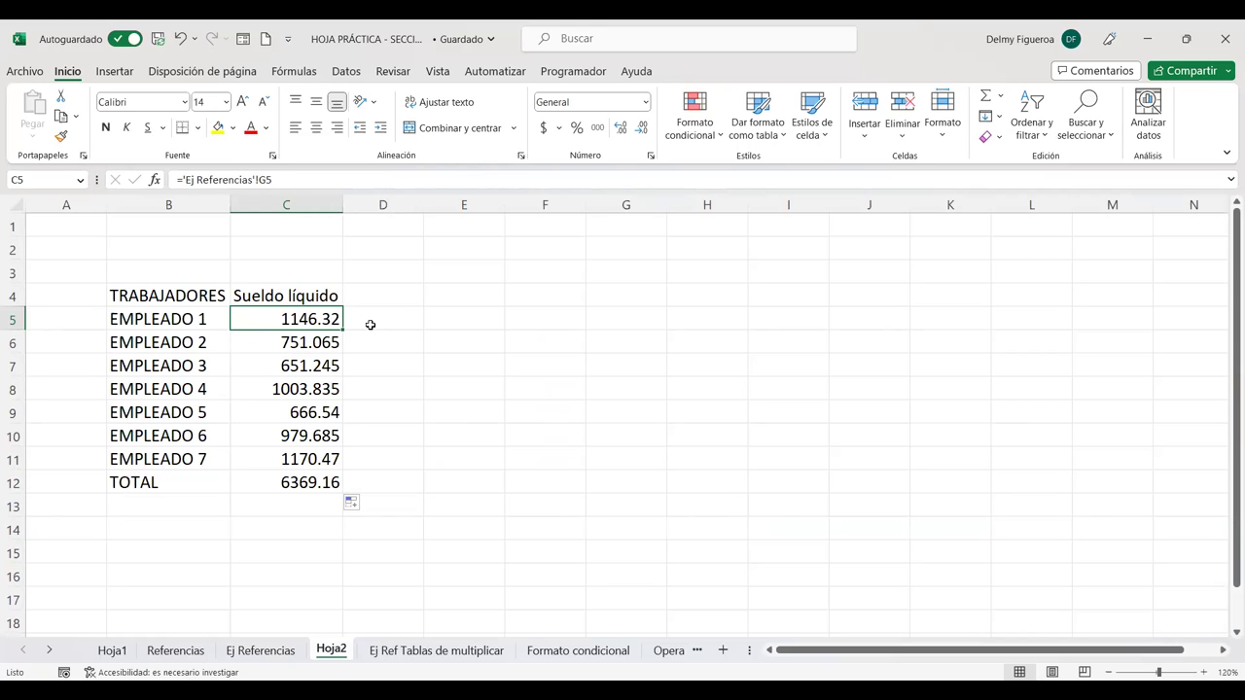
{"action": "left_click", "coordinate": [260, 650]}
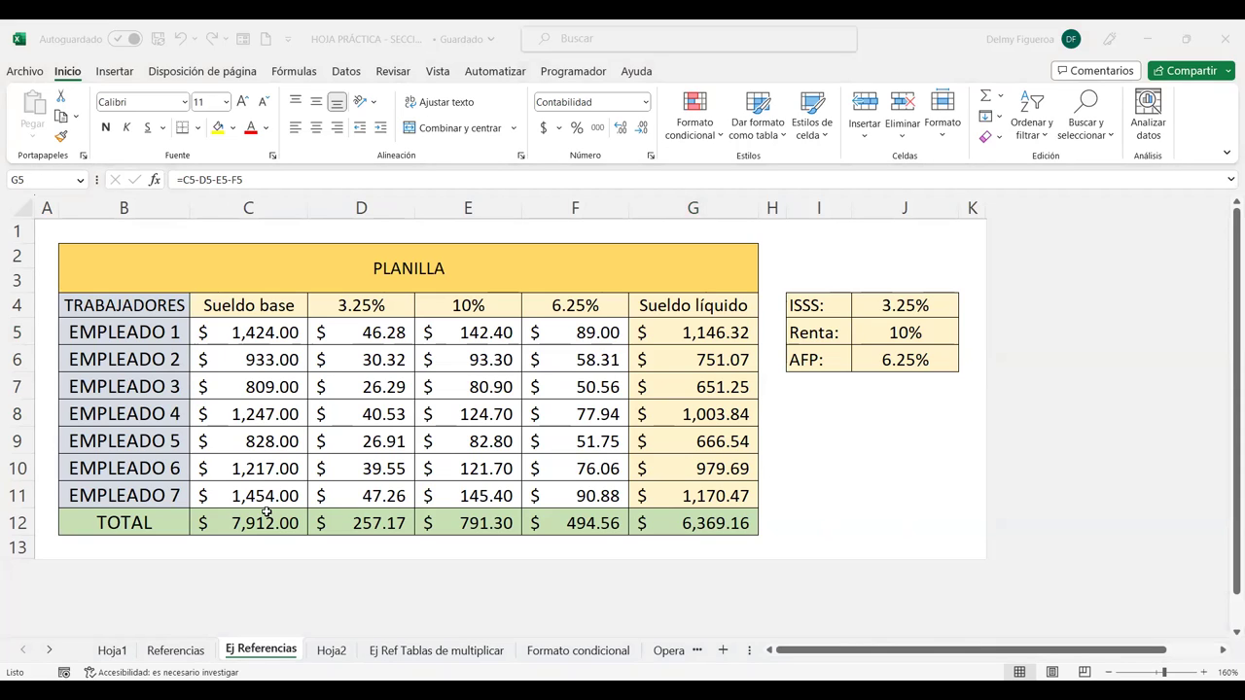
- Copy the PRODUCTOS and PRECIOS columns, I4:J9, from the Referencias sheet to Hoja2 starting at cell E4
{"action": "left_click", "coordinate": [148, 652]}
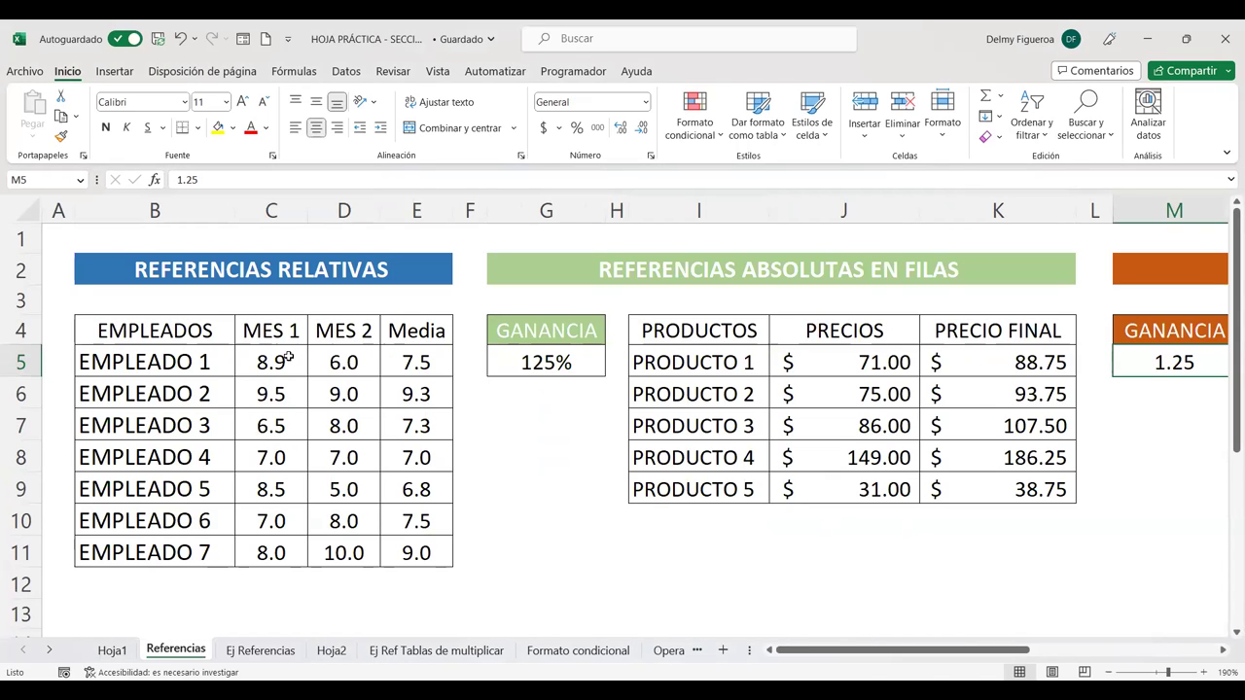
{"action": "left_click_drag", "start_coordinate": [288, 358], "coordinate": [340, 358]}
{"action": "left_click", "coordinate": [200, 360]}
{"action": "left_click", "coordinate": [194, 393]}
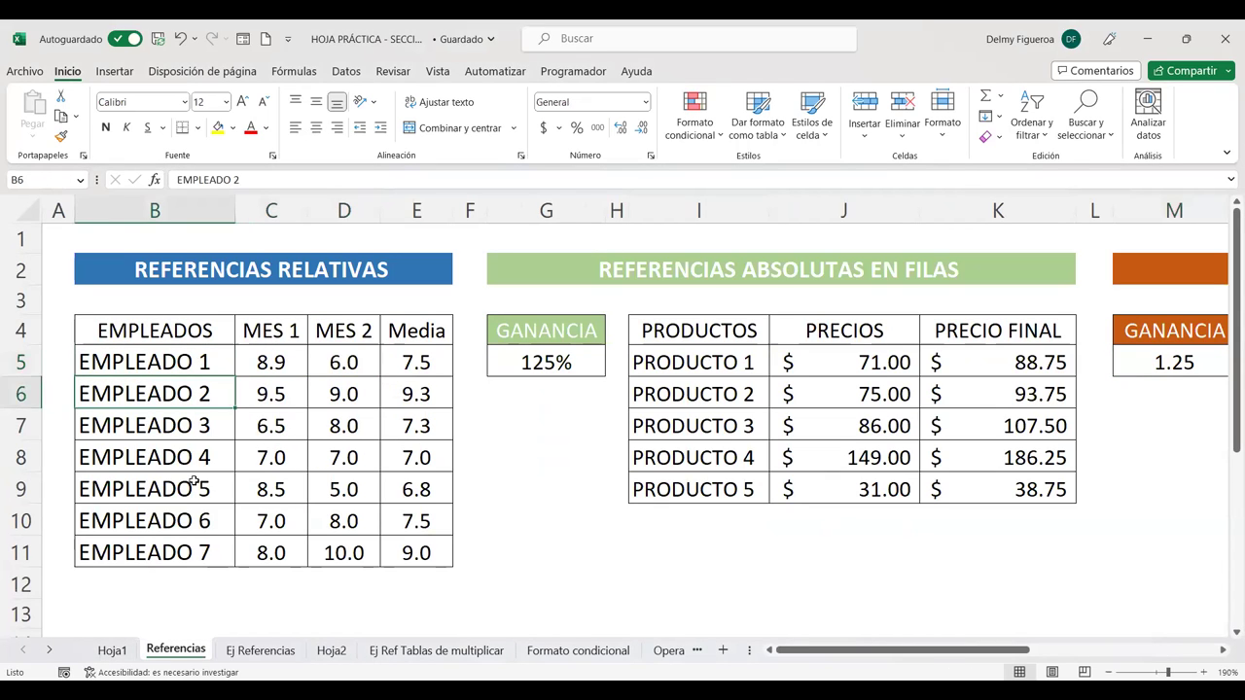
{"action": "left_click", "coordinate": [195, 482]}
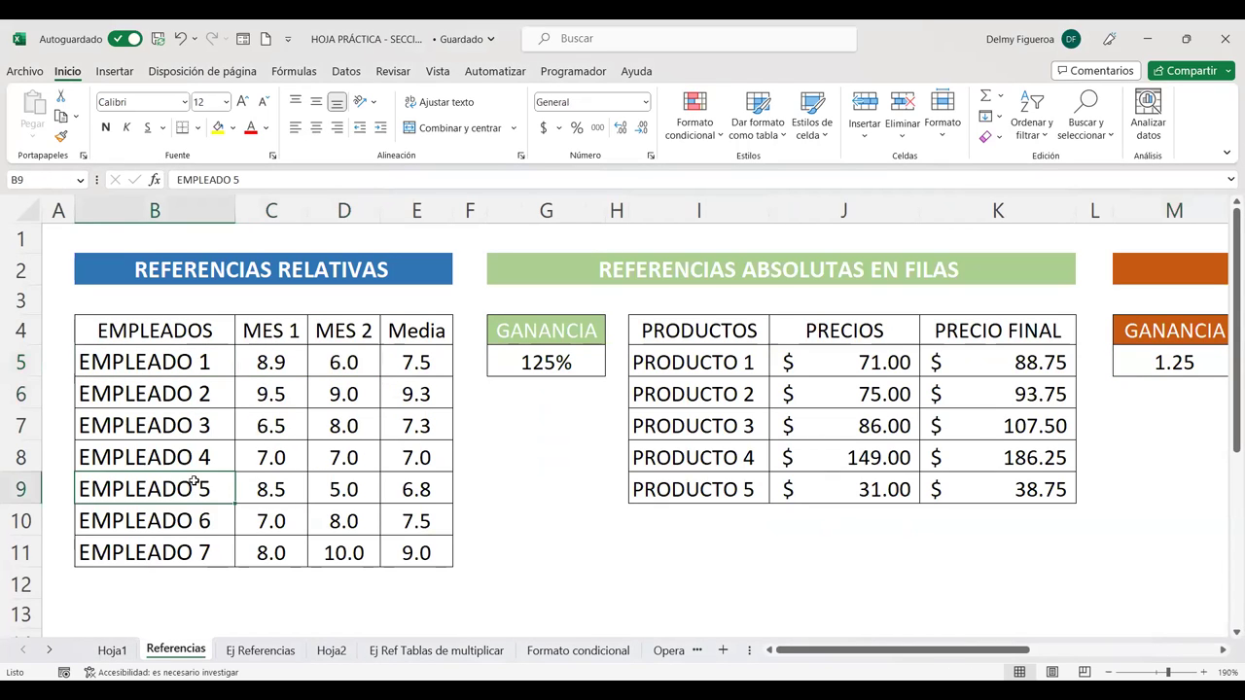
{"action": "left_click", "coordinate": [890, 363]}
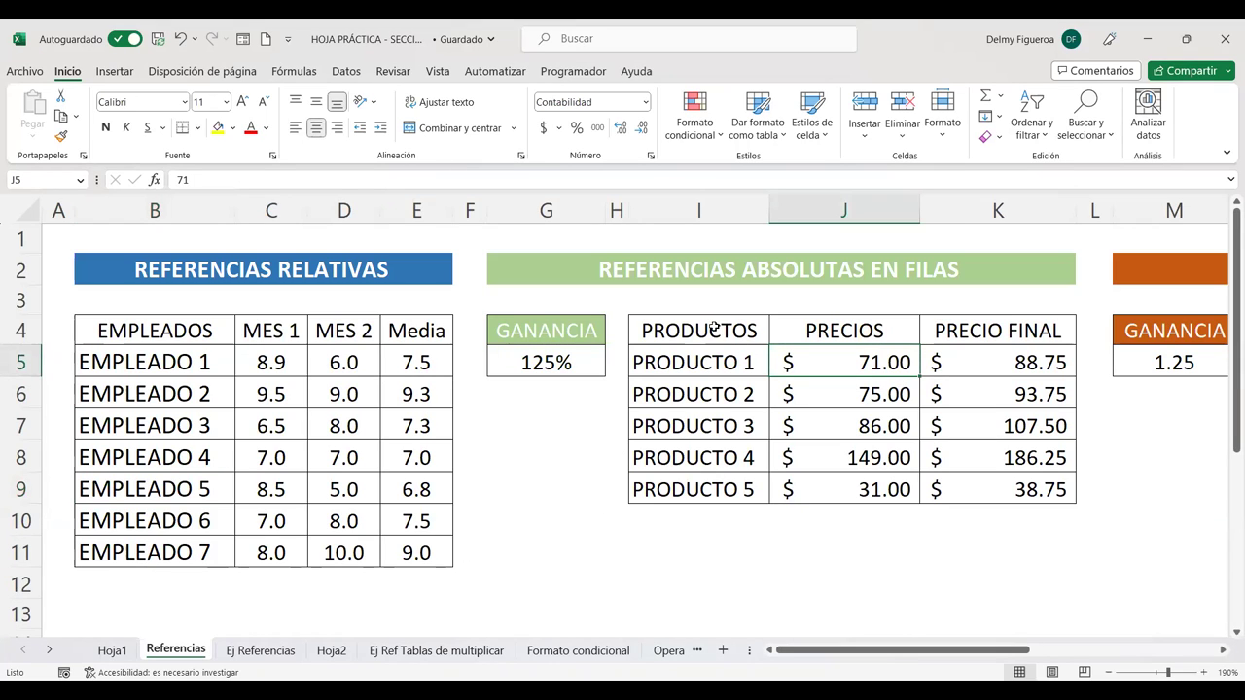
{"action": "left_click_drag", "start_coordinate": [715, 329], "coordinate": [858, 472]}
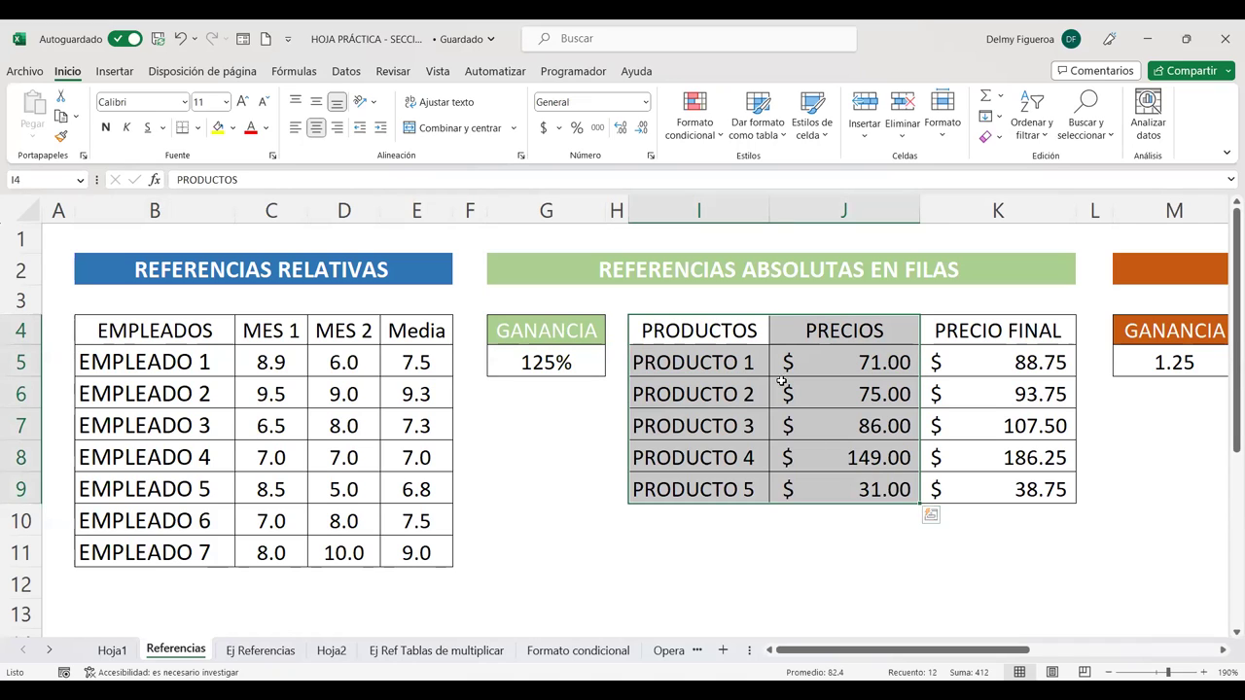
{"action": "key", "text": "ctrl+c"}
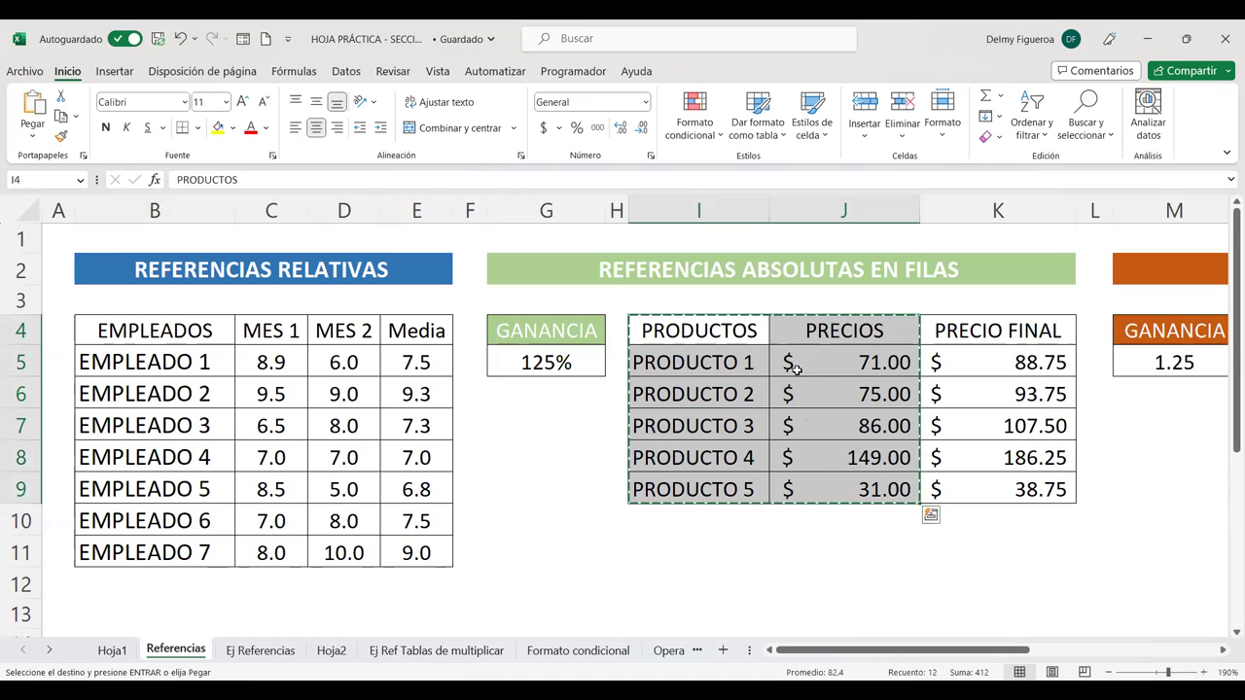
{"action": "left_click", "coordinate": [331, 650]}
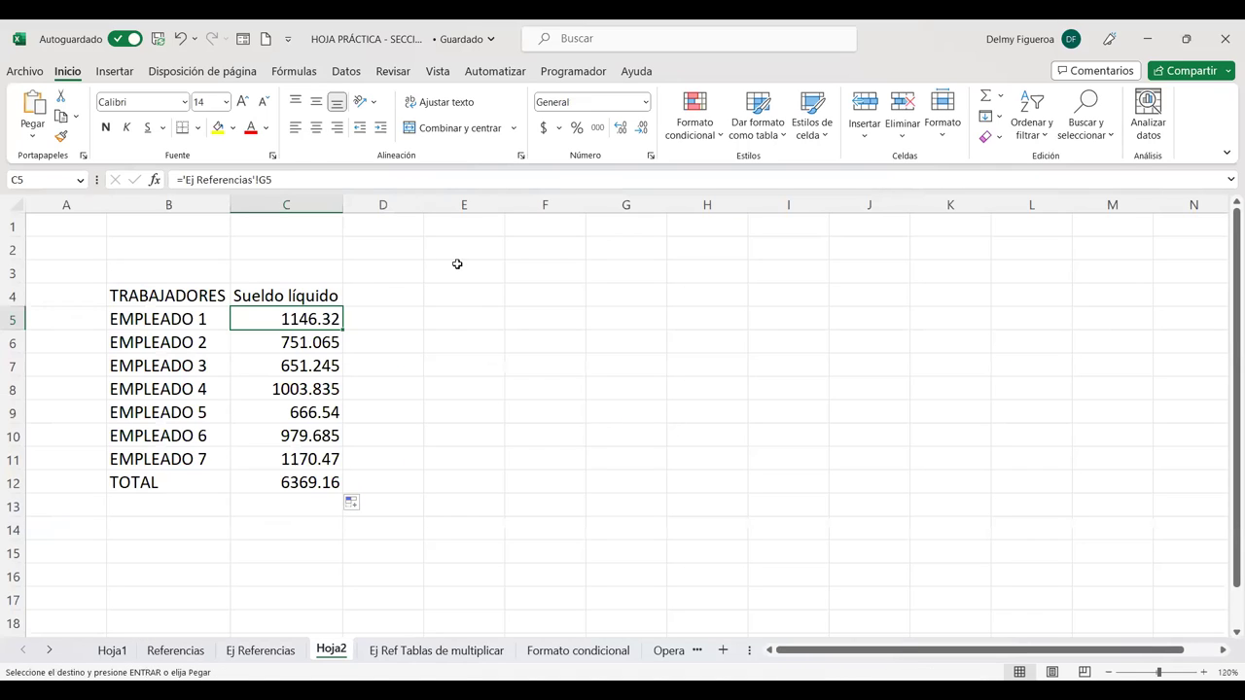
{"action": "left_click", "coordinate": [480, 294]}
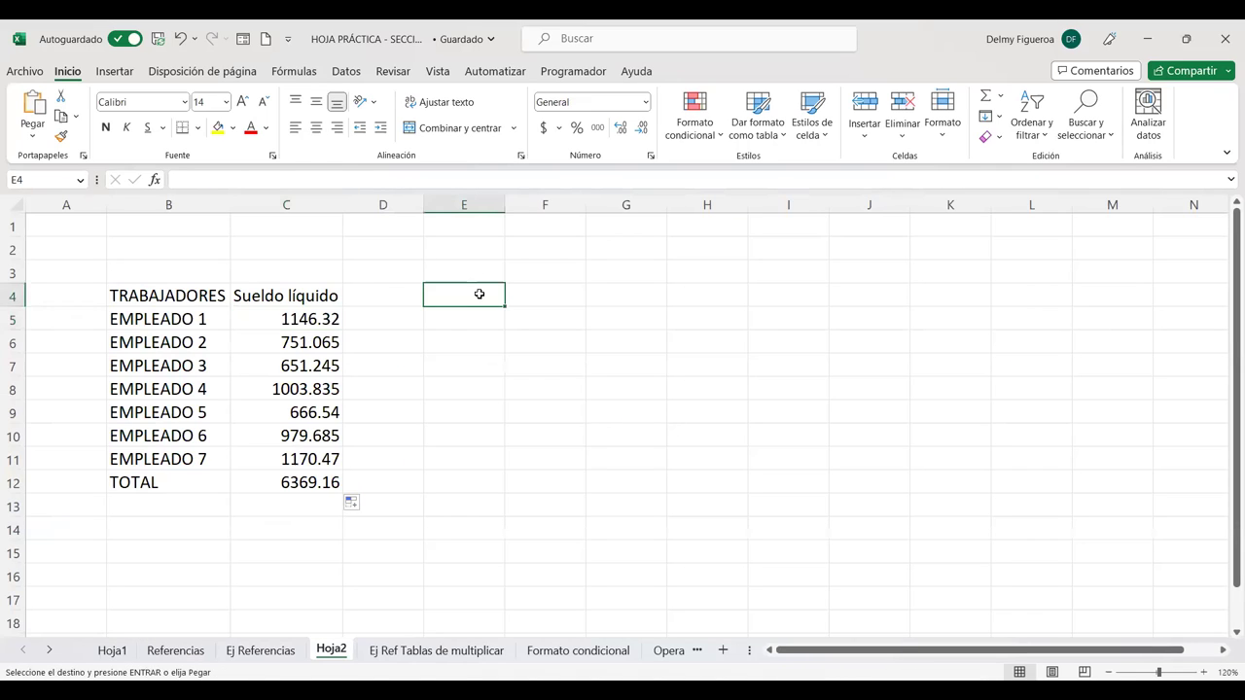
{"action": "key", "text": "ctrl+v"}
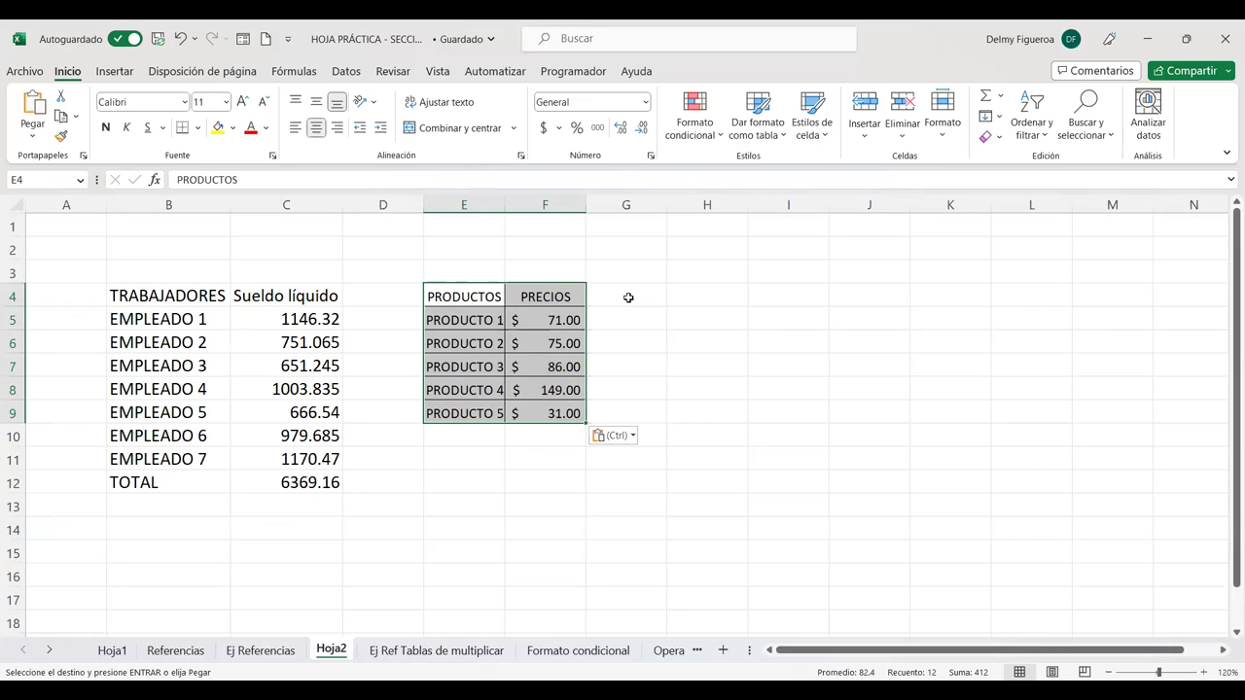
- Enter the heading CANTIDAD in G4 of Hoja2, formatted as a copy of the PRECIOS heading beside it
{"action": "left_click", "coordinate": [629, 298]}
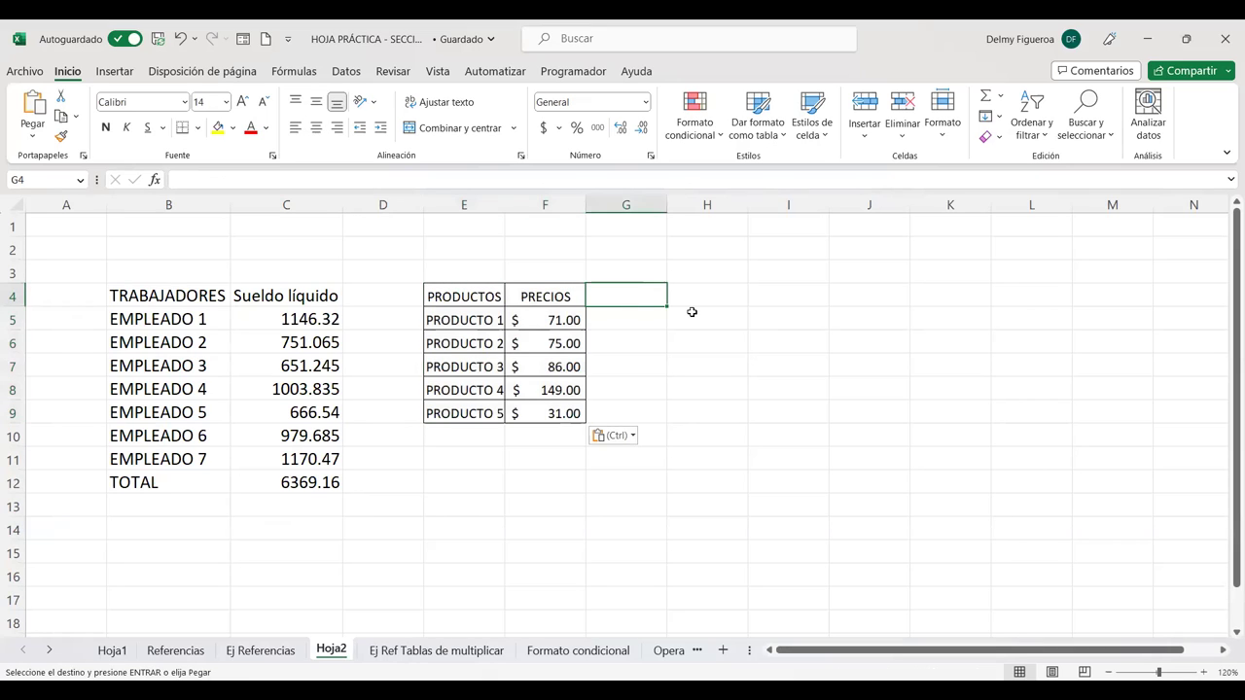
{"action": "type", "text": "CAN"}
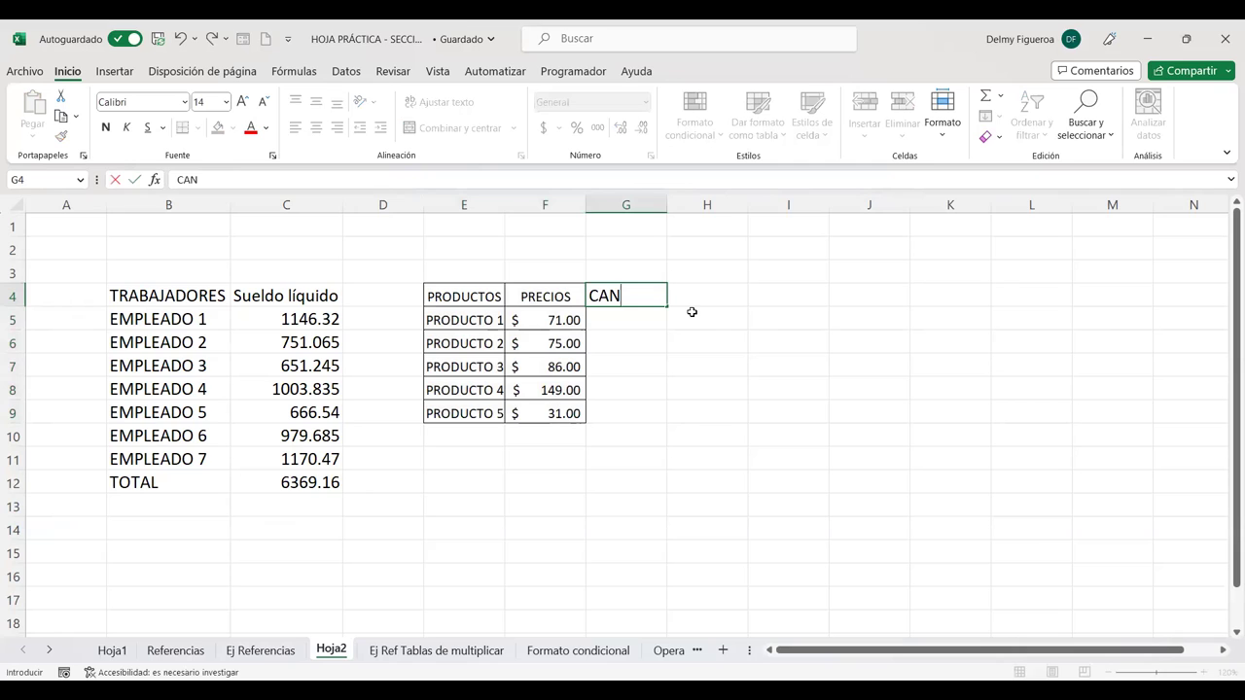
{"action": "key", "text": "Left"}
{"action": "key", "text": "ctrl+c"}
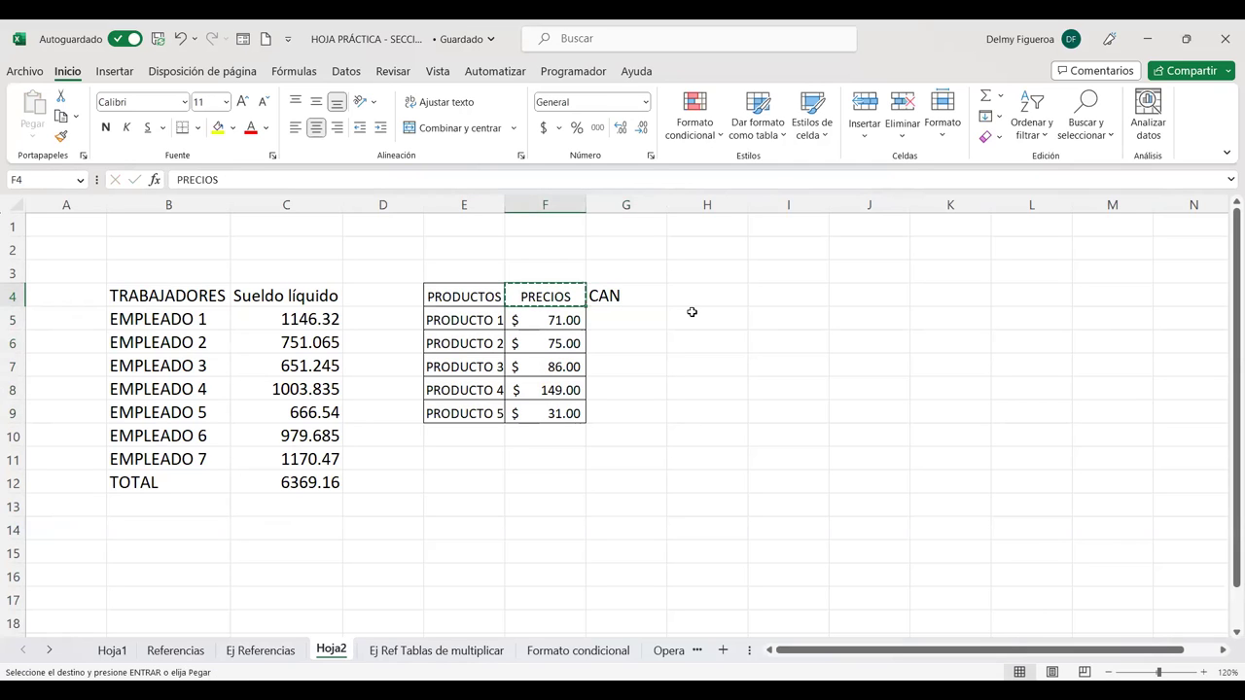
{"action": "key", "text": "Right"}
{"action": "key", "text": "ctrl+v"}
{"action": "type", "text": "CANTIDAD"}
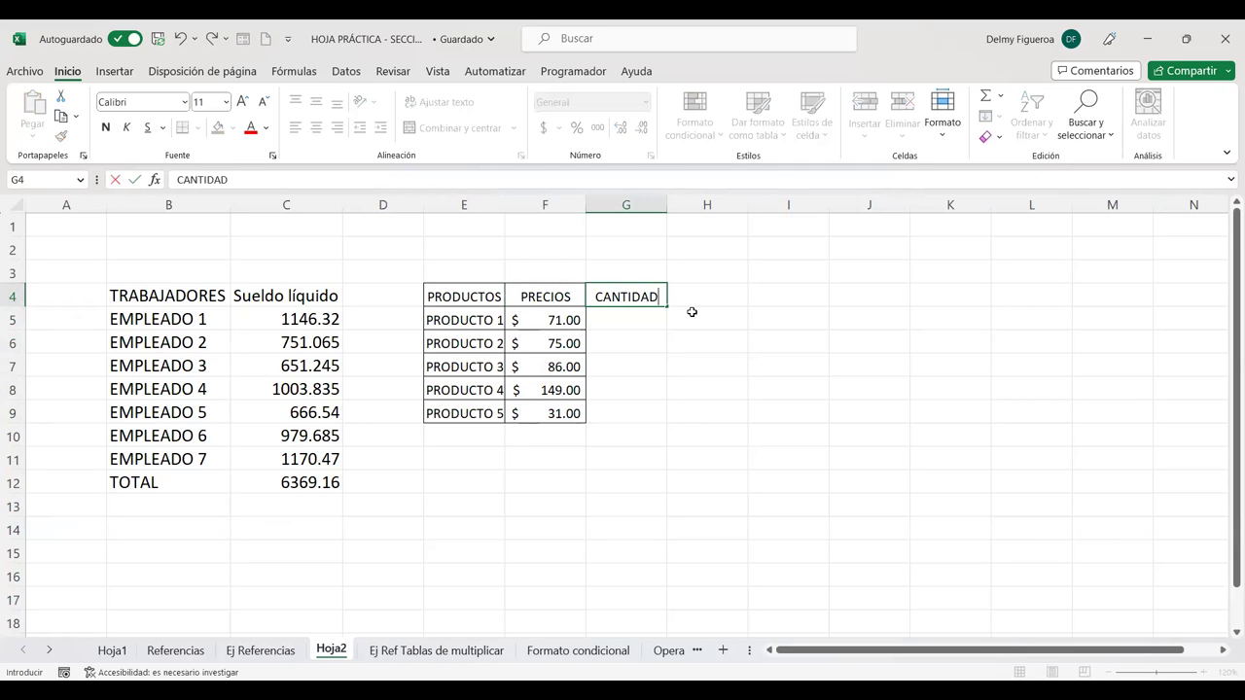
- Enter the quantities 23, 15, 17, 8 and 12 under CANTIDAD in G5:G9 of Hoja2
{"action": "key", "text": "Return"}
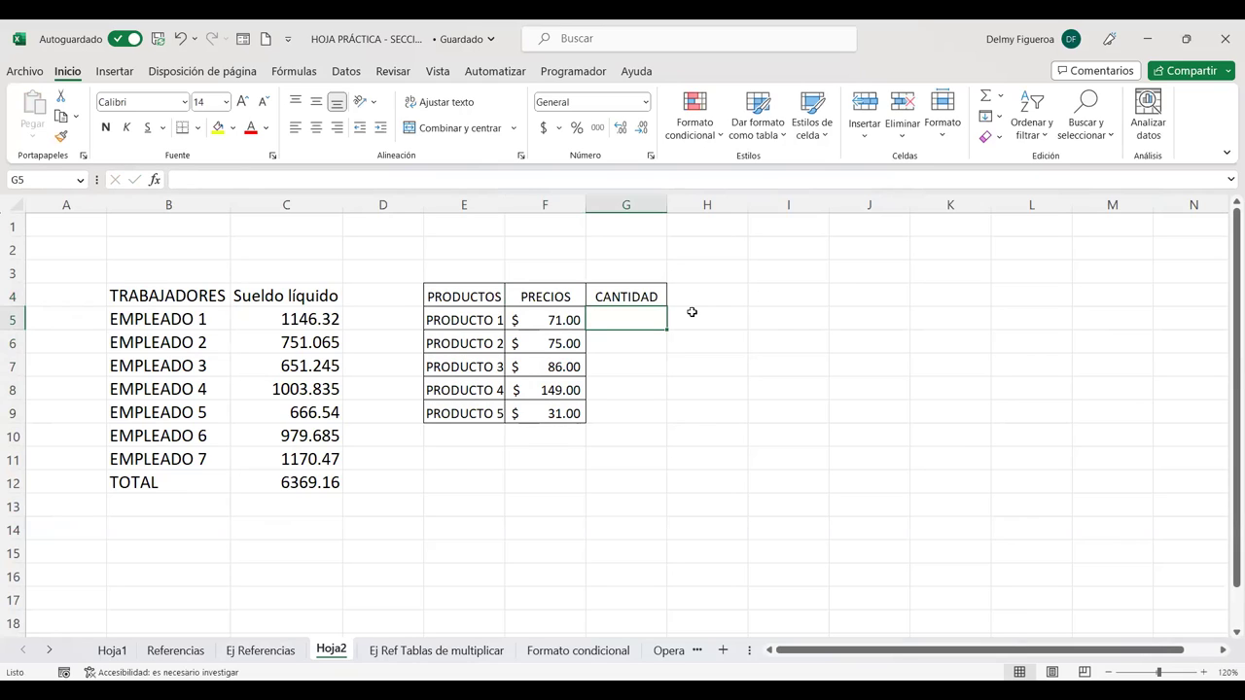
{"action": "type", "text": "23"}
{"action": "key", "text": "Return"}
{"action": "type", "text": "15"}
{"action": "key", "text": "Return"}
{"action": "type", "text": "17"}
{"action": "key", "text": "Return"}
{"action": "type", "text": "8"}
{"action": "key", "text": "Return"}
{"action": "type", "text": "12"}
{"action": "key", "text": "Return"}
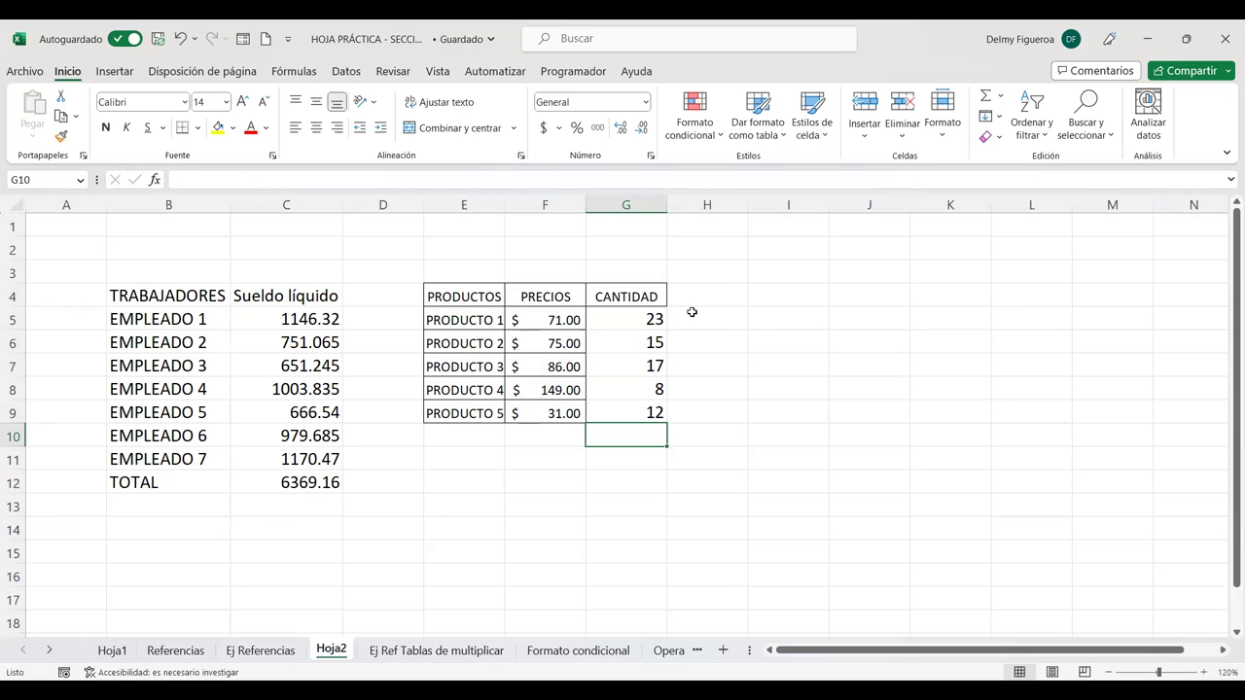
{"action": "type", "text": "21"}
{"action": "key", "text": "Right"}
{"action": "key", "text": "Up"}
{"action": "key", "text": "Left"}
{"action": "key", "text": "Down"}
{"action": "key", "text": "Delete"}
- Enter the heading TOTAL in H4, formatted as a copy of the CANTIDAD heading beside it
{"action": "left_click", "coordinate": [692, 313]}
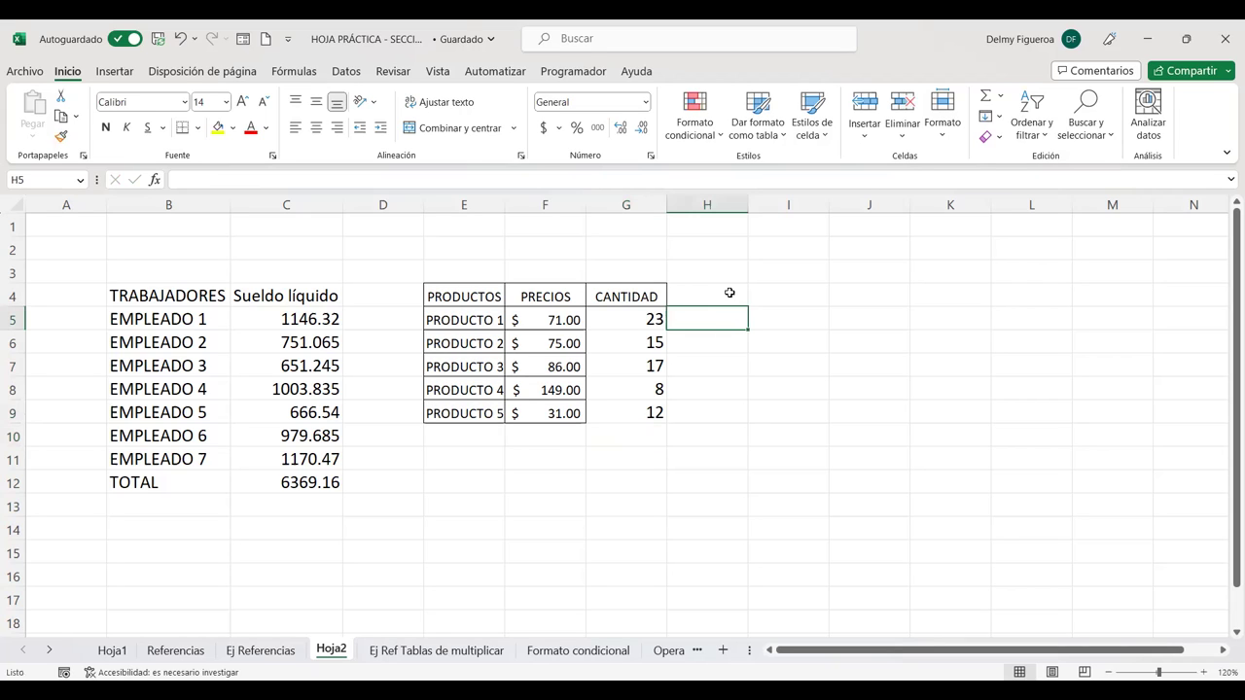
{"action": "left_click", "coordinate": [723, 292]}
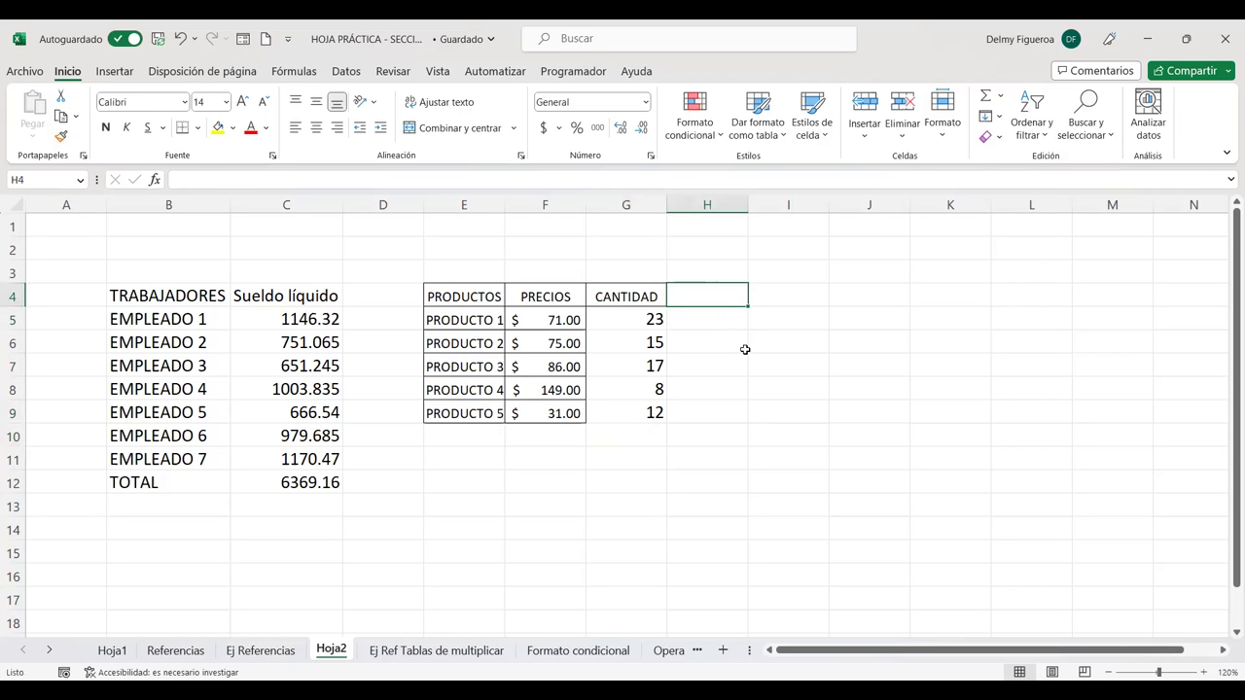
{"action": "key", "text": "Left"}
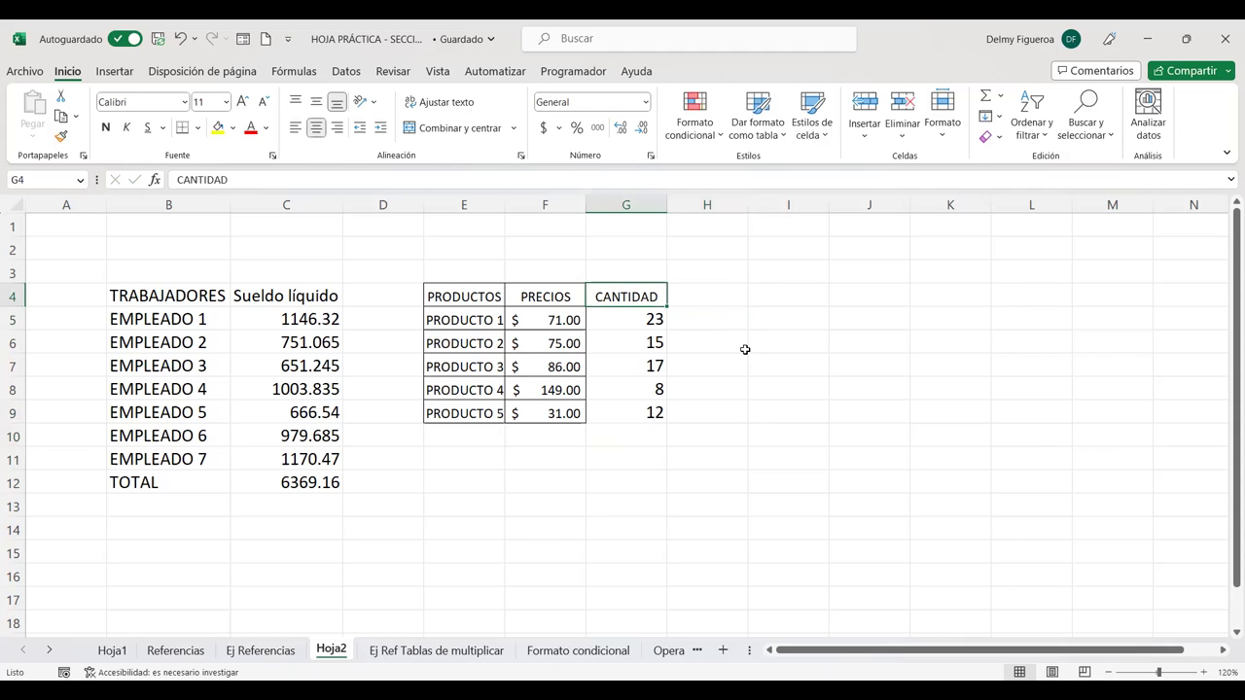
{"action": "key", "text": "ctrl+c"}
{"action": "key", "text": "Right"}
{"action": "key", "text": "ctrl+v"}
{"action": "key", "text": "Escape"}
{"action": "key", "text": "F2"}
{"action": "key", "text": "BackSpace"}
{"action": "key", "text": "BackSpace"}
{"action": "key", "text": "BackSpace"}
{"action": "key", "text": "BackSpace"}
{"action": "key", "text": "BackSpace"}
{"action": "key", "text": "BackSpace"}
{"action": "key", "text": "BackSpace"}
{"action": "key", "text": "BackSpace"}
{"action": "type", "text": "TOTAL"}
{"action": "key", "text": "Return"}
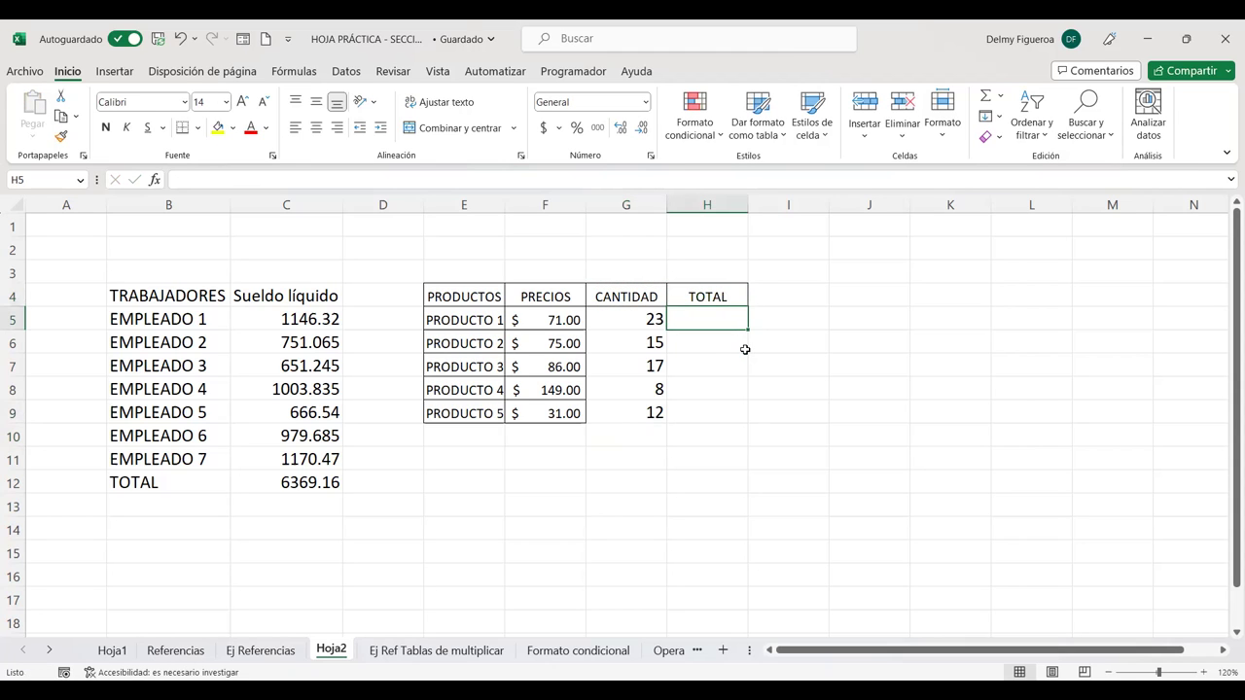
- Calculate quantity times price in H5 with =G5*F5 and fill the formula down to H9
{"action": "type", "text": "="}
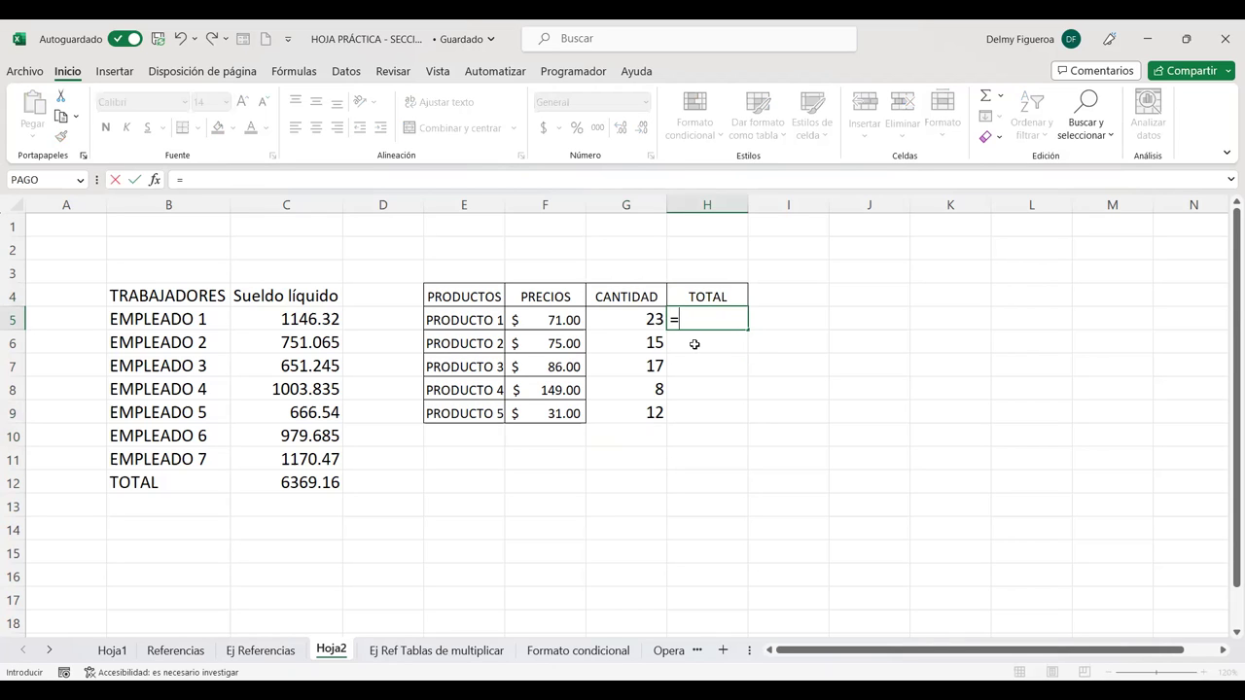
{"action": "left_click", "coordinate": [634, 318]}
{"action": "type", "text": "*"}
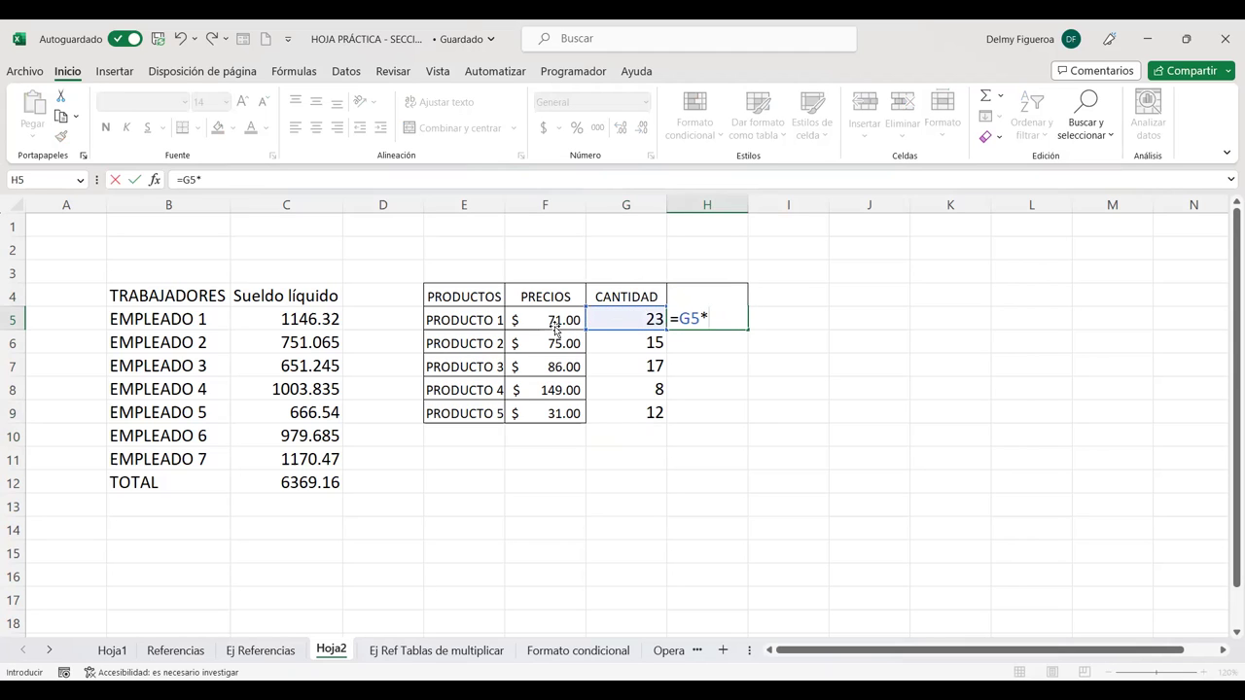
{"action": "left_click", "coordinate": [557, 327]}
{"action": "key", "text": "Return"}
{"action": "left_click", "coordinate": [756, 325]}
{"action": "left_click_drag", "start_coordinate": [759, 328], "coordinate": [737, 412]}
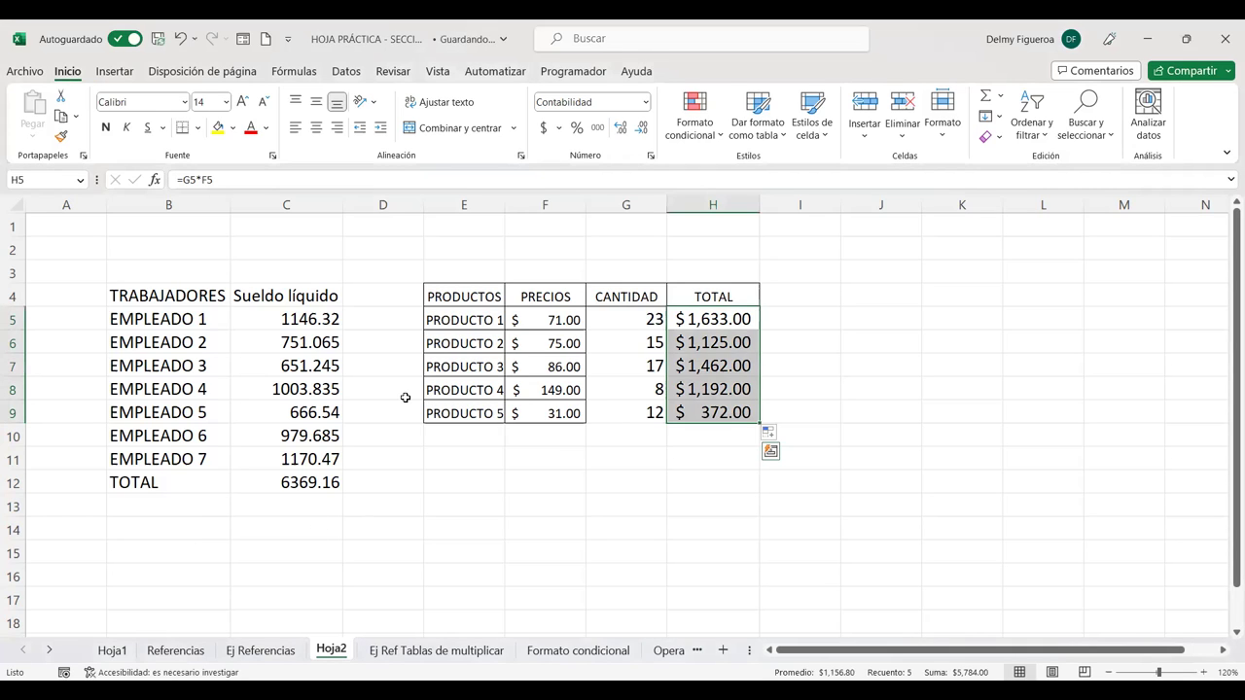
{"action": "left_click", "coordinate": [813, 302]}
{"action": "left_click", "coordinate": [871, 298]}
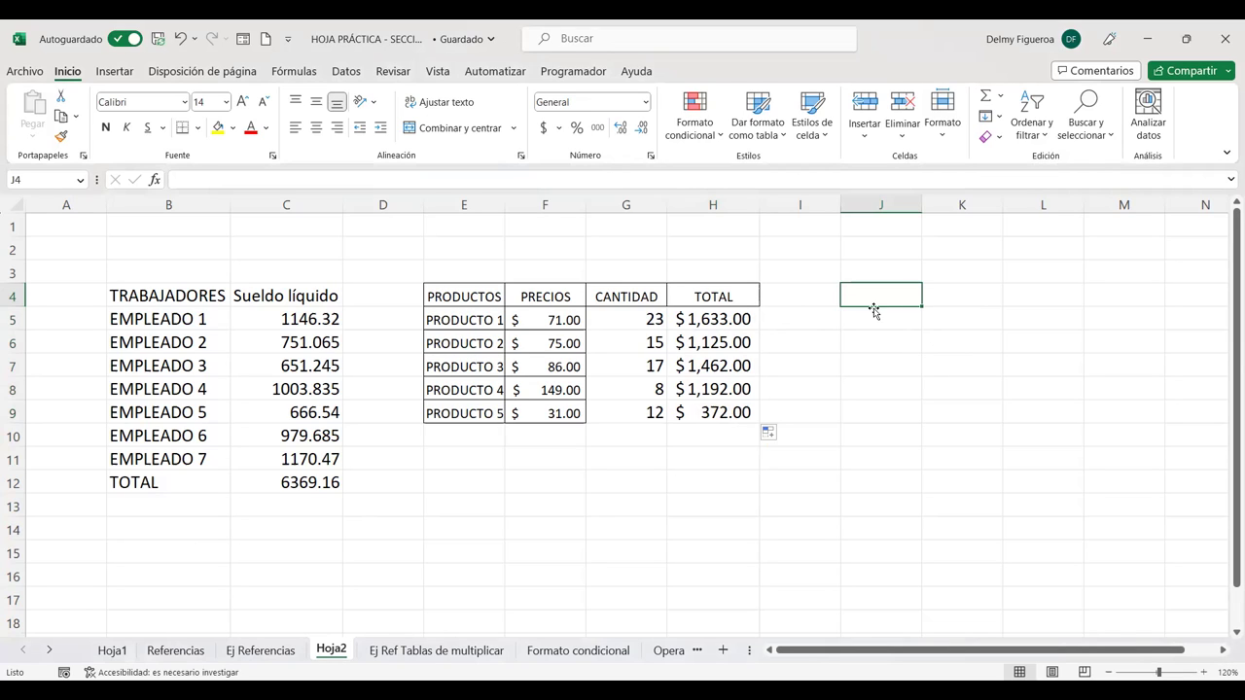
{"action": "left_click", "coordinate": [800, 321]}
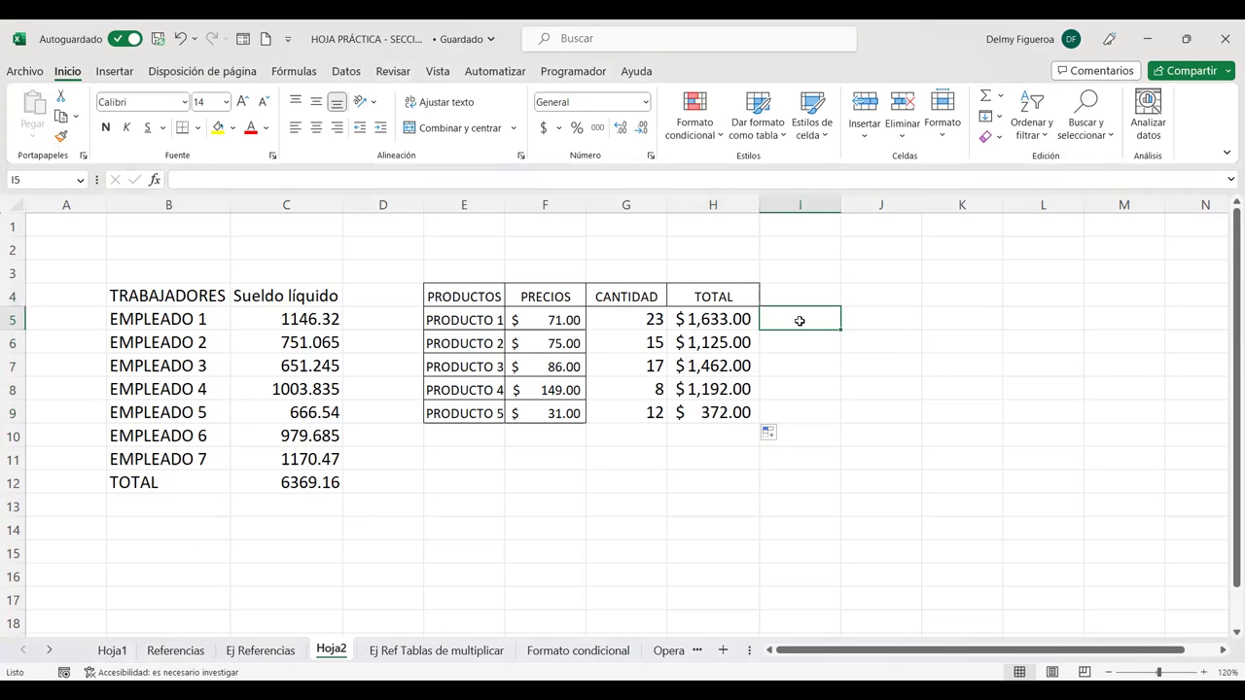
{"action": "left_click", "coordinate": [801, 291]}
{"action": "left_click", "coordinate": [784, 321]}
{"action": "type", "text": "+"}
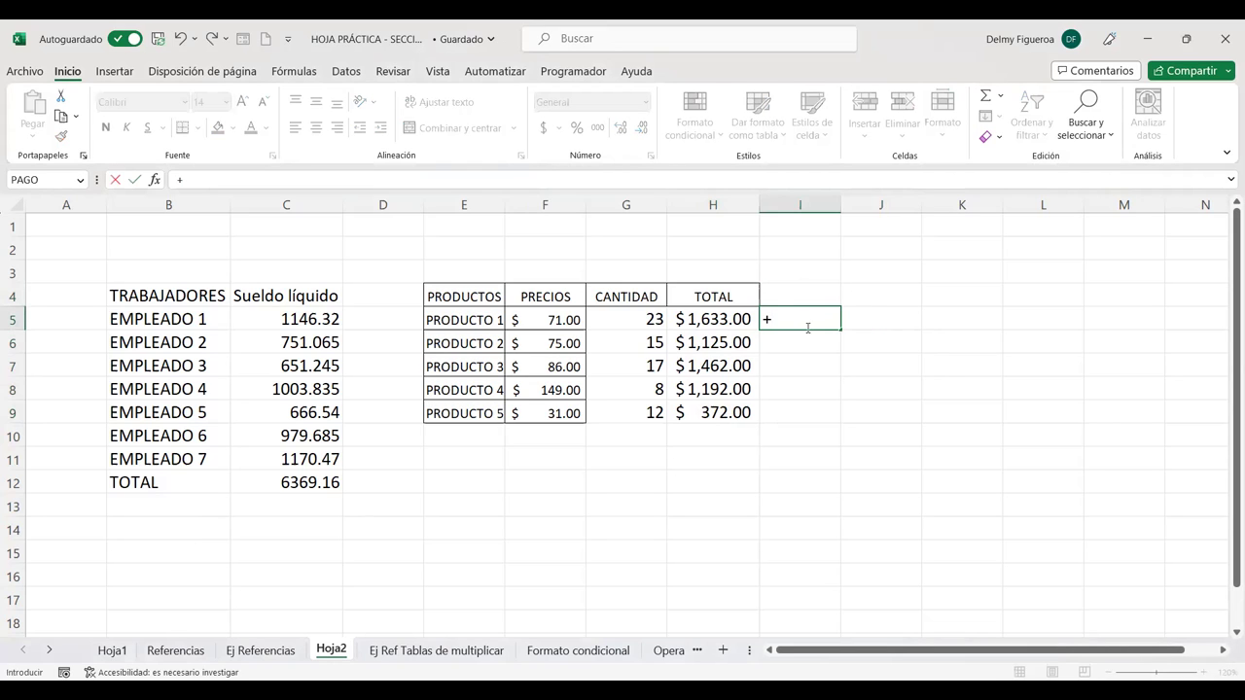
{"action": "left_click", "coordinate": [710, 319]}
{"action": "type", "text": "*"}
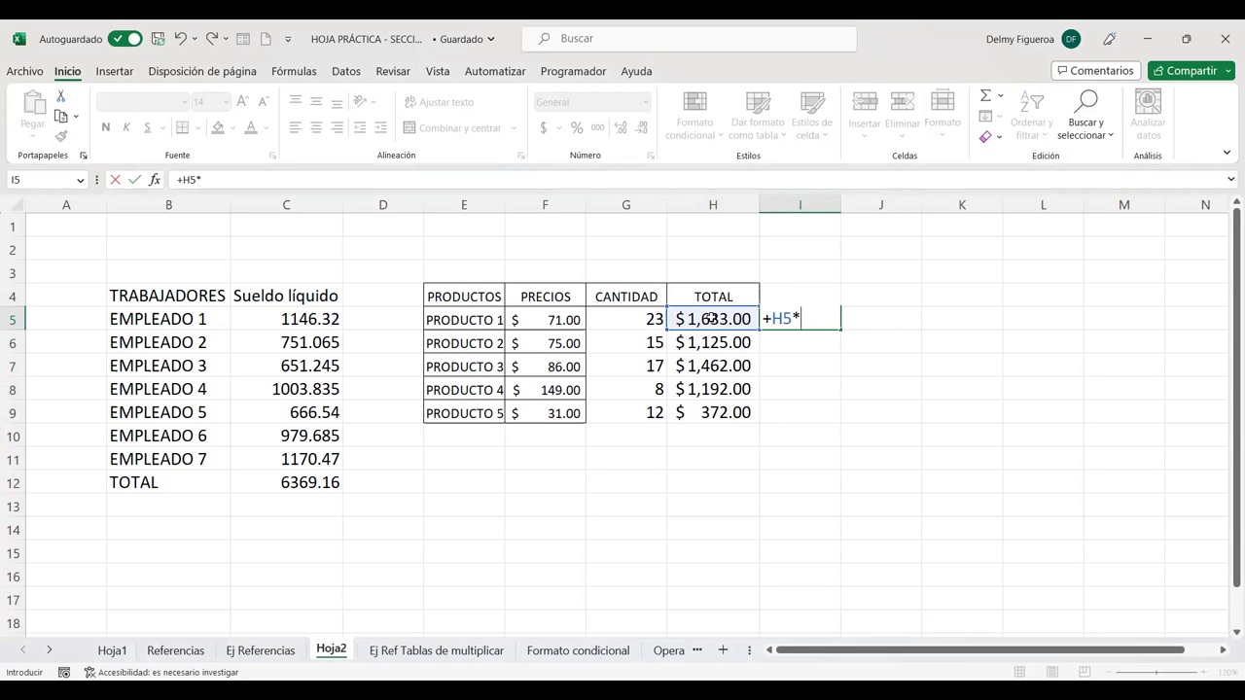
{"action": "type", "text": ".13"}
{"action": "key", "text": "BackSpace"}
{"action": "key", "text": "BackSpace"}
{"action": "key", "text": "BackSpace"}
{"action": "type", "text": "1.13"}
{"action": "key", "text": "Escape"}
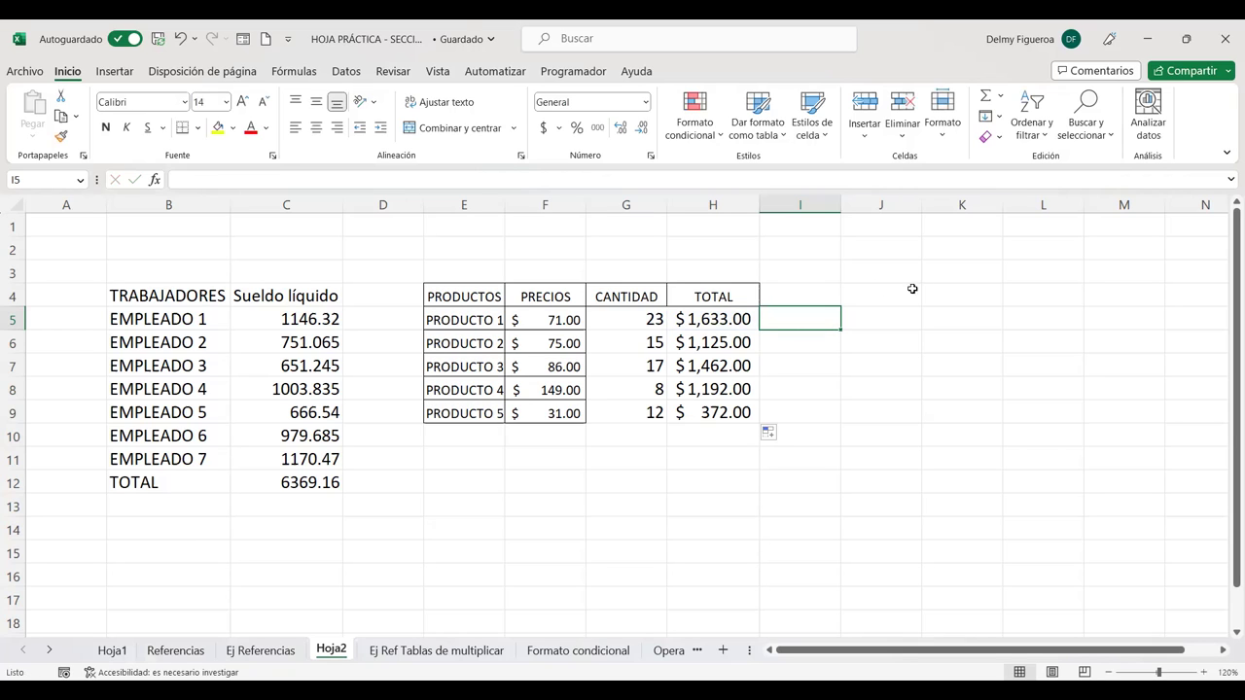
- Enter the label IVA in K2 and the rate 13% in L2
{"action": "left_click", "coordinate": [959, 249]}
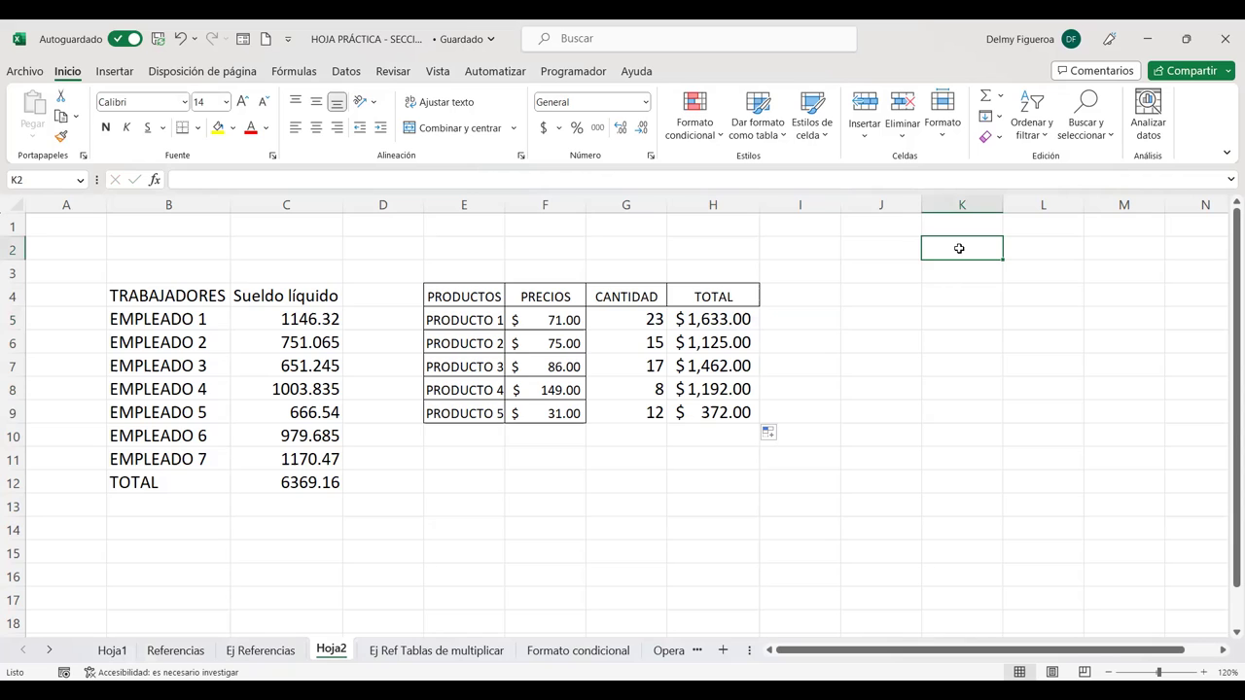
{"action": "type", "text": "iva"}
{"action": "key", "text": "BackSpace"}
{"action": "key", "text": "BackSpace"}
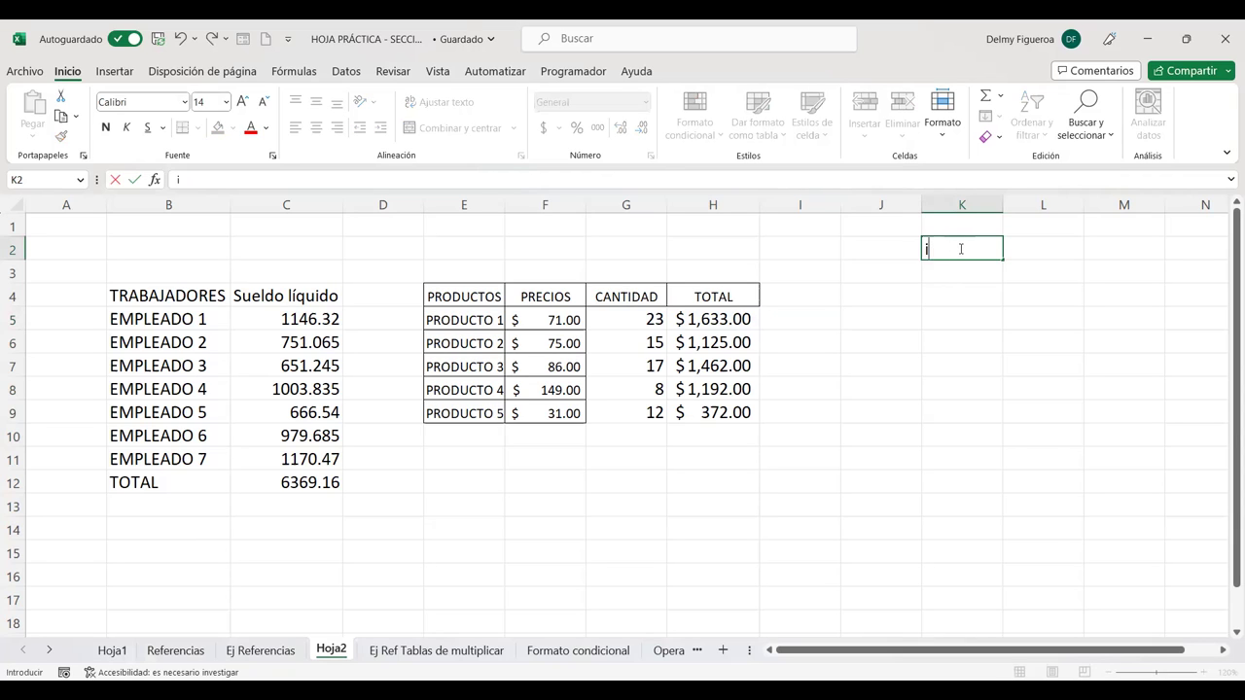
{"action": "type", "text": "IVA"}
{"action": "key", "text": "Tab"}
{"action": "type", "text": "13%"}
{"action": "key", "text": "Return"}
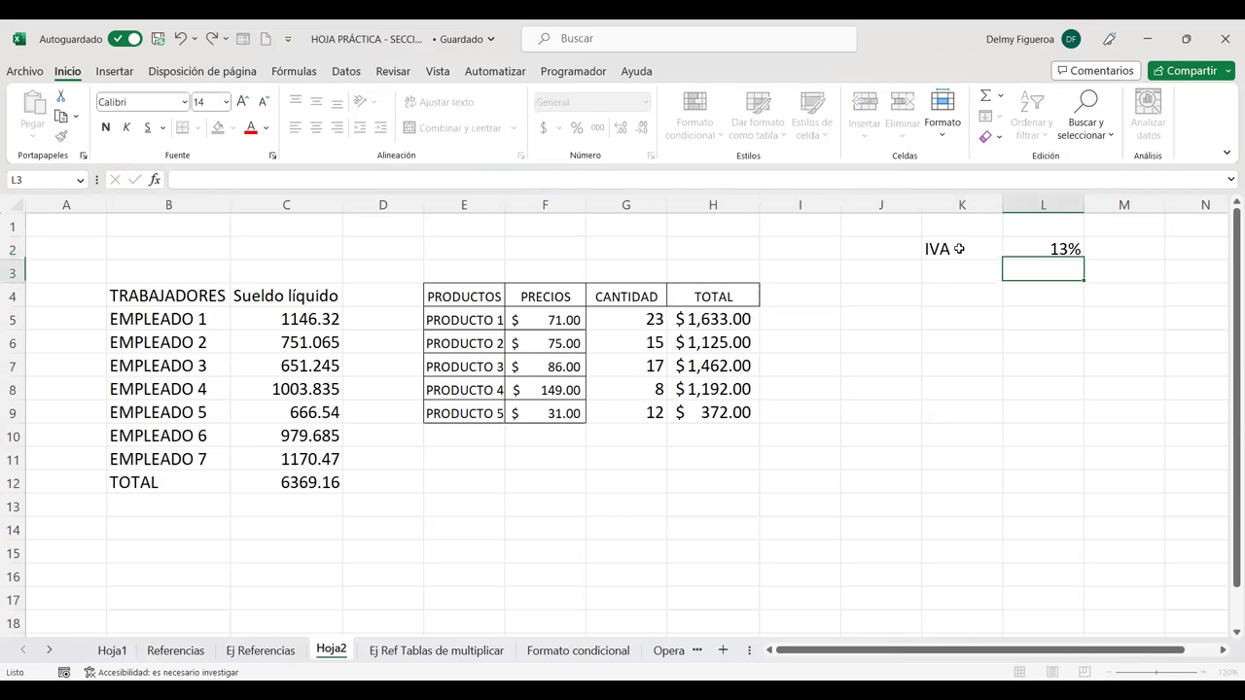
- Calculate the tax in I5 with +H5*$L$2, keeping the rate cell absolute, and fill the formula down to I9
{"action": "left_click", "coordinate": [799, 326]}
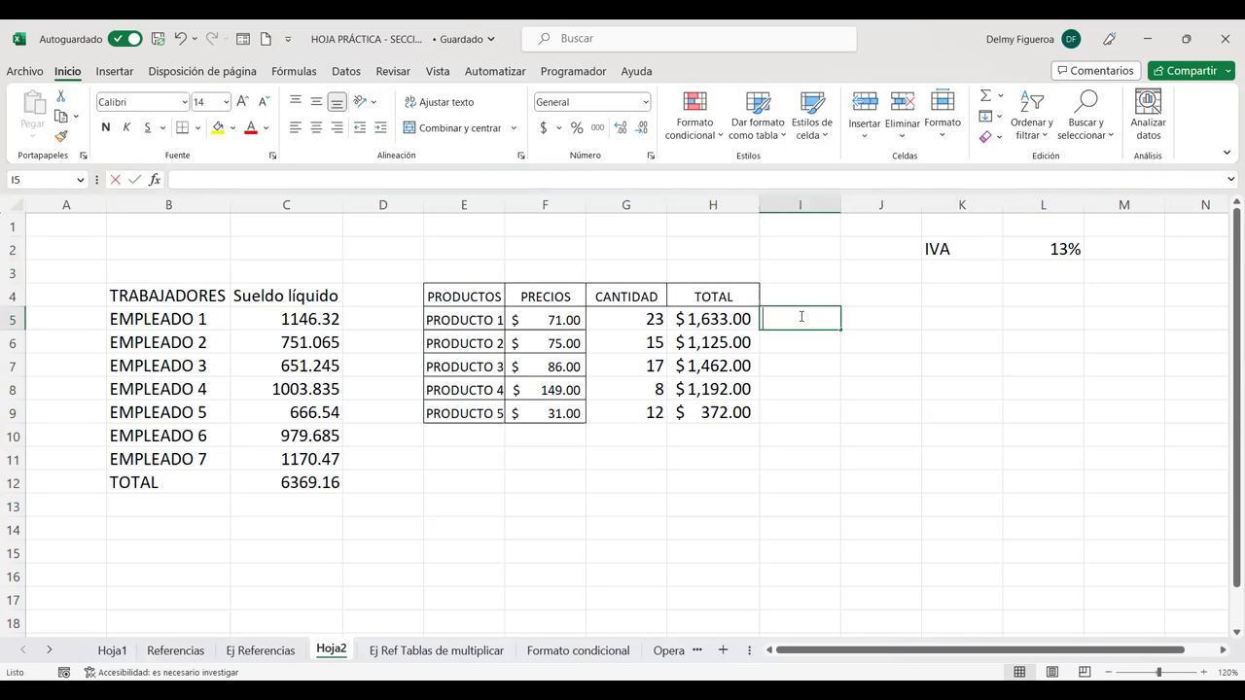
{"action": "type", "text": "+"}
{"action": "left_click", "coordinate": [709, 321]}
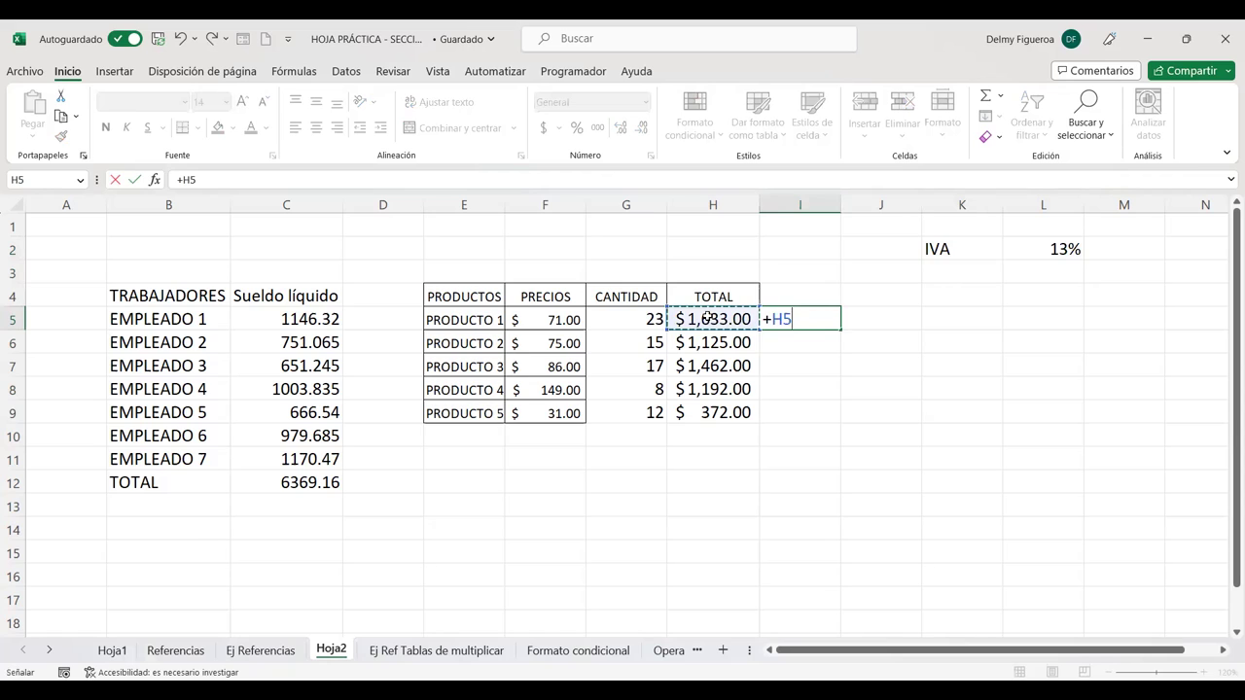
{"action": "type", "text": "*"}
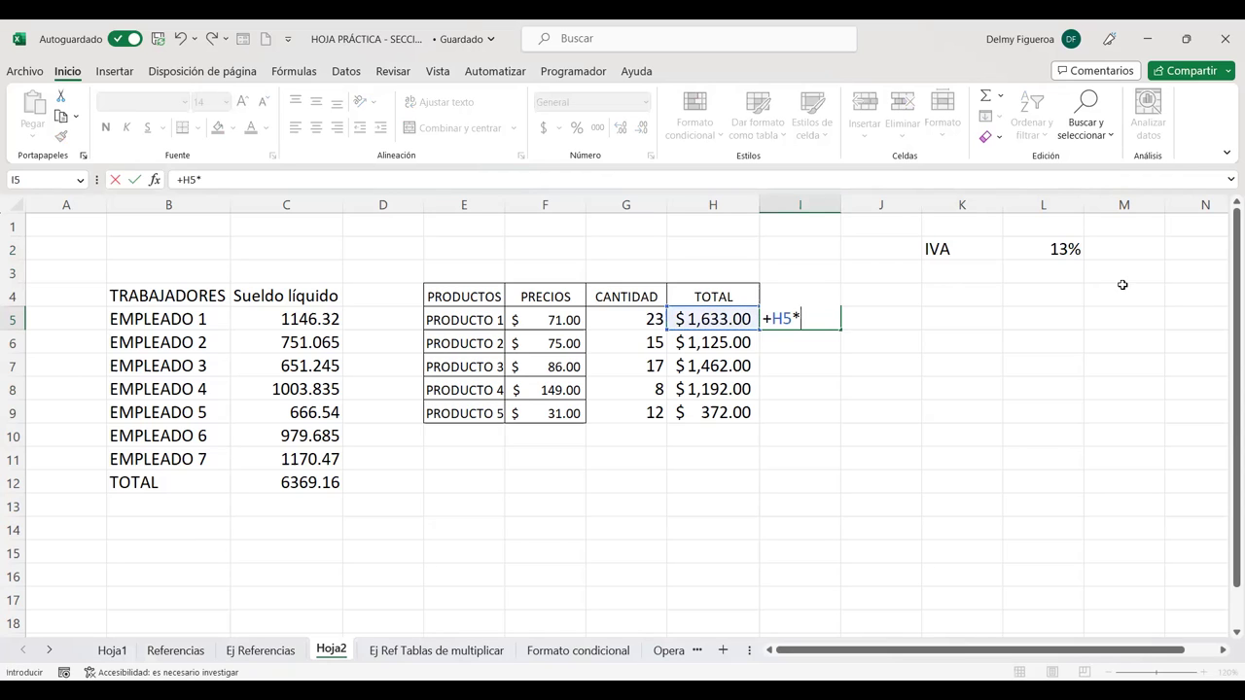
{"action": "left_click", "coordinate": [1060, 249]}
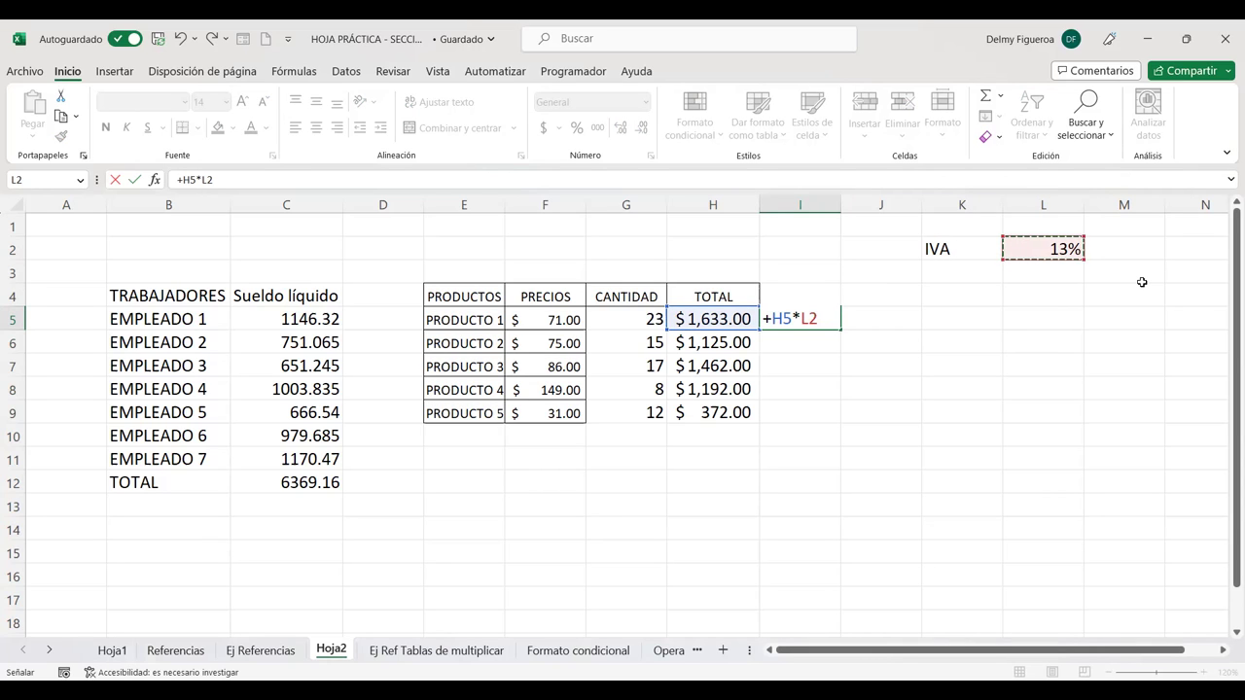
{"action": "key", "text": "F4"}
{"action": "key", "text": "Return"}
{"action": "left_click", "coordinate": [806, 319]}
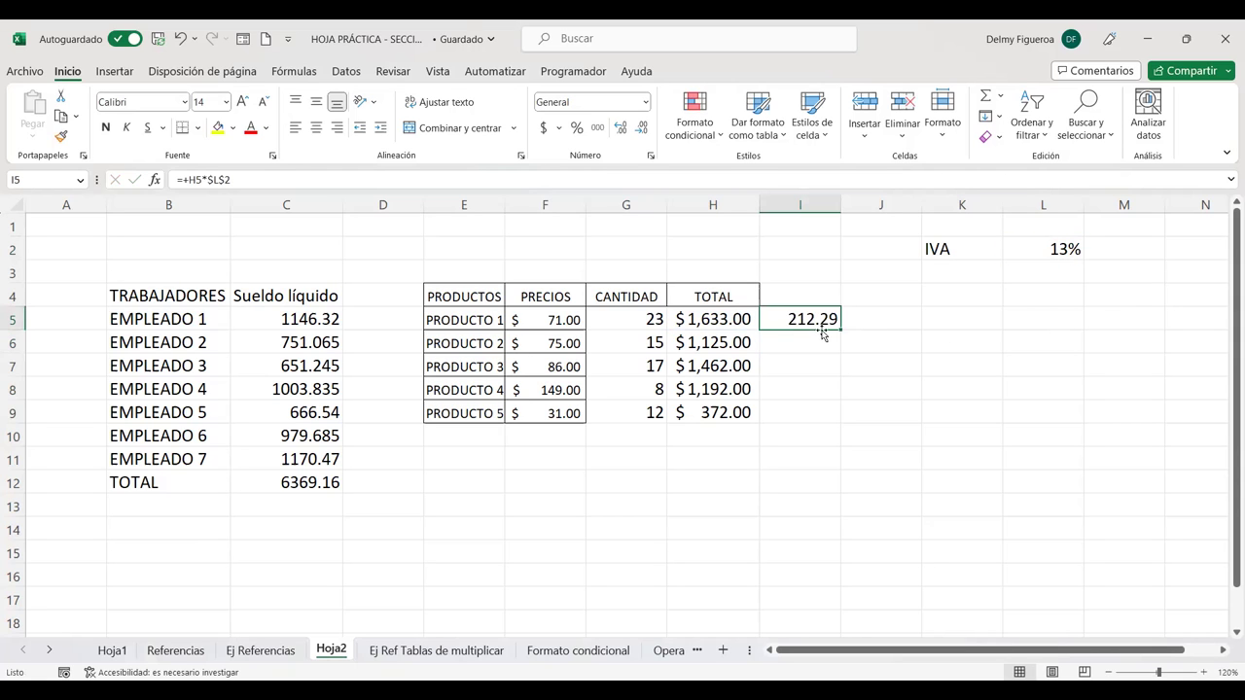
{"action": "left_click_drag", "start_coordinate": [834, 362], "coordinate": [834, 420]}
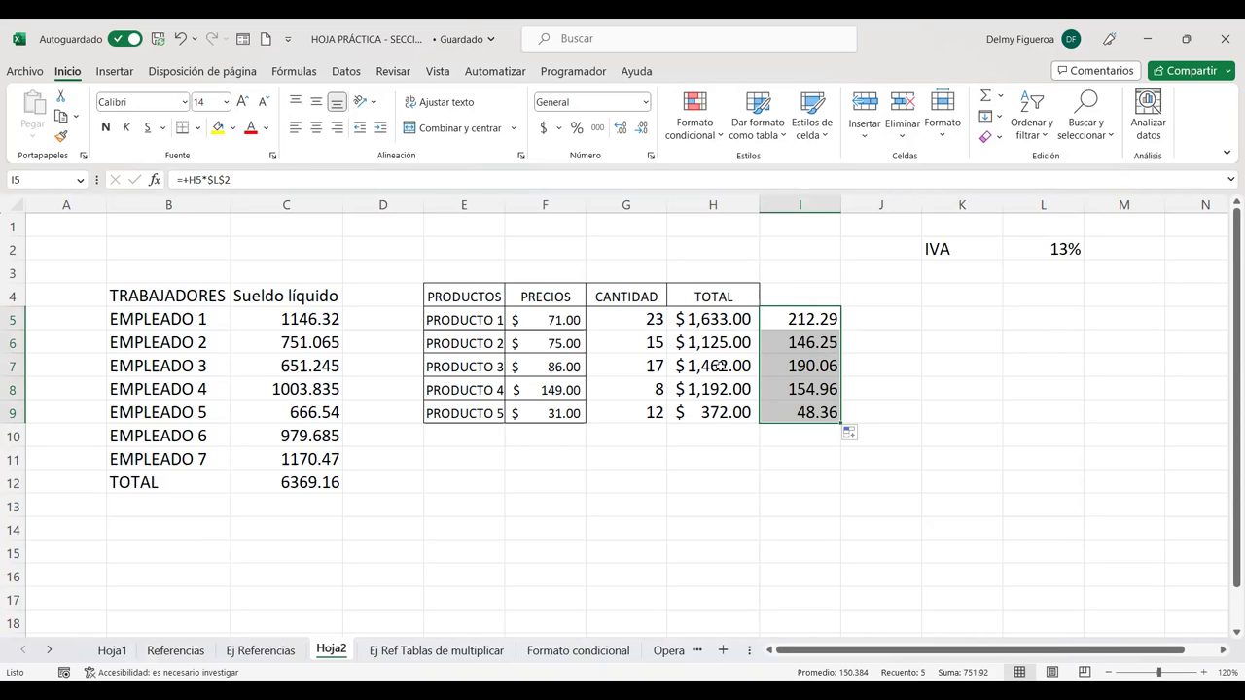
- Sum the product totals H5:H9 in H10 and the tax amounts above I10 in I10
{"action": "left_click", "coordinate": [882, 318]}
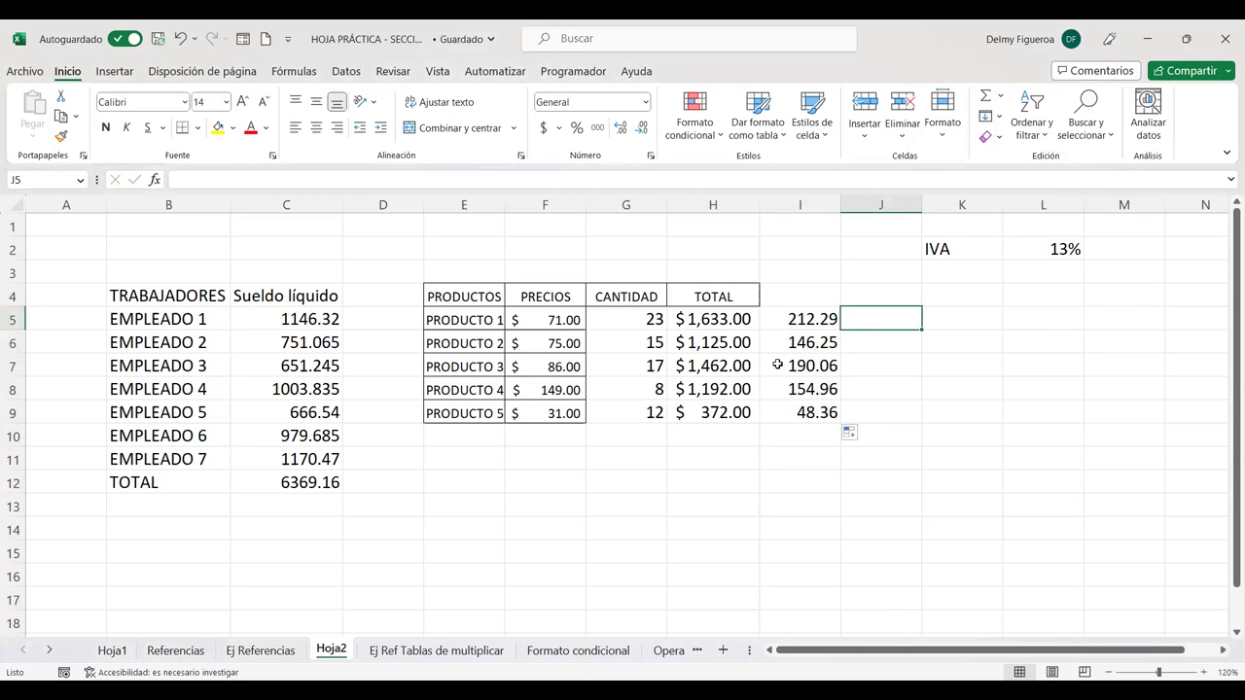
{"action": "left_click", "coordinate": [725, 434]}
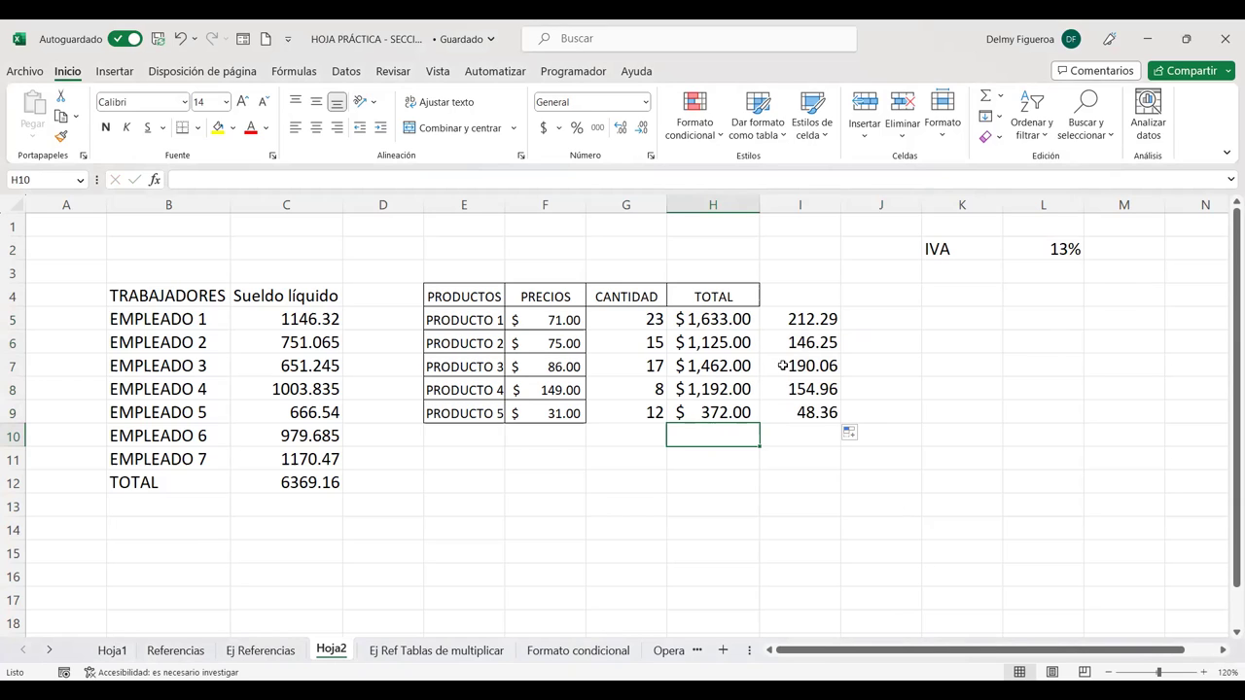
{"action": "left_click", "coordinate": [986, 101]}
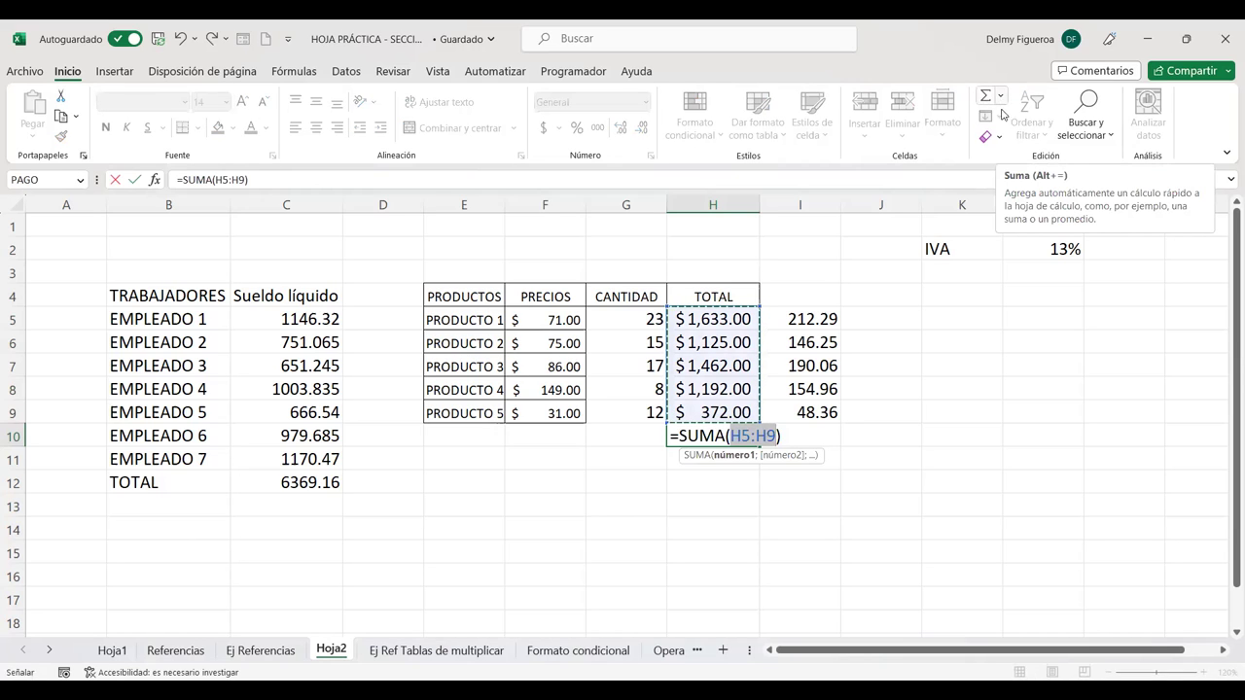
{"action": "key", "text": "Return"}
{"action": "key", "text": "Up"}
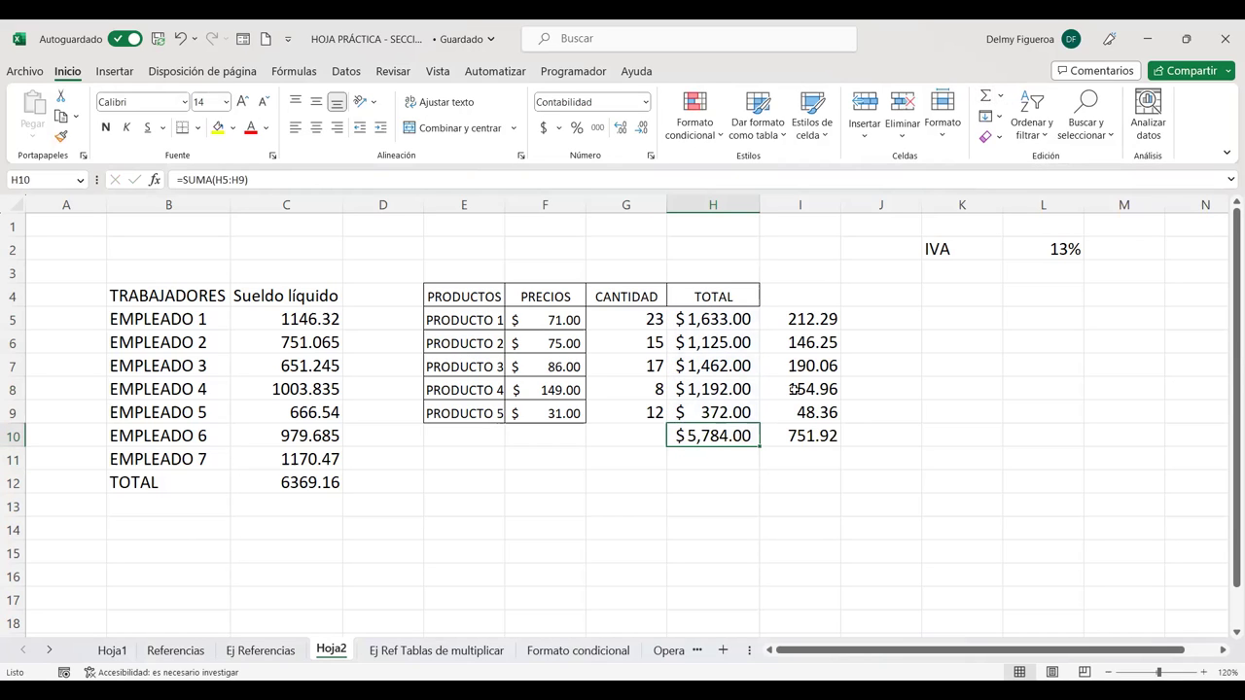
- Enter the heading % in J4 for each product's share of the total
{"action": "left_click", "coordinate": [890, 320]}
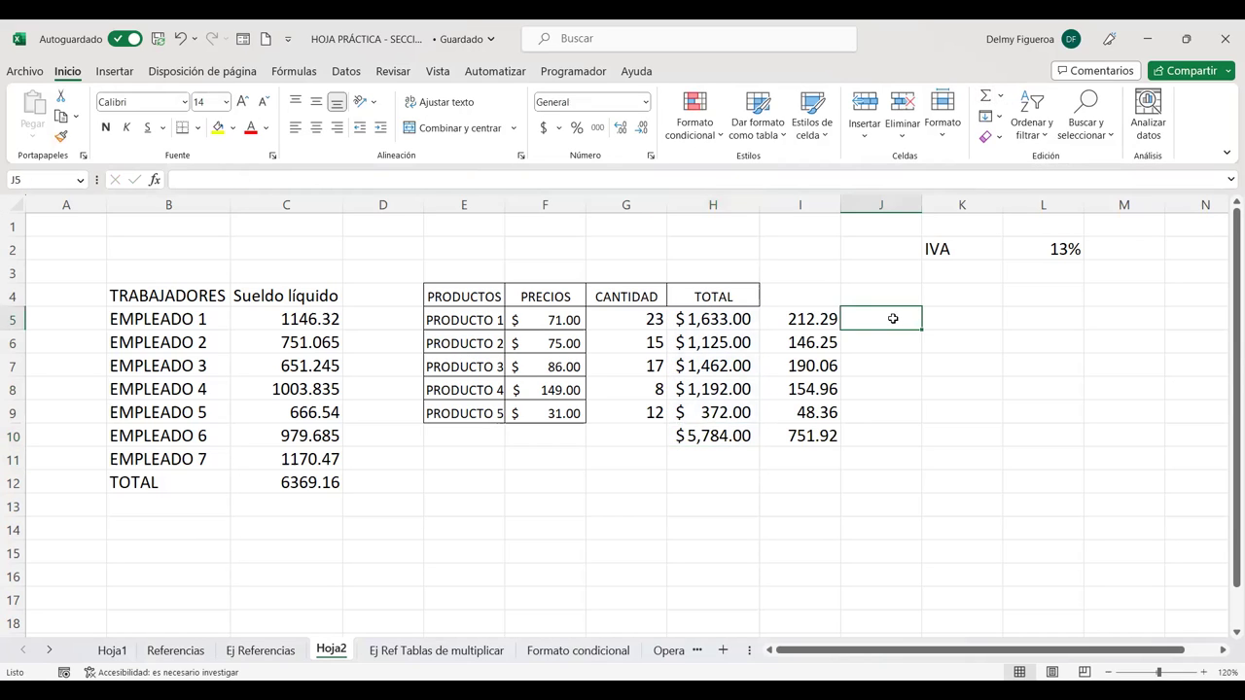
{"action": "left_click", "coordinate": [726, 318]}
{"action": "left_click", "coordinate": [719, 437]}
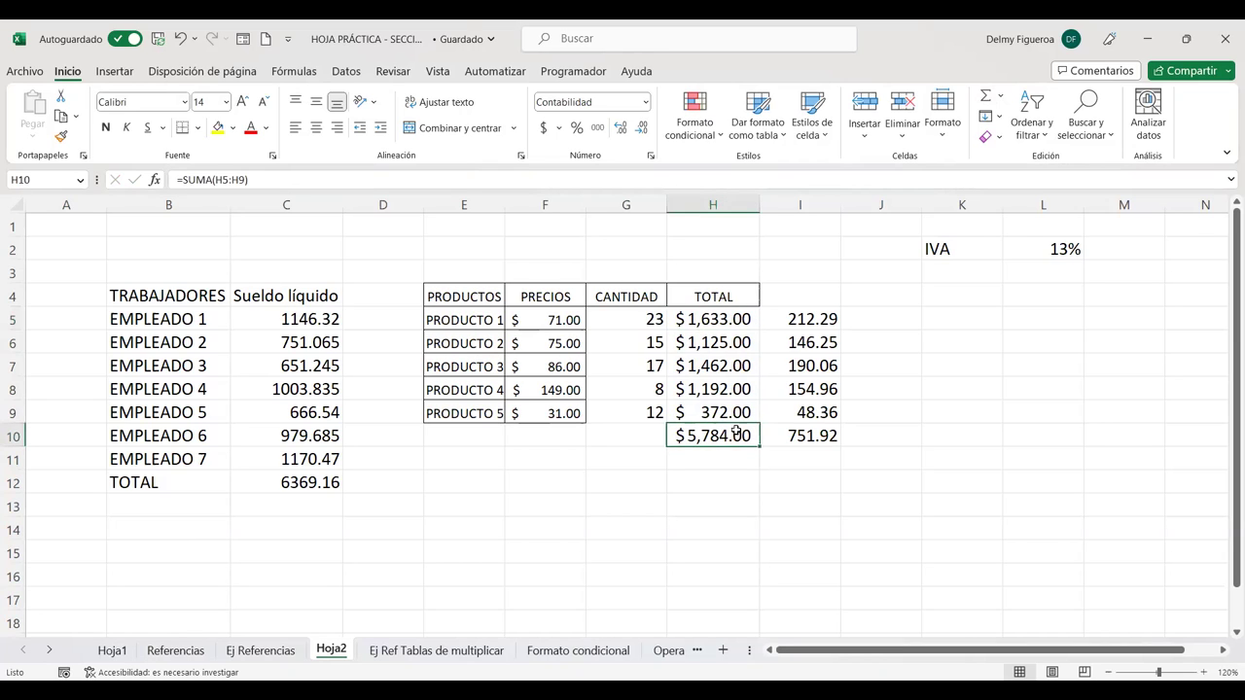
{"action": "left_click", "coordinate": [739, 321]}
{"action": "left_click", "coordinate": [871, 314]}
{"action": "left_click", "coordinate": [879, 292]}
{"action": "type", "text": "%"}
{"action": "key", "text": "Return"}
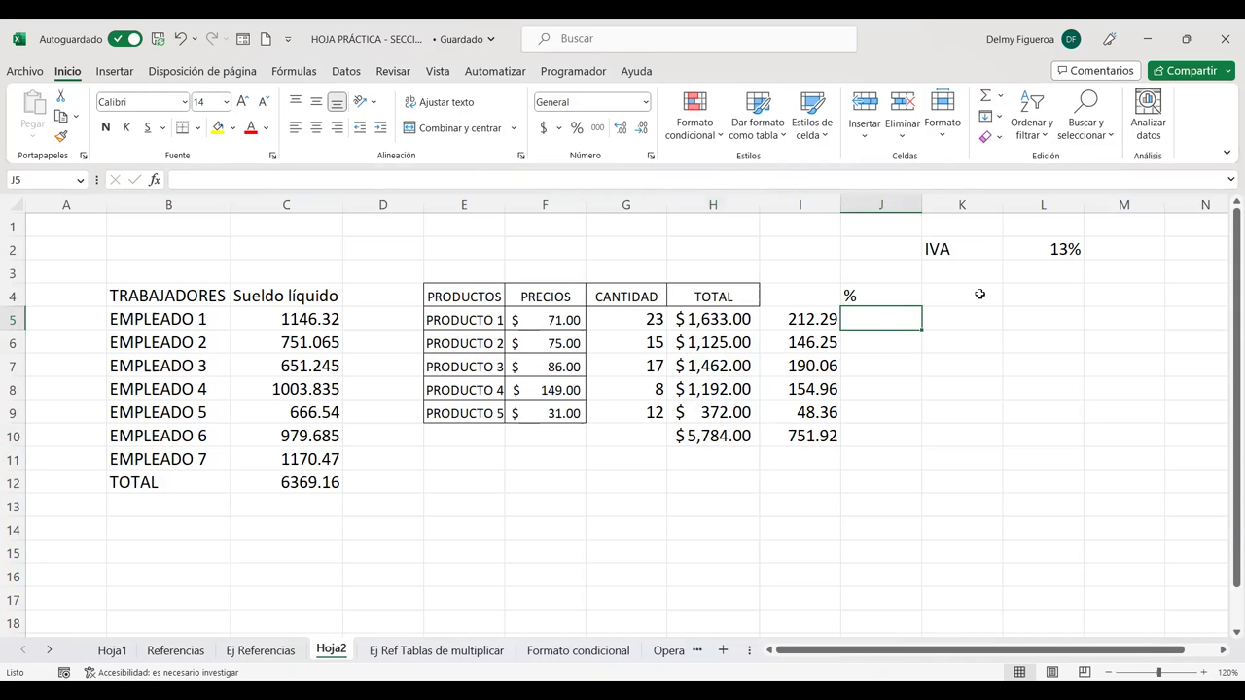
- Calculate the first product's share in J5 with +H5/$H$10, using an absolute reference to the grand total
{"action": "type", "text": "+"}
{"action": "left_click", "coordinate": [713, 319]}
{"action": "type", "text": "/"}
{"action": "left_click", "coordinate": [726, 435]}
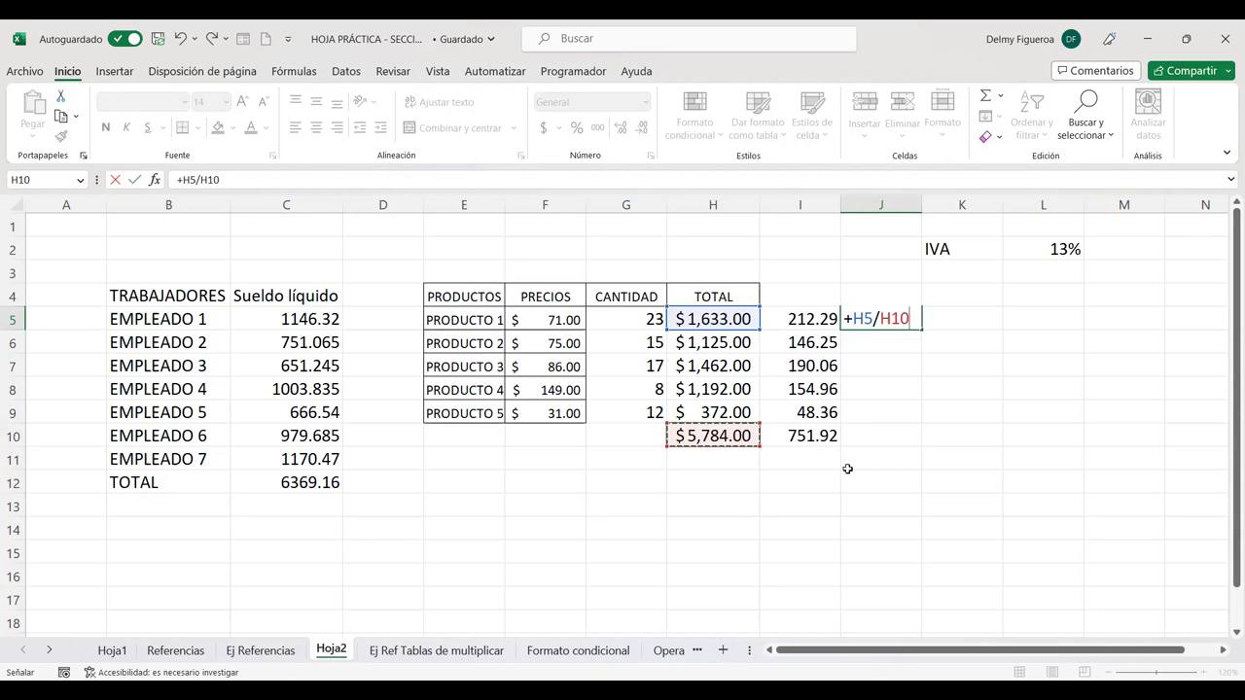
{"action": "key", "text": "F4"}
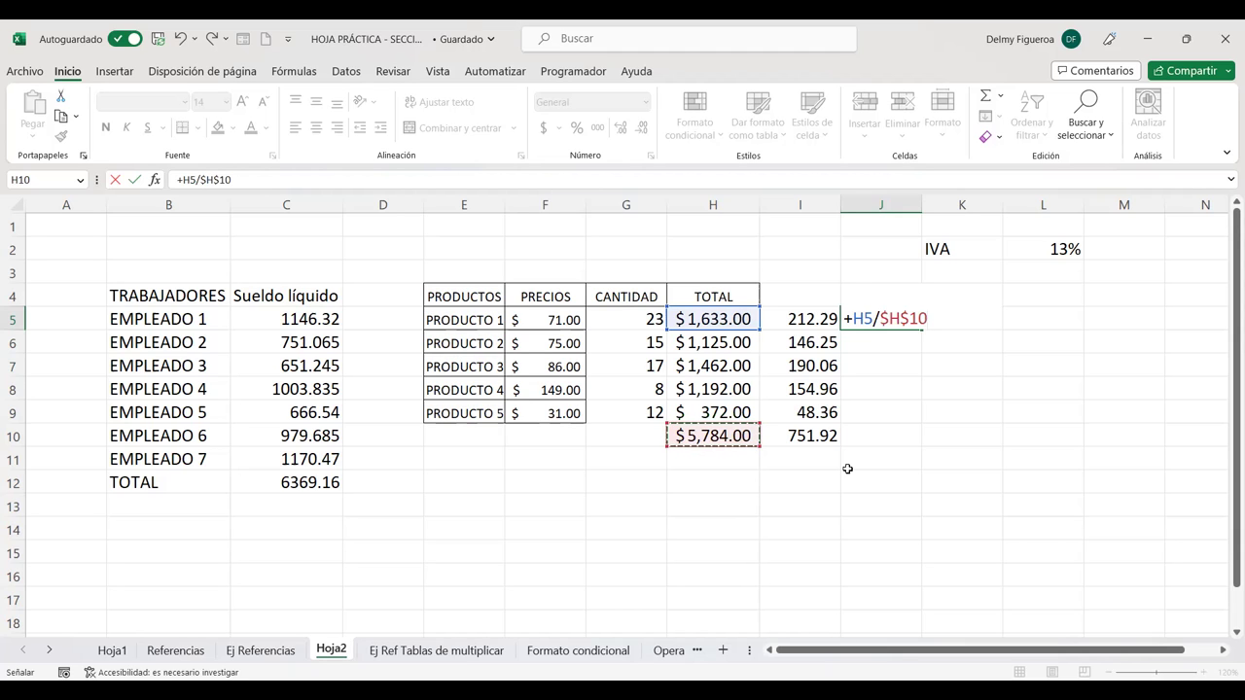
{"action": "key", "text": "Return"}
- Format the share in J5 with the Porcentaje number format
{"action": "left_click", "coordinate": [883, 320]}
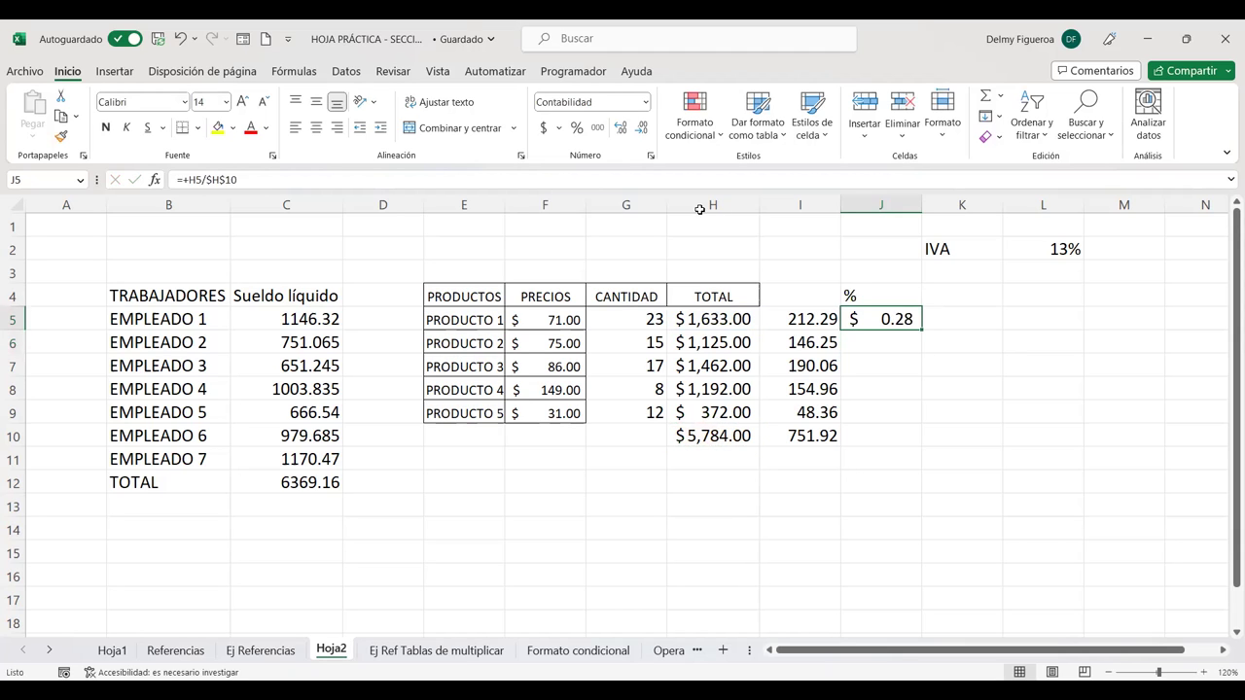
{"action": "left_click", "coordinate": [644, 102]}
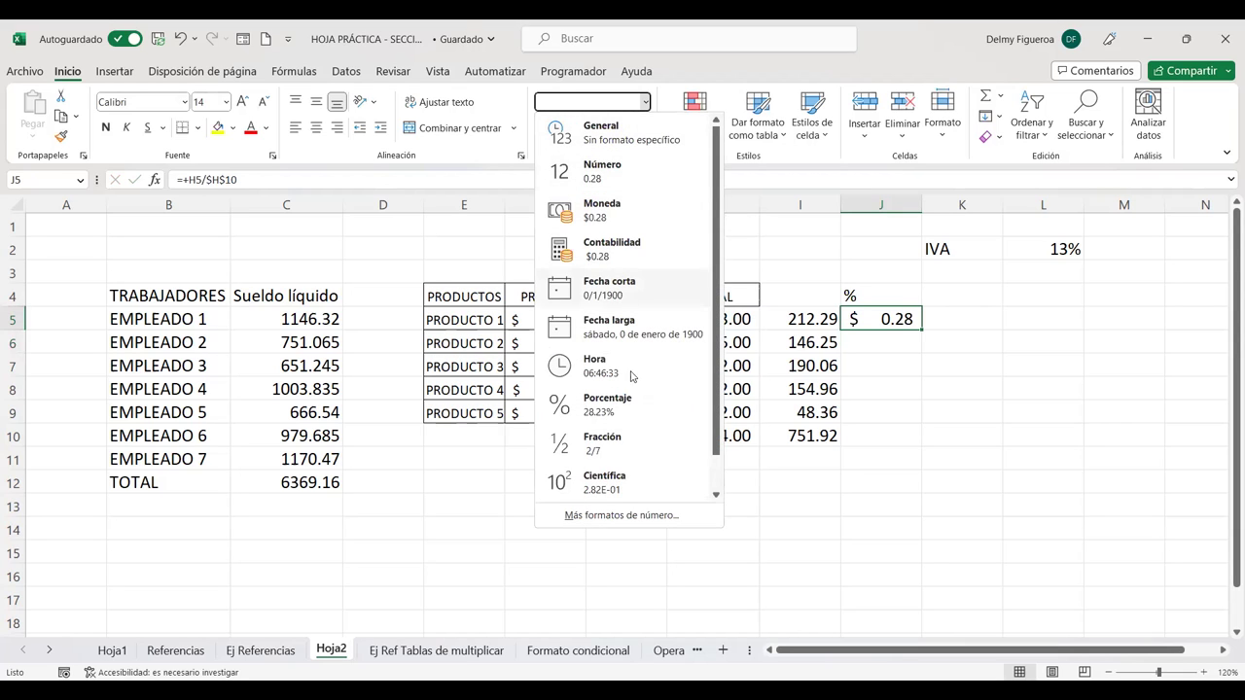
{"action": "left_click", "coordinate": [628, 402]}
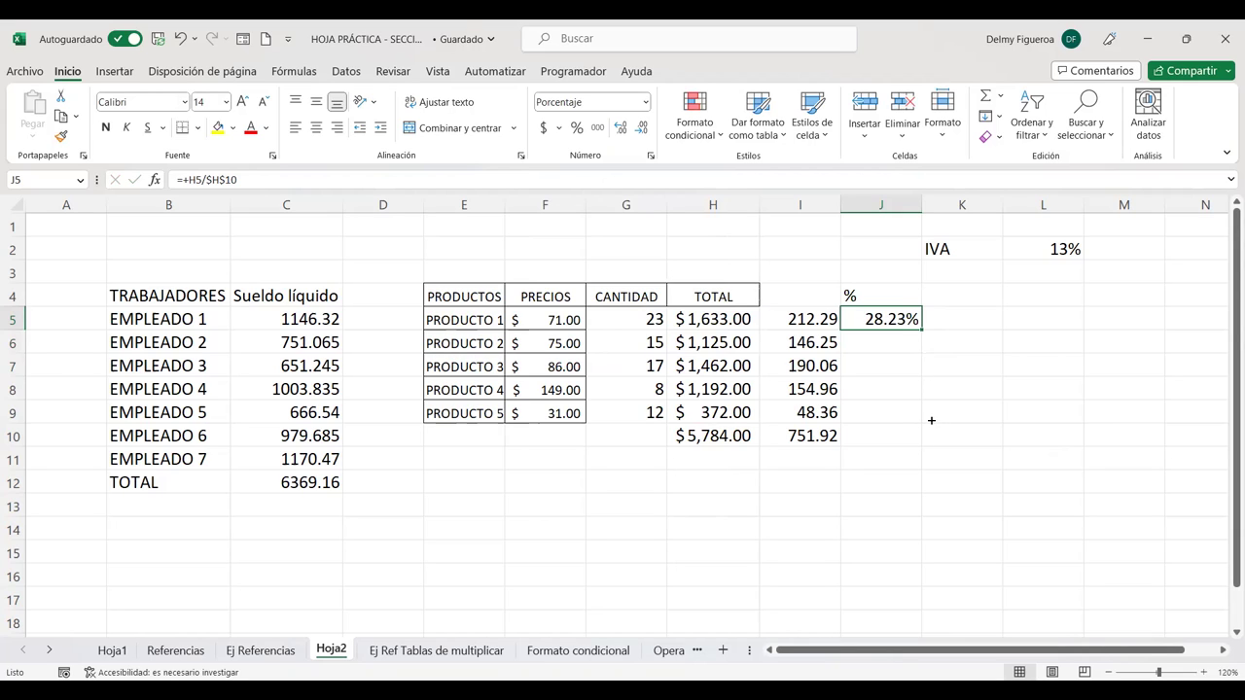
- Fill the share formula from J5 down through J10 and compare the shares in J5 and J6 with their product totals
{"action": "left_click_drag", "start_coordinate": [921, 328], "coordinate": [731, 438]}
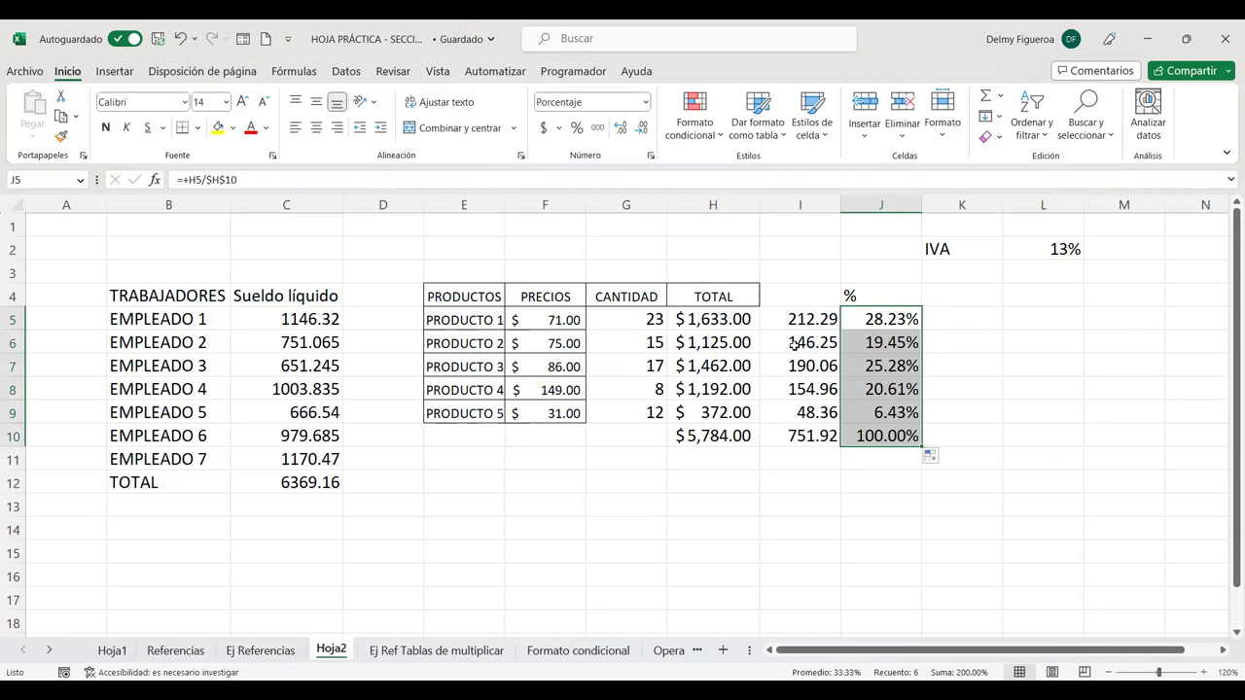
{"action": "left_click", "coordinate": [715, 317]}
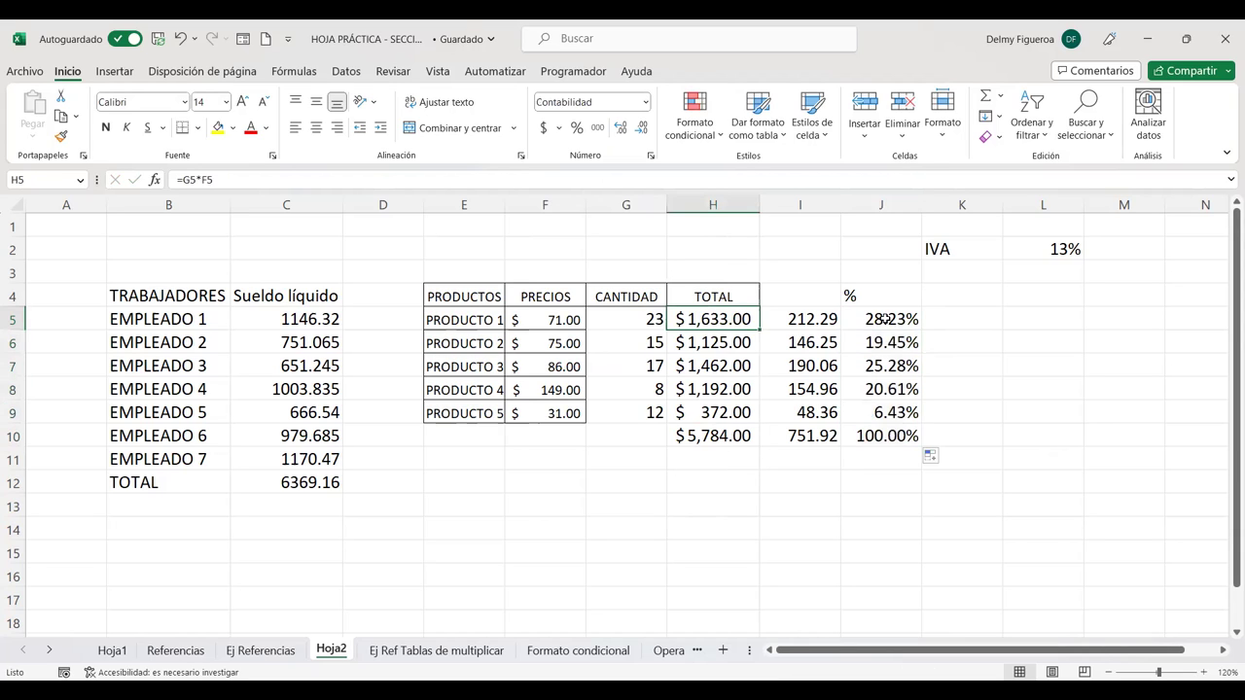
{"action": "left_click", "coordinate": [886, 319]}
{"action": "left_click", "coordinate": [730, 343]}
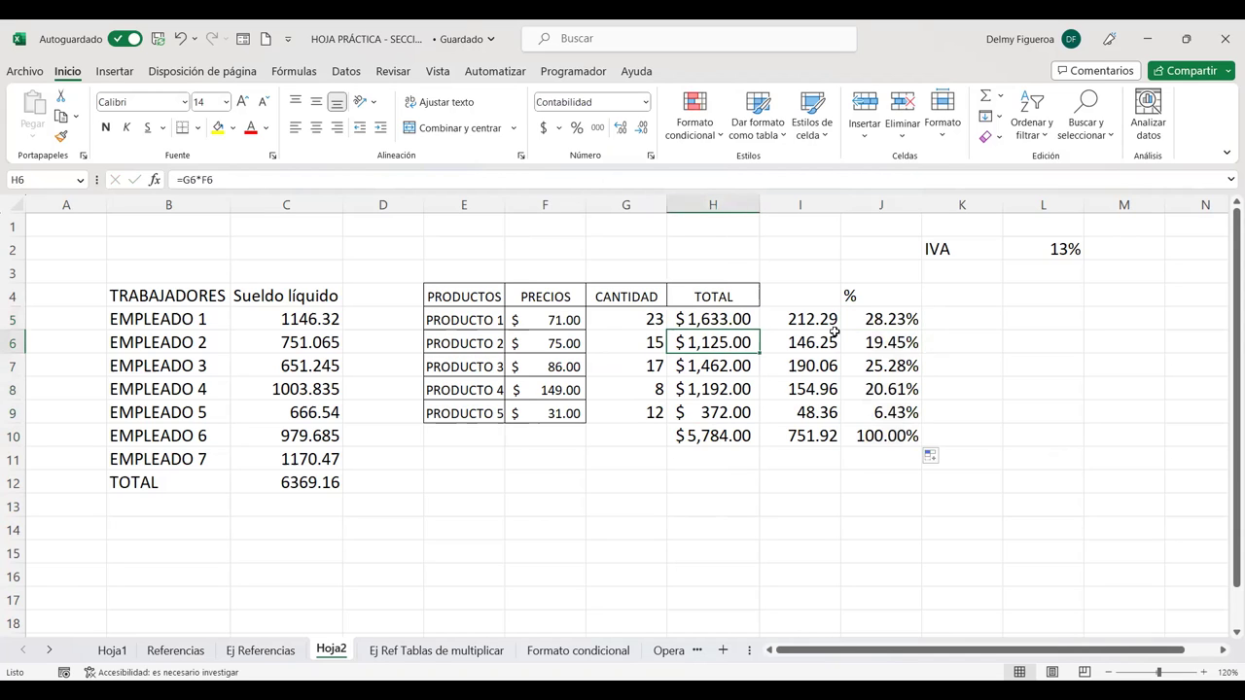
{"action": "left_click", "coordinate": [886, 335]}
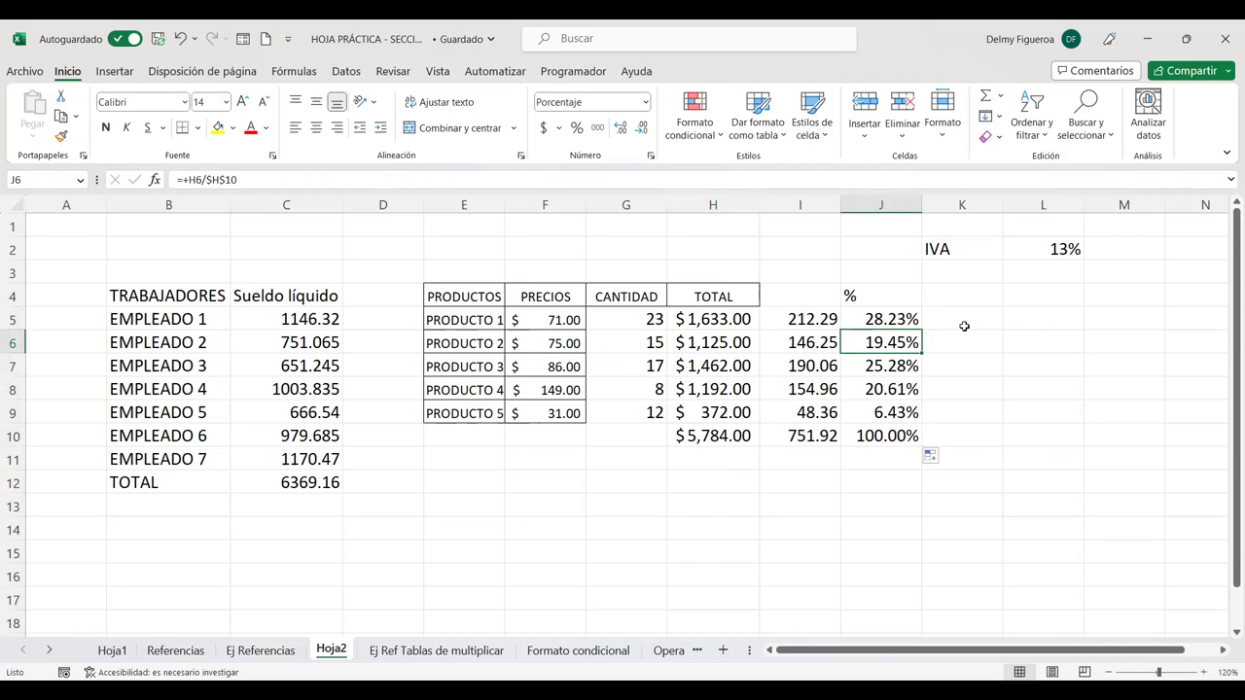
{"action": "left_click", "coordinate": [1042, 329]}
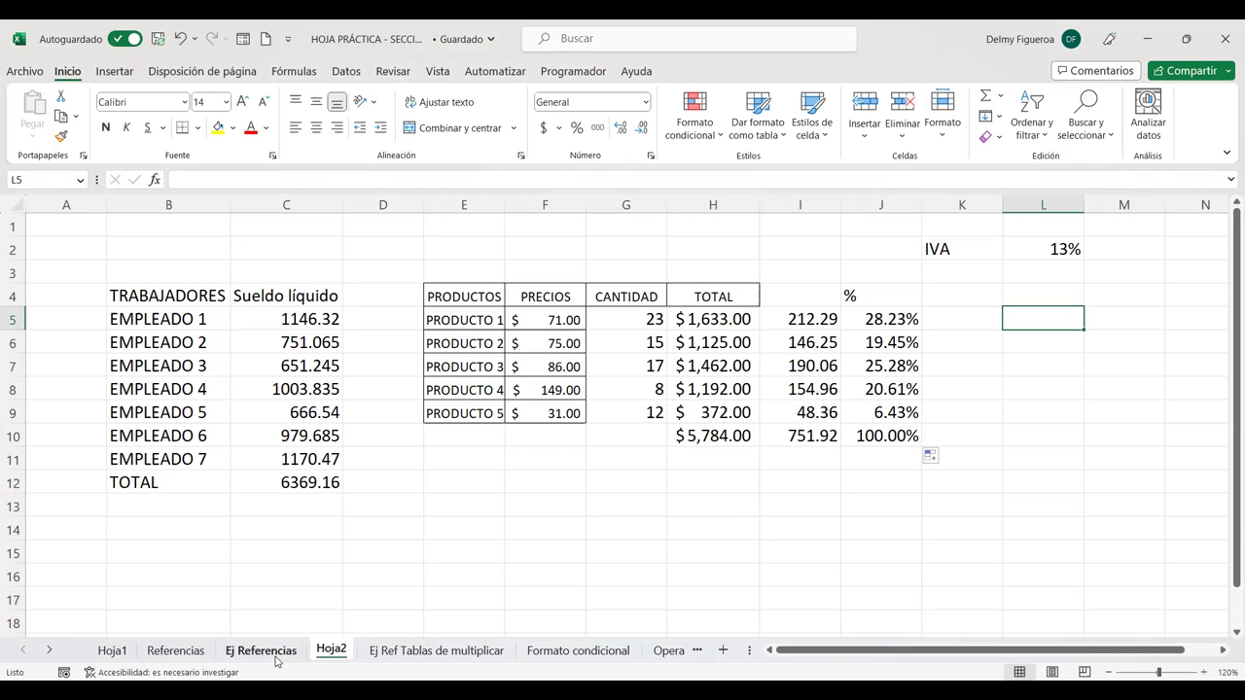
{"action": "left_click", "coordinate": [176, 651]}
{"action": "left_click", "coordinate": [315, 649]}
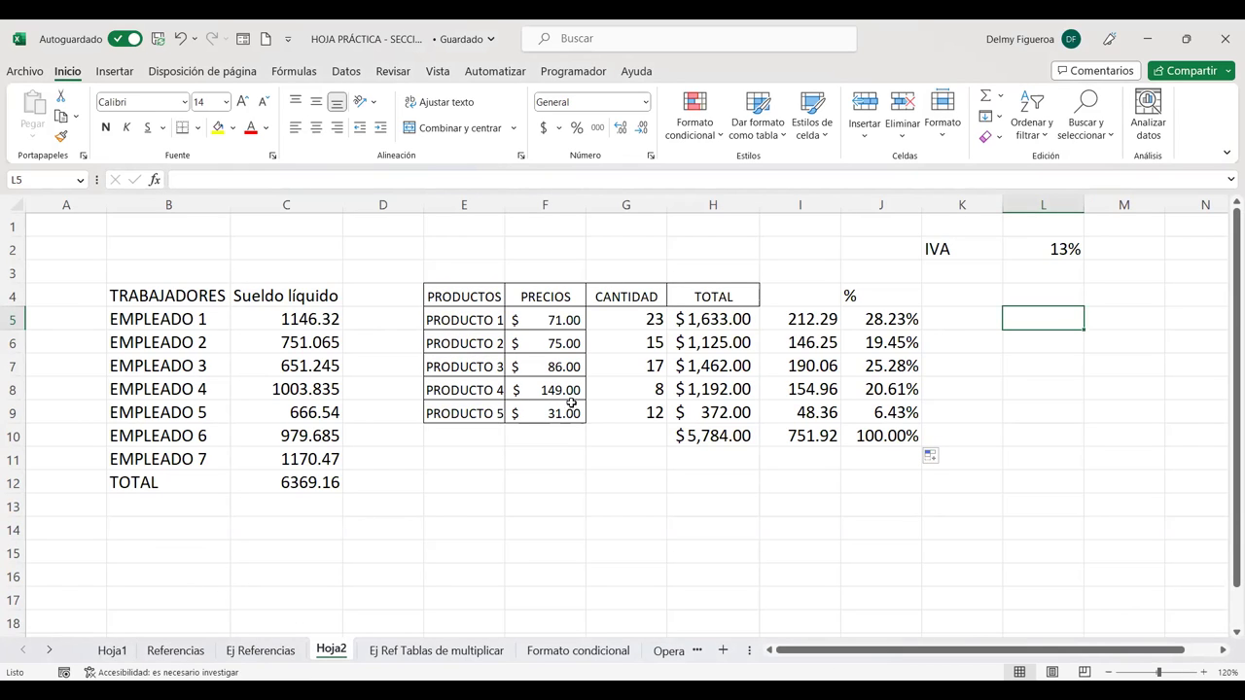
- Enter the headings Mes 1 in B15 and Mes 2 in C15, and extend the series through Mes 4 in E15
{"action": "type", "text": "Mes 1"}
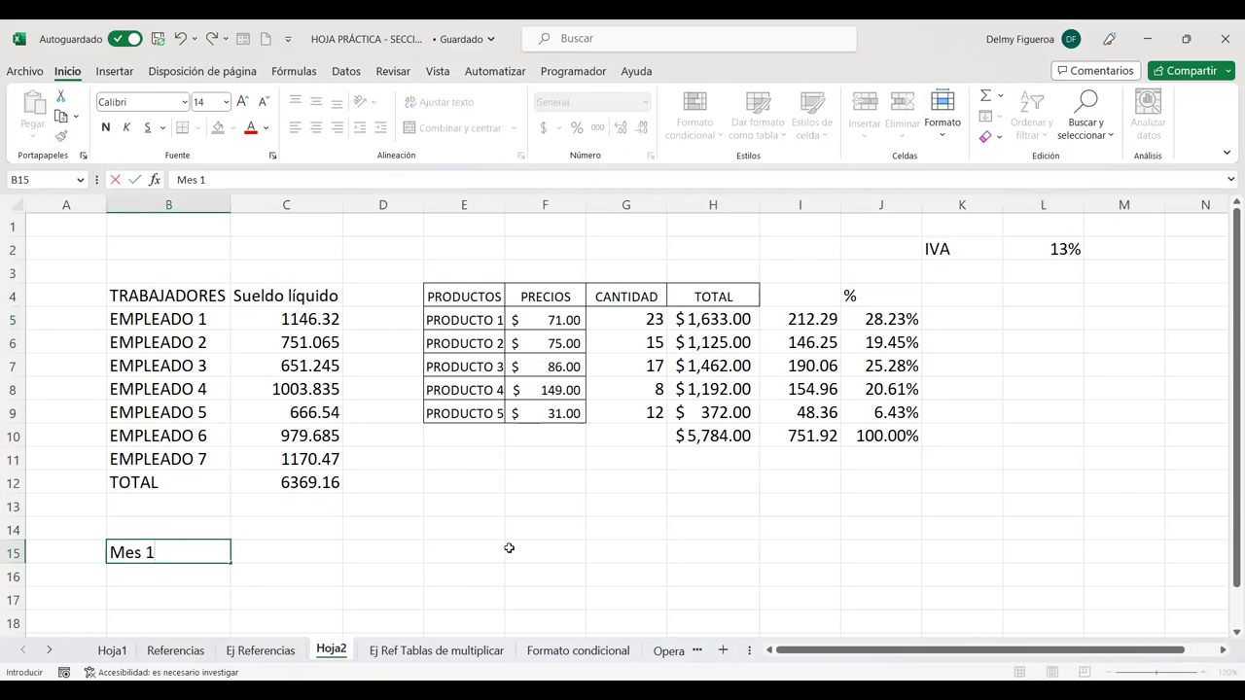
{"action": "key", "text": "Tab"}
{"action": "type", "text": "Mes 2"}
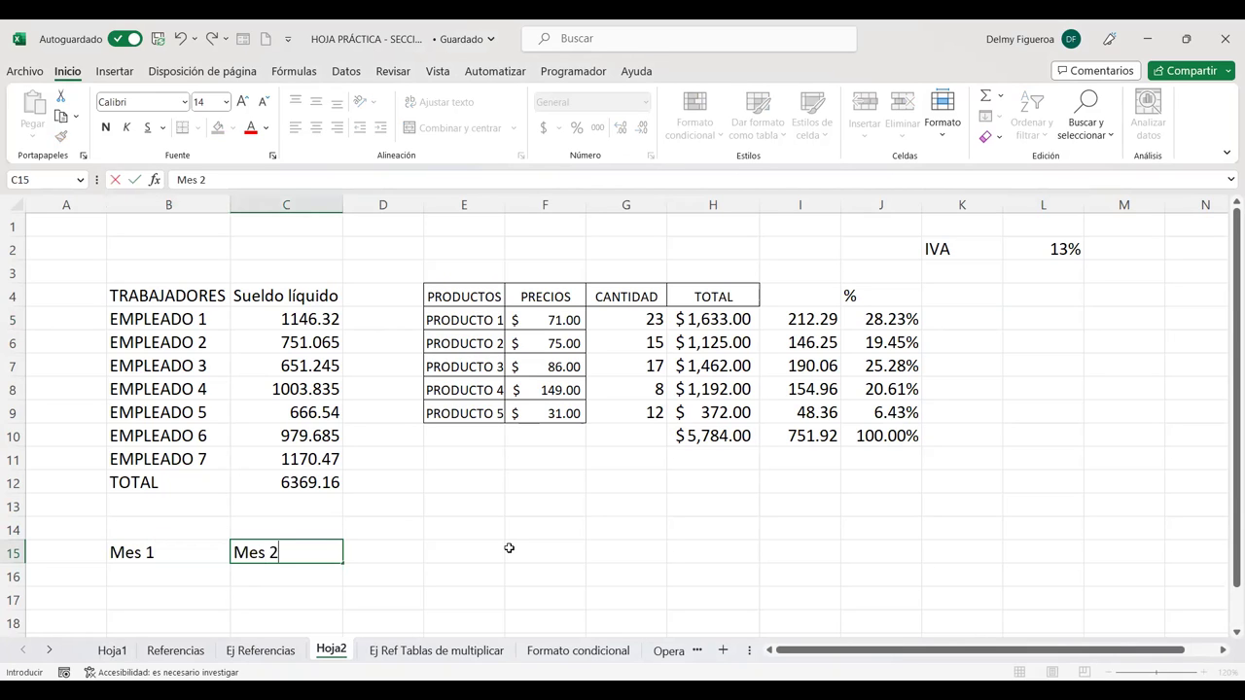
{"action": "key", "text": "Return"}
{"action": "left_click", "coordinate": [164, 580]}
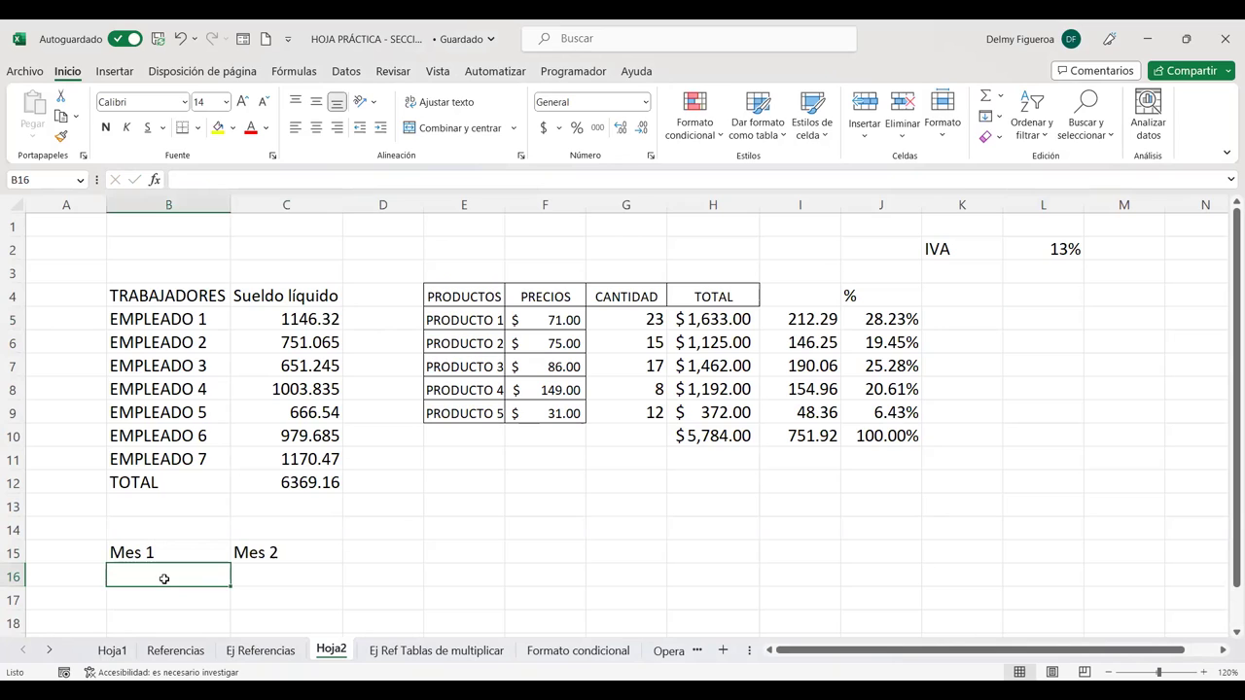
{"action": "left_click", "coordinate": [315, 553]}
{"action": "left_click_drag", "start_coordinate": [175, 551], "coordinate": [463, 562]}
- Enter the Mes 1 values 25, 26 and 27 in B16:B18
{"action": "left_click", "coordinate": [191, 574]}
{"action": "scroll", "coordinate": [273, 590], "scroll_direction": "down", "scroll_amount": 2}
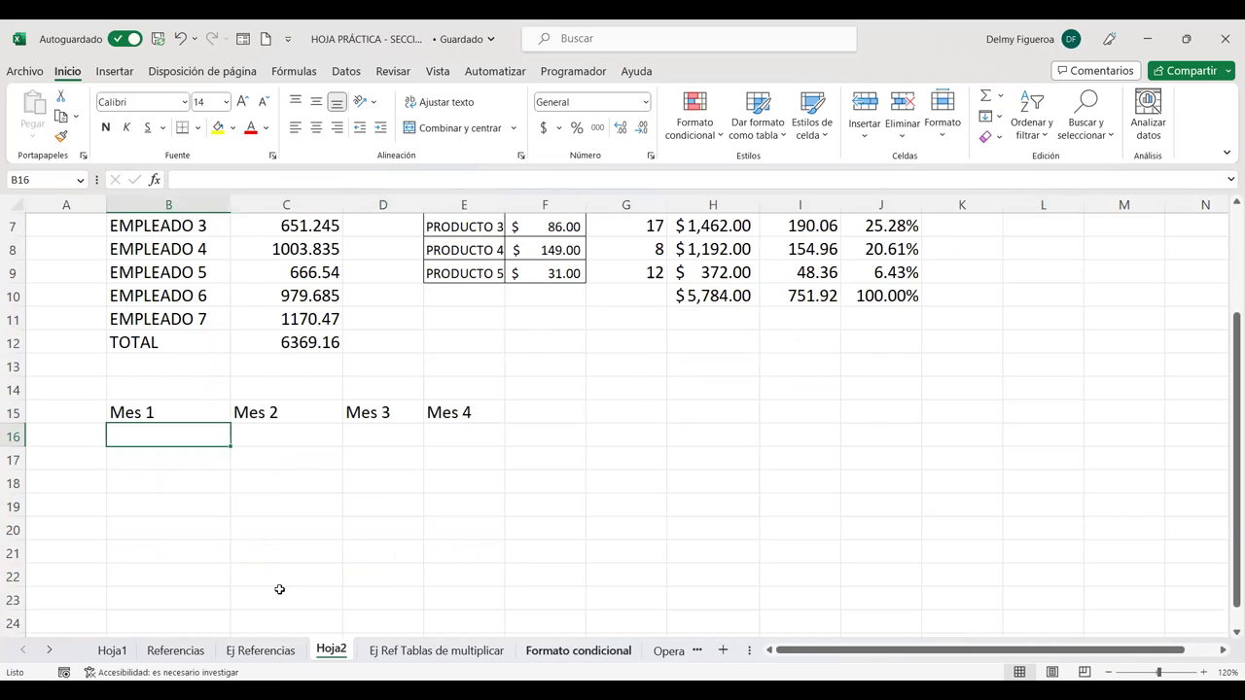
{"action": "type", "text": "25"}
{"action": "key", "text": "Return"}
{"action": "type", "text": "26"}
{"action": "key", "text": "Return"}
{"action": "type", "text": "27"}
{"action": "key", "text": "Return"}
{"action": "key", "text": "Right"}
{"action": "key", "text": "Up"}
{"action": "key", "text": "Up"}
{"action": "key", "text": "Up"}
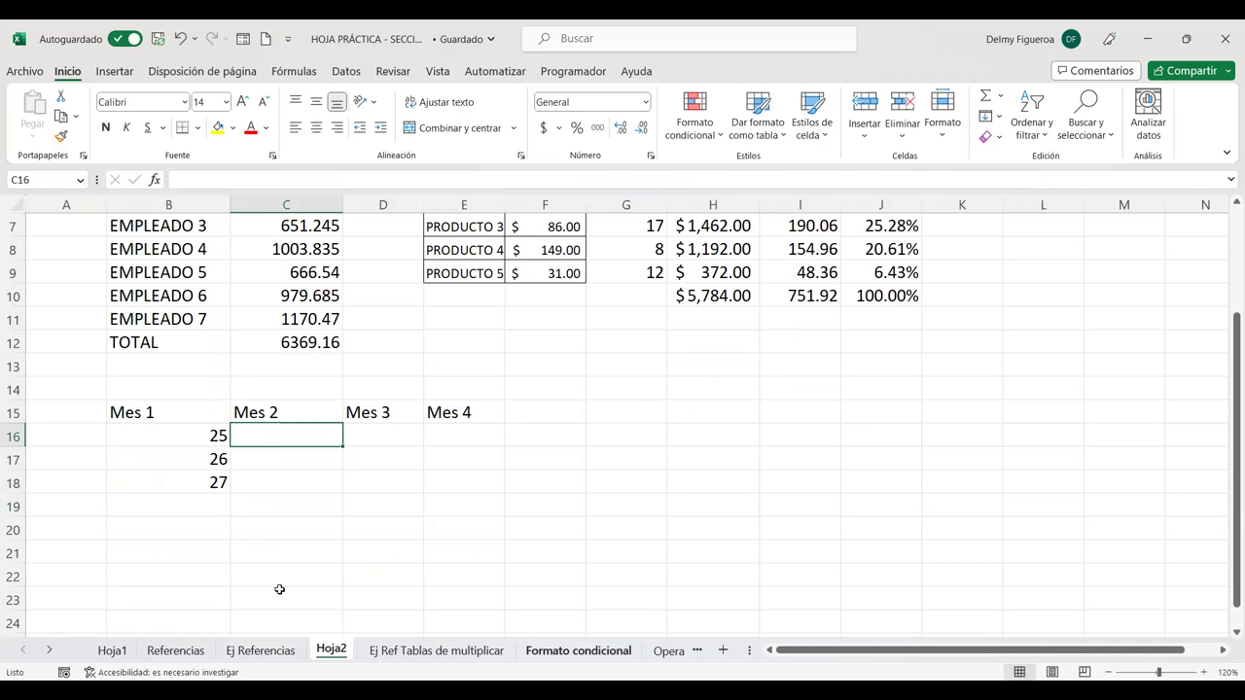
- Enter the label Incremento in H14 and the rate 1.20% in I14
{"action": "left_click", "coordinate": [713, 387]}
{"action": "type", "text": "Incremento"}
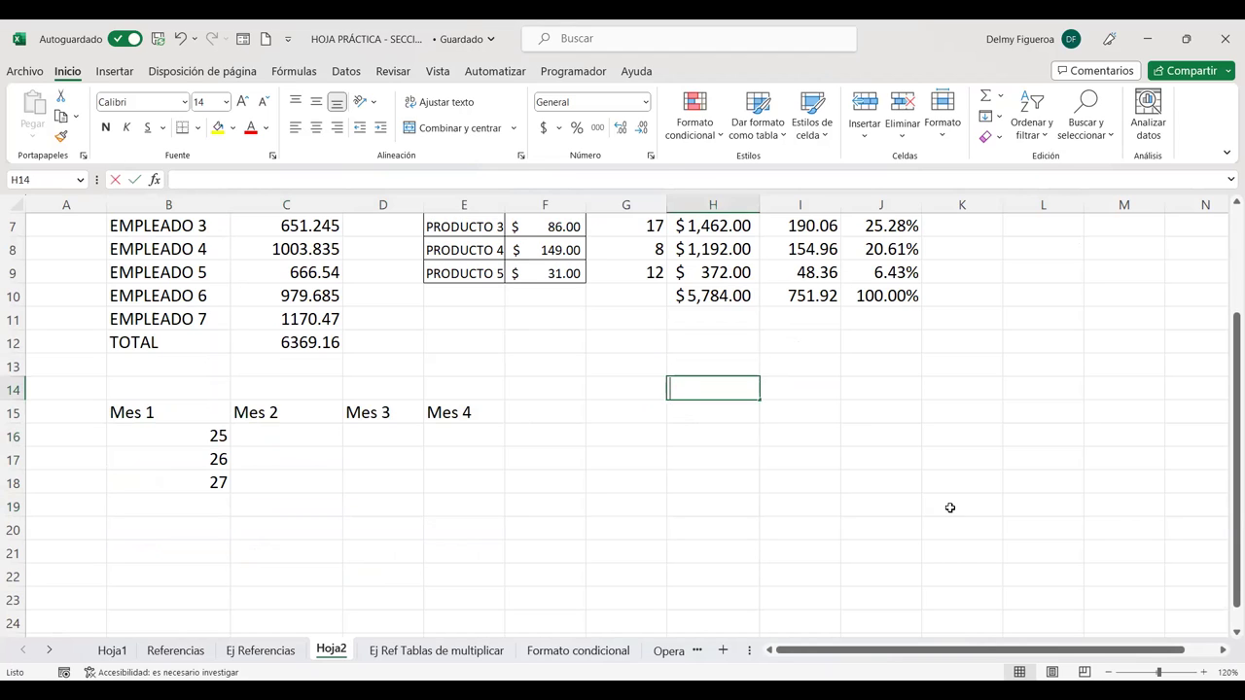
{"action": "key", "text": "Tab"}
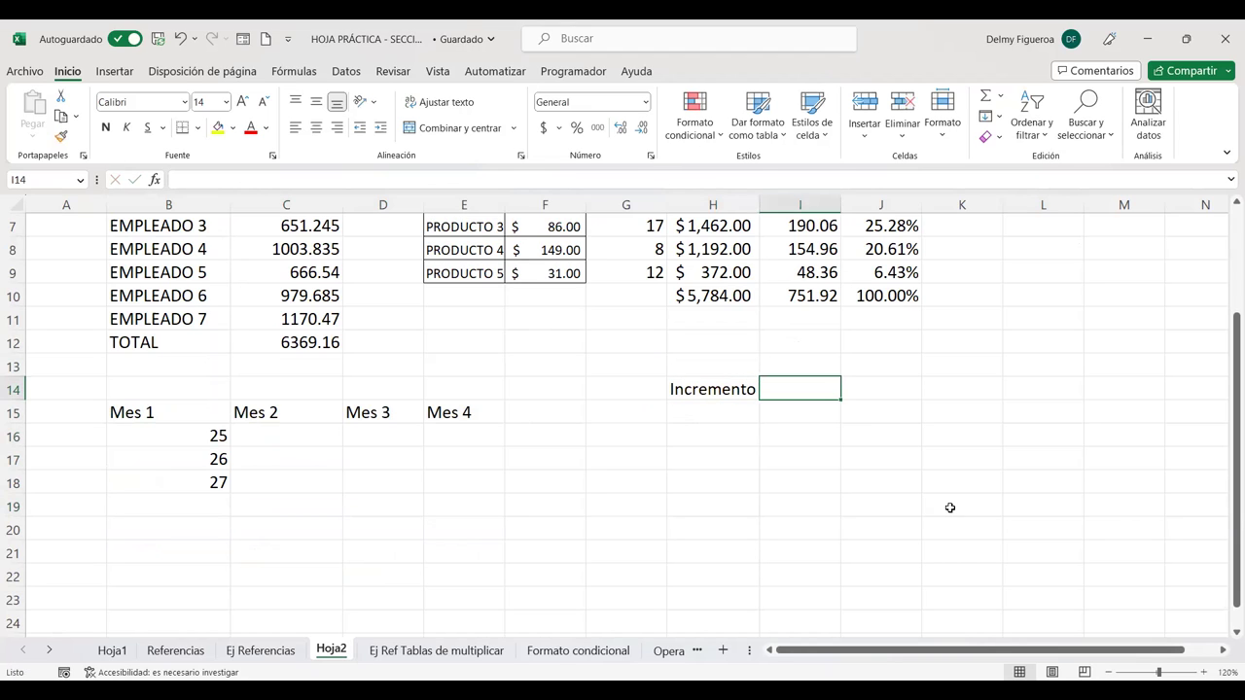
{"action": "type", "text": "15"}
{"action": "key", "text": "BackSpace"}
{"action": "type", "text": "%"}
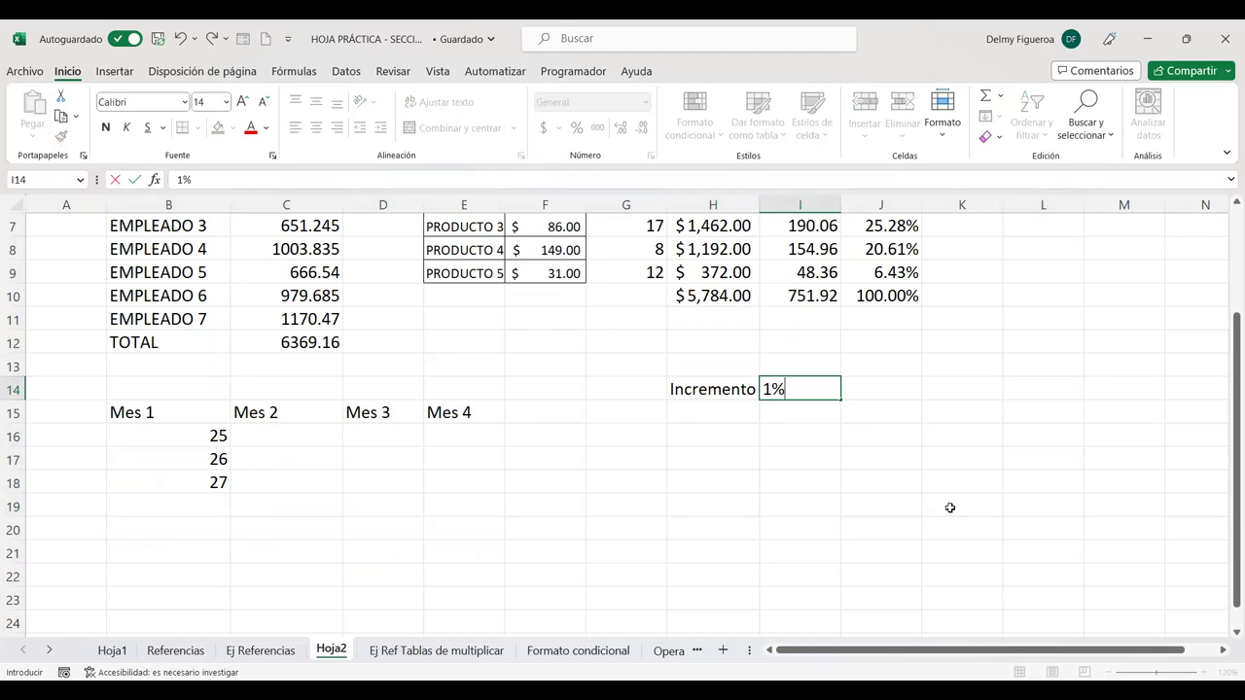
{"action": "key", "text": "BackSpace"}
{"action": "type", "text": ".20"}
{"action": "type", "text": "%"}
{"action": "key", "text": "Return"}
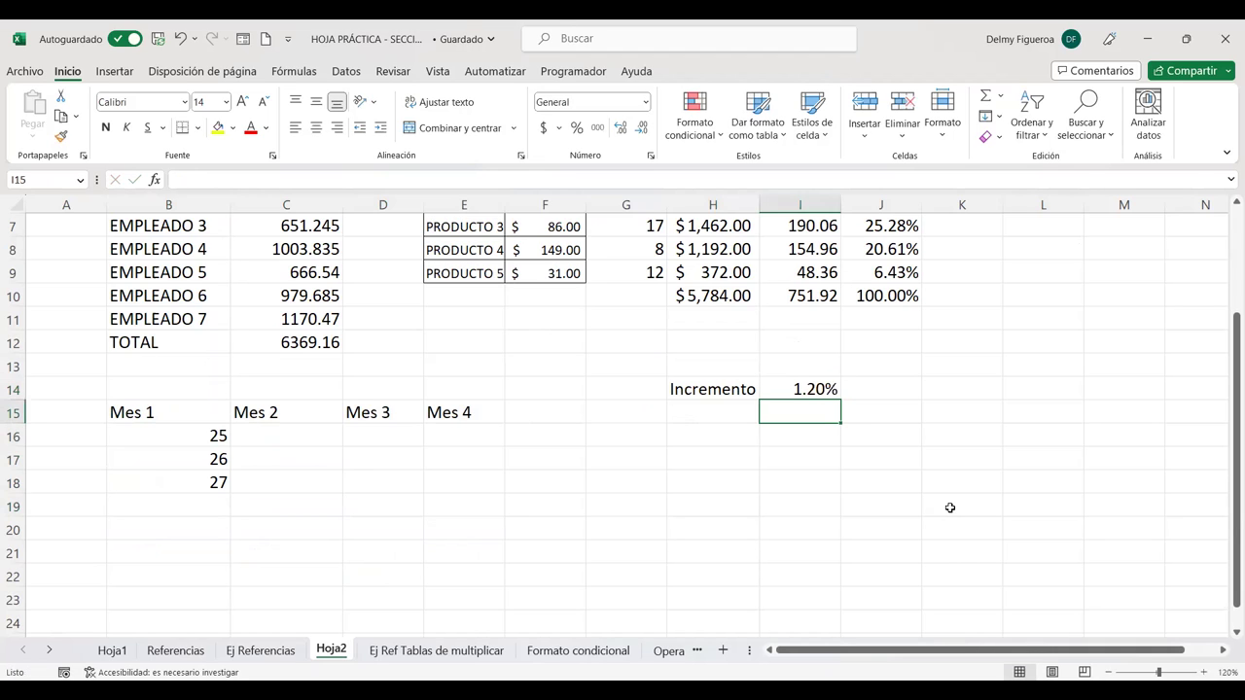
- Calculate the first Mes 2 increment in C16 with +B16*$I$14, using an absolute reference to the rate
{"action": "left_click", "coordinate": [301, 434]}
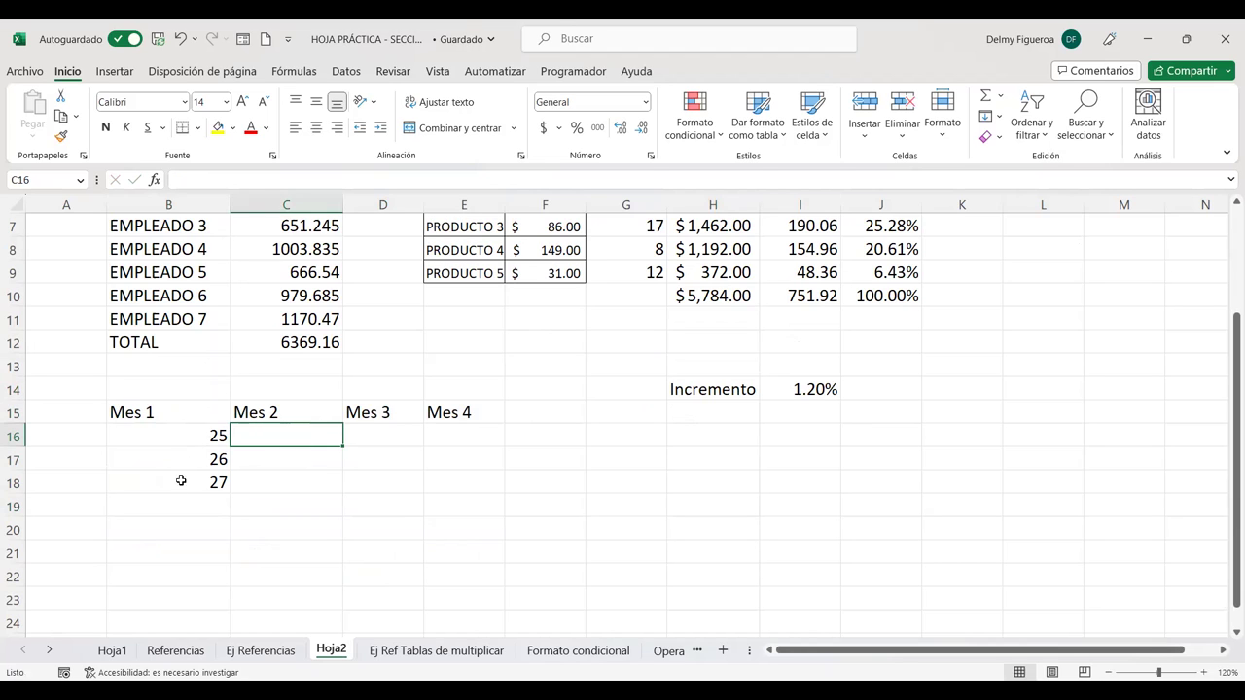
{"action": "type", "text": "+"}
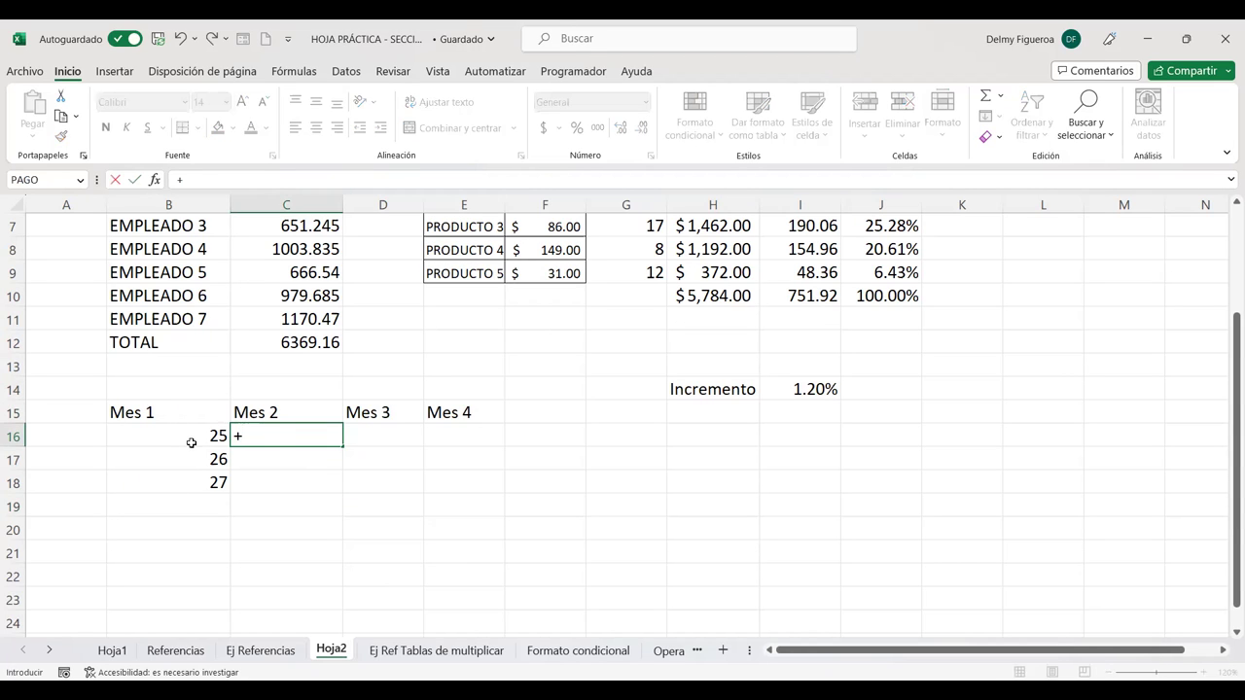
{"action": "left_click", "coordinate": [192, 440]}
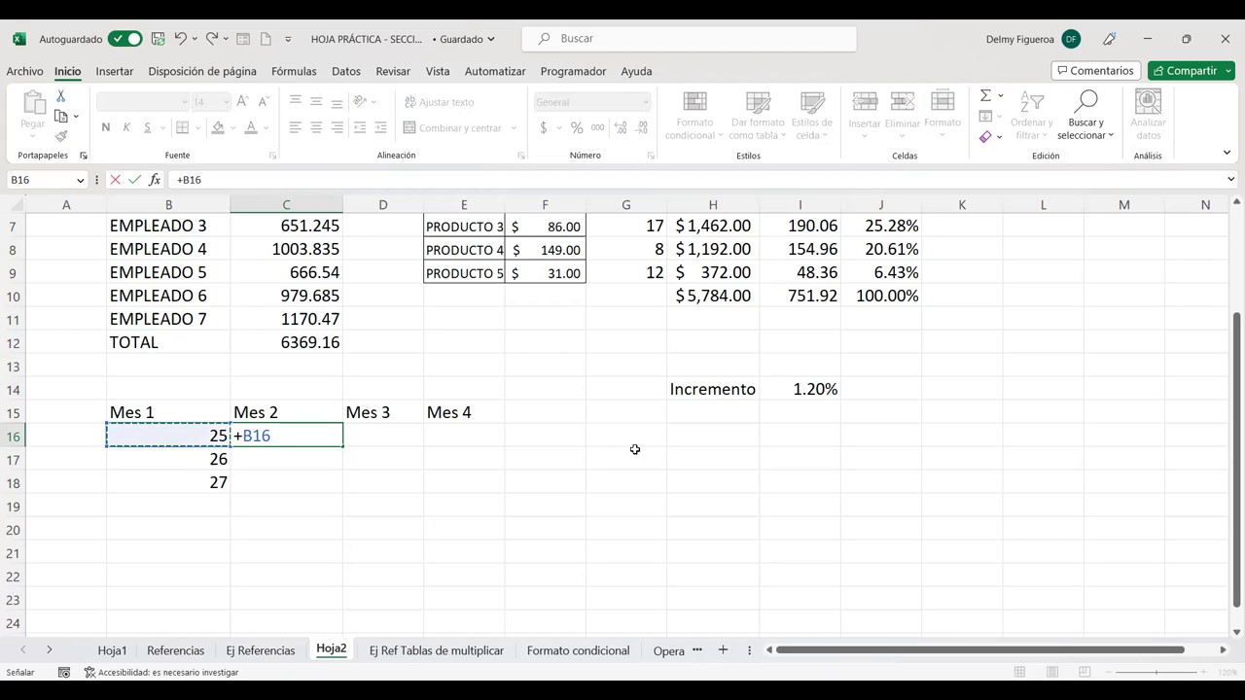
{"action": "type", "text": "*"}
{"action": "left_click", "coordinate": [811, 389]}
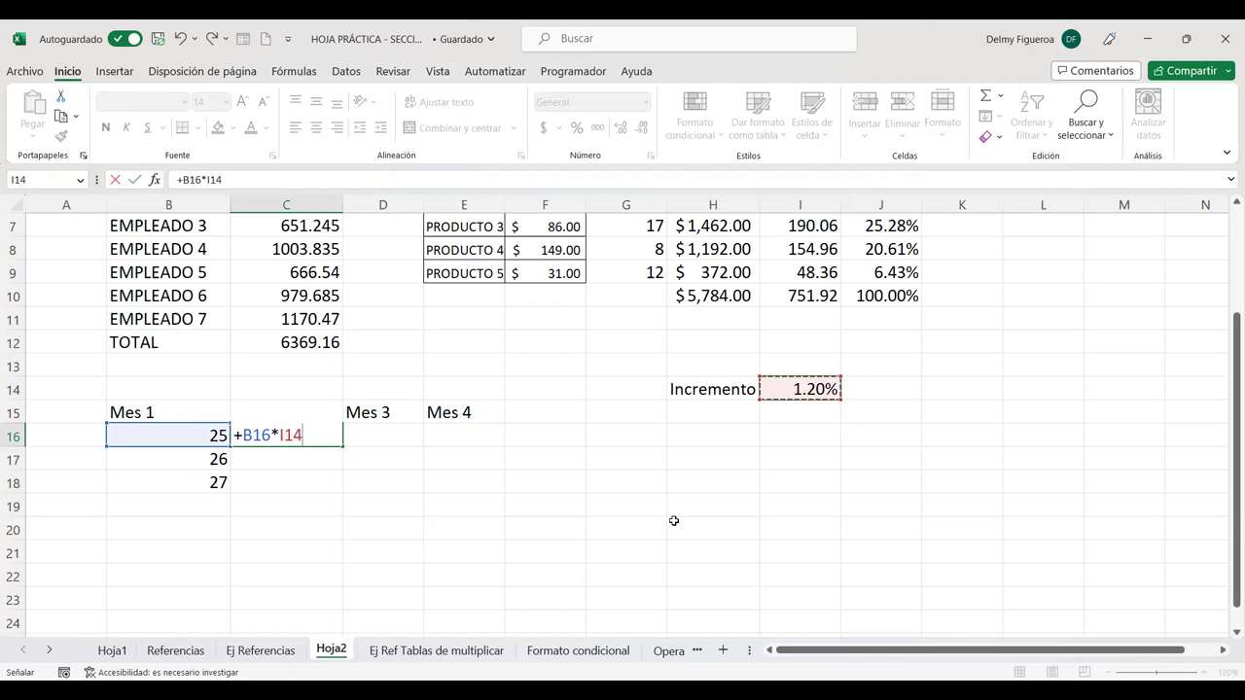
{"action": "key", "text": "F4"}
{"action": "key", "text": "F4"}
{"action": "key", "text": "F4"}
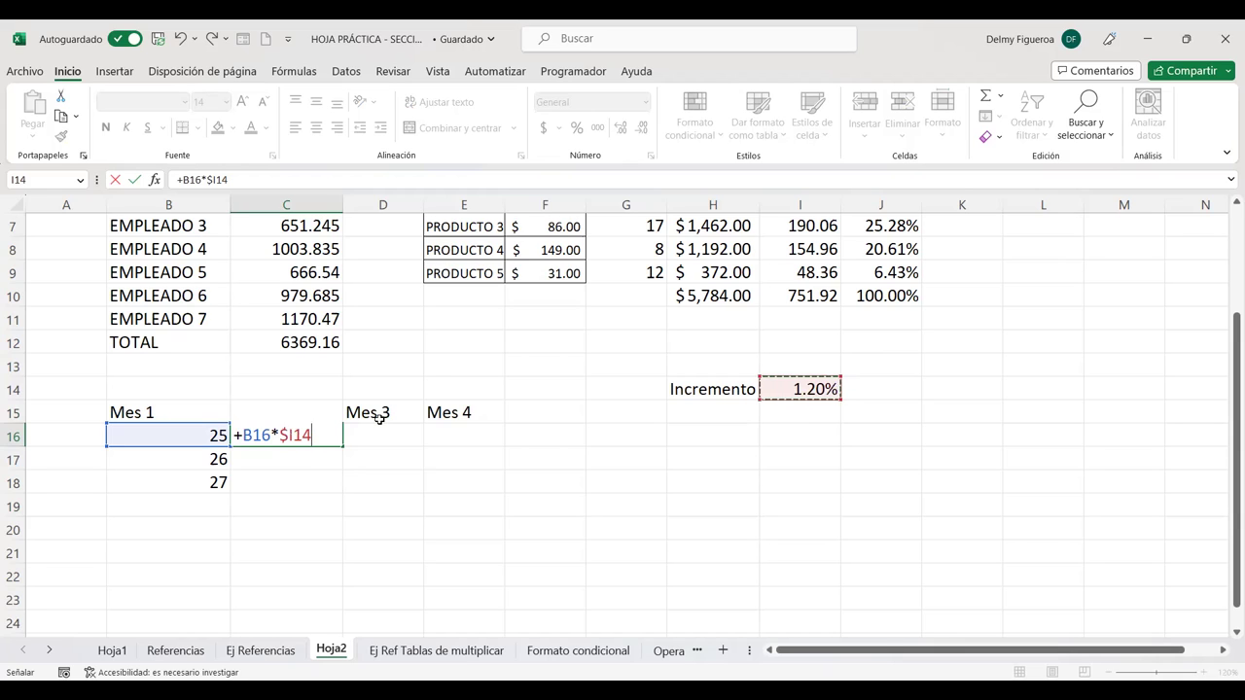
{"action": "key", "text": "F4"}
{"action": "key", "text": "F4"}
{"action": "left_click", "coordinate": [255, 435]}
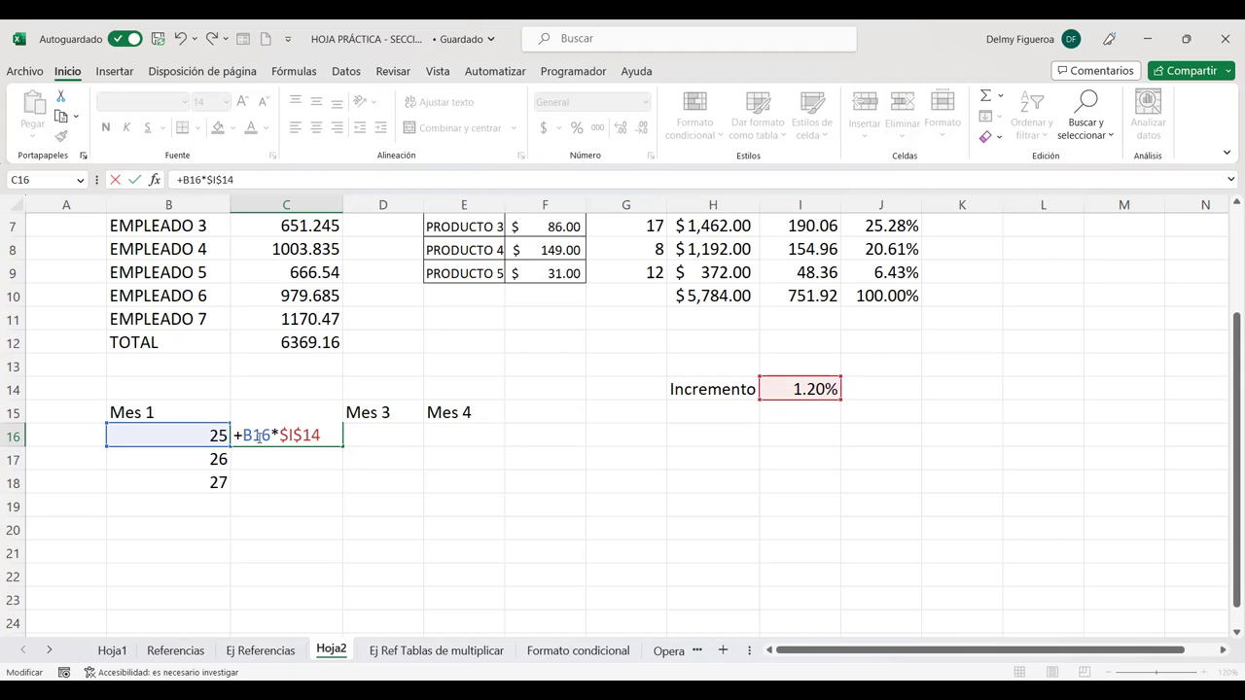
{"action": "key", "text": "Return"}
- Extend the formula in C16 to =+B16*$I$14+B16 so the increment is added to the Mes 1 value
{"action": "left_click", "coordinate": [314, 433]}
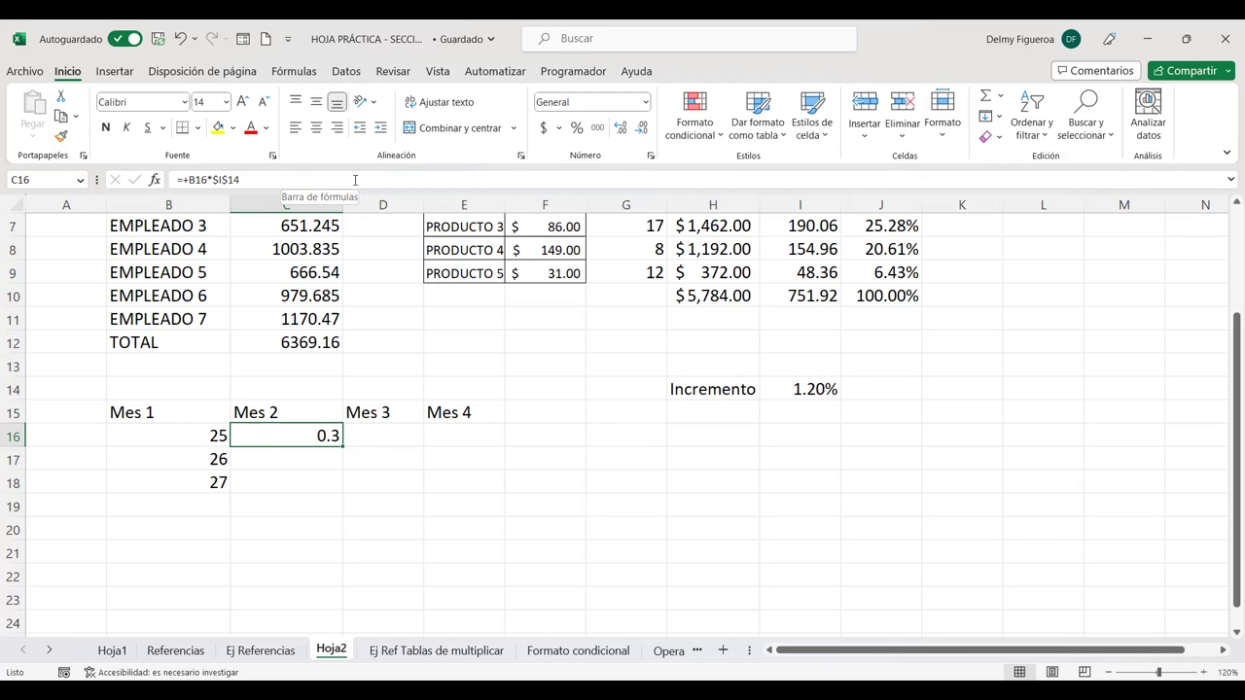
{"action": "key", "text": "F2"}
{"action": "type", "text": "+"}
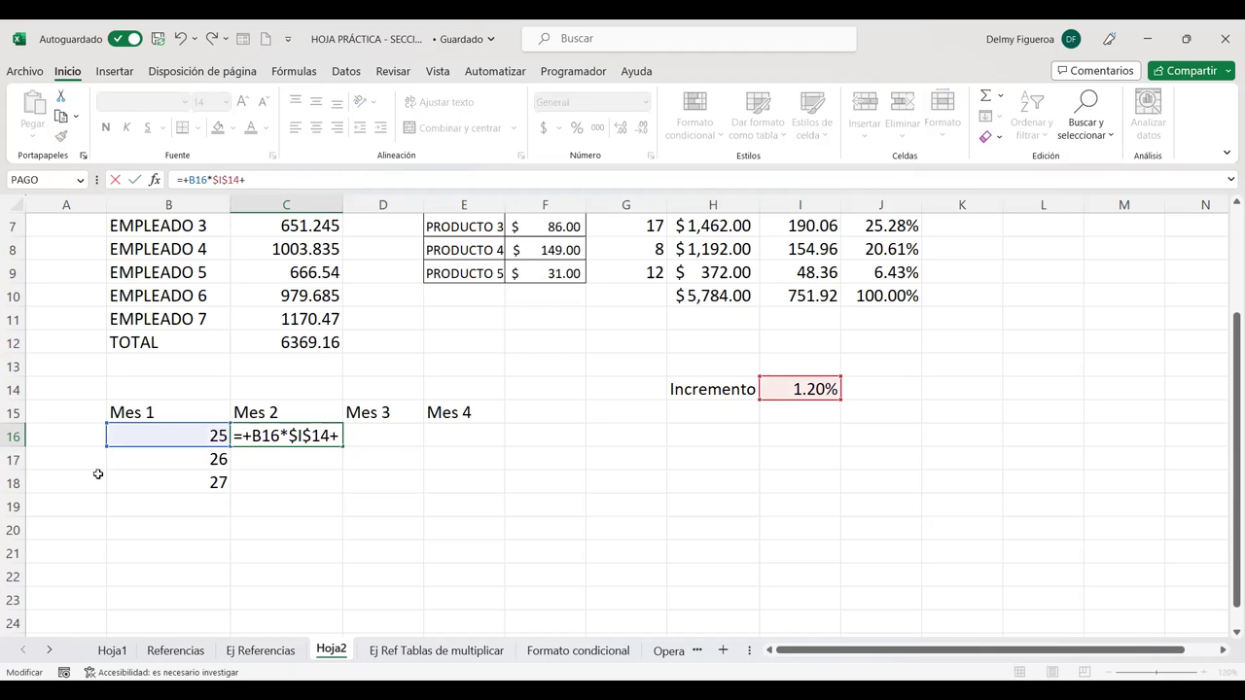
{"action": "left_click", "coordinate": [183, 429]}
{"action": "key", "text": "Return"}
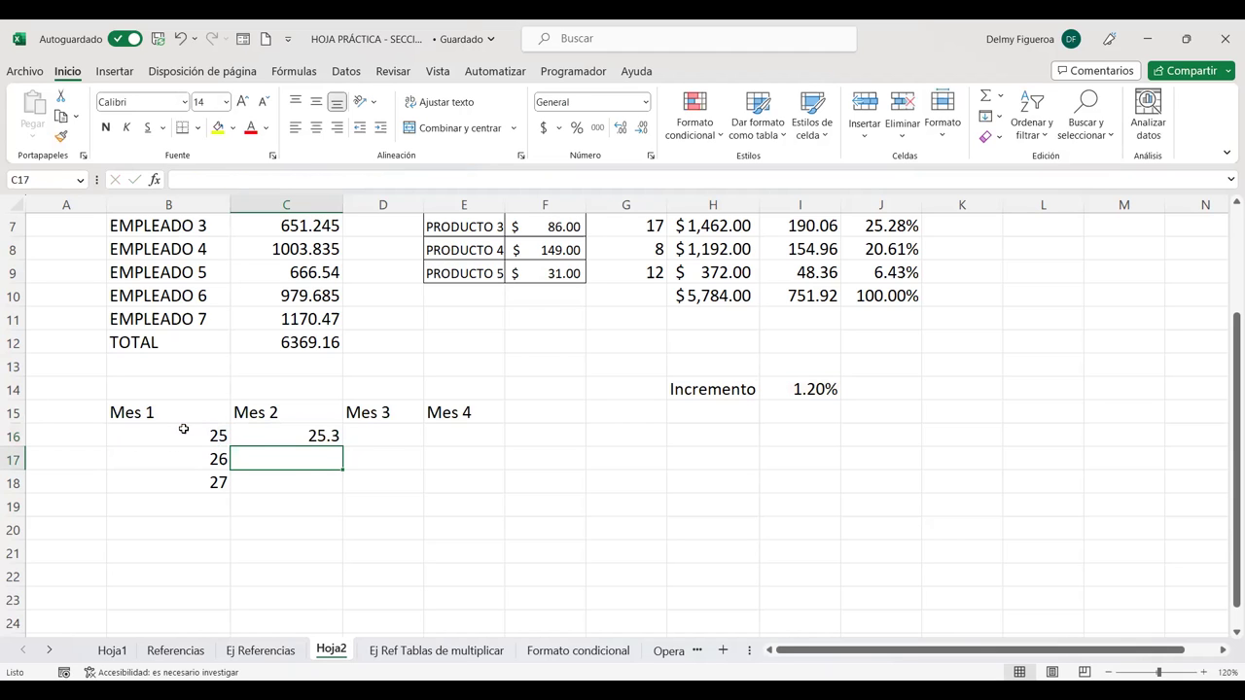
- Fill the Mes 2 formula from C16 across to E16 for Mes 3 and Mes 4, and check the copied formulas
{"action": "left_click", "coordinate": [337, 442]}
{"action": "left_click_drag", "start_coordinate": [342, 448], "coordinate": [486, 443]}
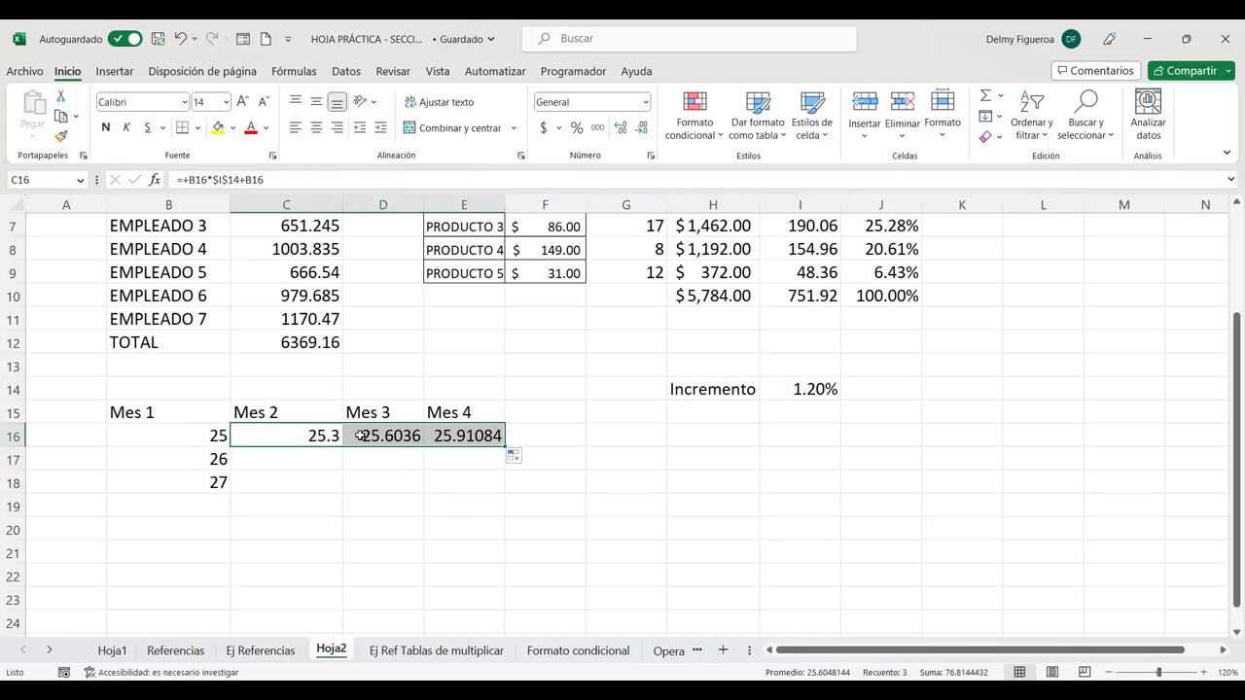
{"action": "key", "text": "Left"}
{"action": "key", "text": "Right"}
{"action": "key", "text": "Right"}
{"action": "key", "text": "Right"}
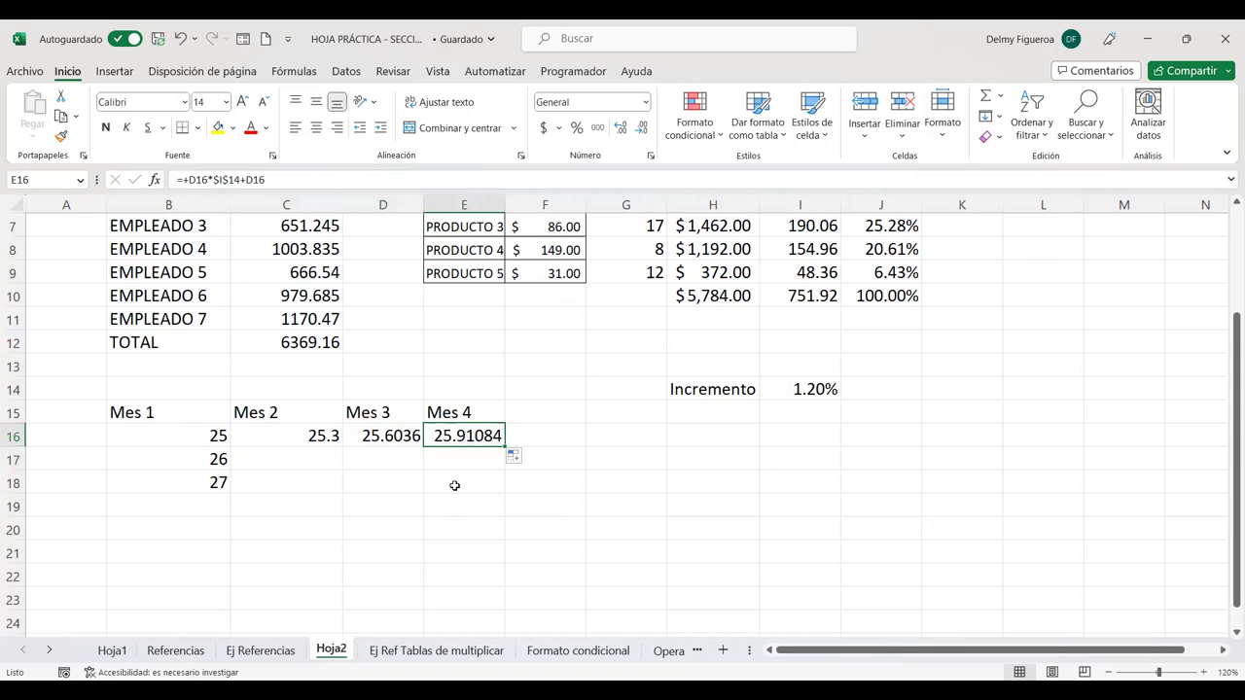